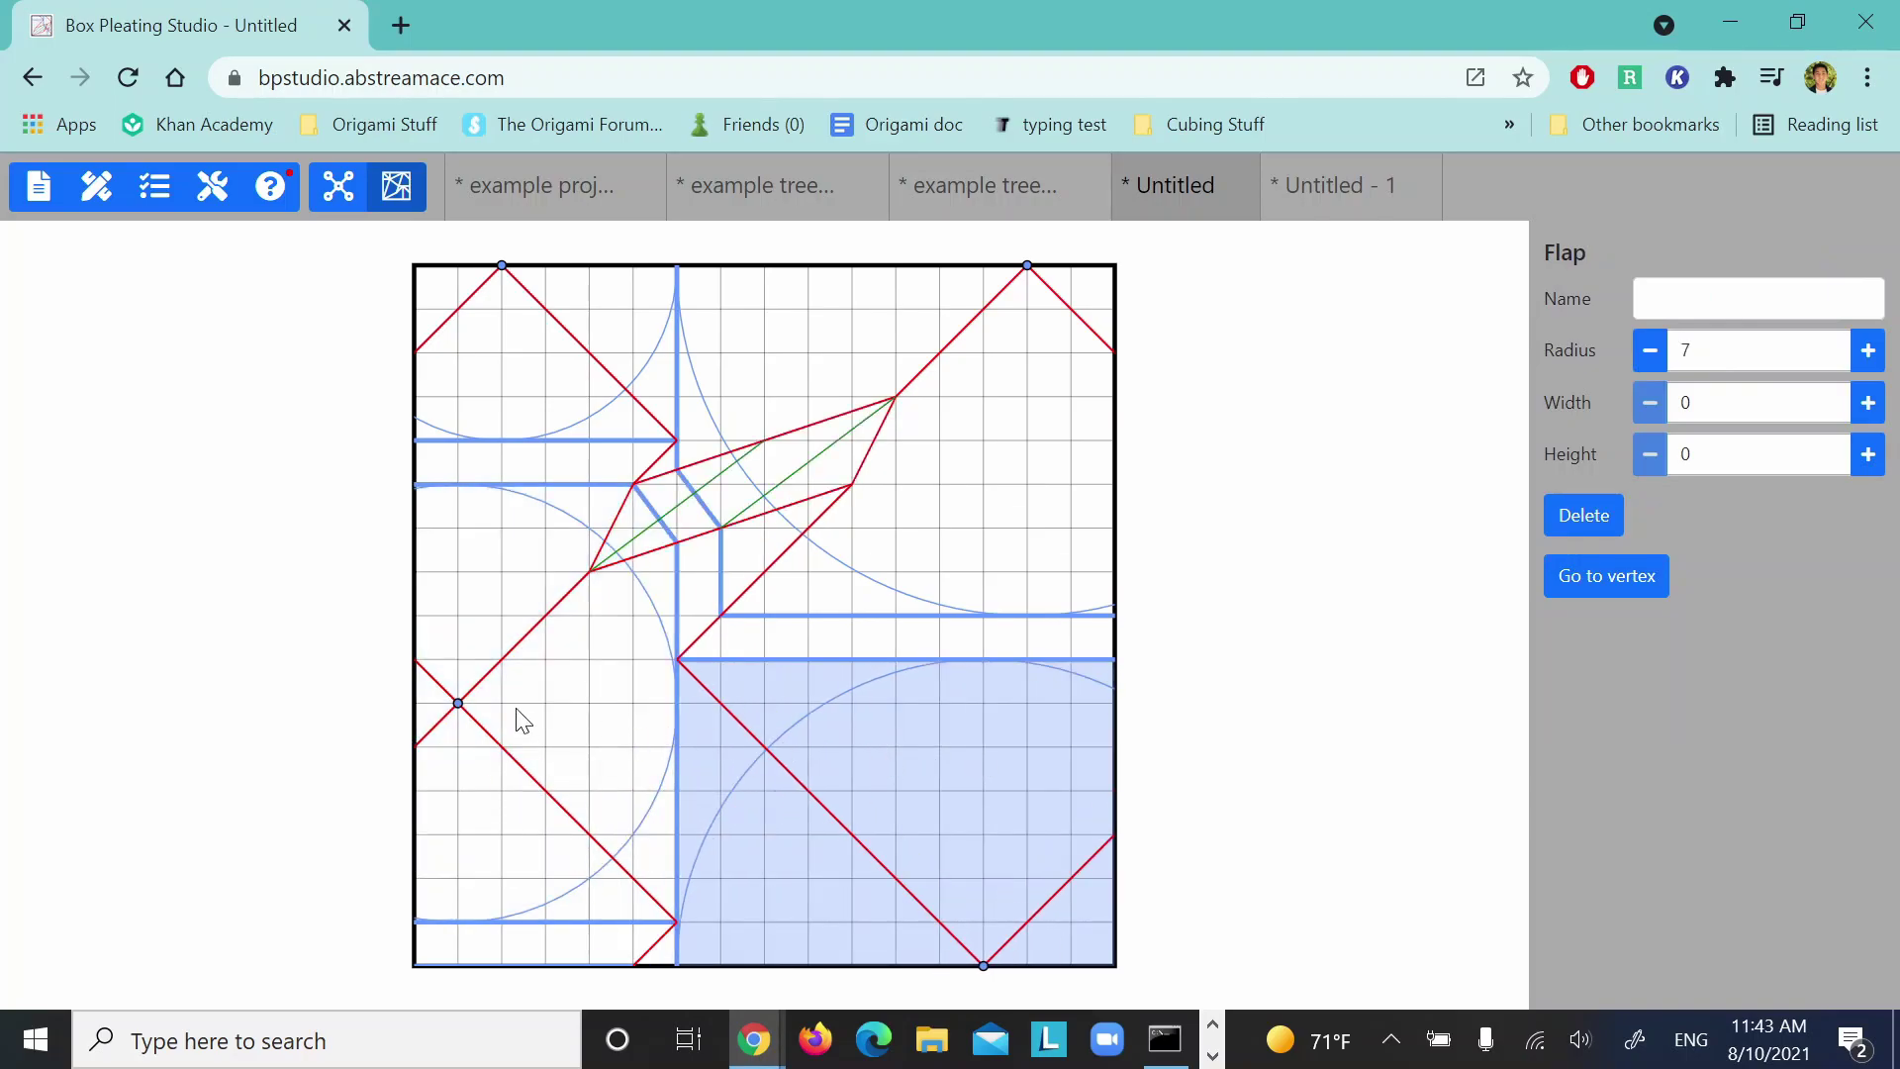
mouse_move(514, 717)
left_mouse_down()
mouse_move(568, 695)
mouse_move(546, 693)
mouse_move(549, 667)
mouse_move(548, 686)
mouse_move(503, 693)
mouse_move(568, 694)
mouse_move(550, 722)
left_mouse_up()
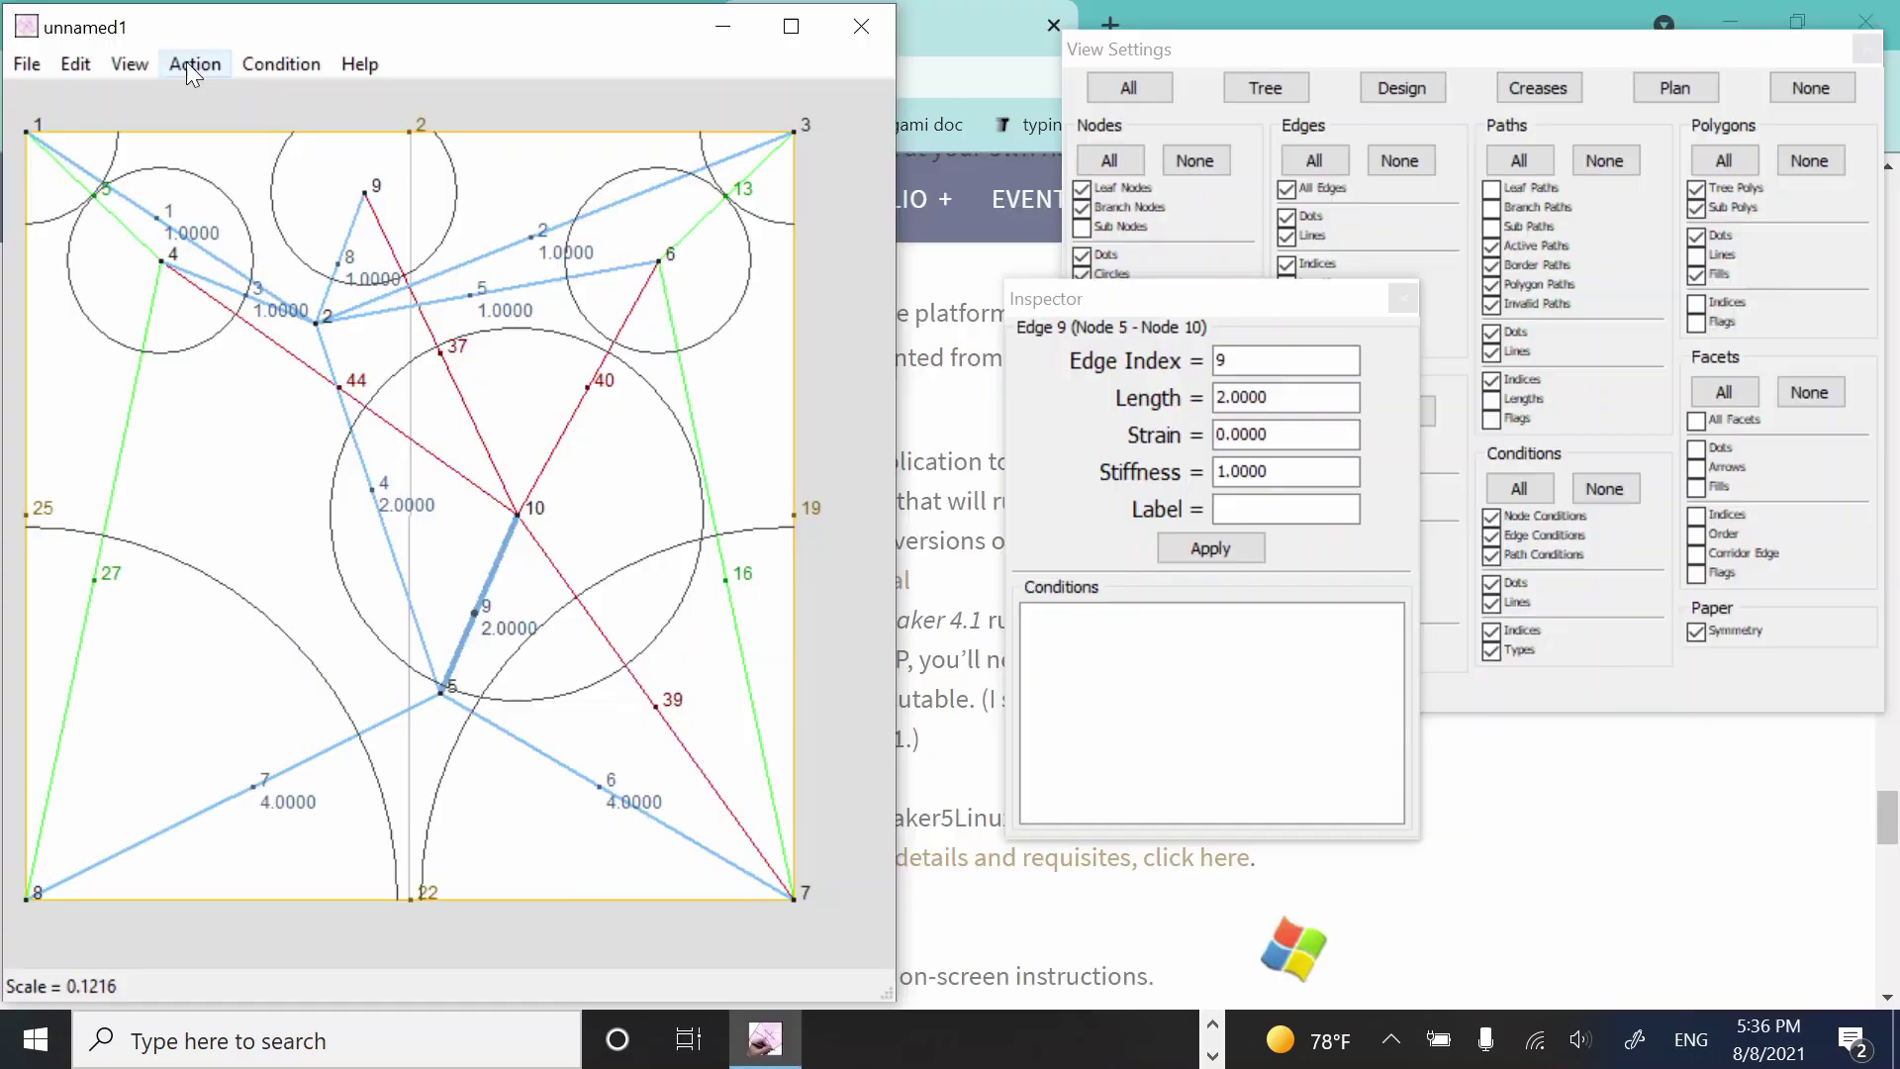
- Optimize the arrangement of the whole tree's nodes on the paper square in TreeMaker
left_click(188, 64)
left_click(219, 87)
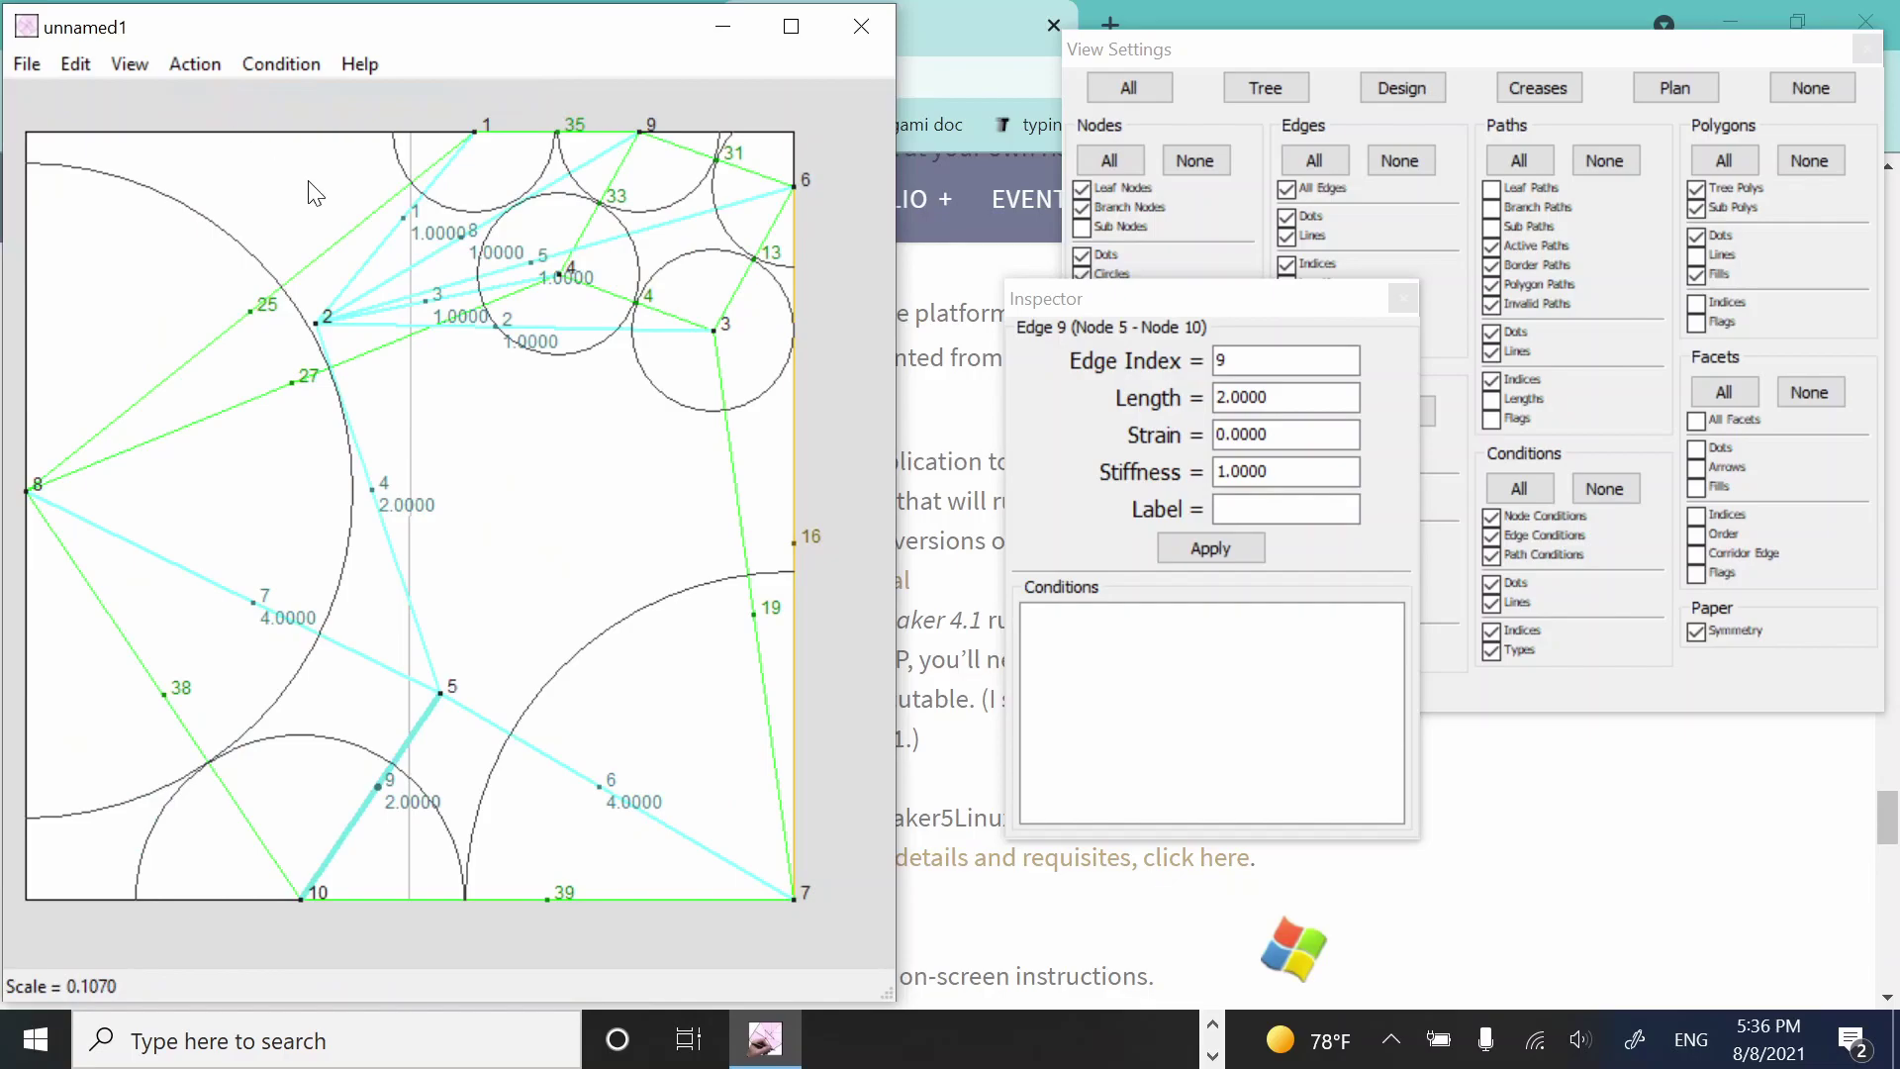
left_click(195, 63)
left_click(240, 206)
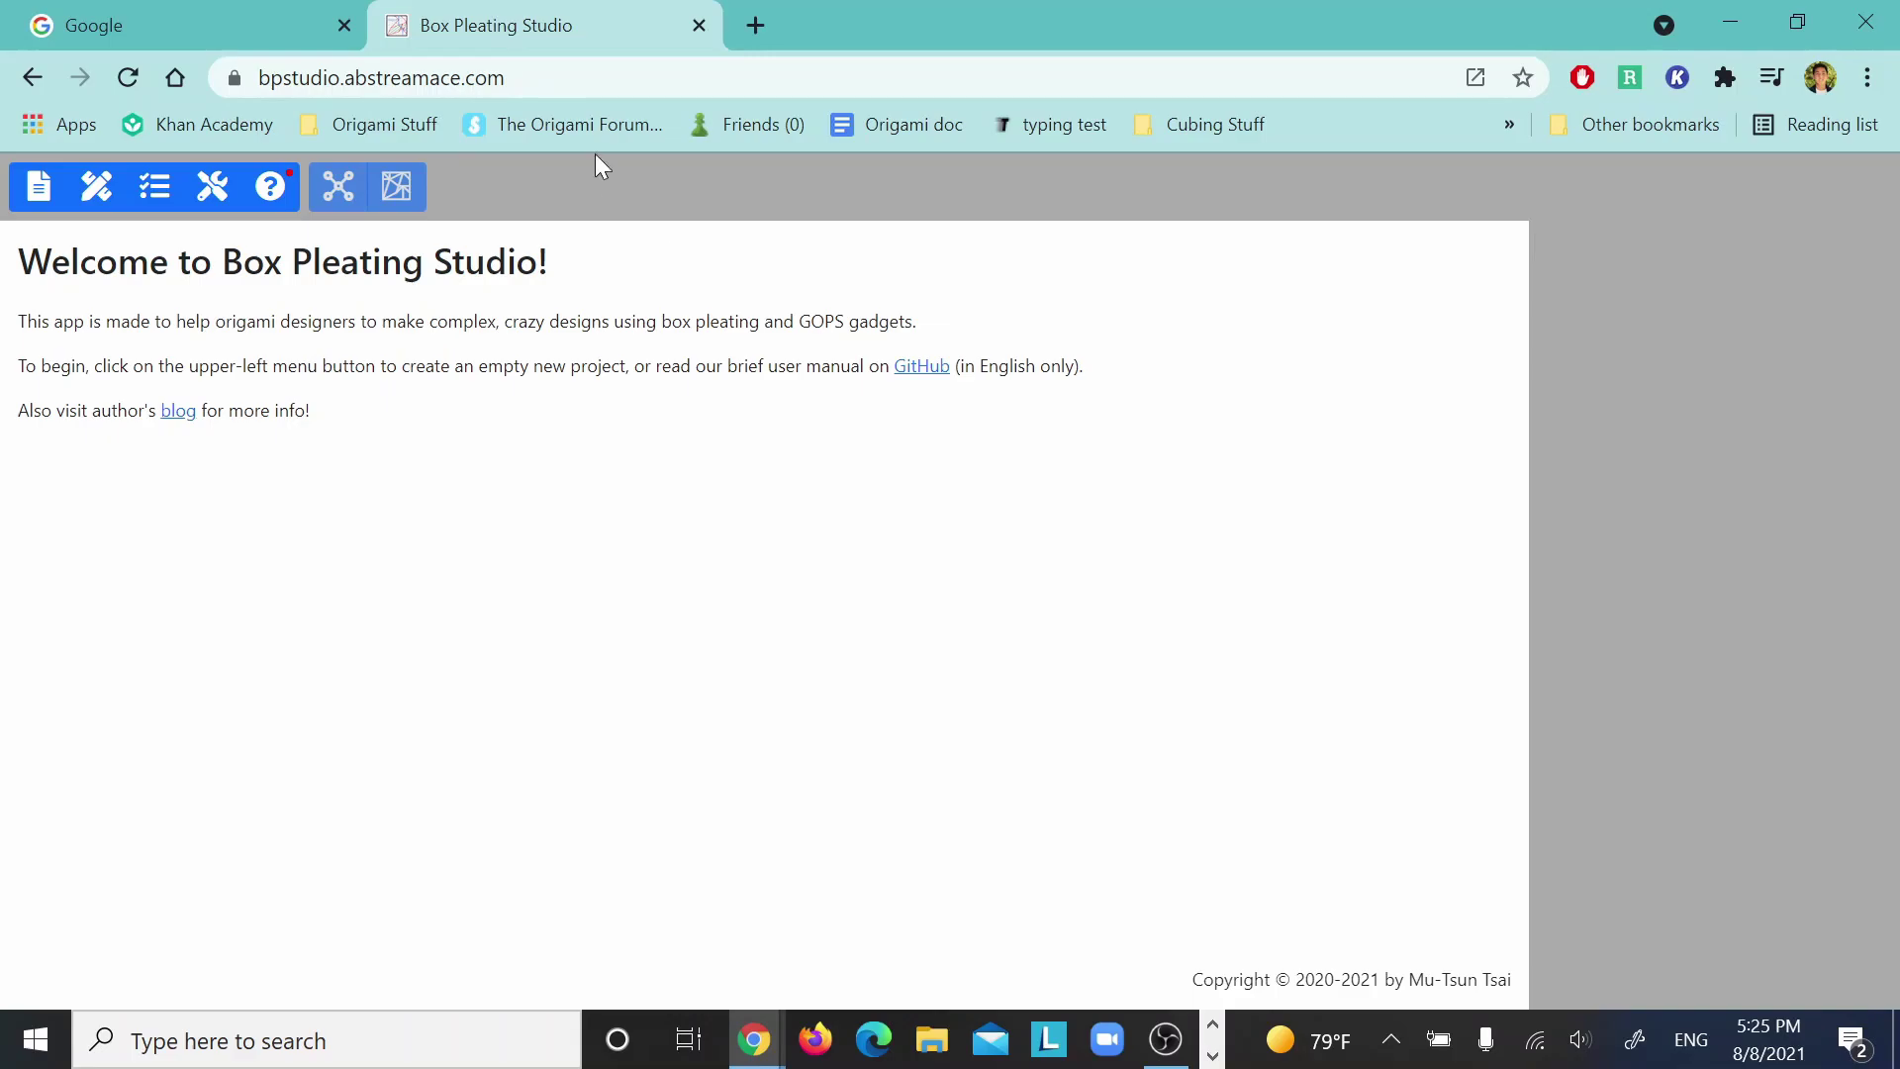
- Close the Box Pleating Studio page and load bpstudio.abstreamace.com in the remaining browser page
left_click(701, 27)
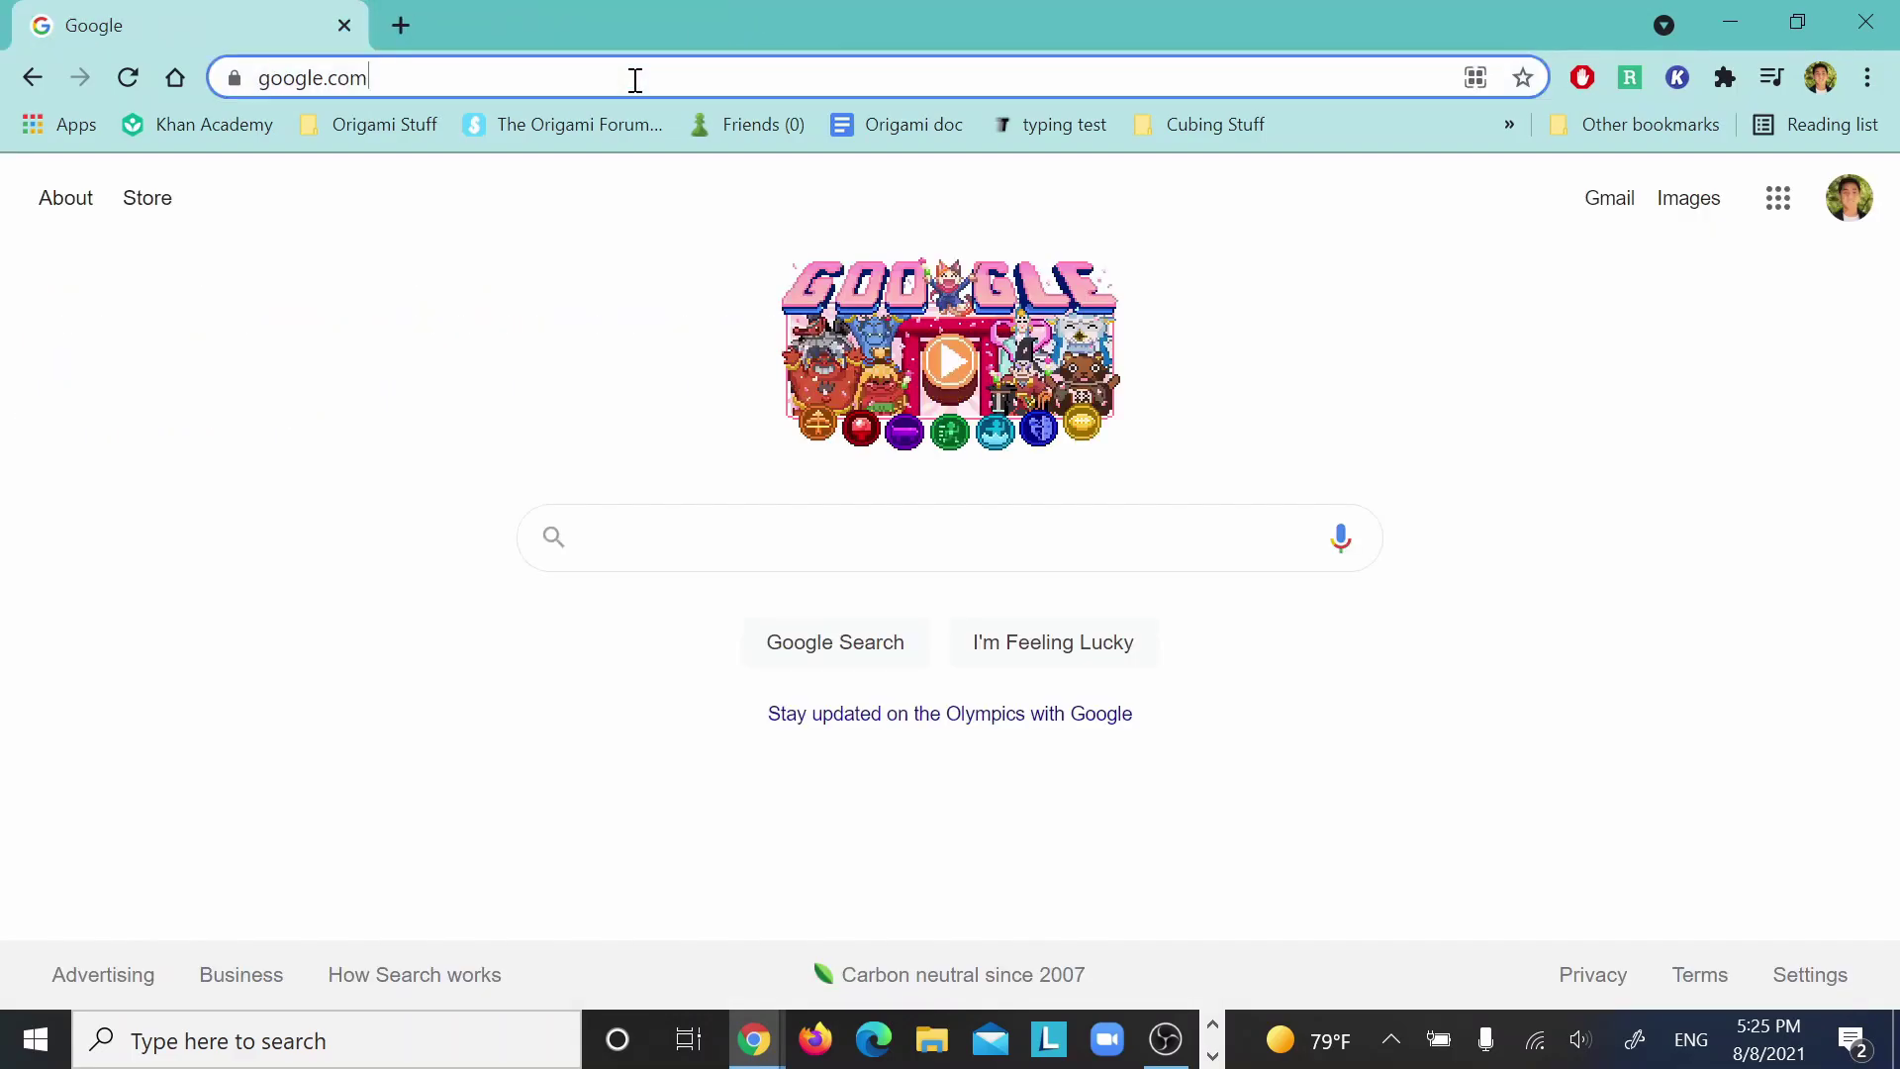
left_click(635, 78)
type("bpstudio")
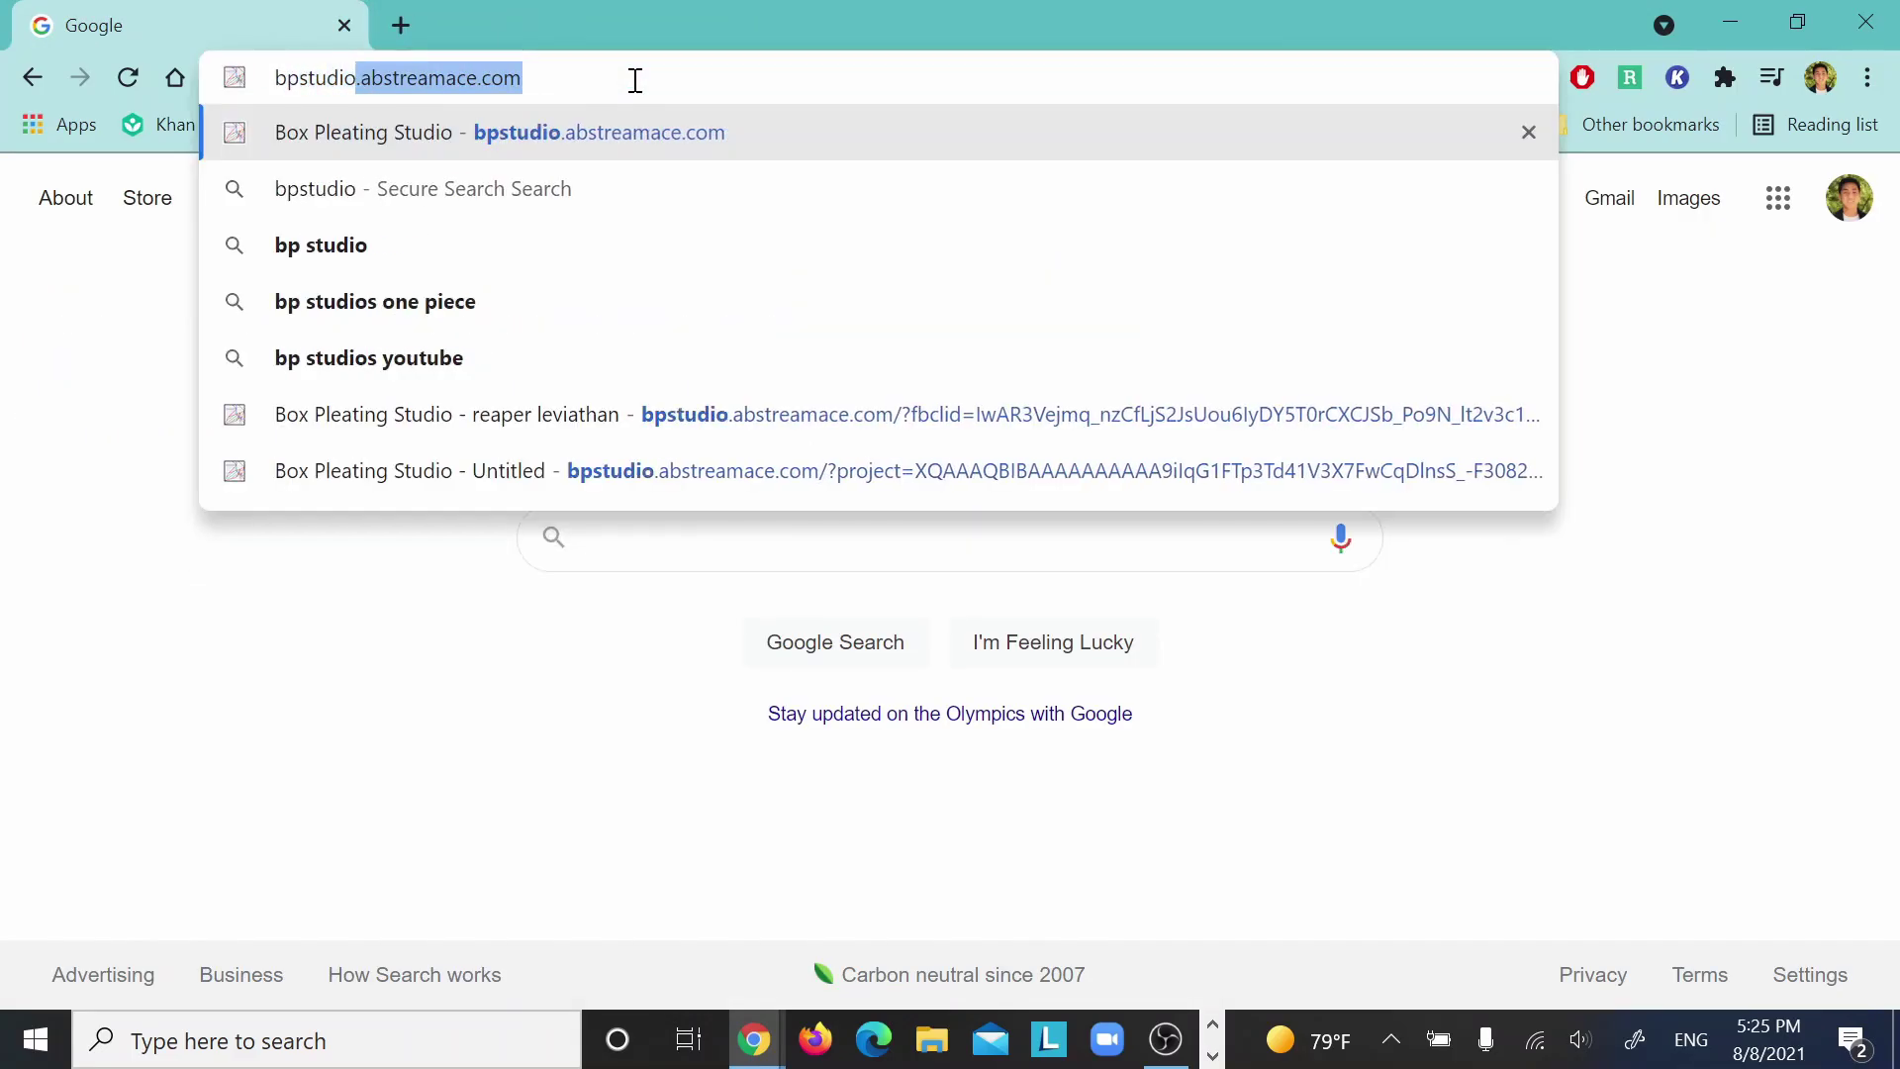
type(".abstreamace.com")
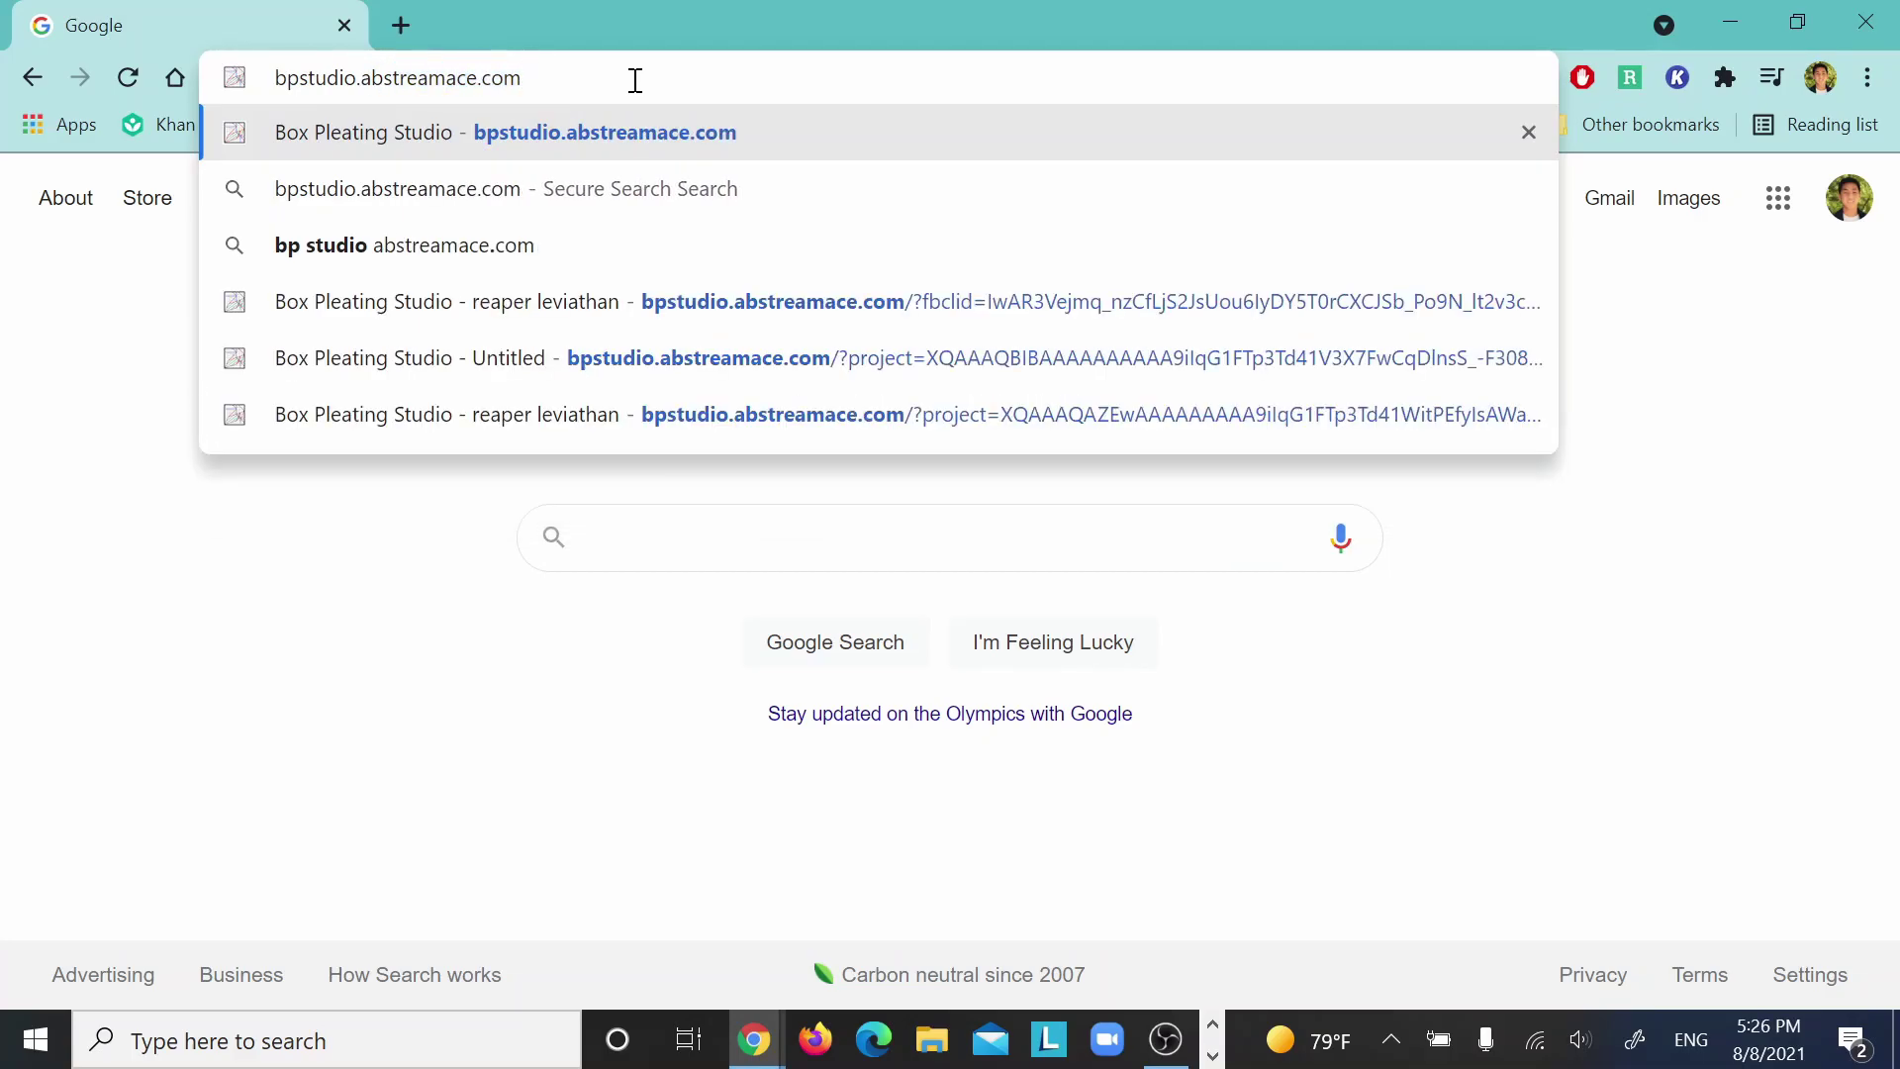
key("Return")
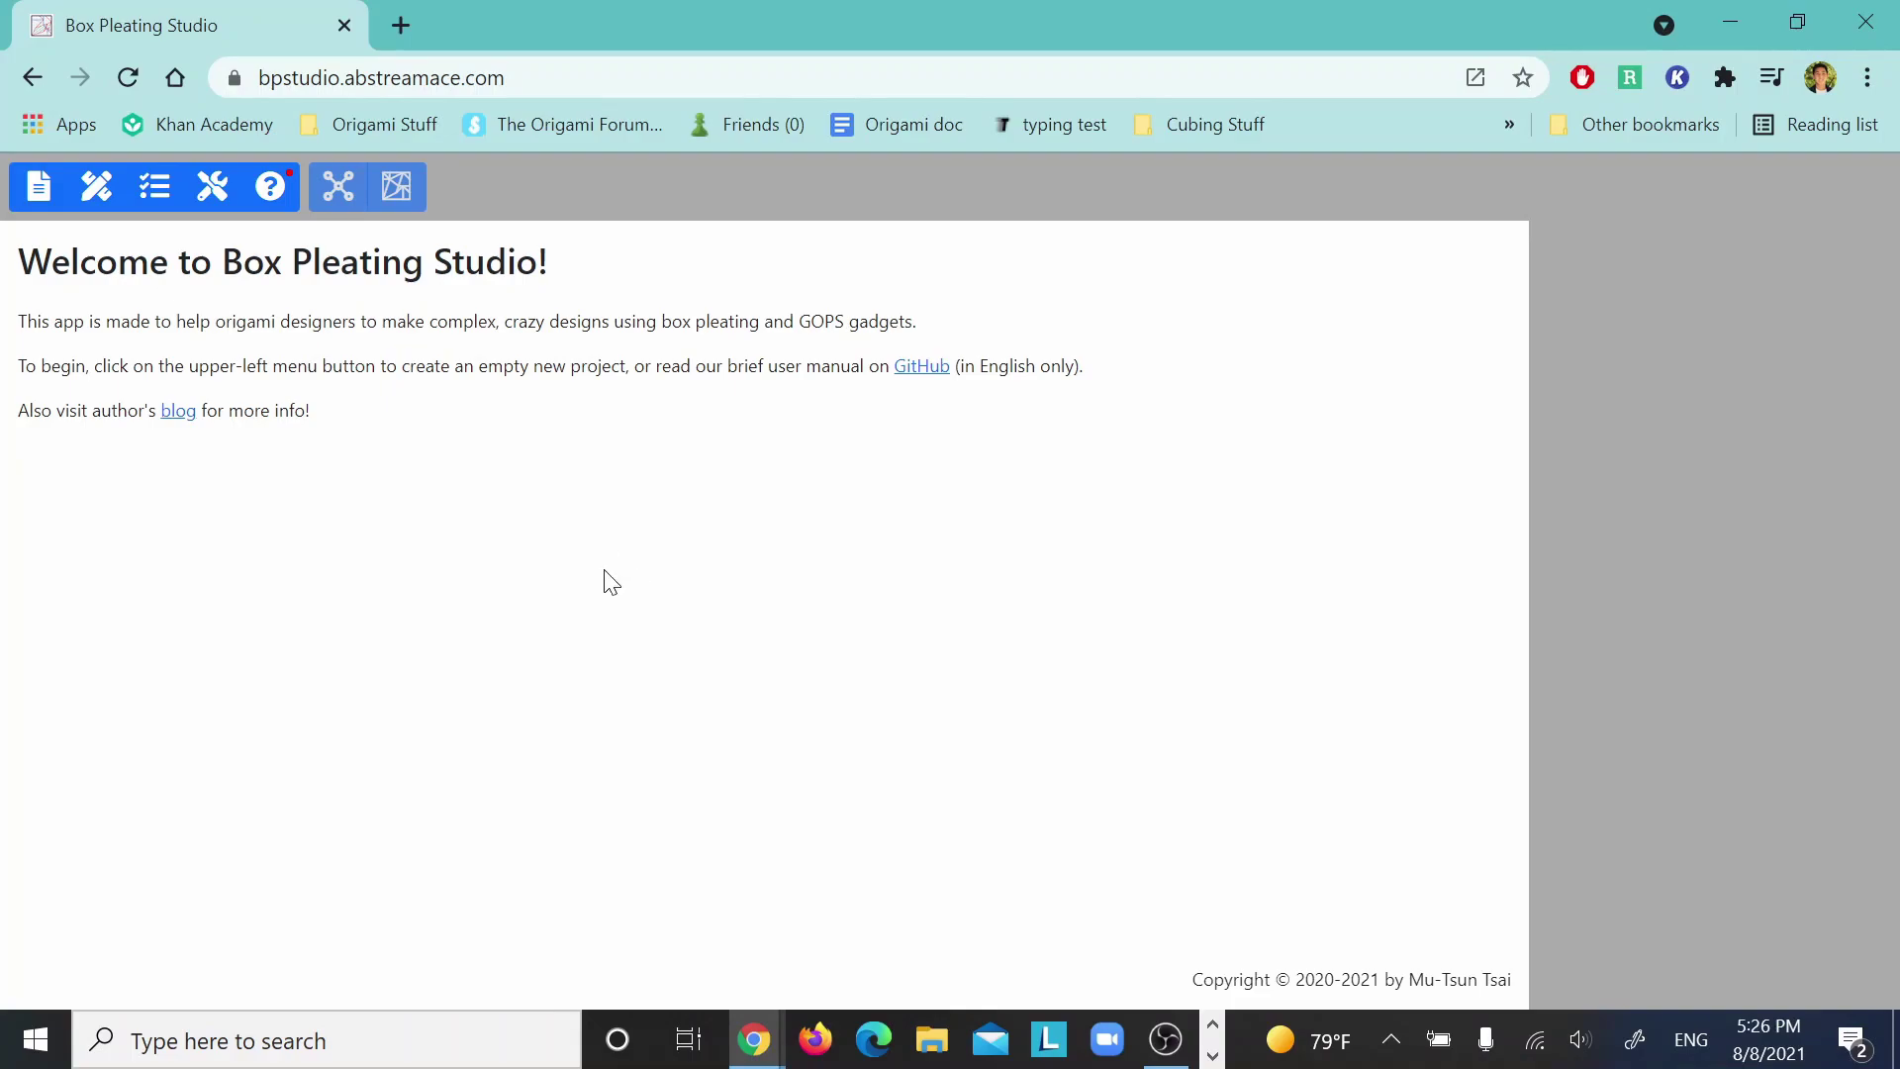
- Create a new project and show its tree structure view
left_click(39, 194)
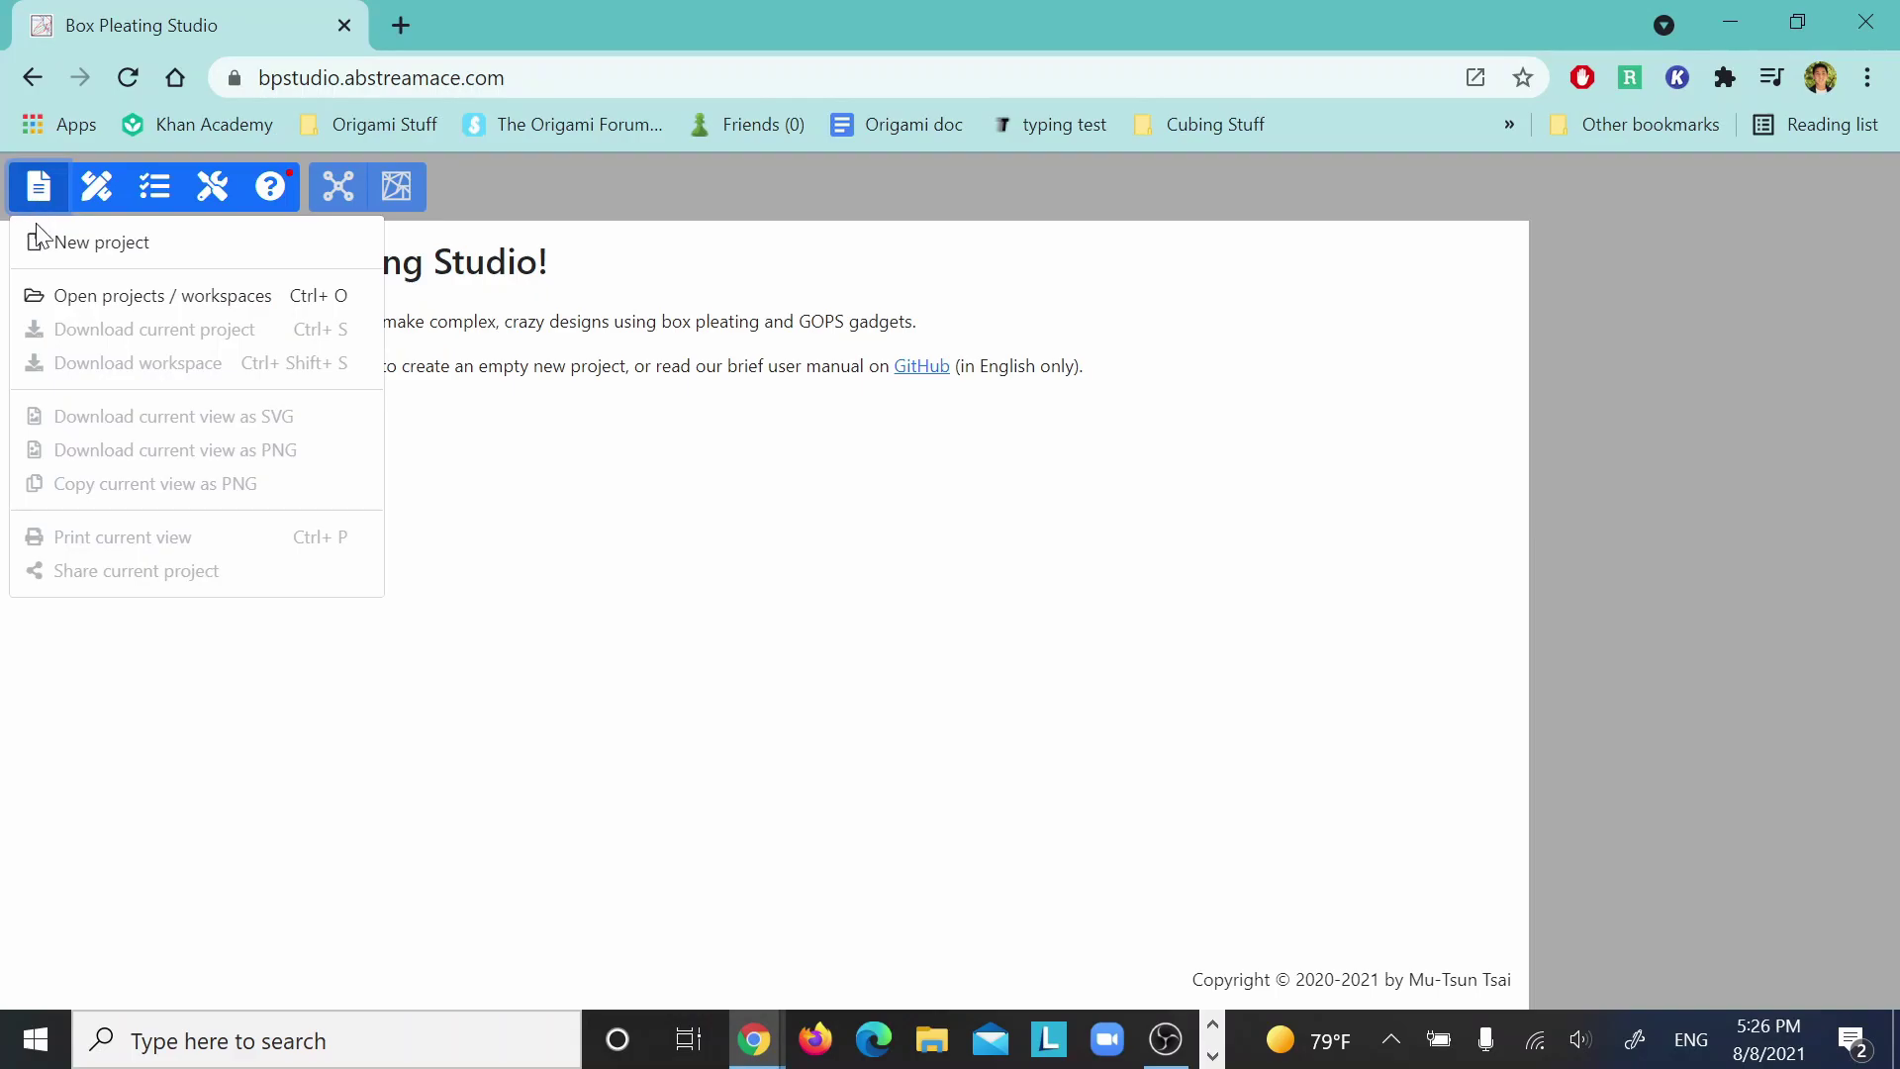
left_click(39, 242)
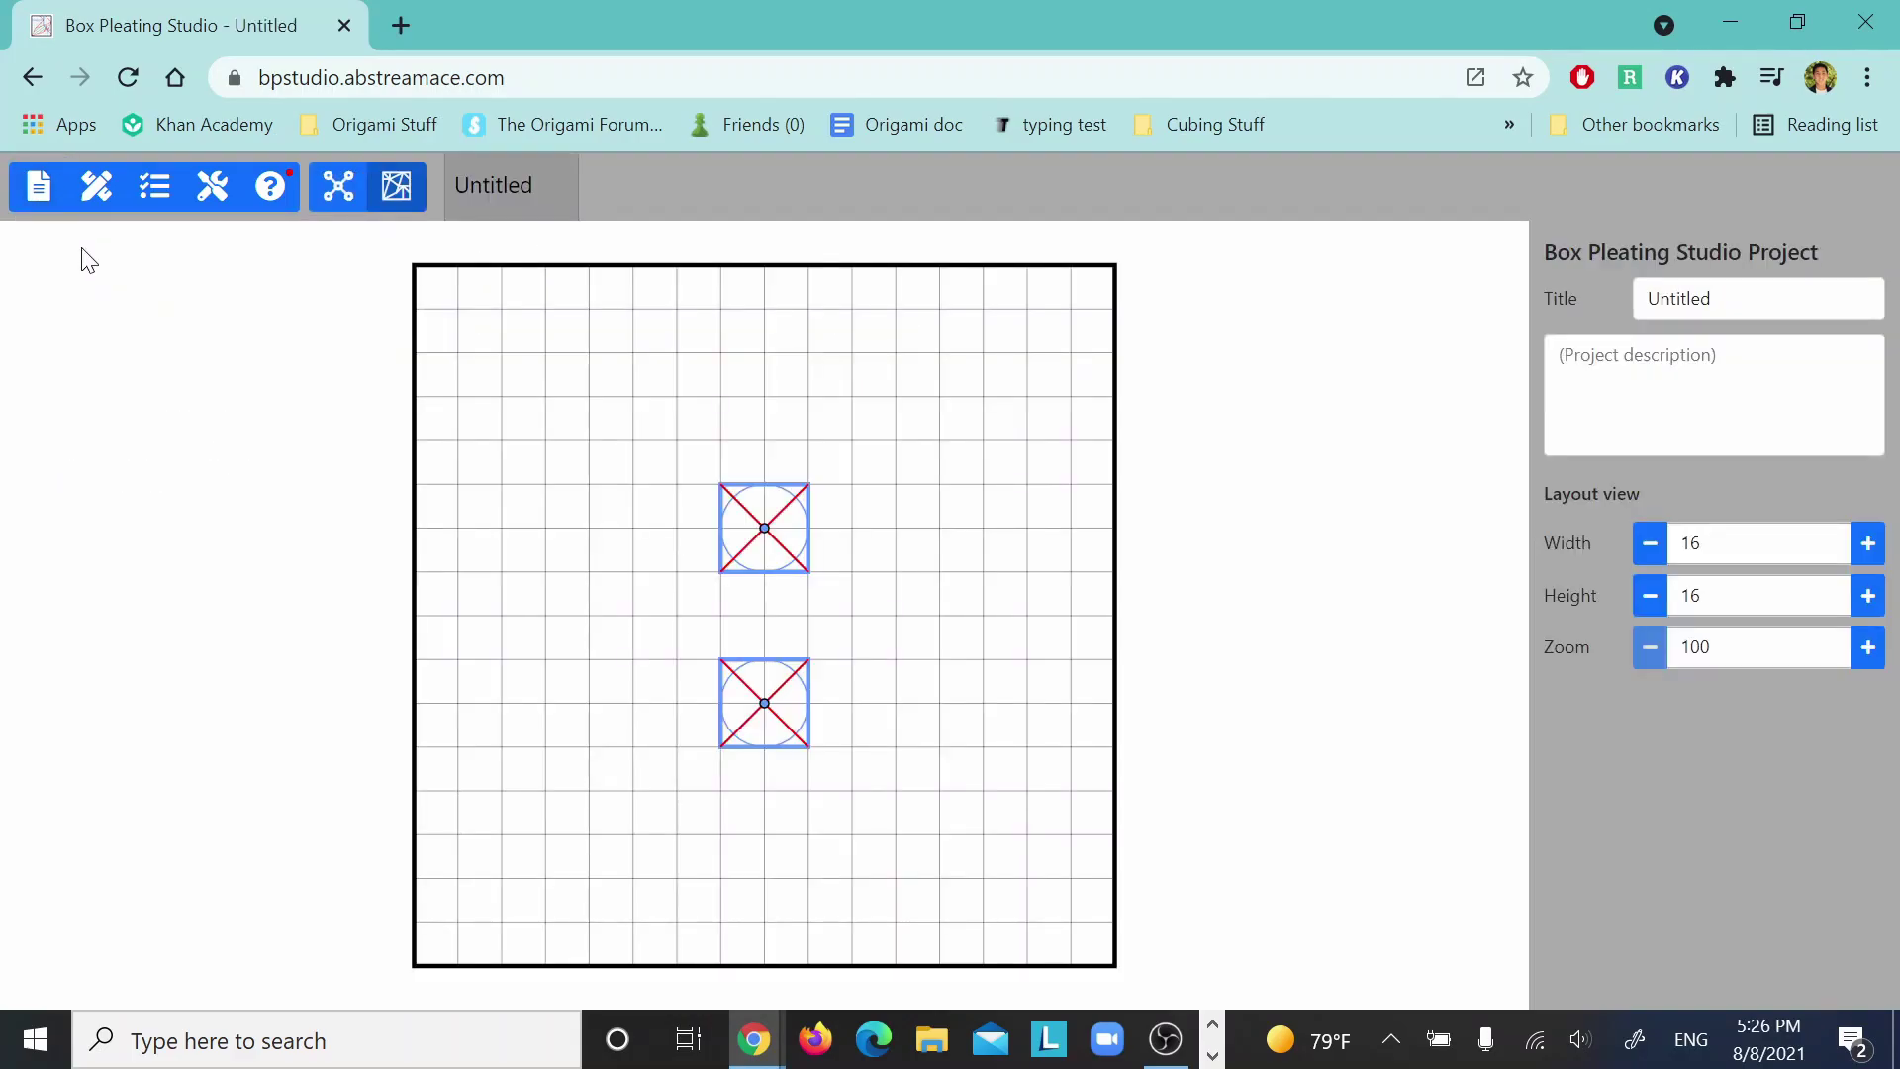
left_click(339, 190)
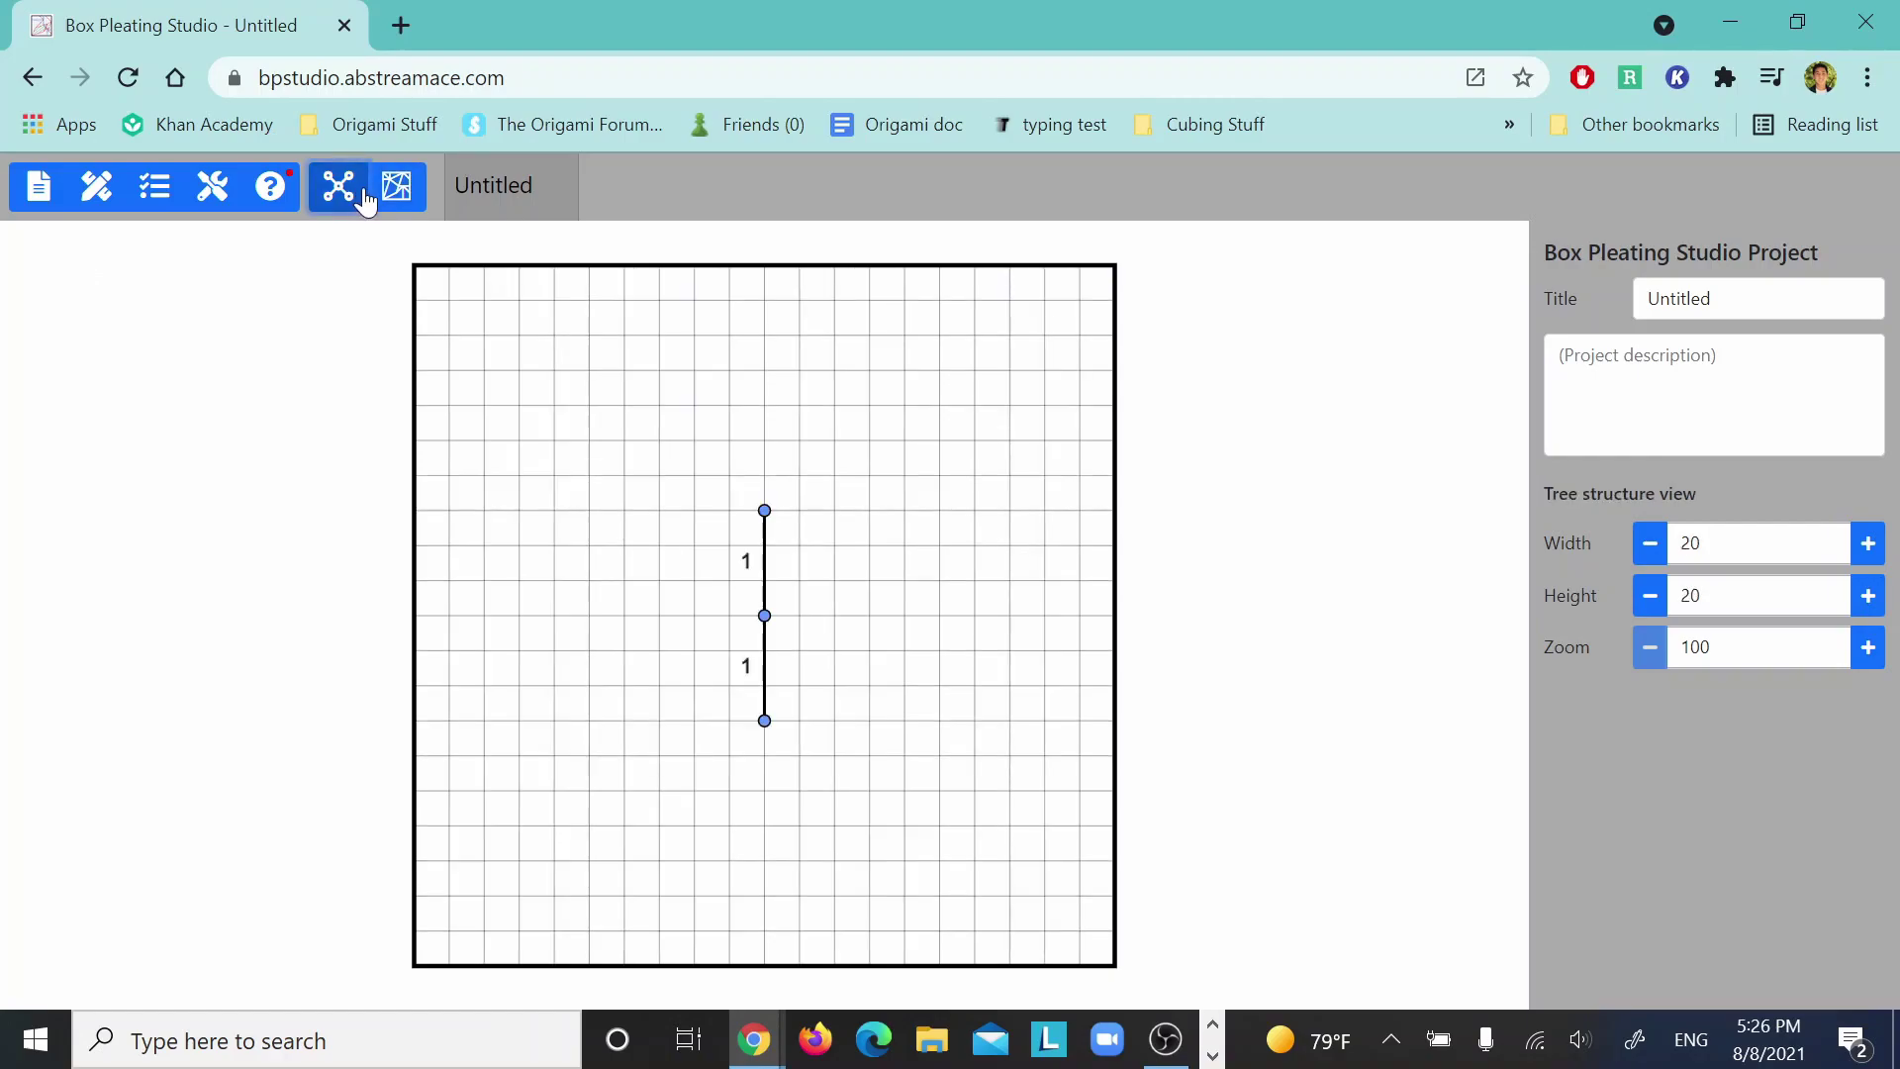
left_click(394, 198)
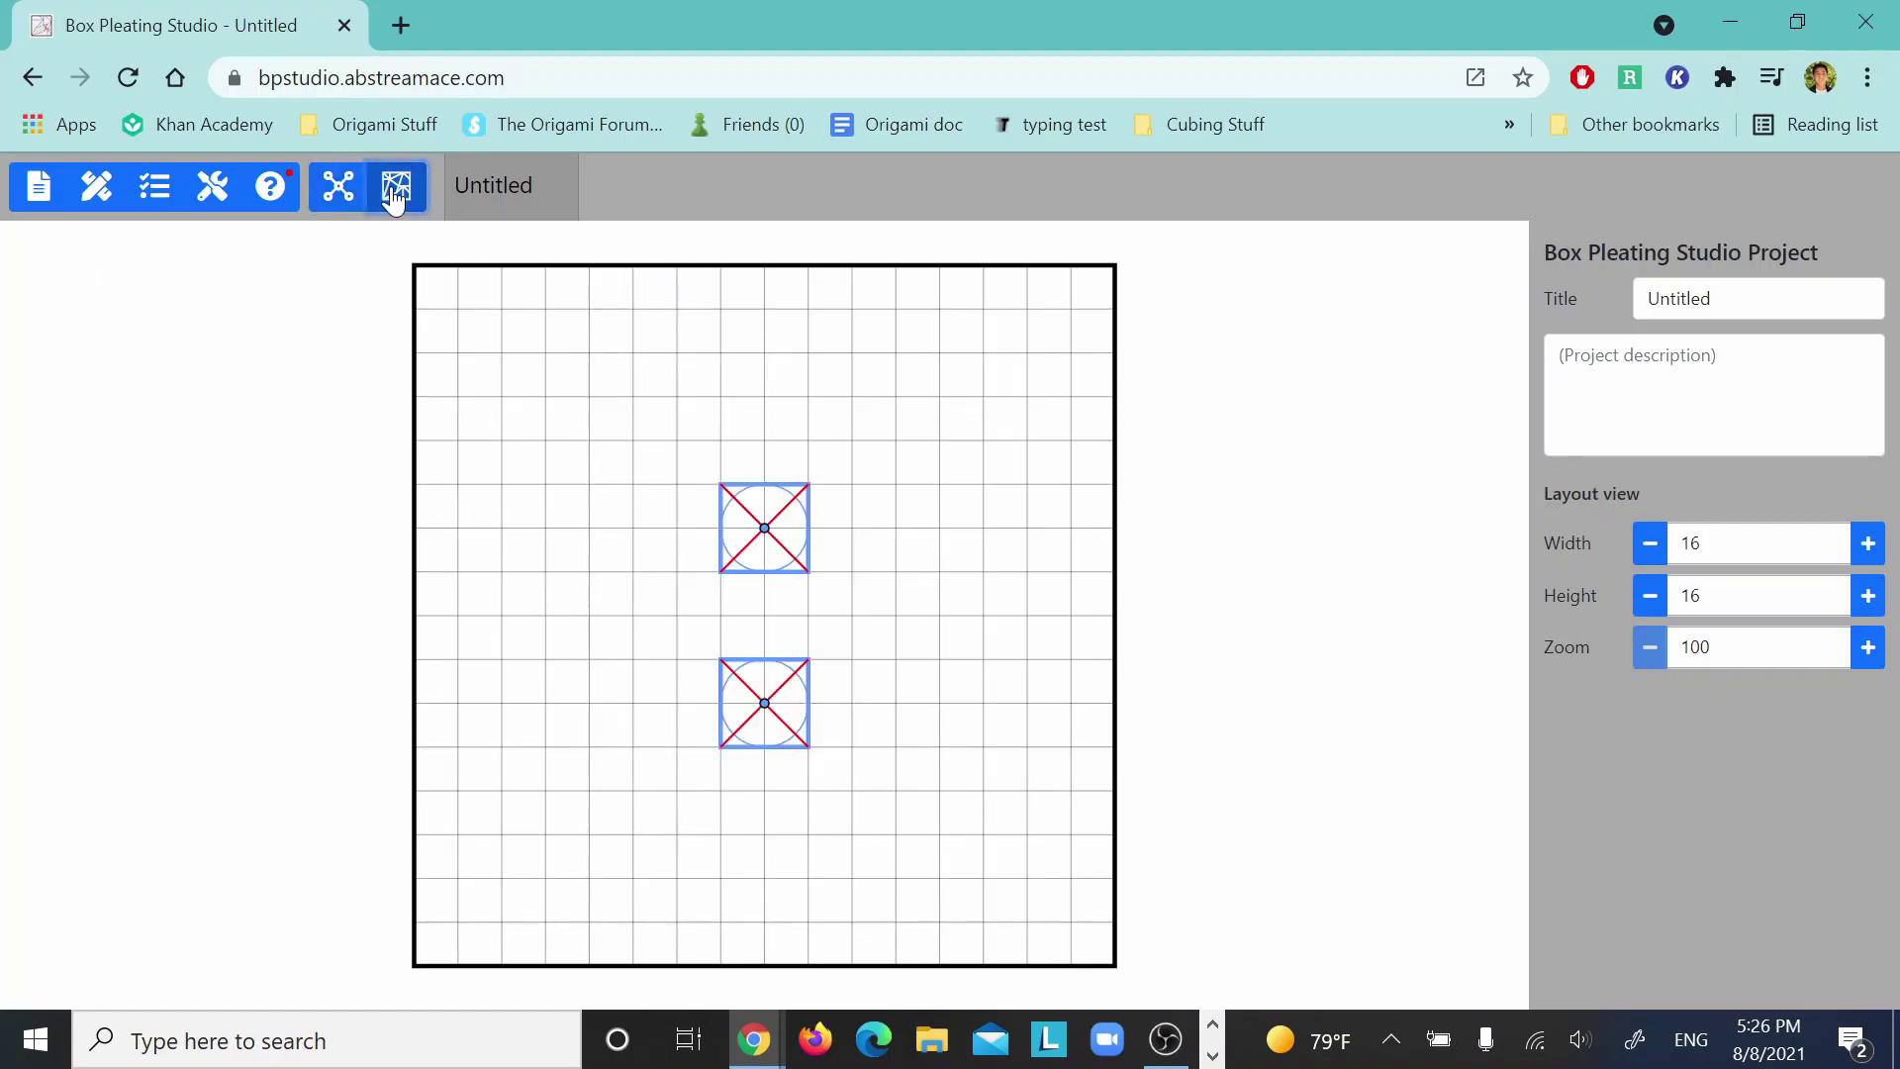
left_click(338, 188)
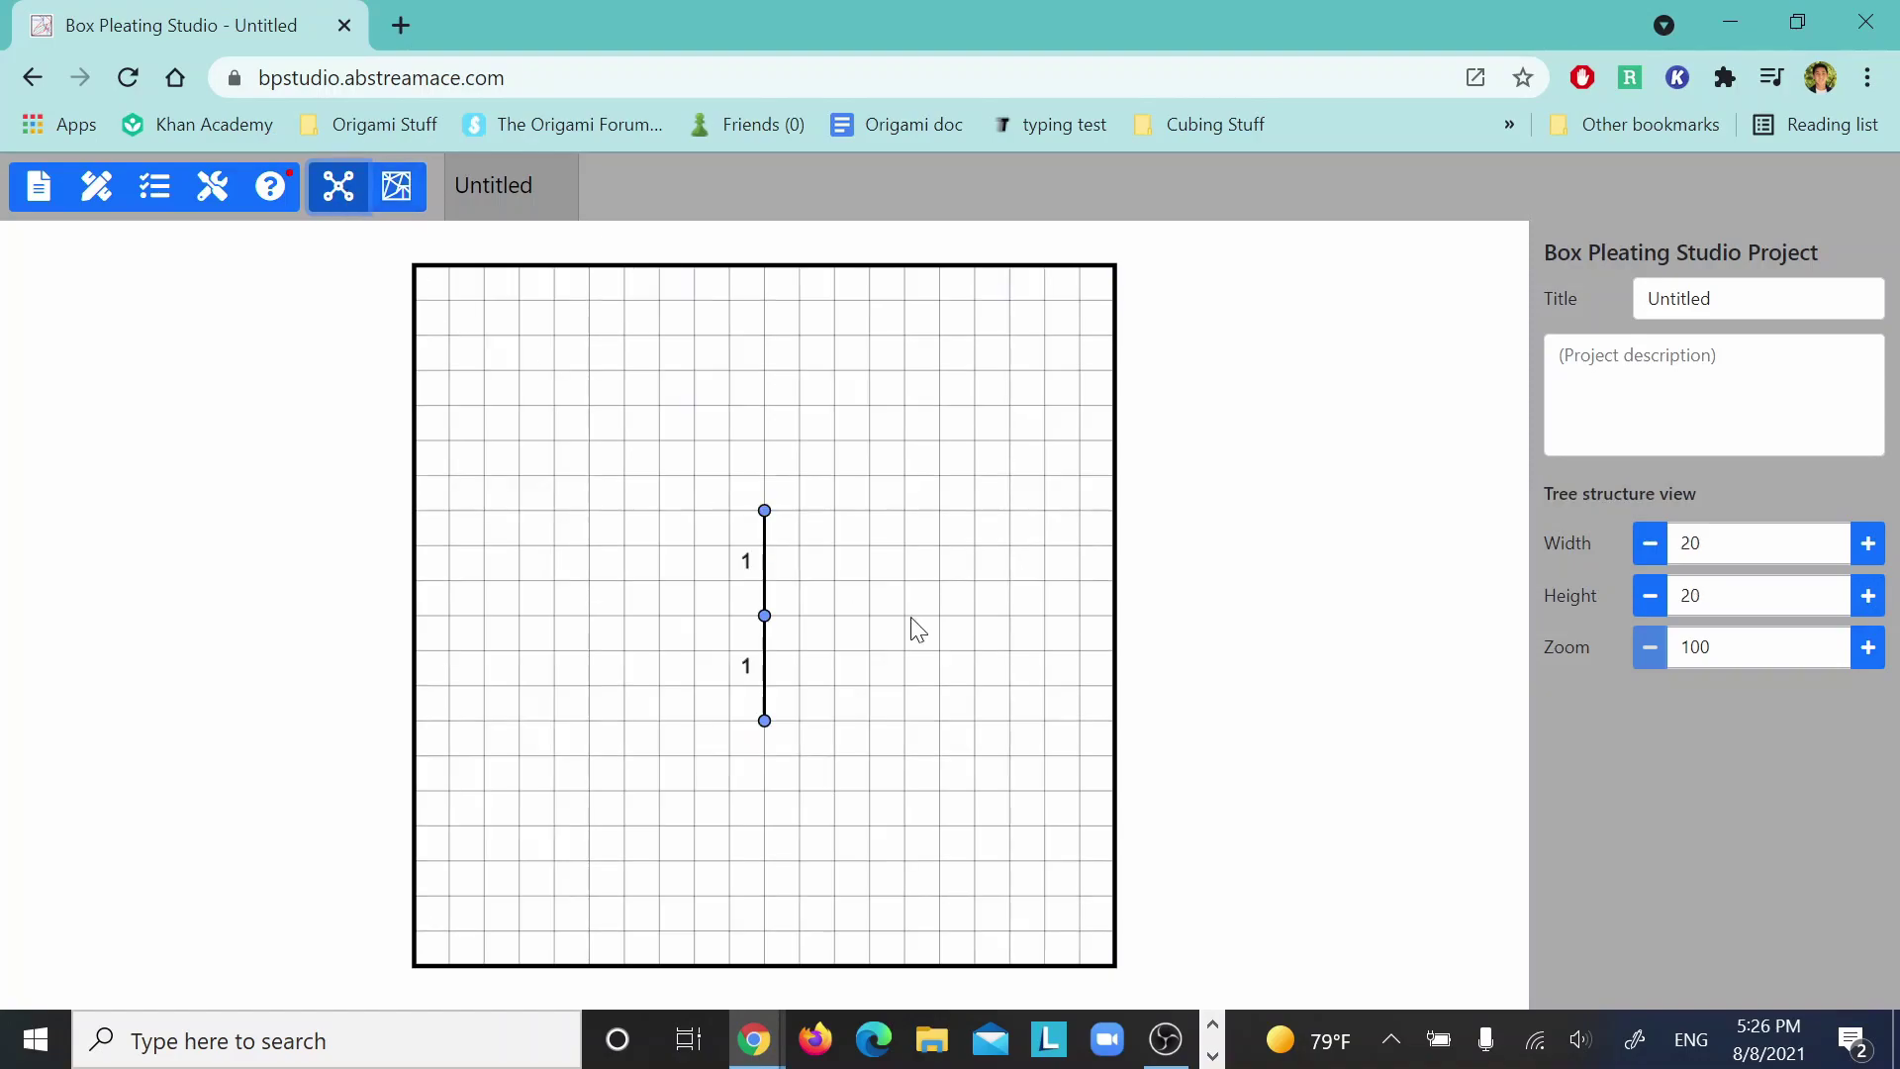
- Add a leaf of length 1 to the central vertex and place it four grid units to its right
left_click(764, 615)
left_click(1591, 359)
left_click_drag(799, 616, 904, 616)
- Set the new horizontal edge's length to 5
left_click(851, 616)
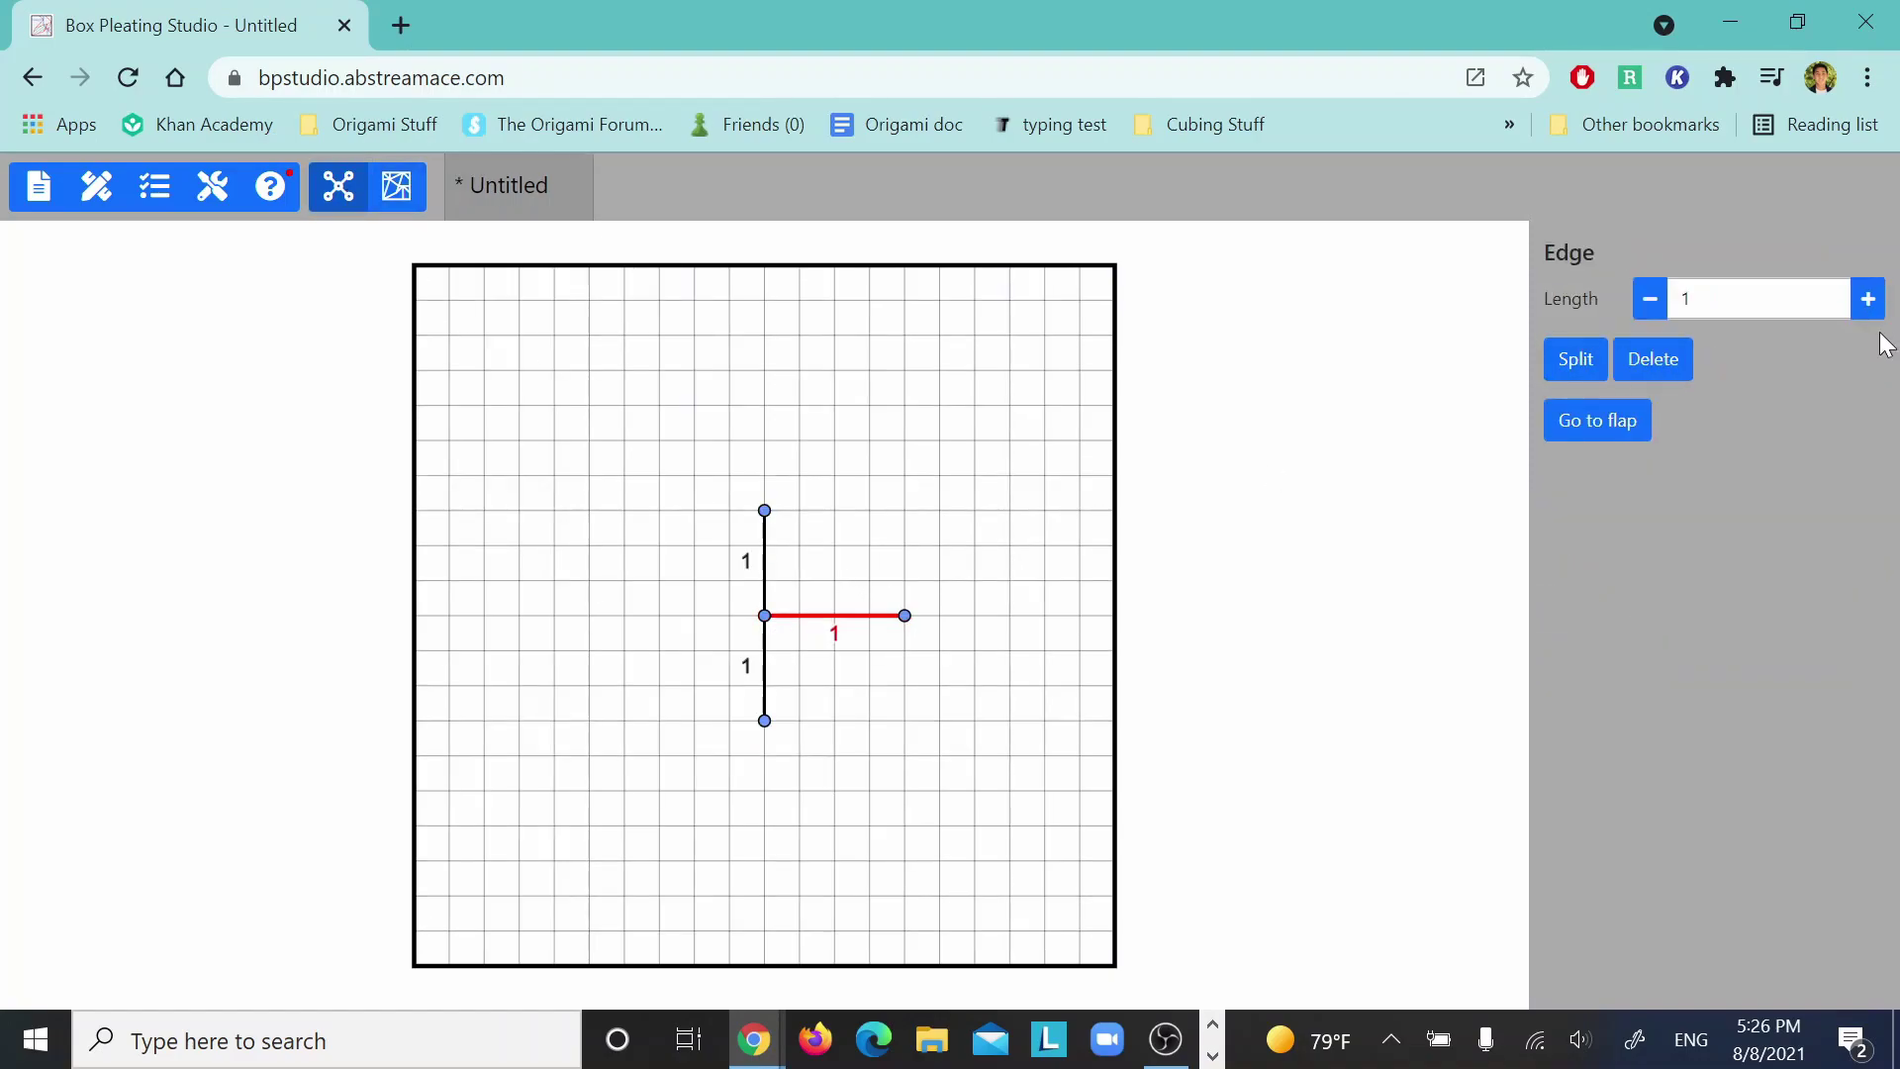
left_click(1867, 299)
left_click(1867, 299)
left_click(1867, 299)
left_click(1868, 299)
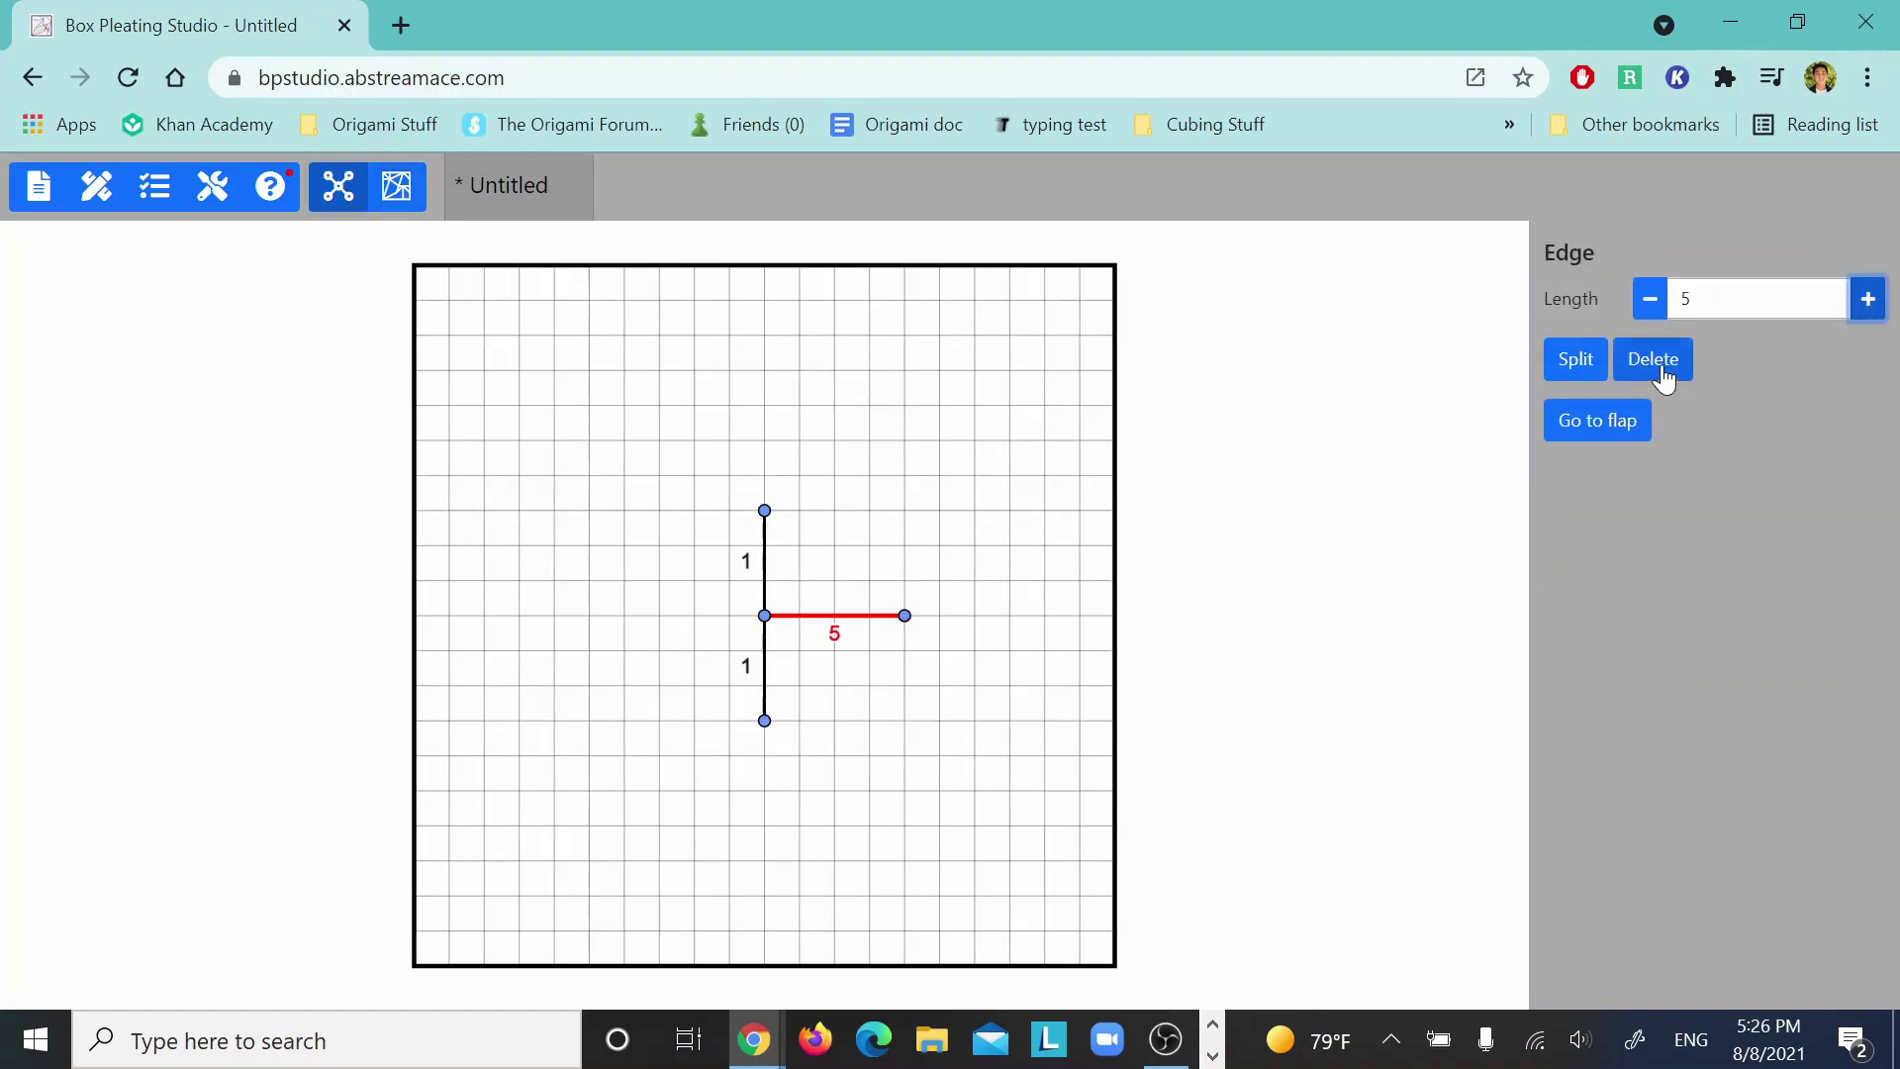
- Split the horizontal edge with a middle vertex and restore it to a single edge
left_click(1576, 360)
left_click(1603, 421)
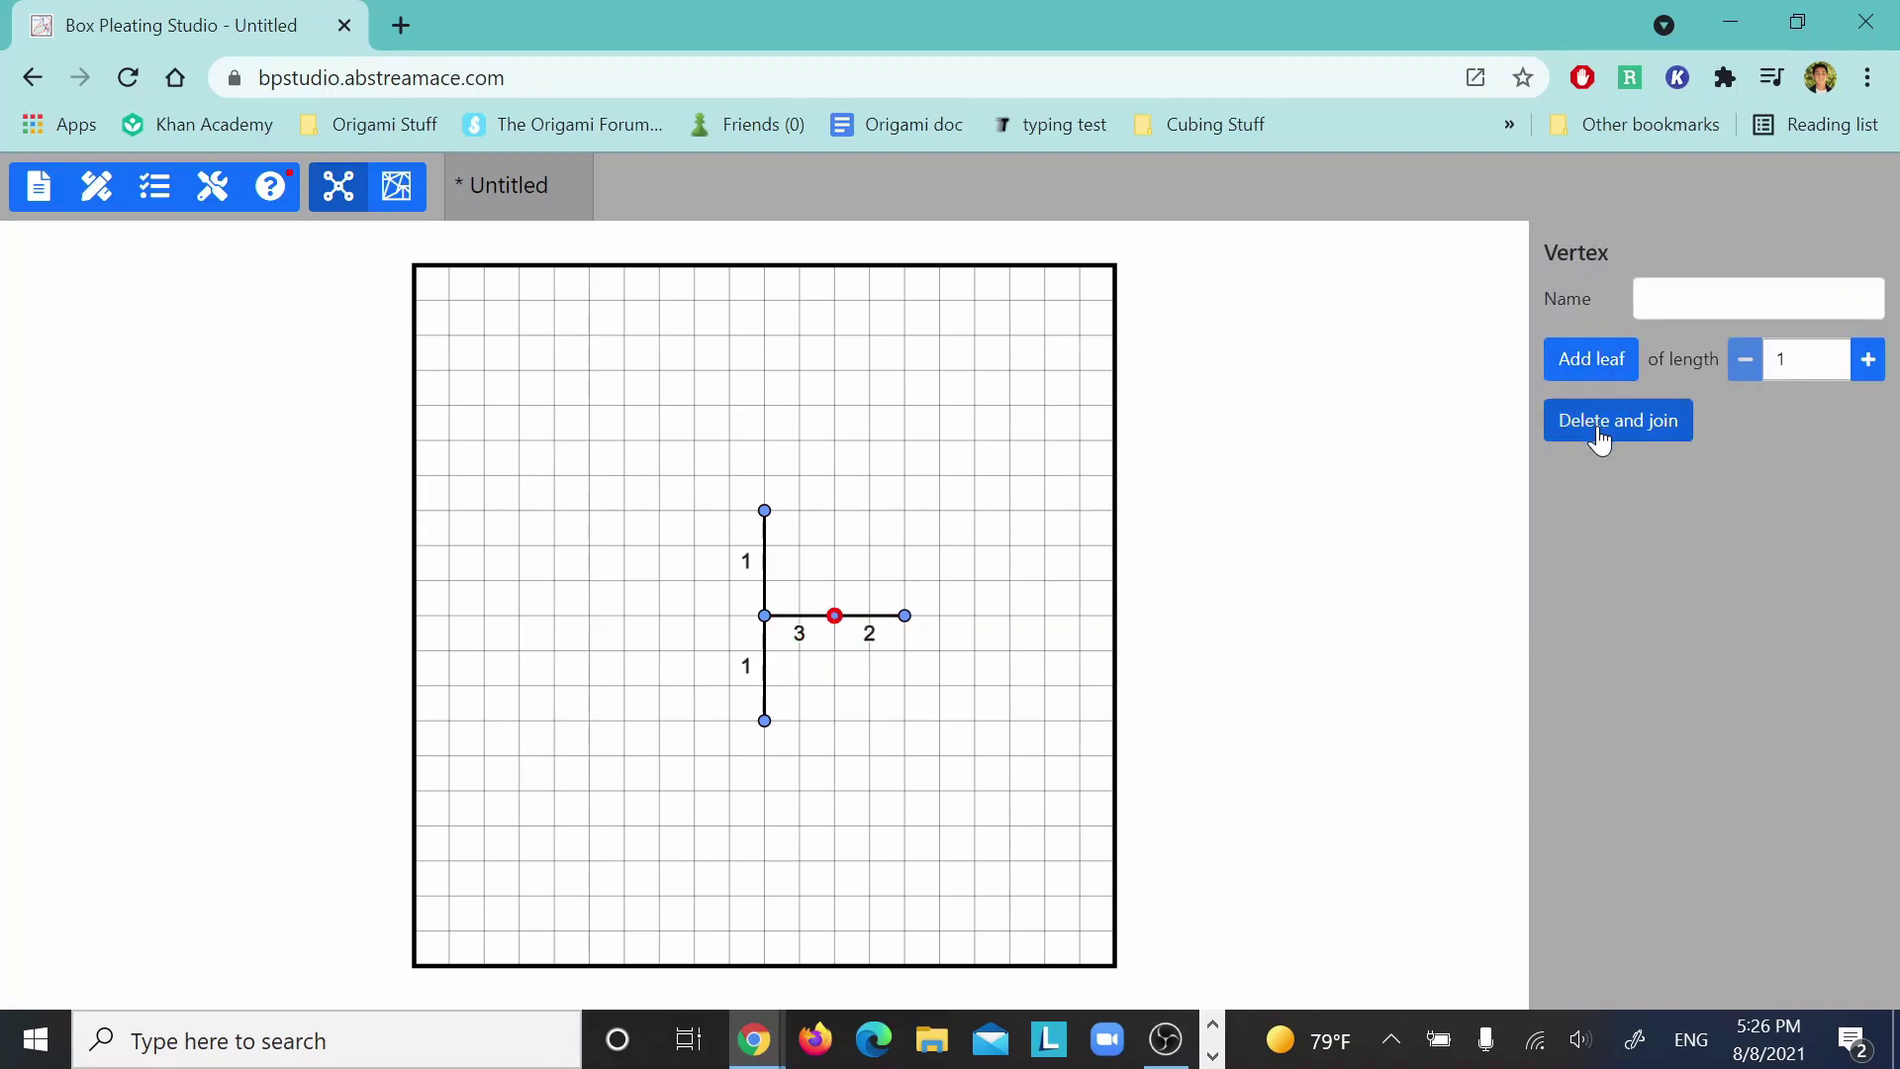
key("ctrl+z")
left_click(1608, 420)
left_click(1078, 563)
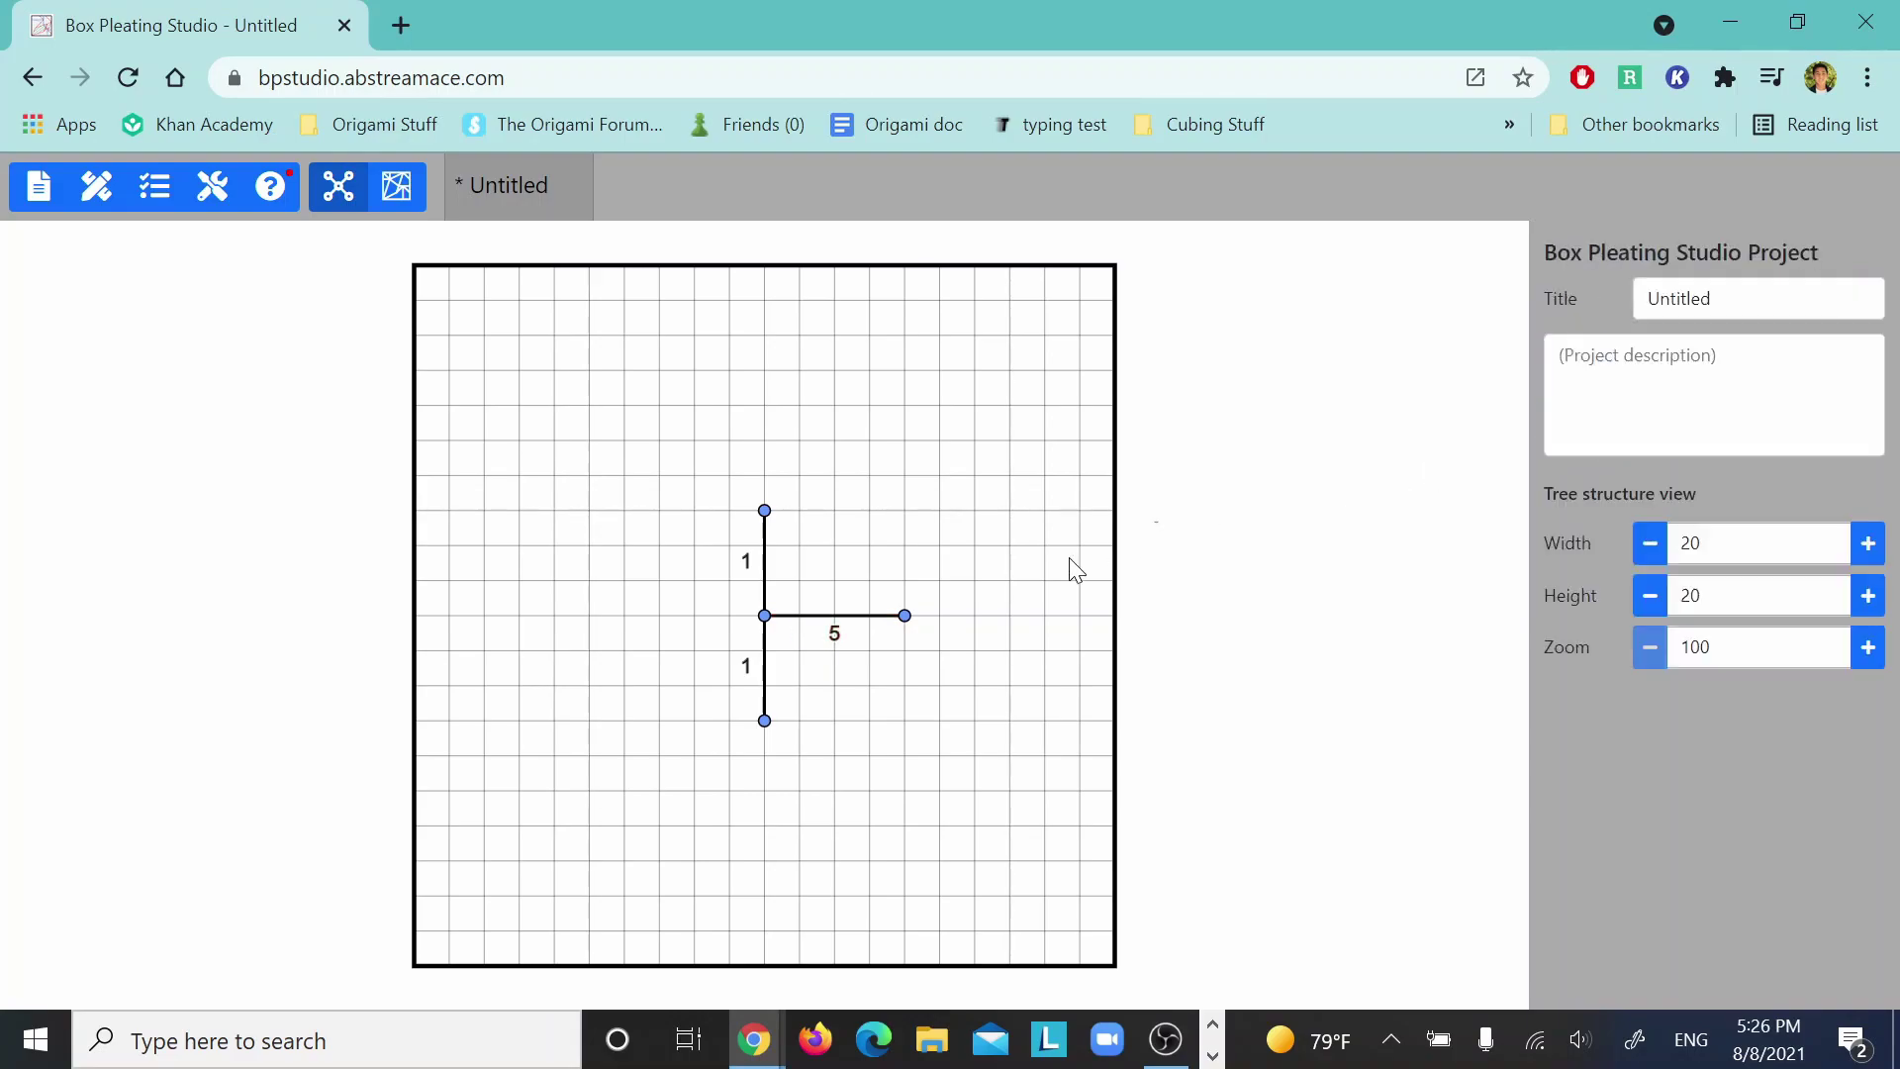
- Name the end vertex of the horizontal edge "leg"
left_click(903, 616)
left_click(1806, 284)
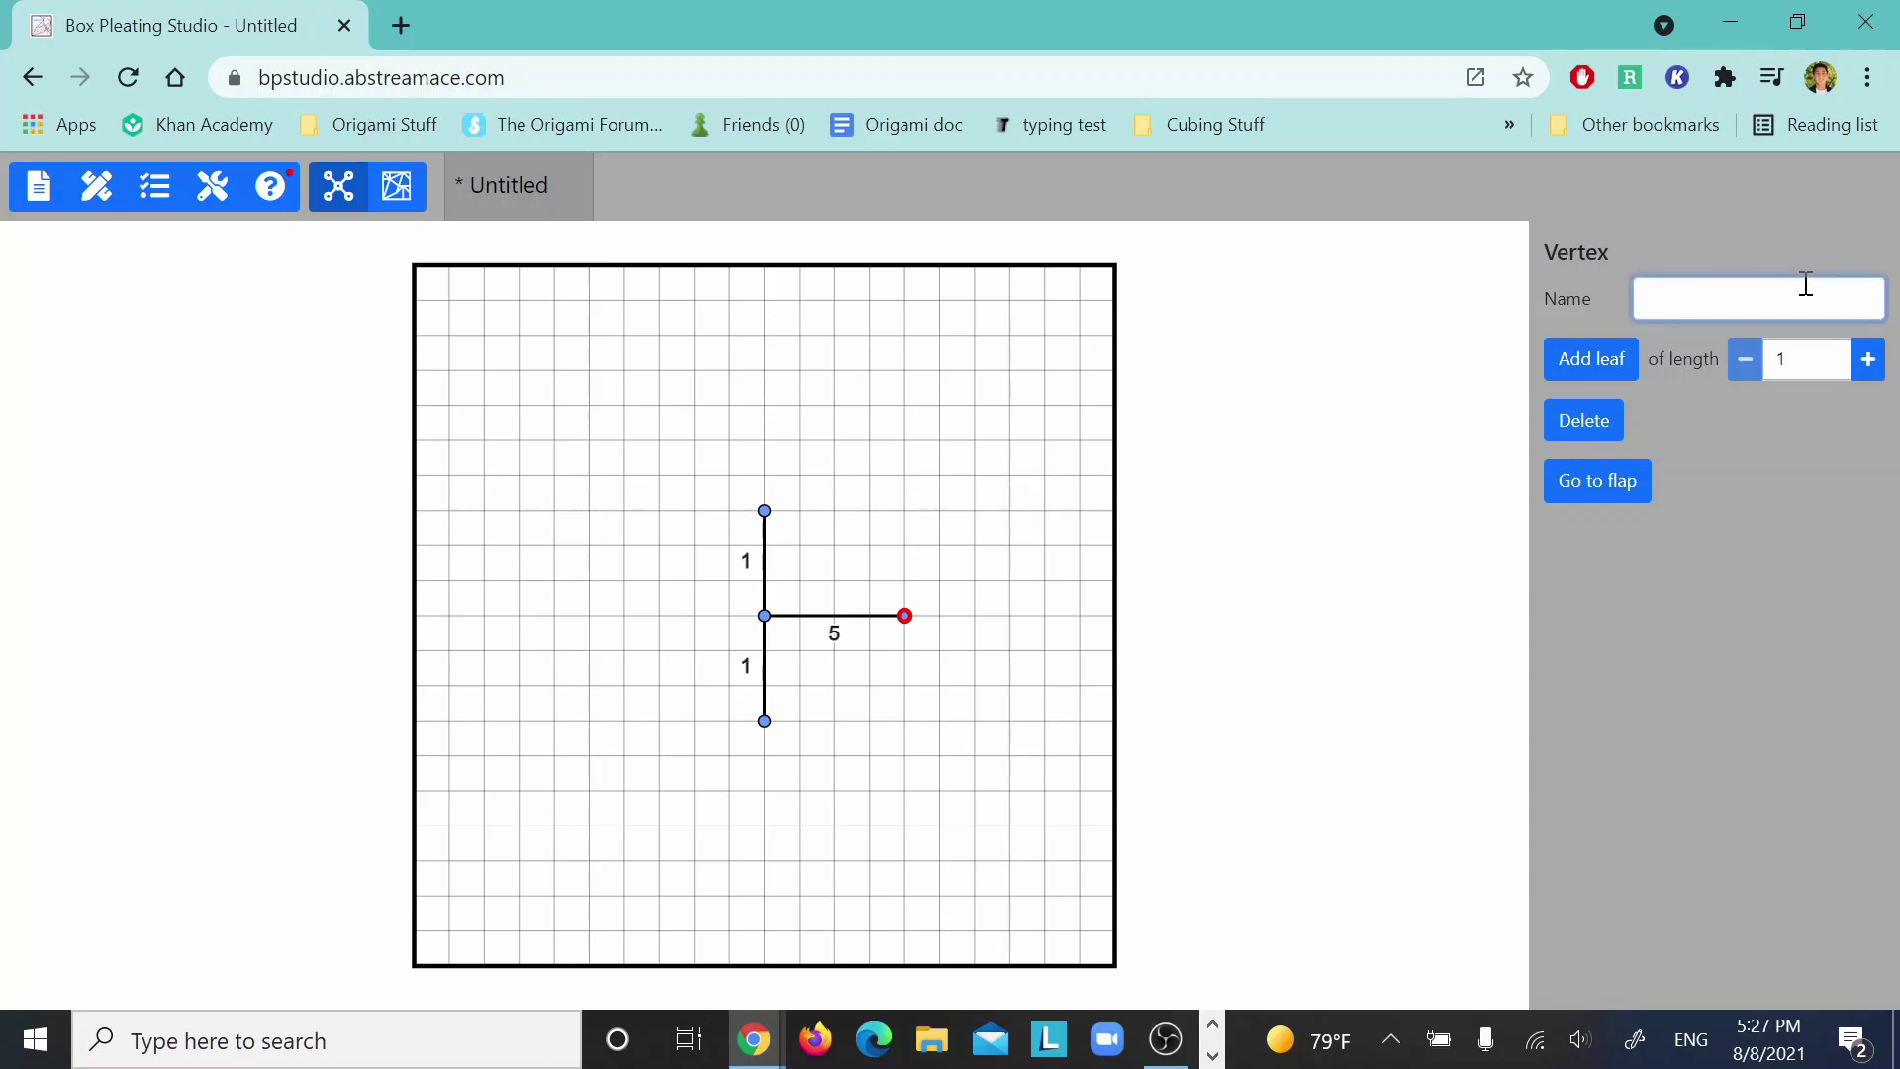
type("leg")
left_click(1177, 561)
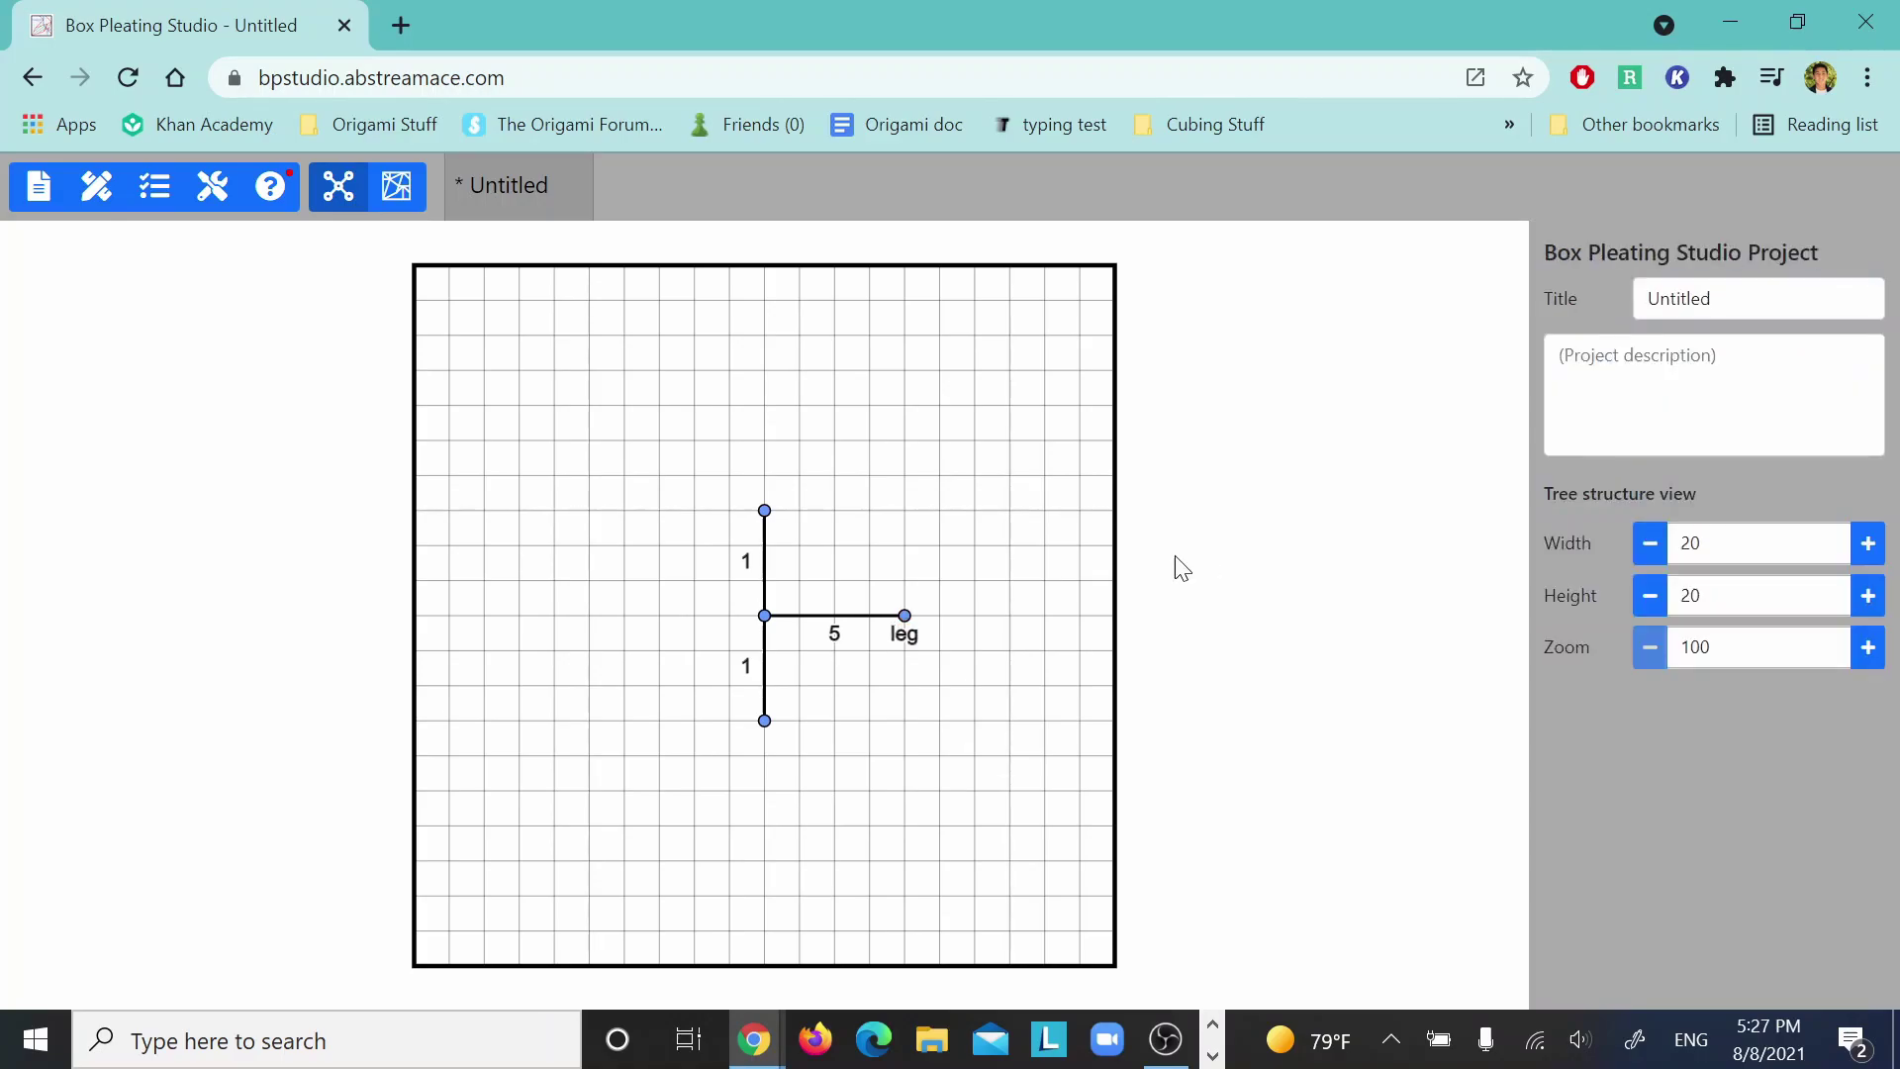
- In the layout view, move the leg flap toward the sheet's lower right corner and the lower small flap toward the left
left_click(396, 186)
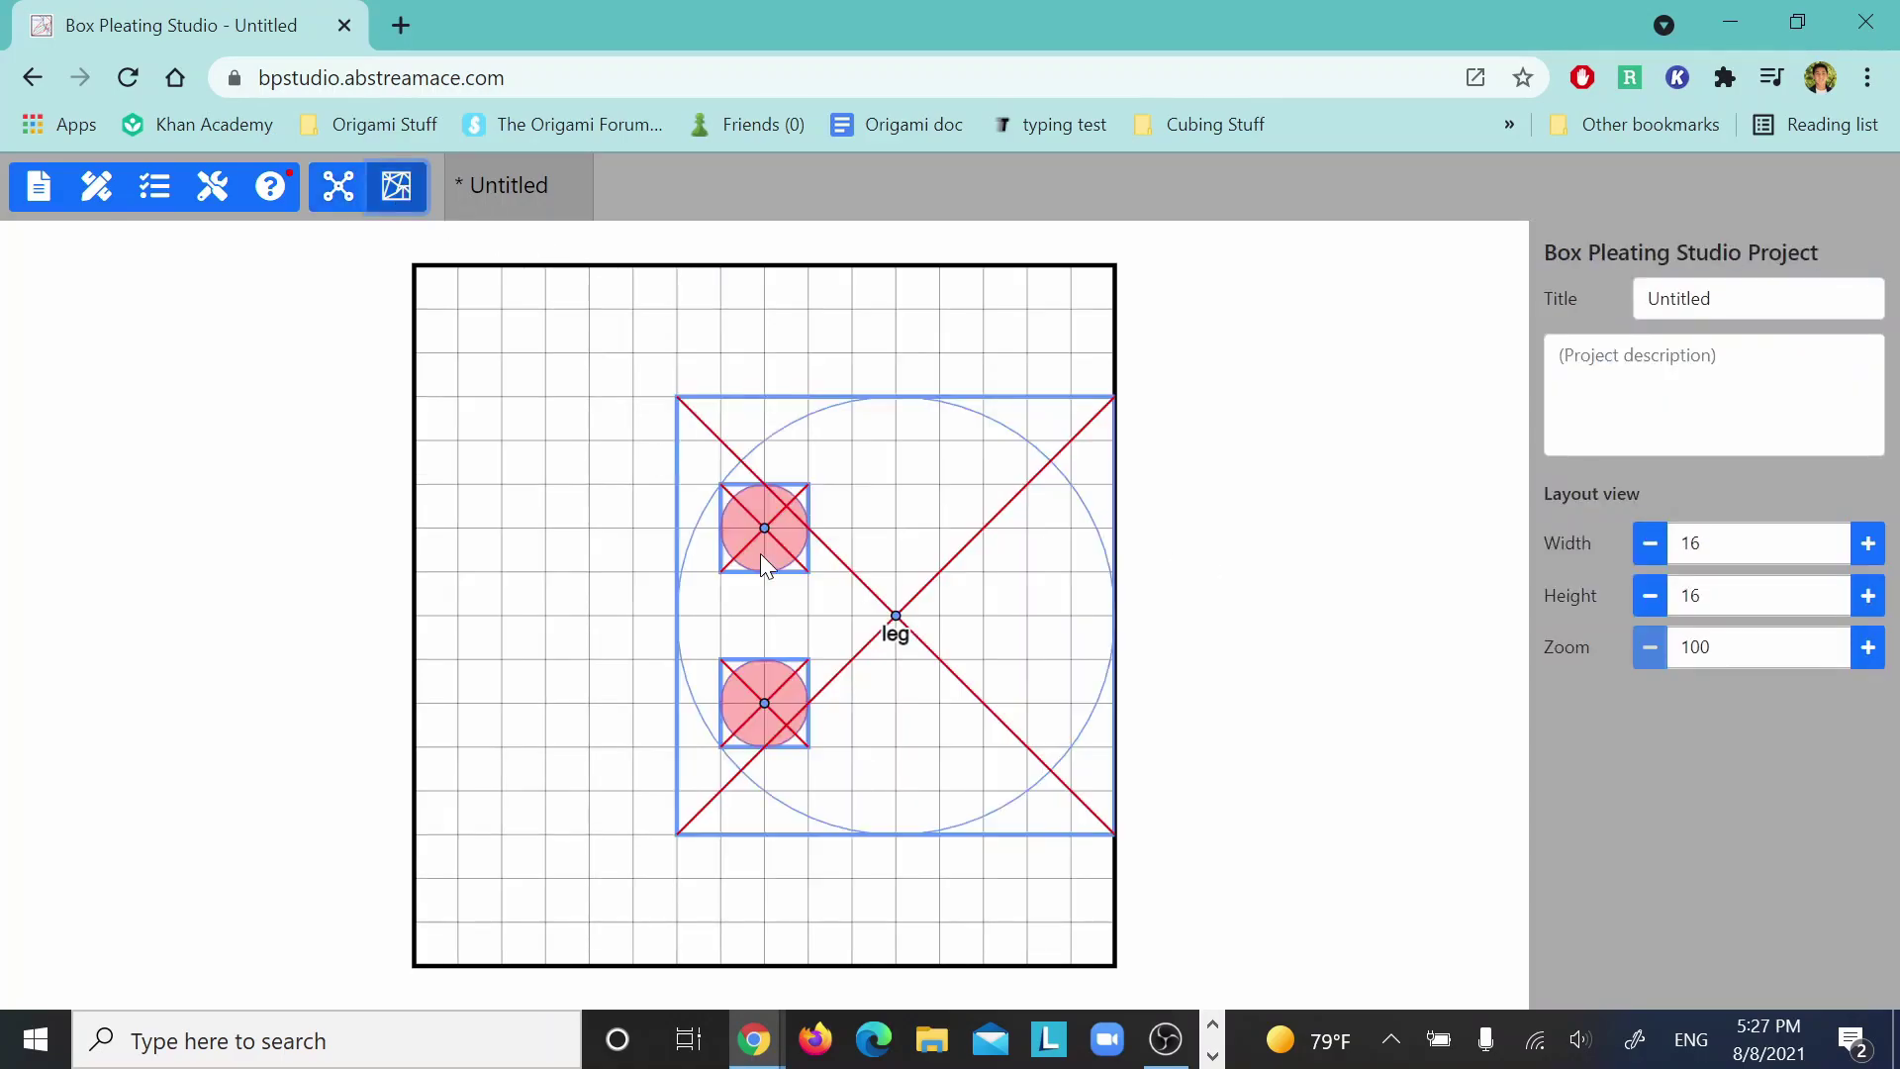
left_click(895, 598)
left_click_drag(947, 695, 1078, 869)
left_click_drag(804, 663, 635, 700)
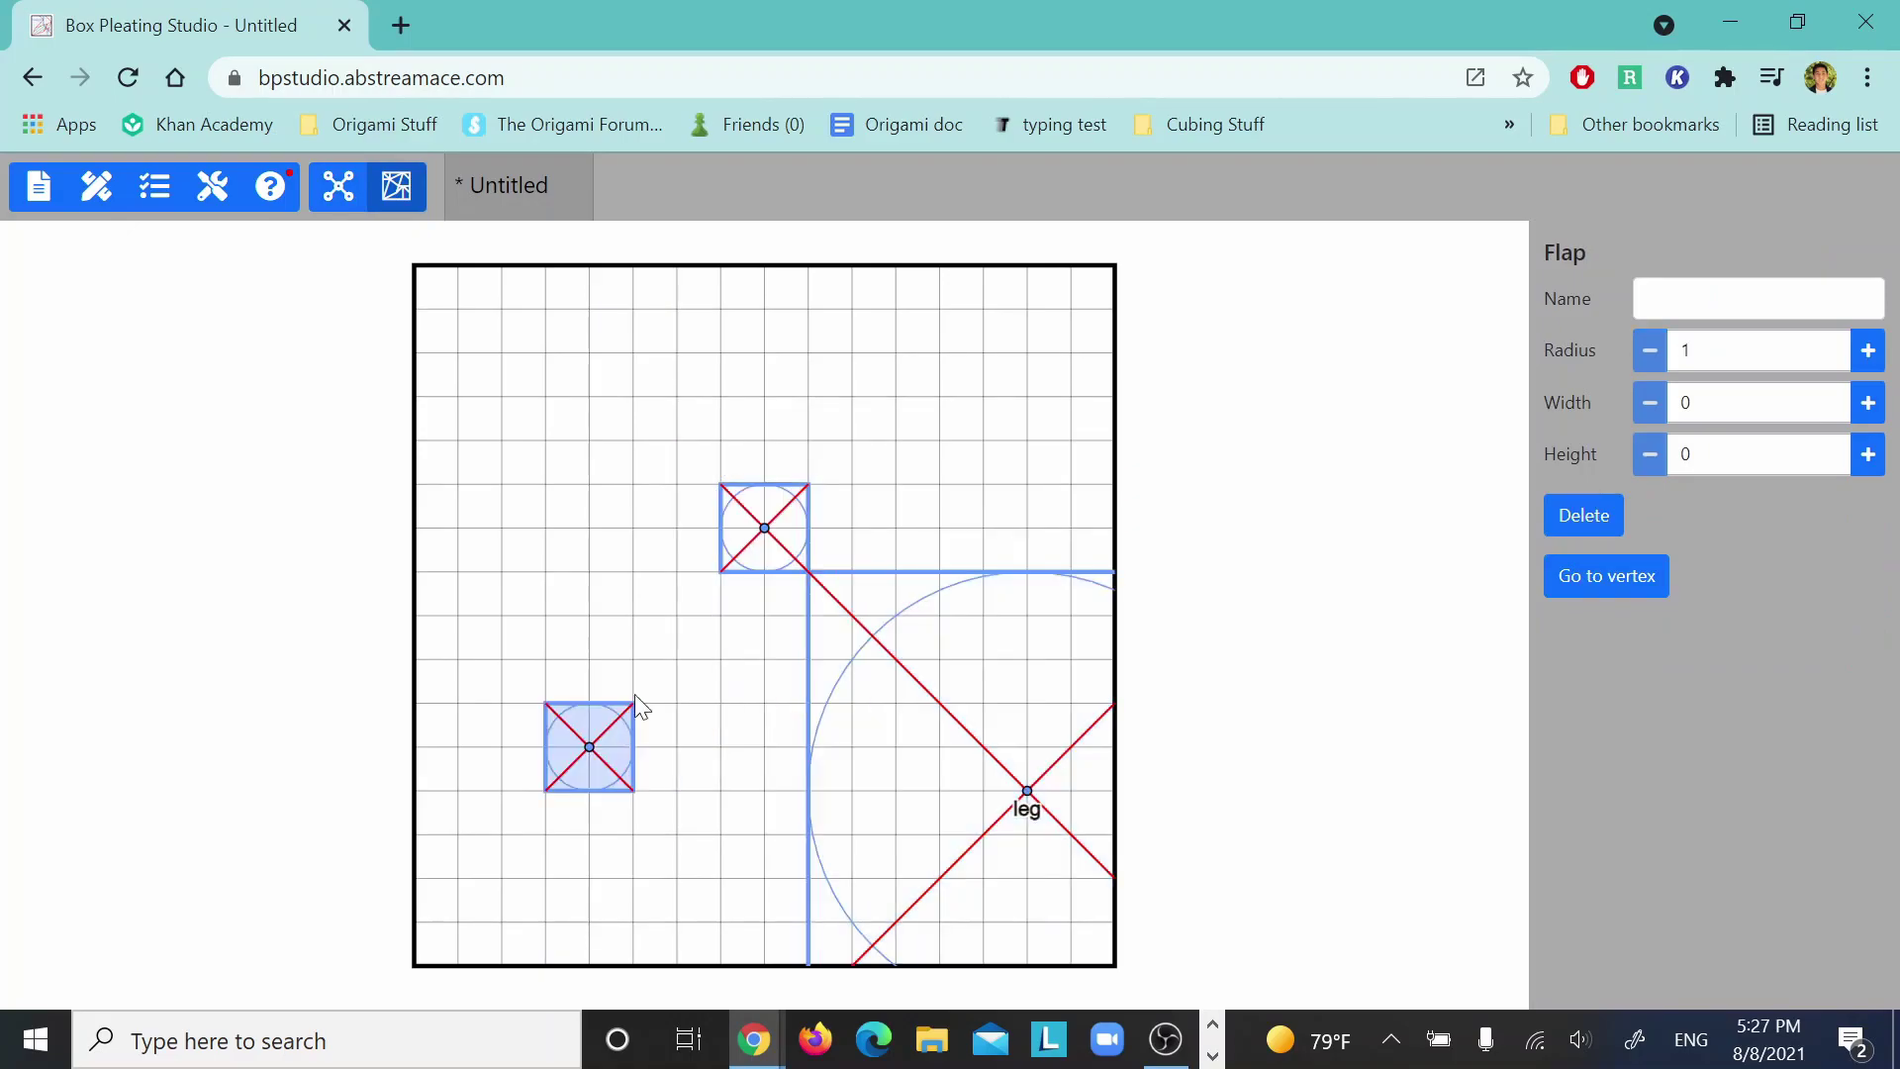
- Shift the upper small flap one unit left and the leg flap two units left and one unit up
left_click(734, 477)
key("Left")
left_click(873, 693)
key("Left")
key("Left")
key("Up")
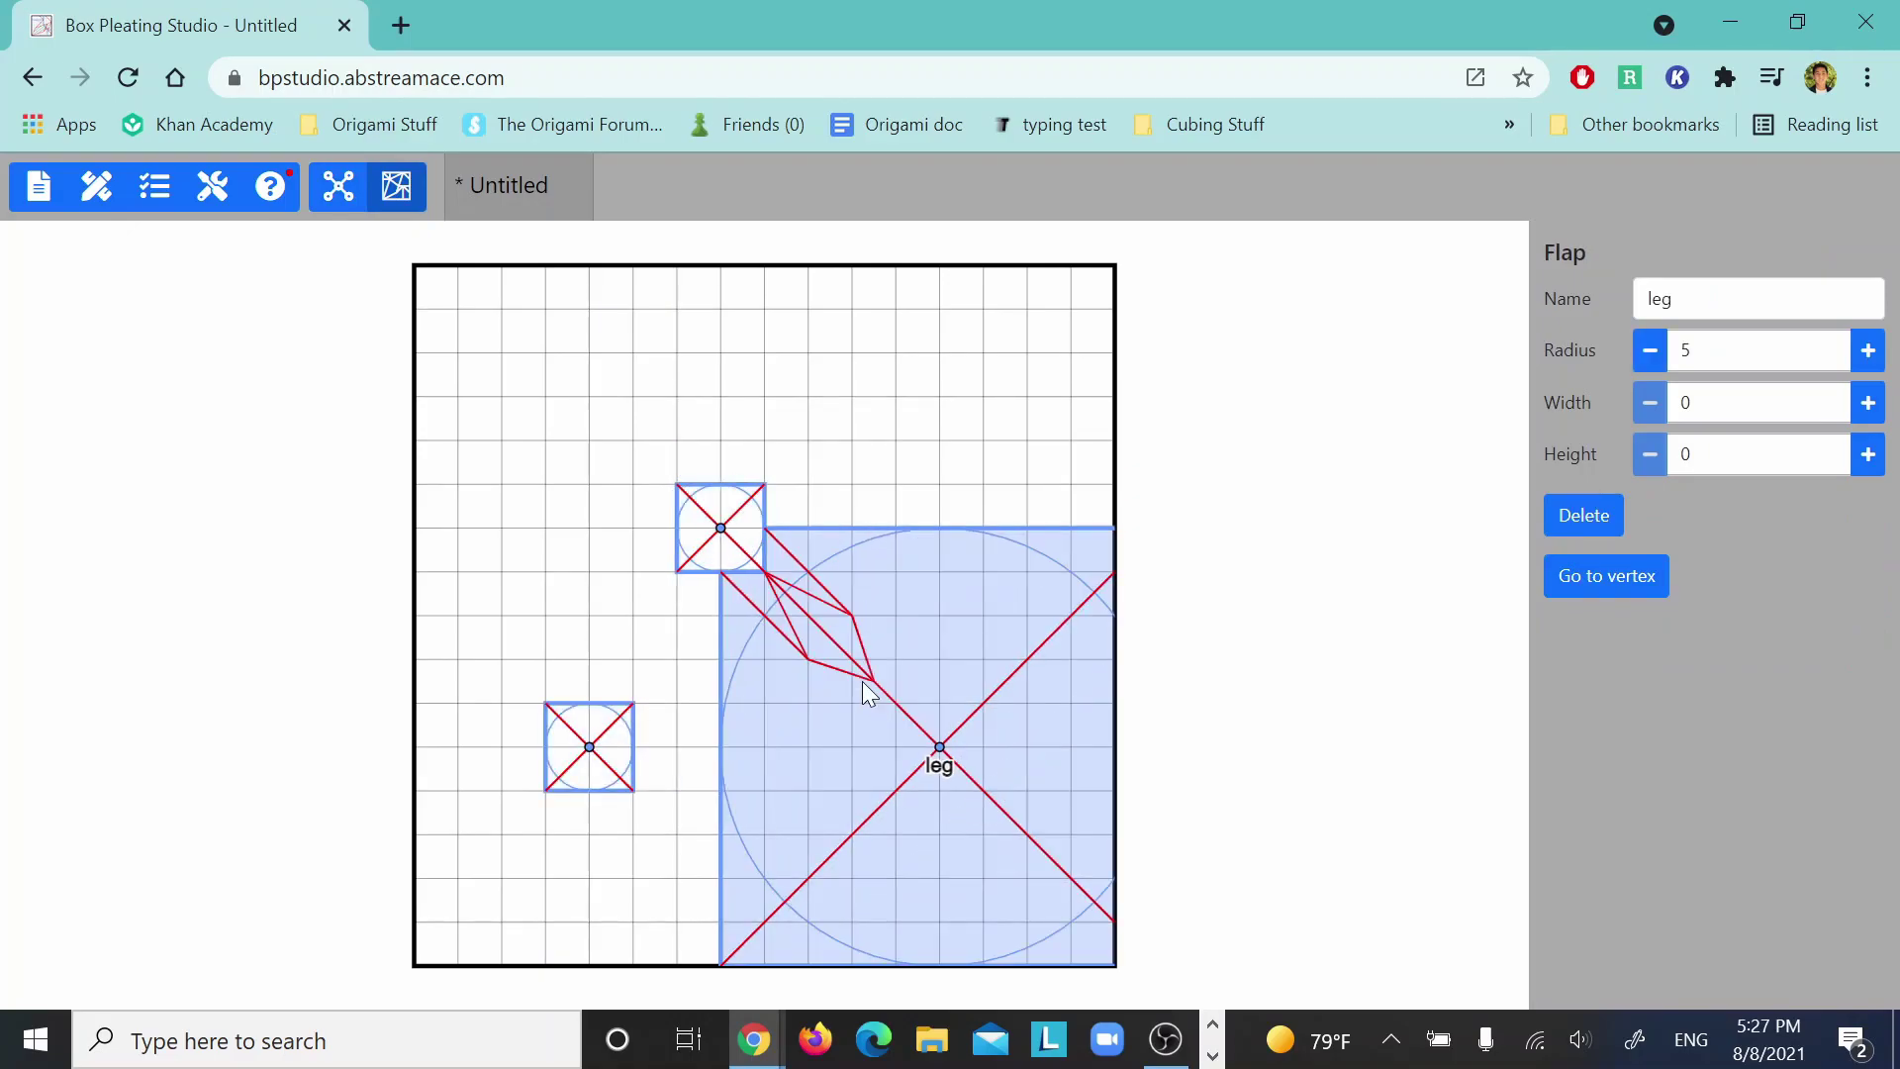
- Set the layout sheet's width and height both to 20
left_click(1237, 658)
left_click(1867, 544)
left_click(1868, 543)
left_click(1868, 543)
left_click(1867, 543)
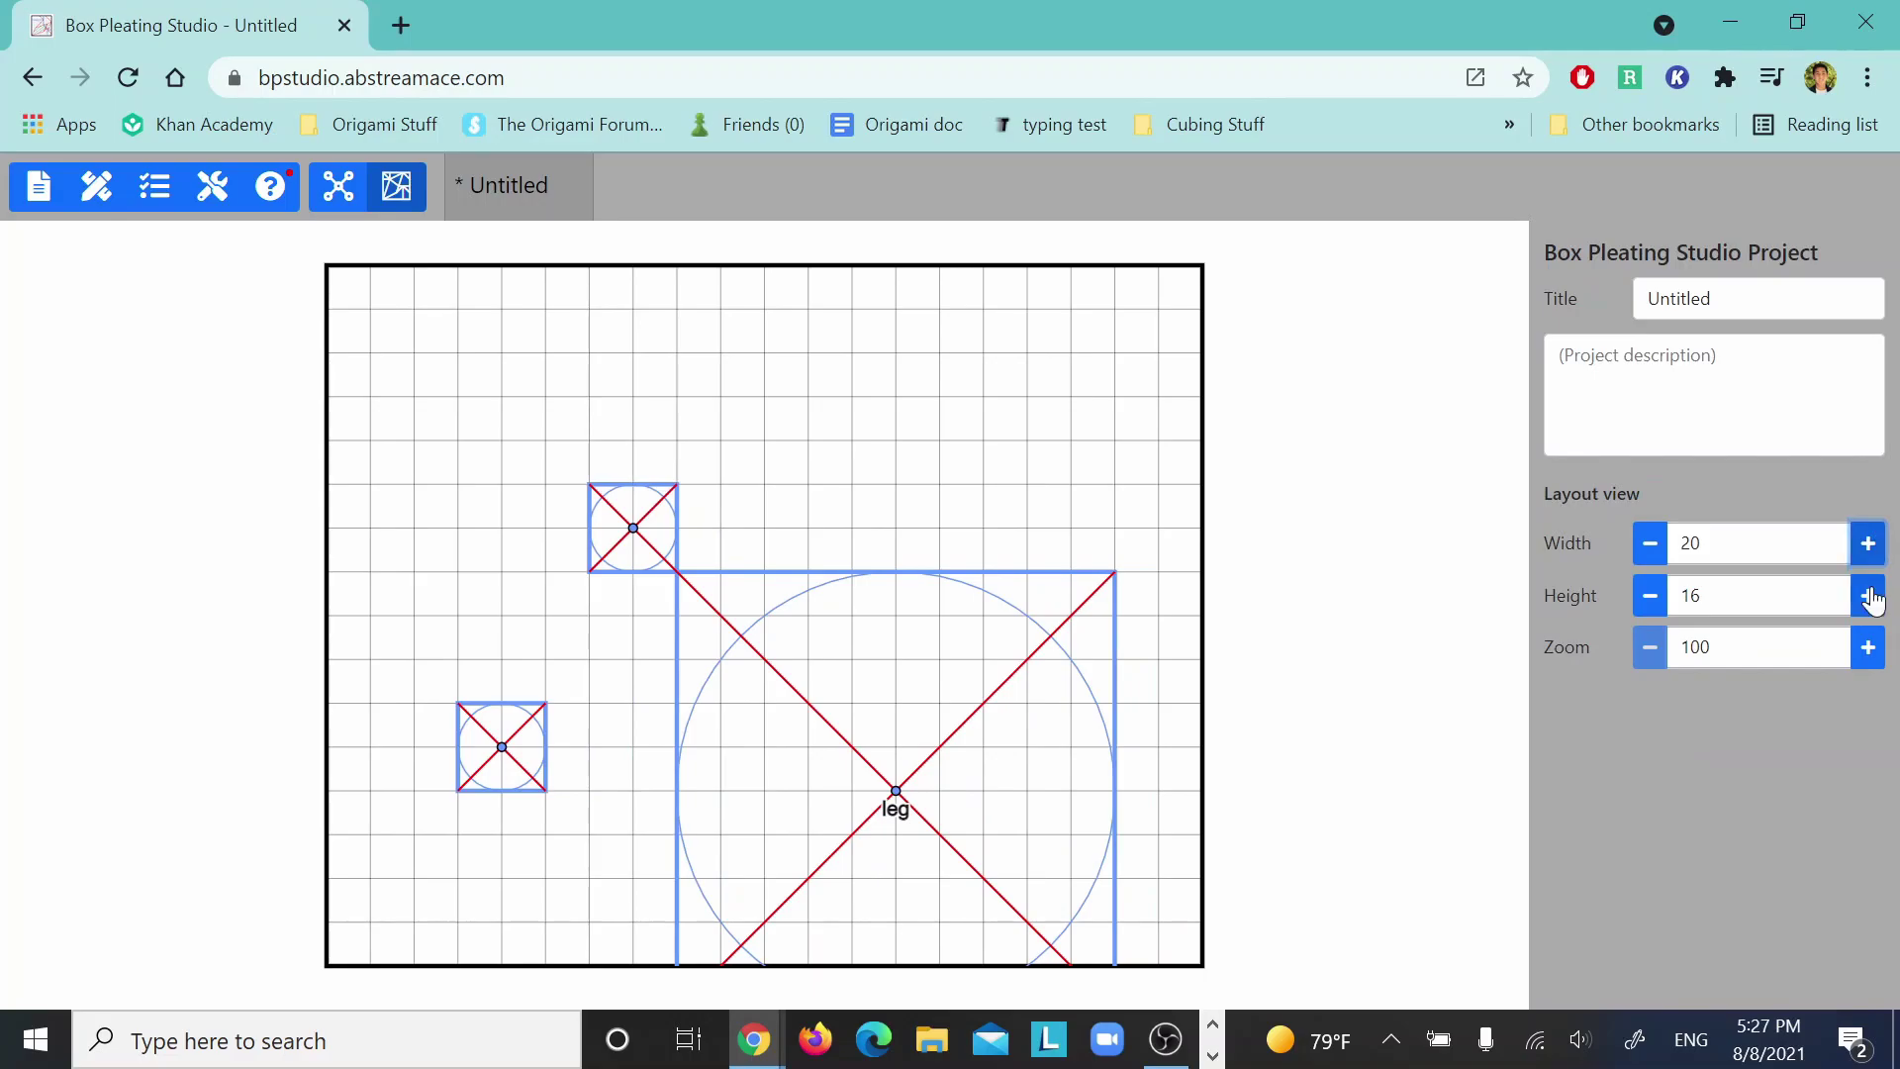
left_click(1867, 594)
- Set the upper small flap's width to 5
left_click(634, 527)
left_click(1868, 399)
left_click(1868, 399)
left_click(1868, 398)
left_click(1867, 398)
left_click(1867, 399)
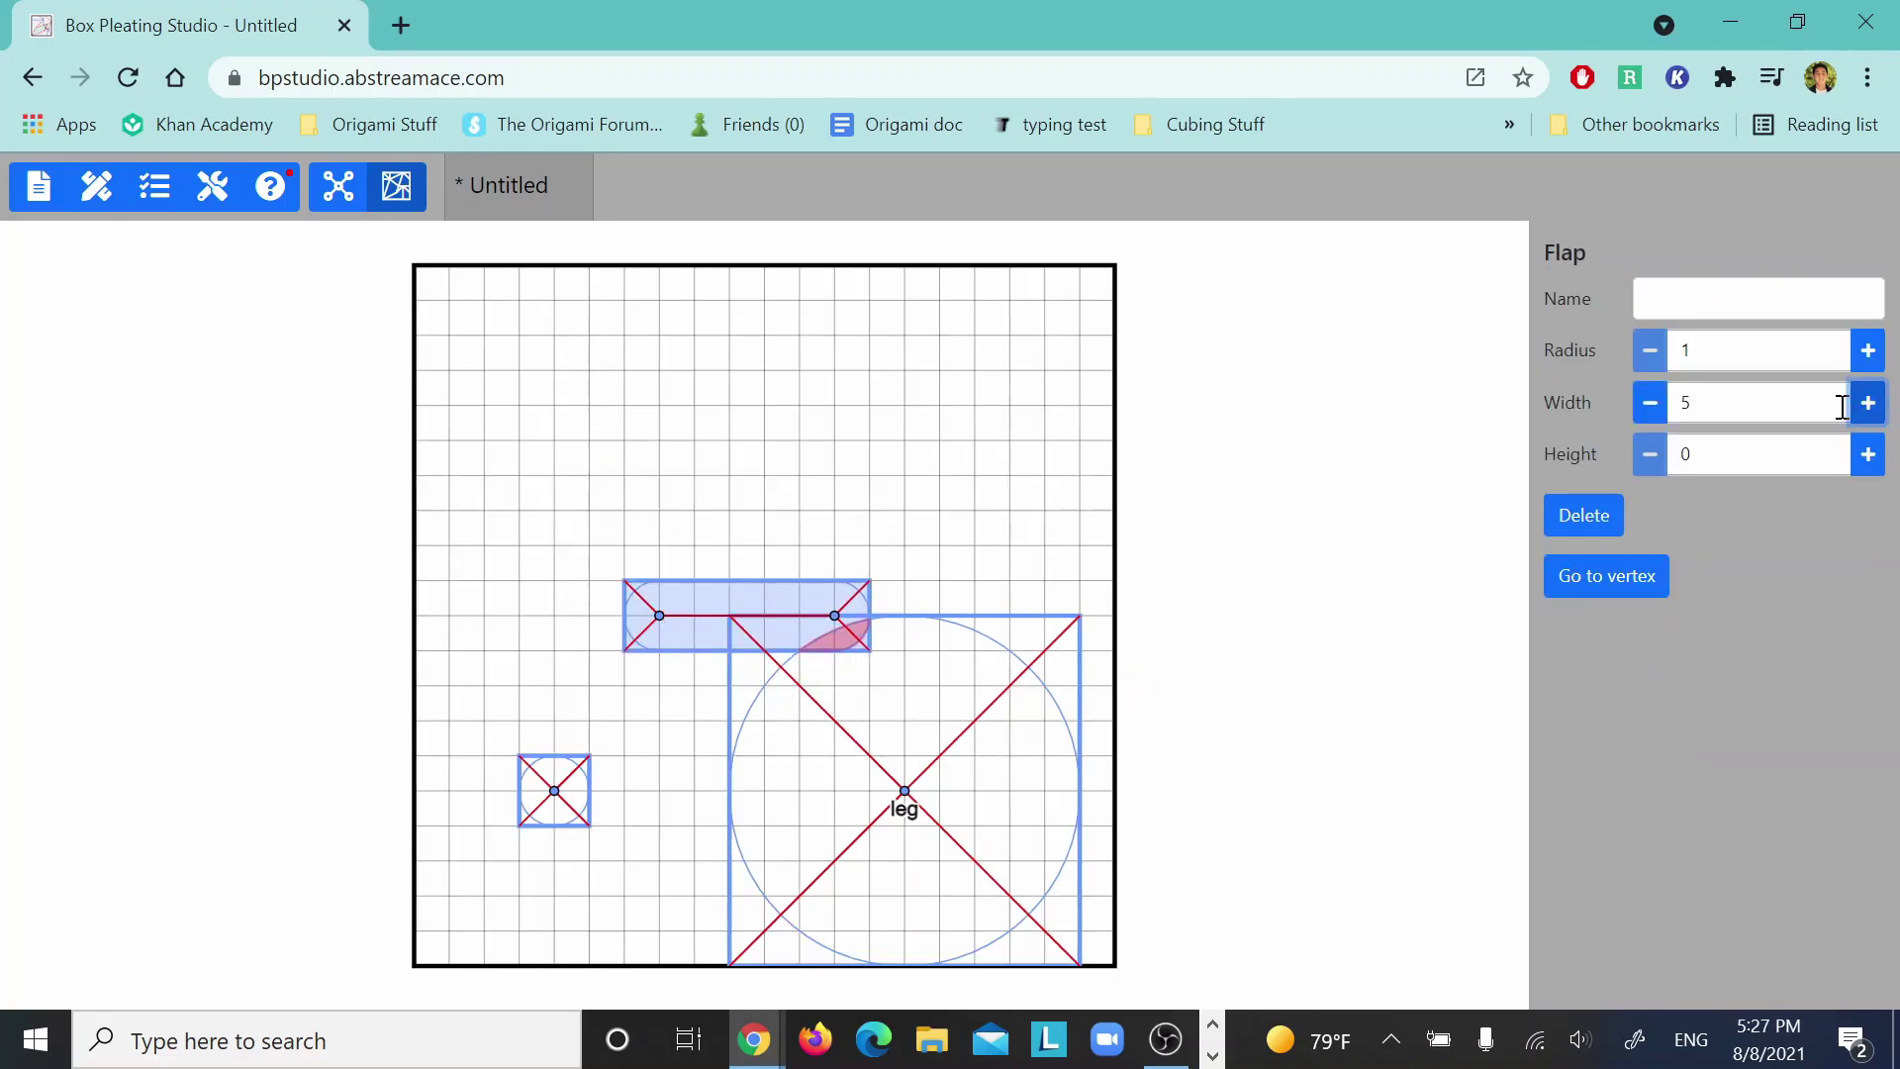
- Switch the stretch between the upper flap and the leg flap to its second pattern and back to the first
left_click(765, 594)
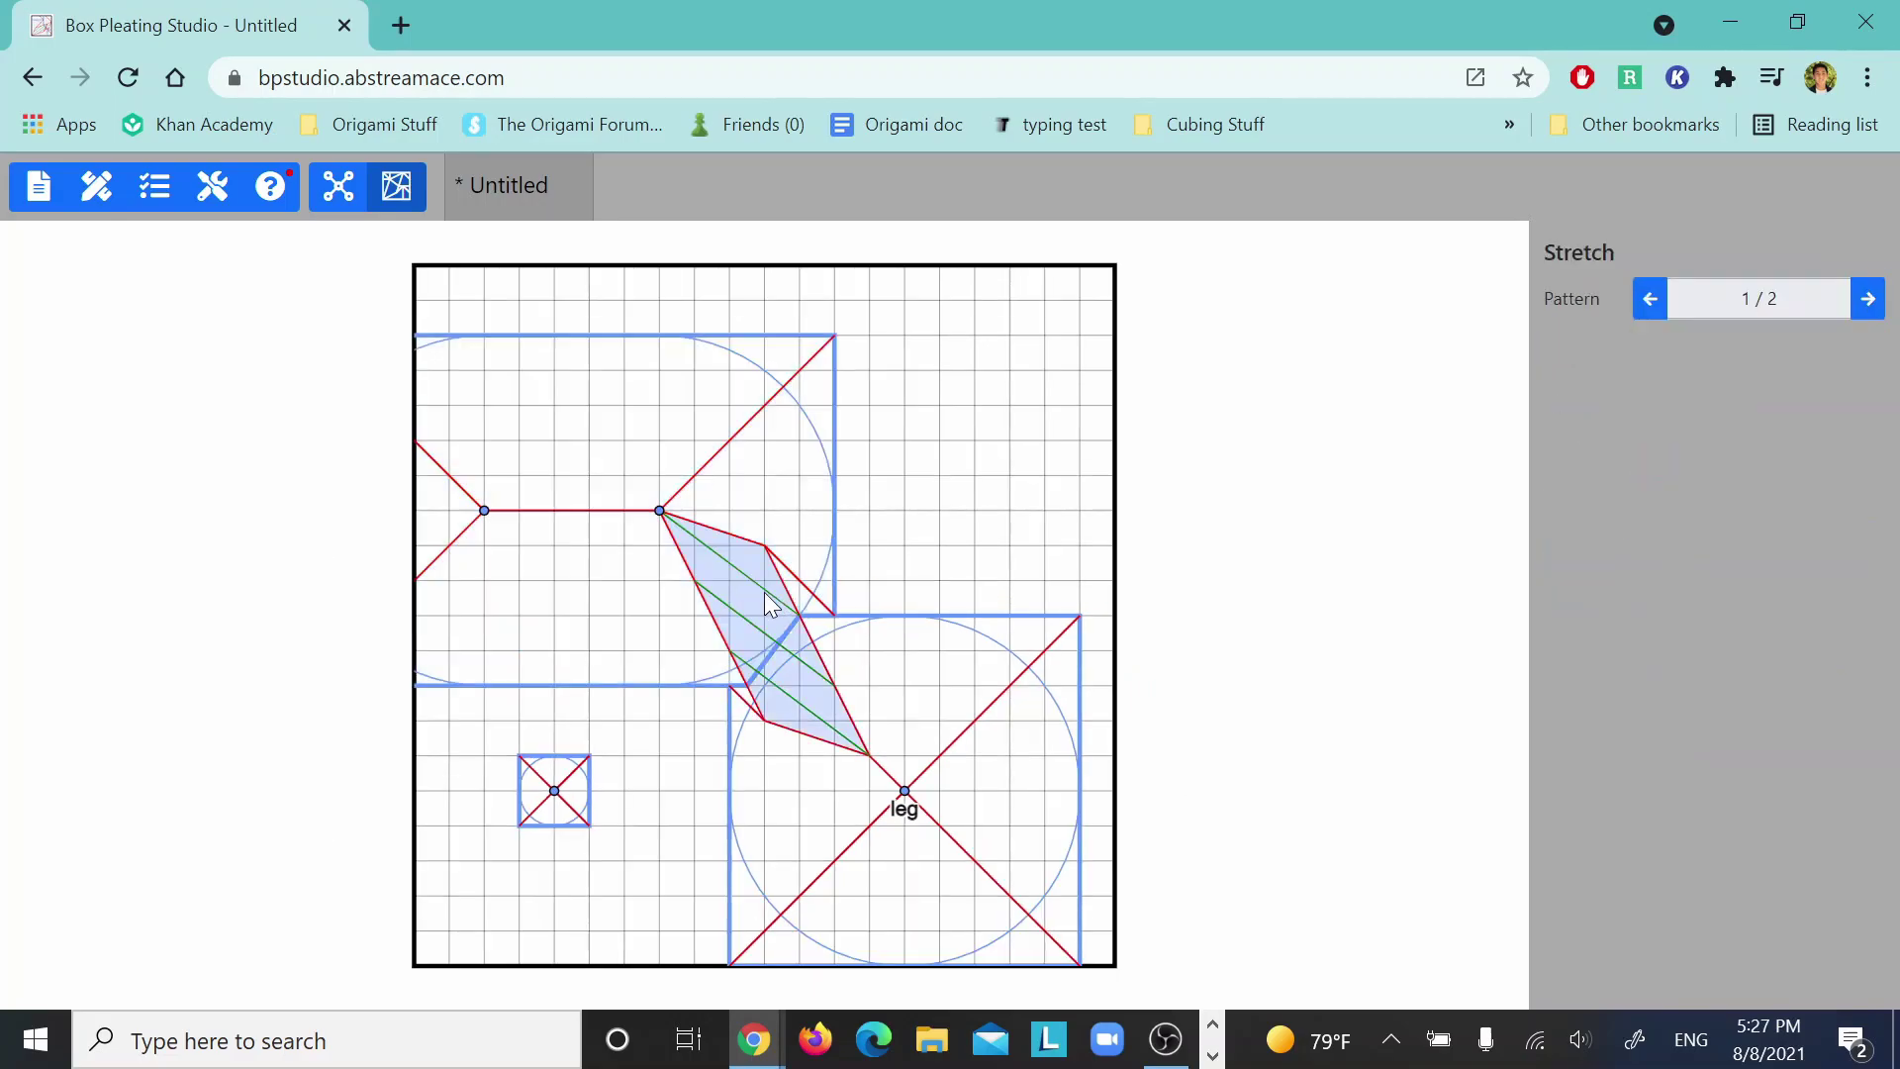
left_click(1867, 298)
left_click(1650, 298)
left_click(649, 596)
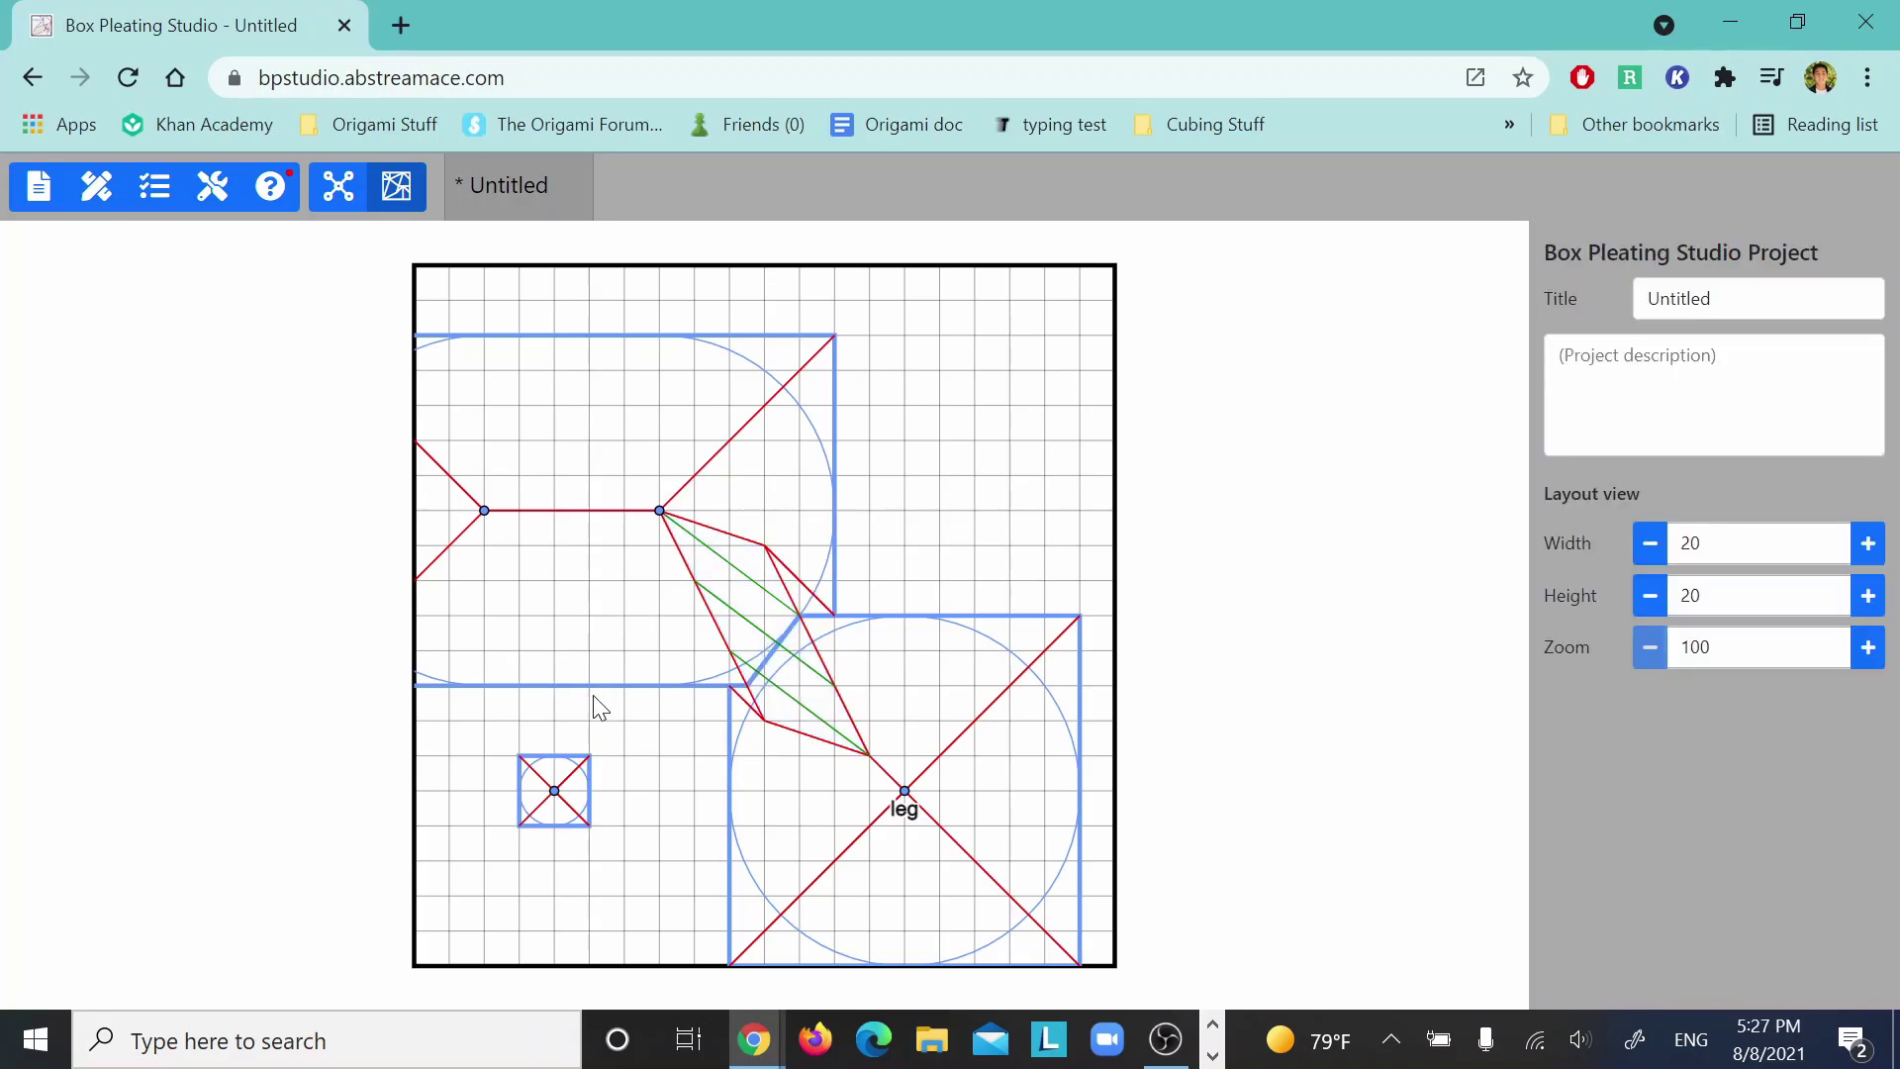
- Move the small lower flap two units right and shift the leg flap toward the upper left
left_click_drag(556, 791, 625, 791)
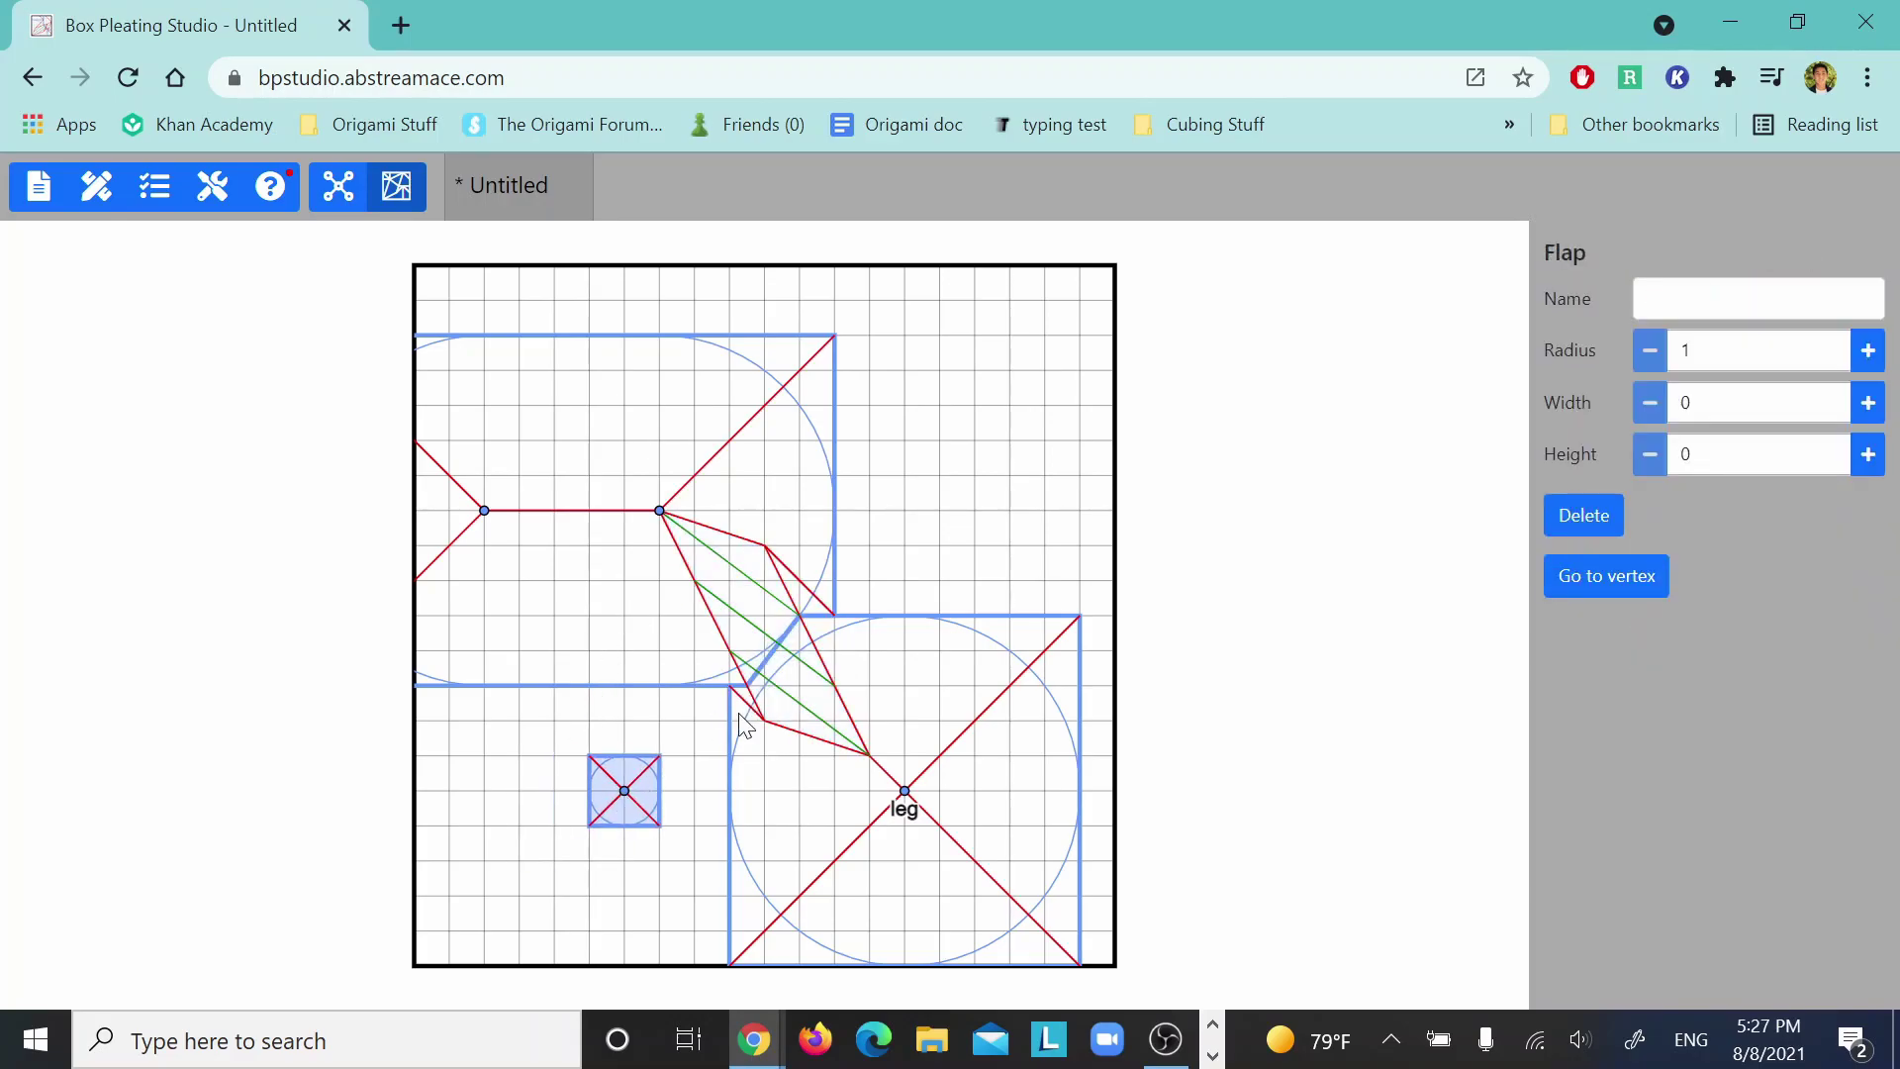
left_click(1057, 534)
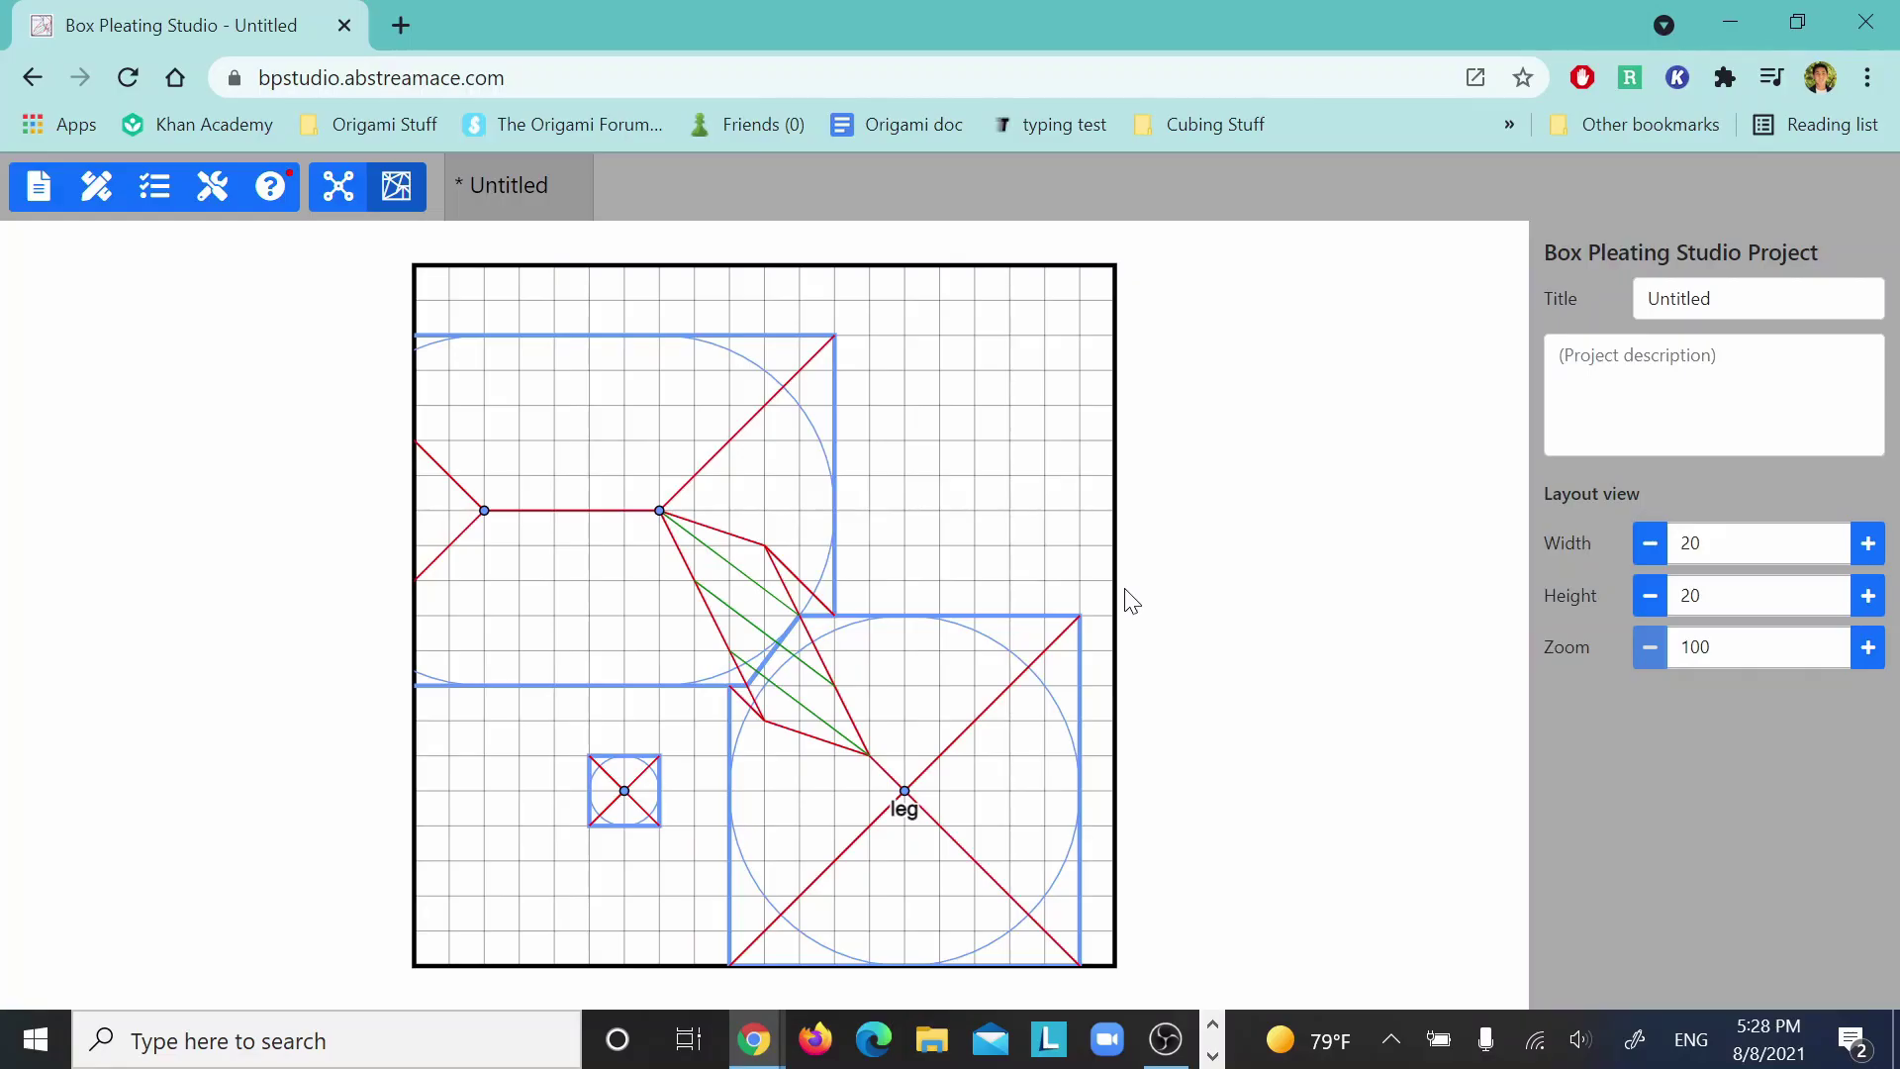
left_click_drag(988, 686, 931, 657)
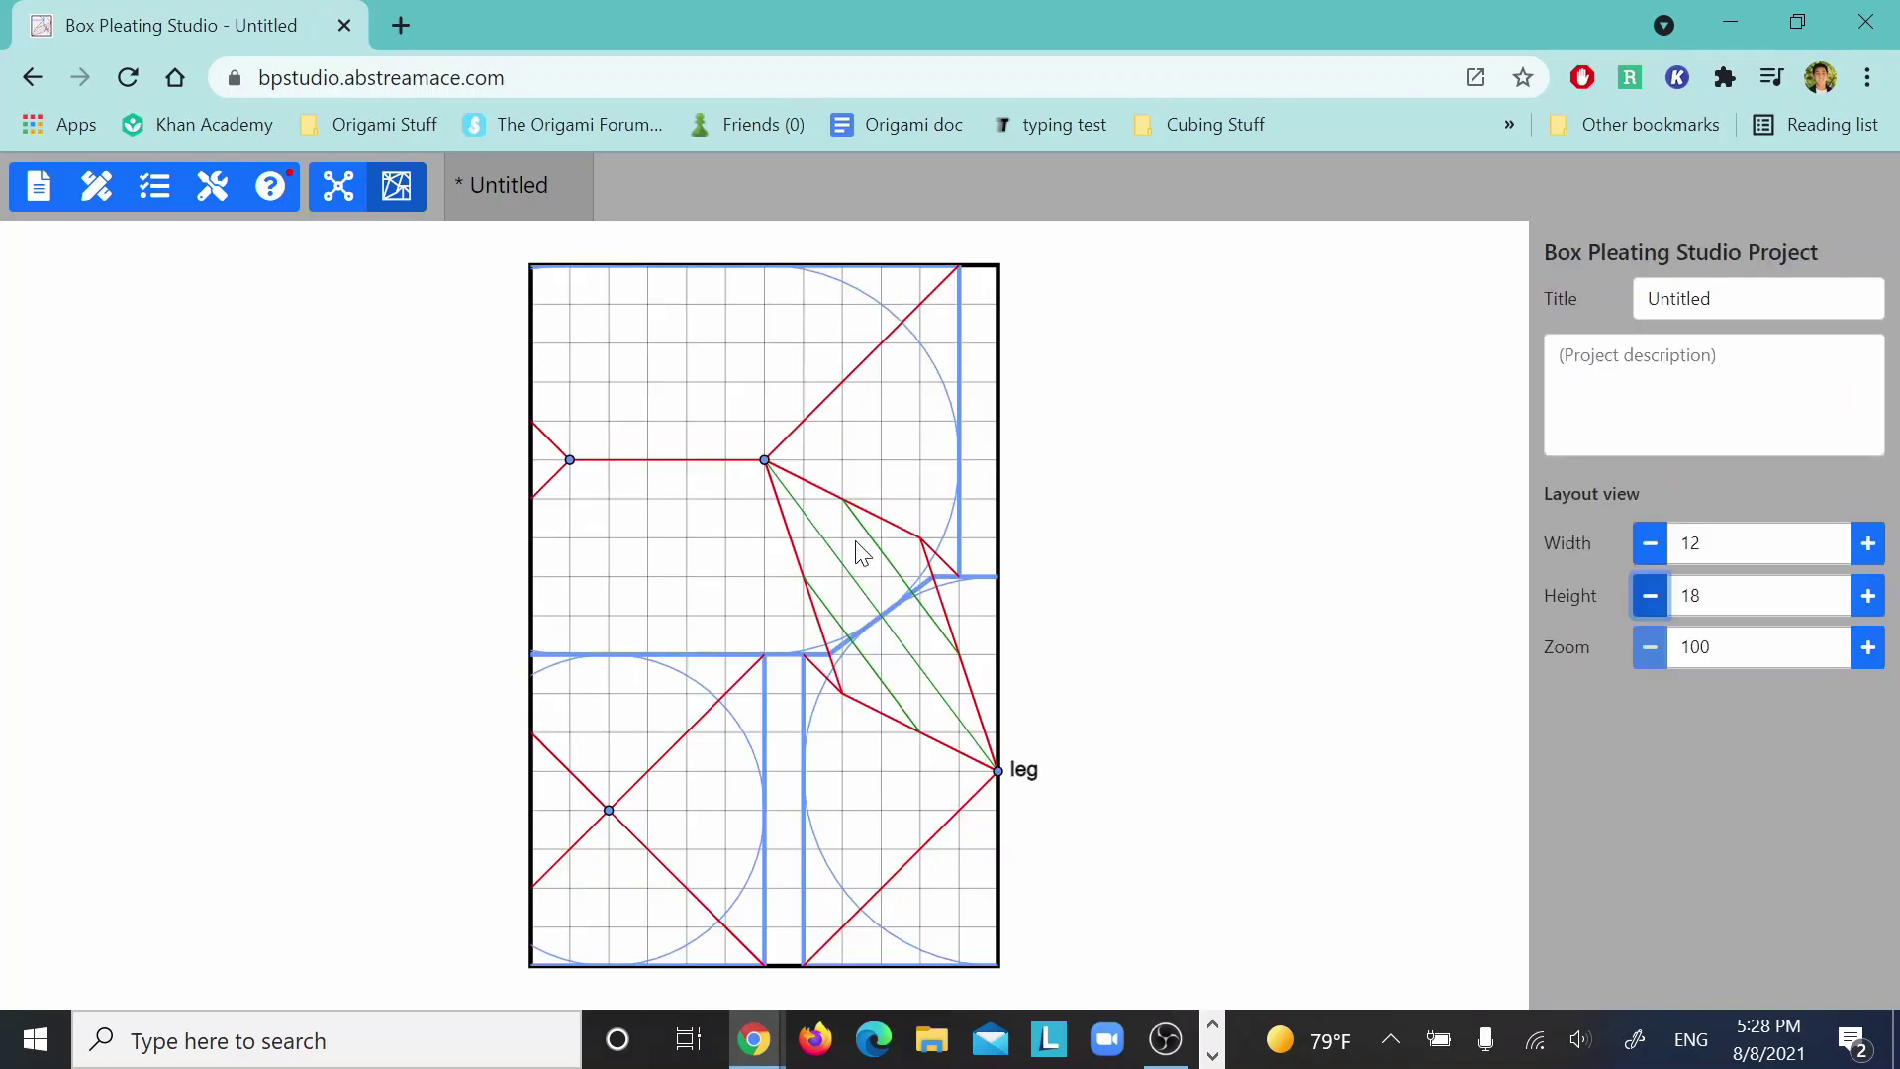
- Move the wide upper flap one unit right and the leg flap one unit down along the sheet's right edge
left_click(928, 687)
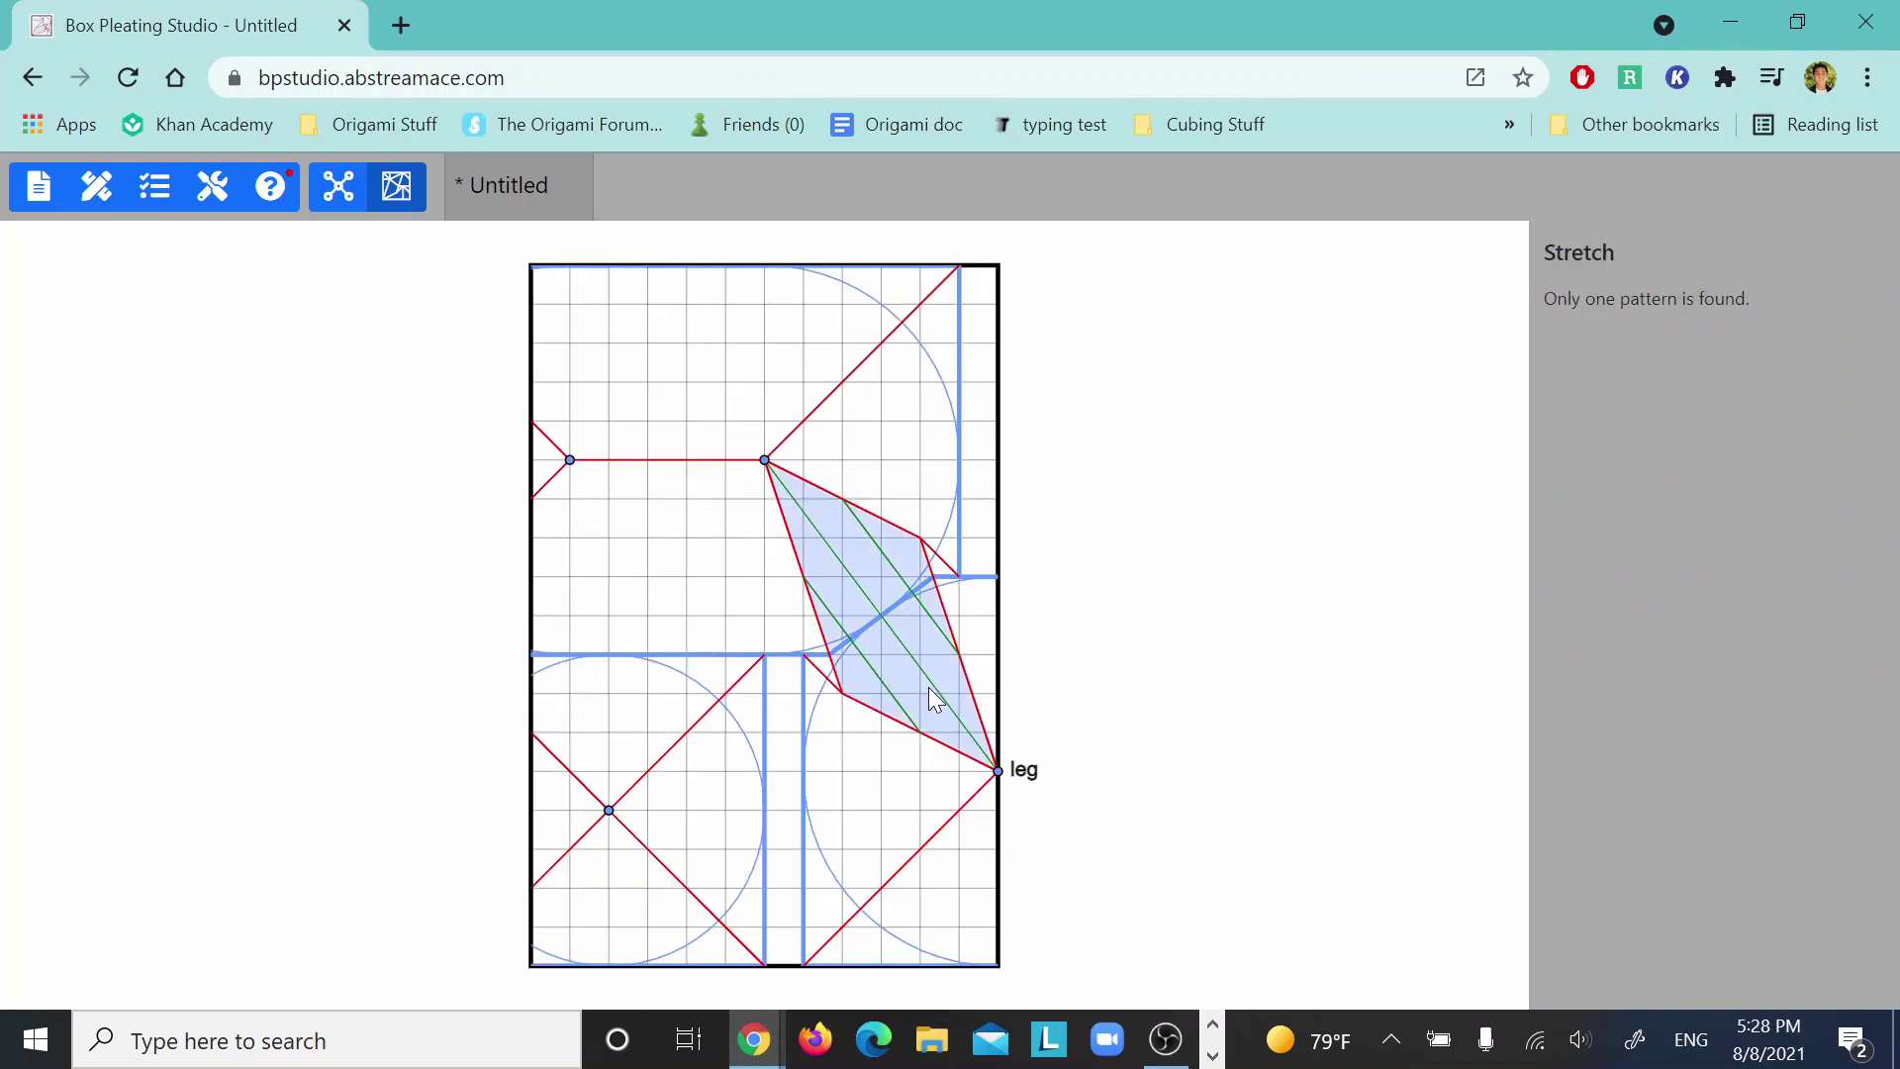
left_click(1003, 650)
left_click(995, 657)
left_click_drag(804, 436, 827, 441)
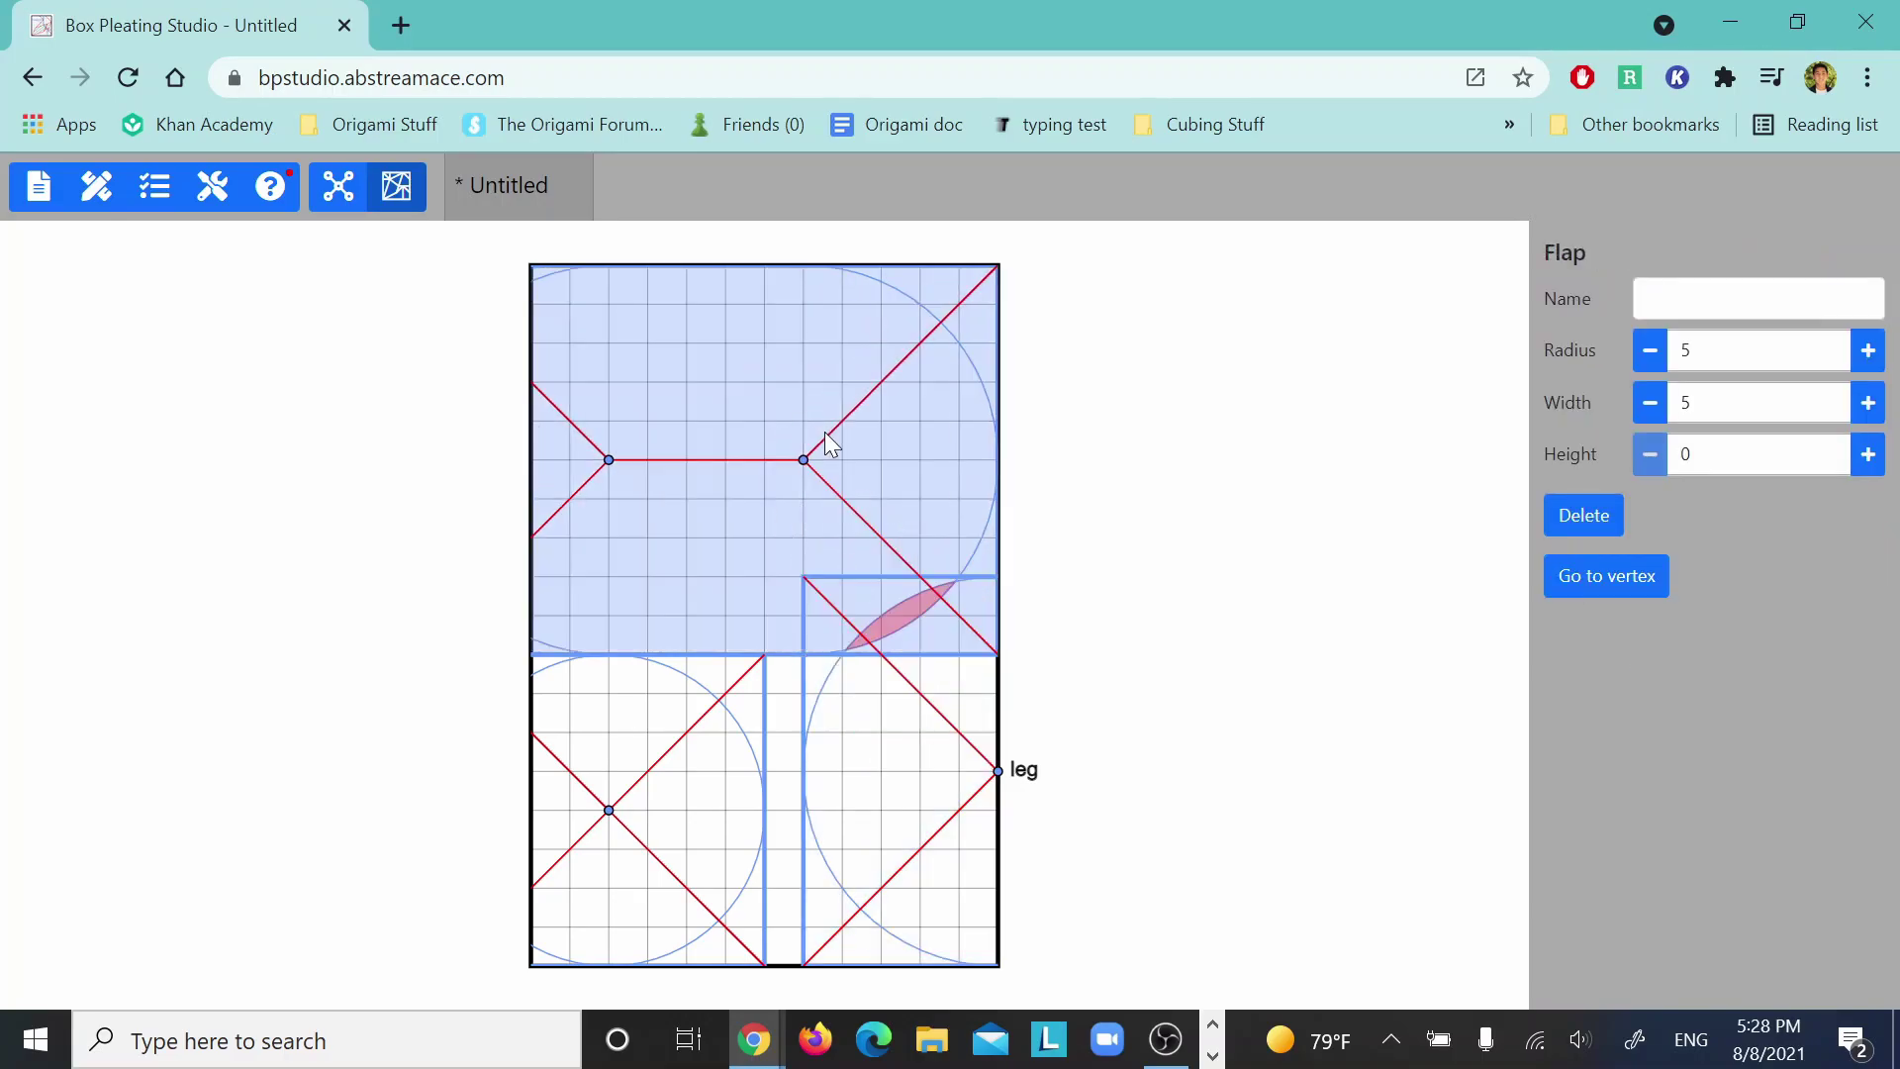
left_click_drag(890, 763, 889, 816)
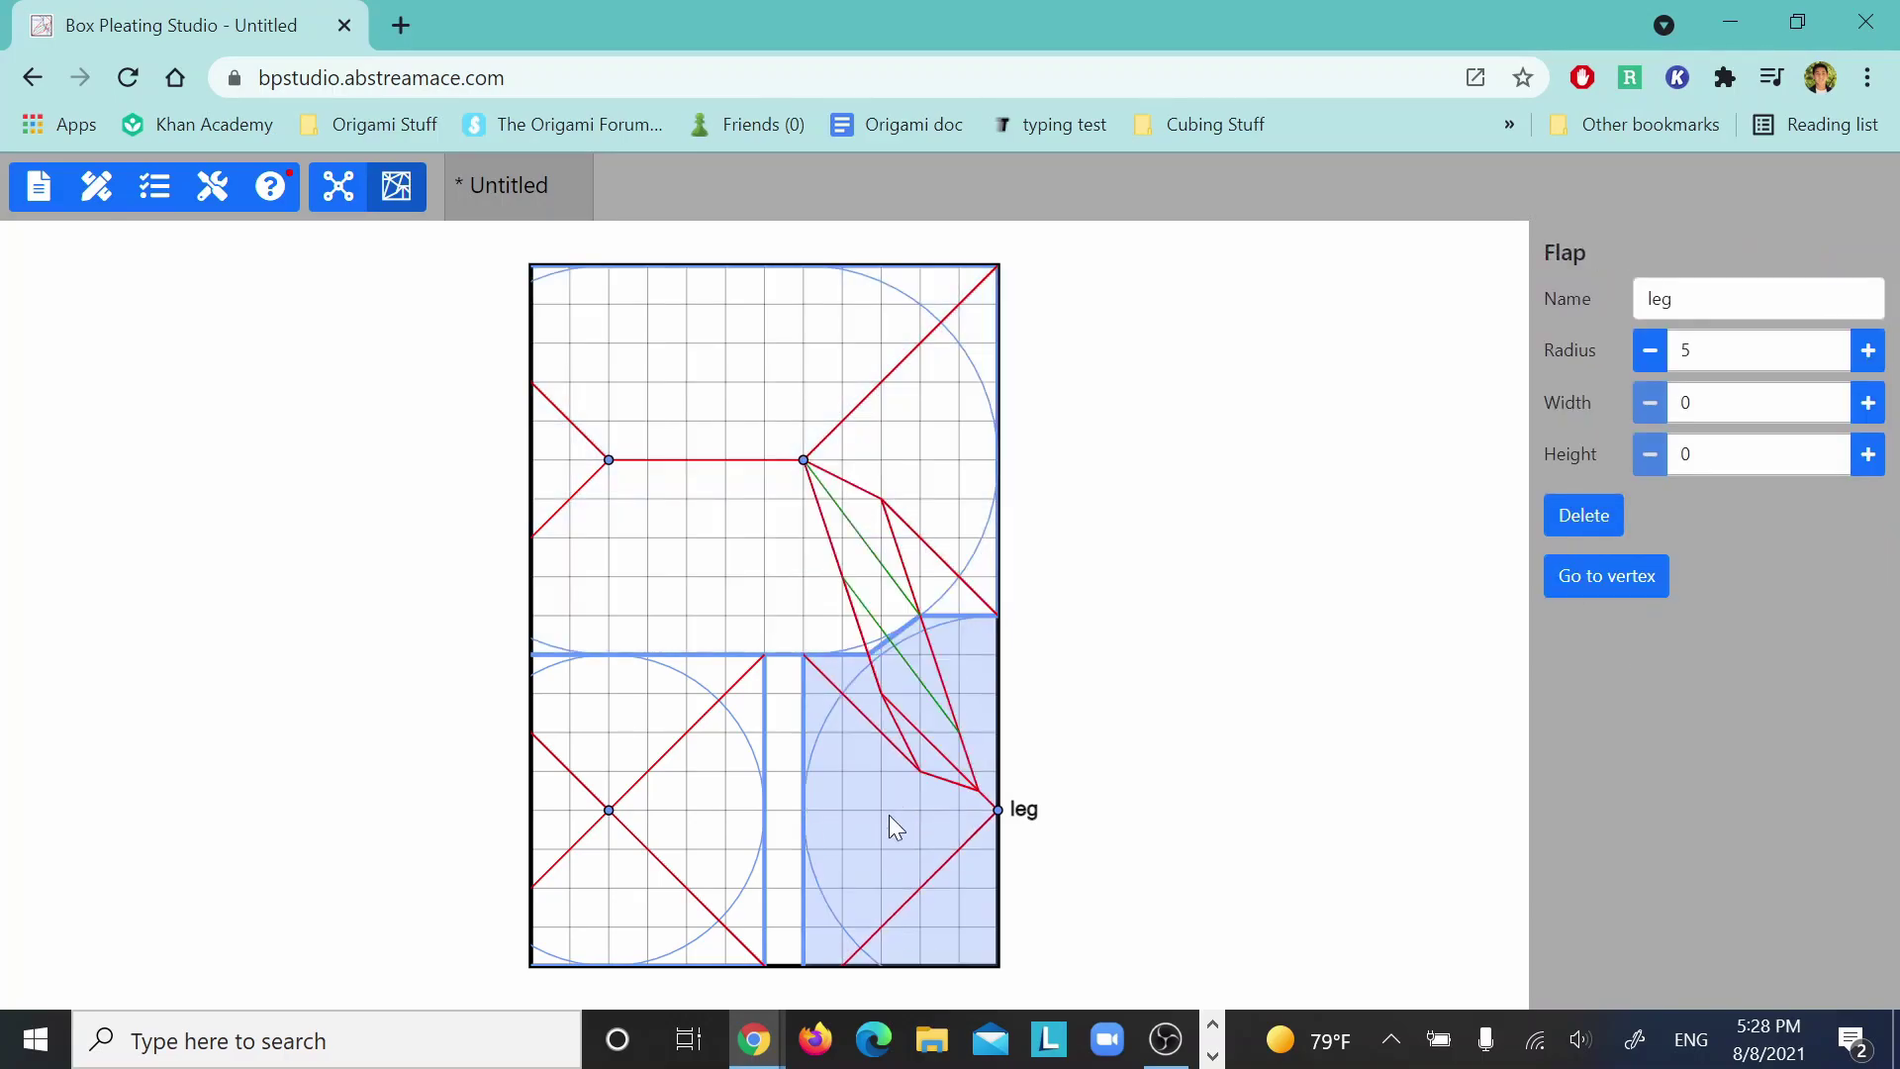
left_click(1195, 682)
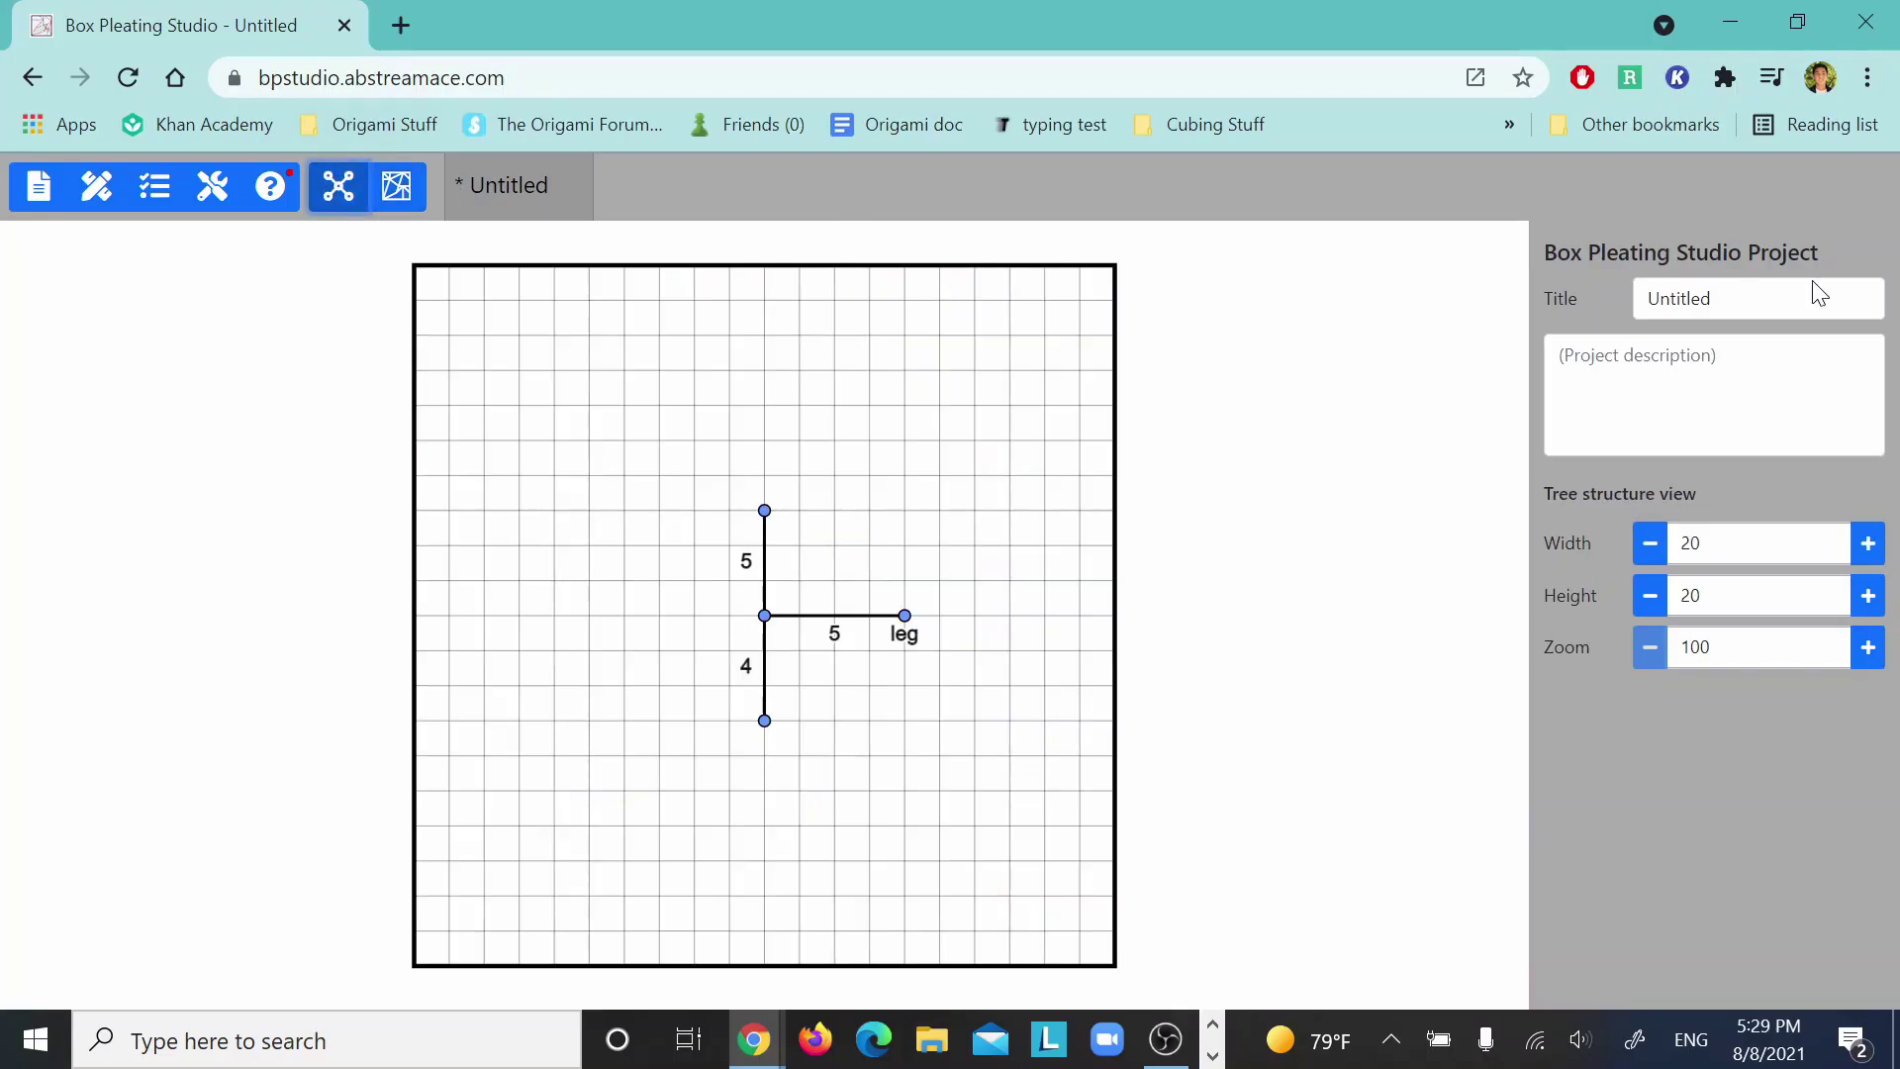
- Set the project title to "example project"
left_click(1847, 309)
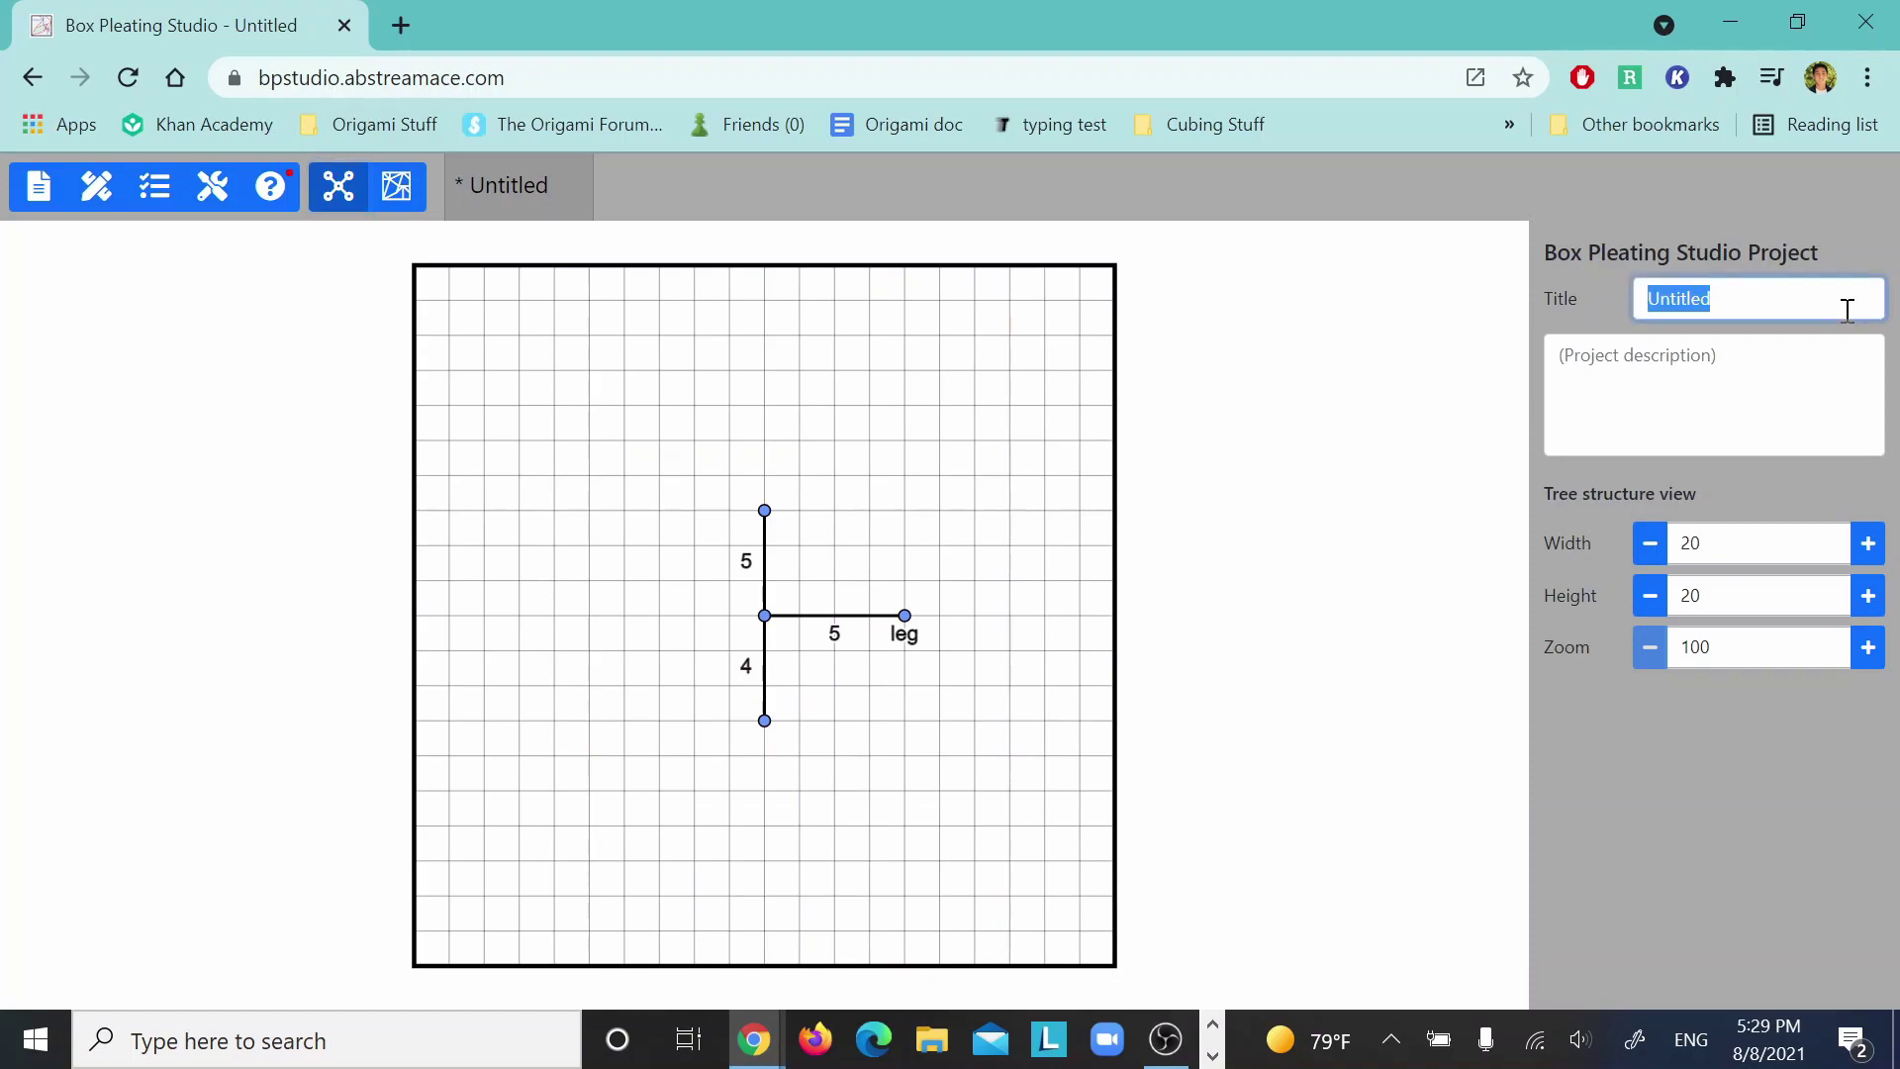
type("example project")
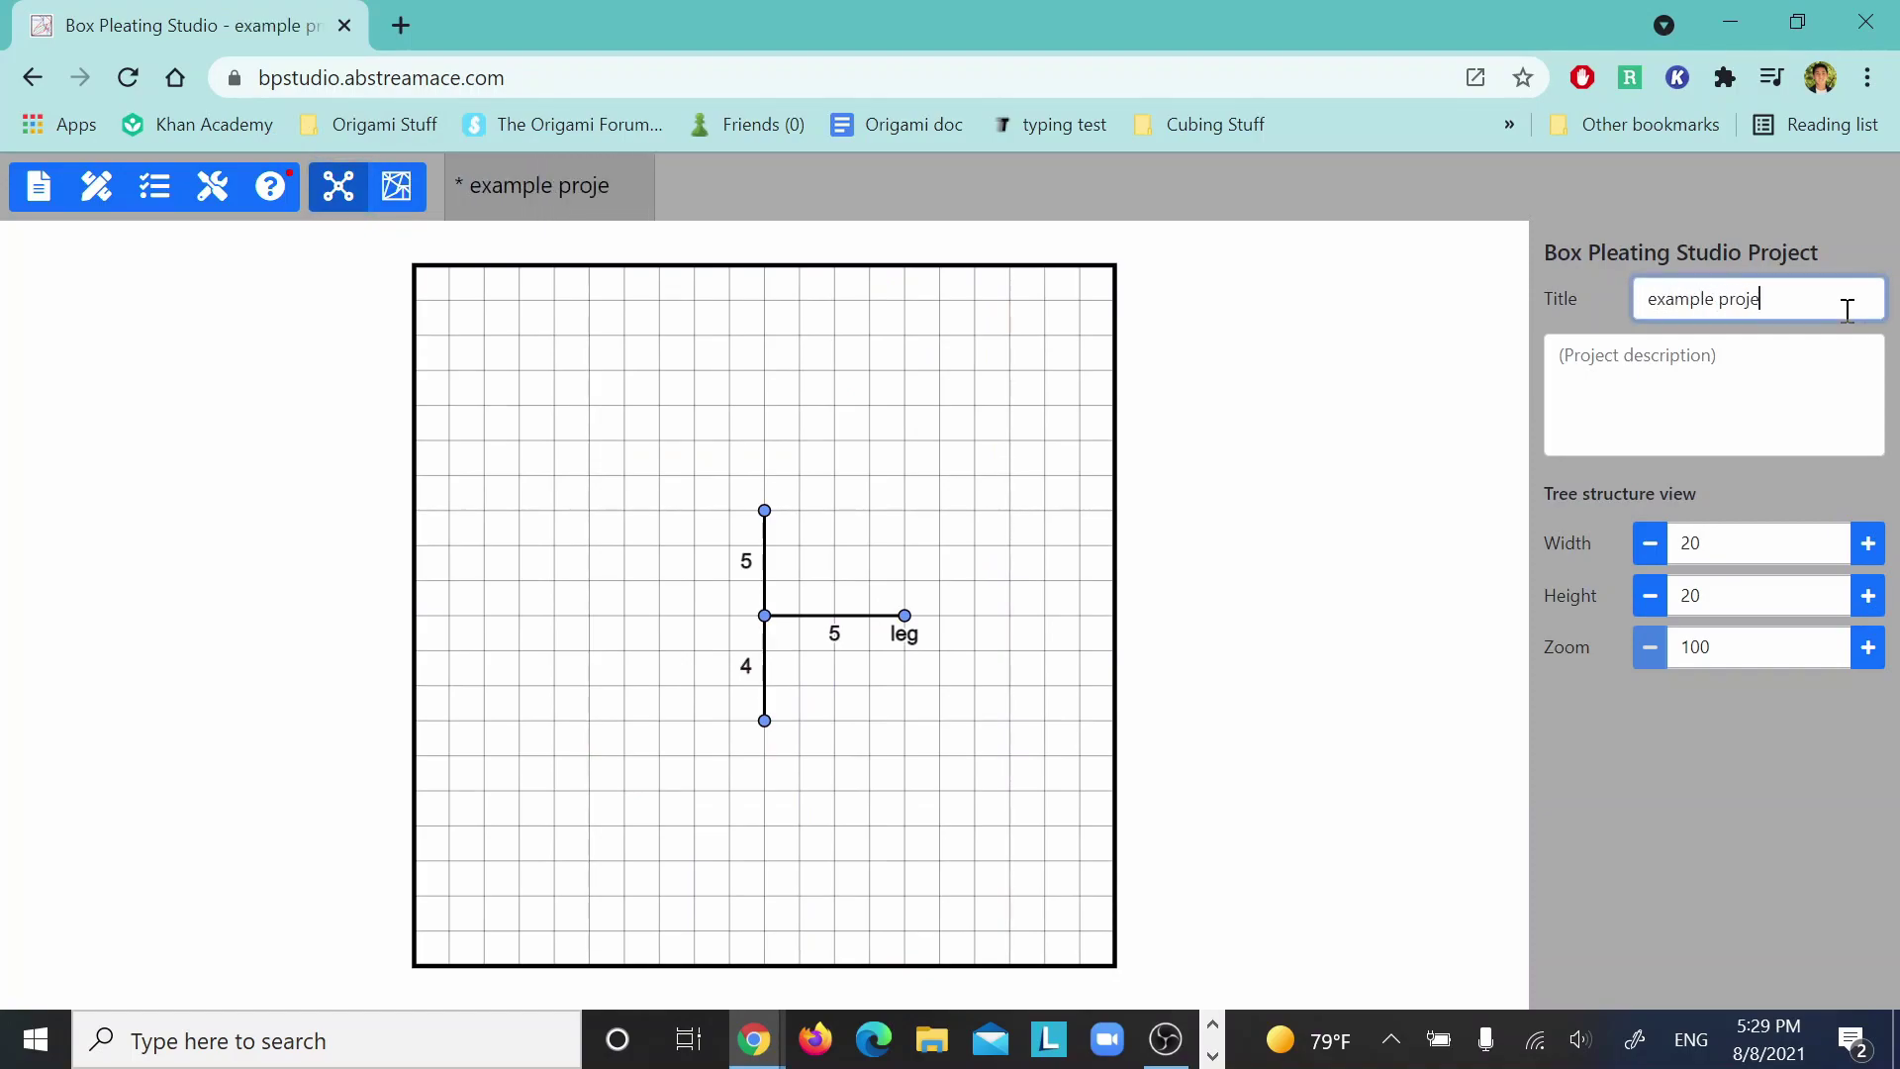
left_click(1227, 351)
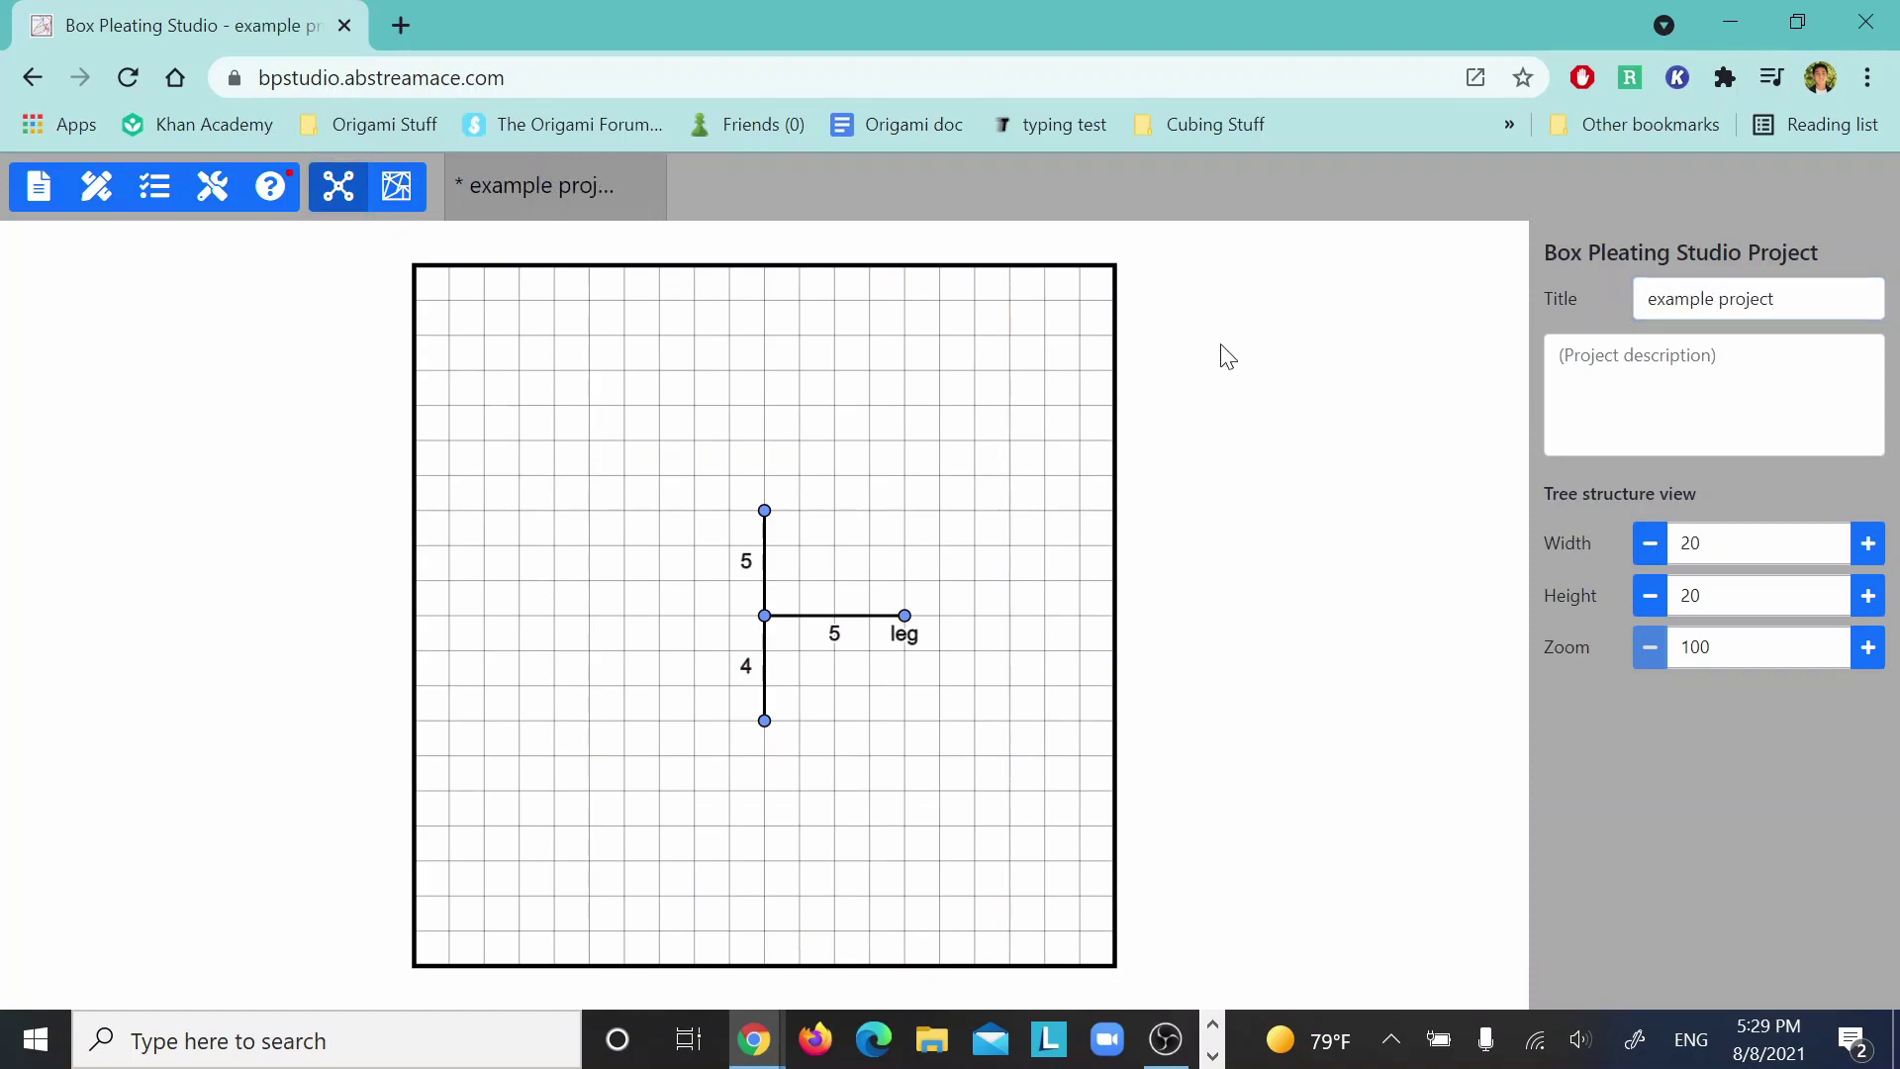
- Generate a share link for the current project and copy it
left_click(40, 185)
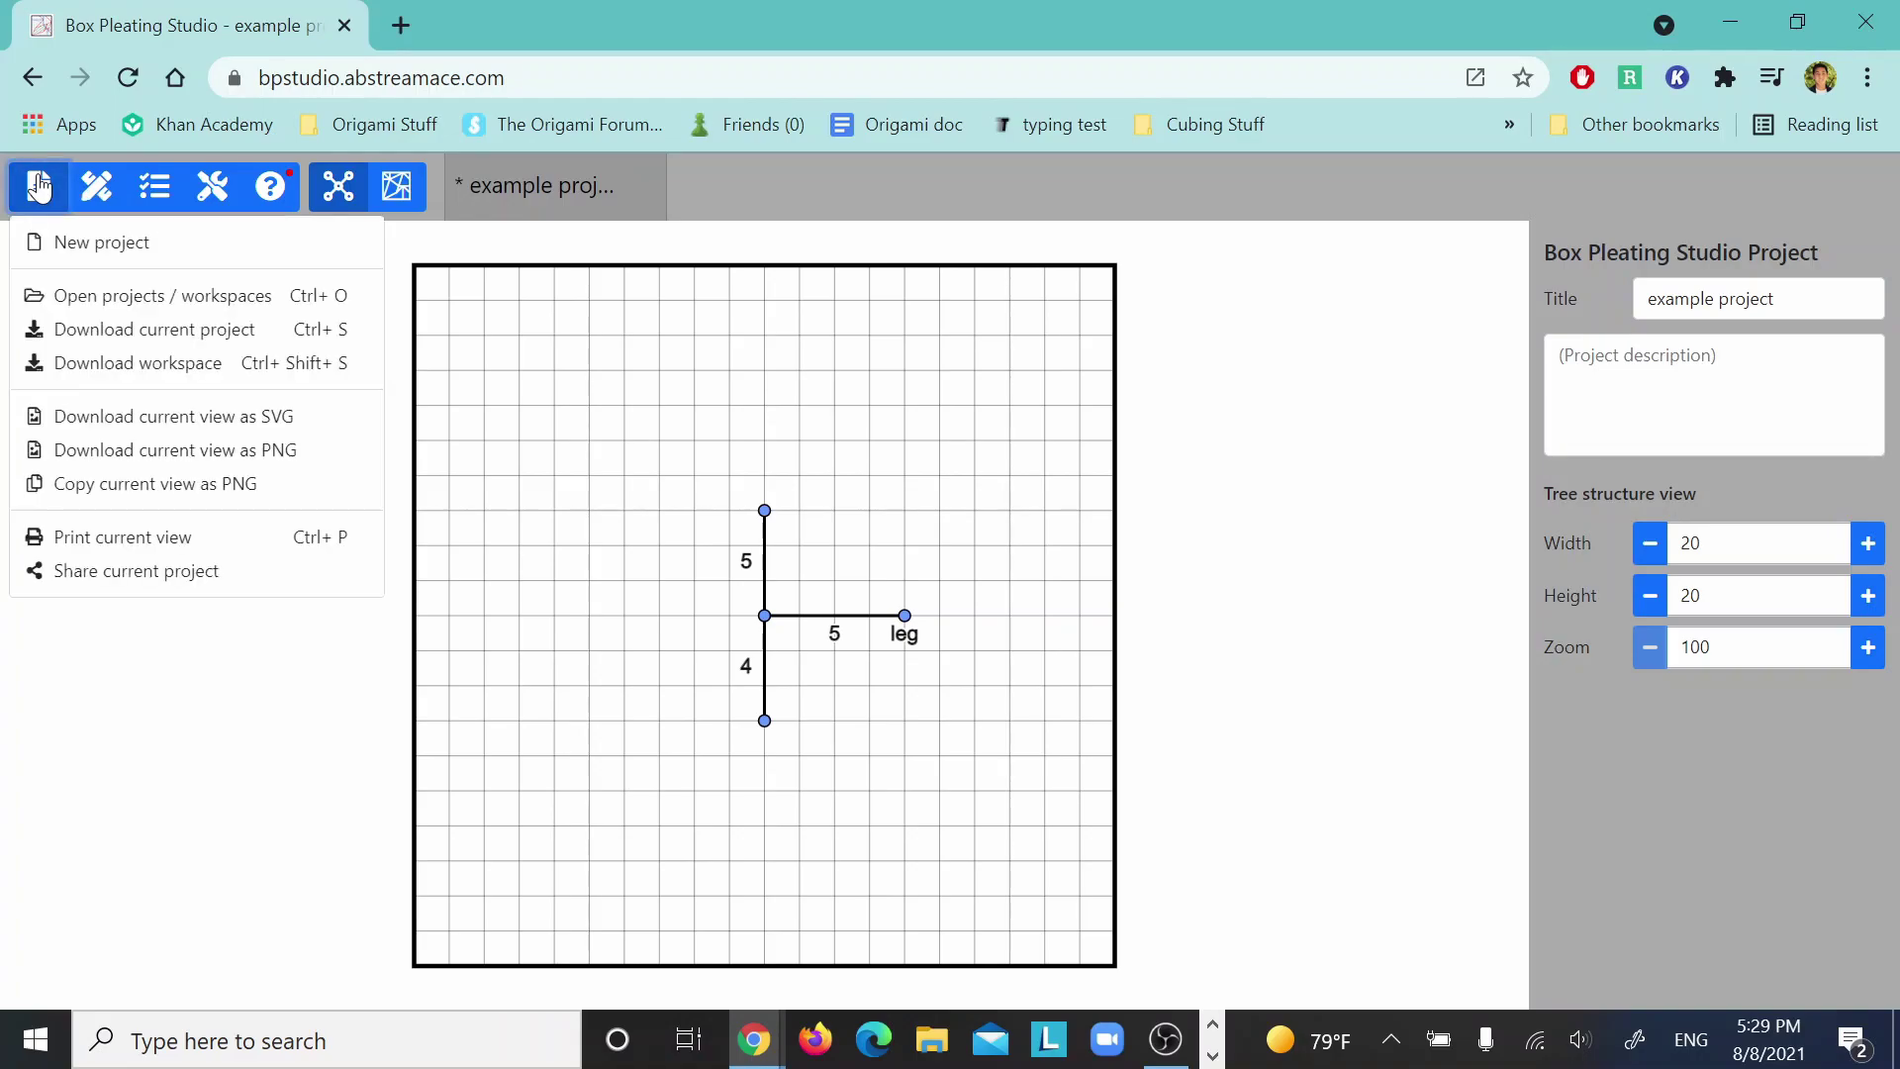
left_click(109, 571)
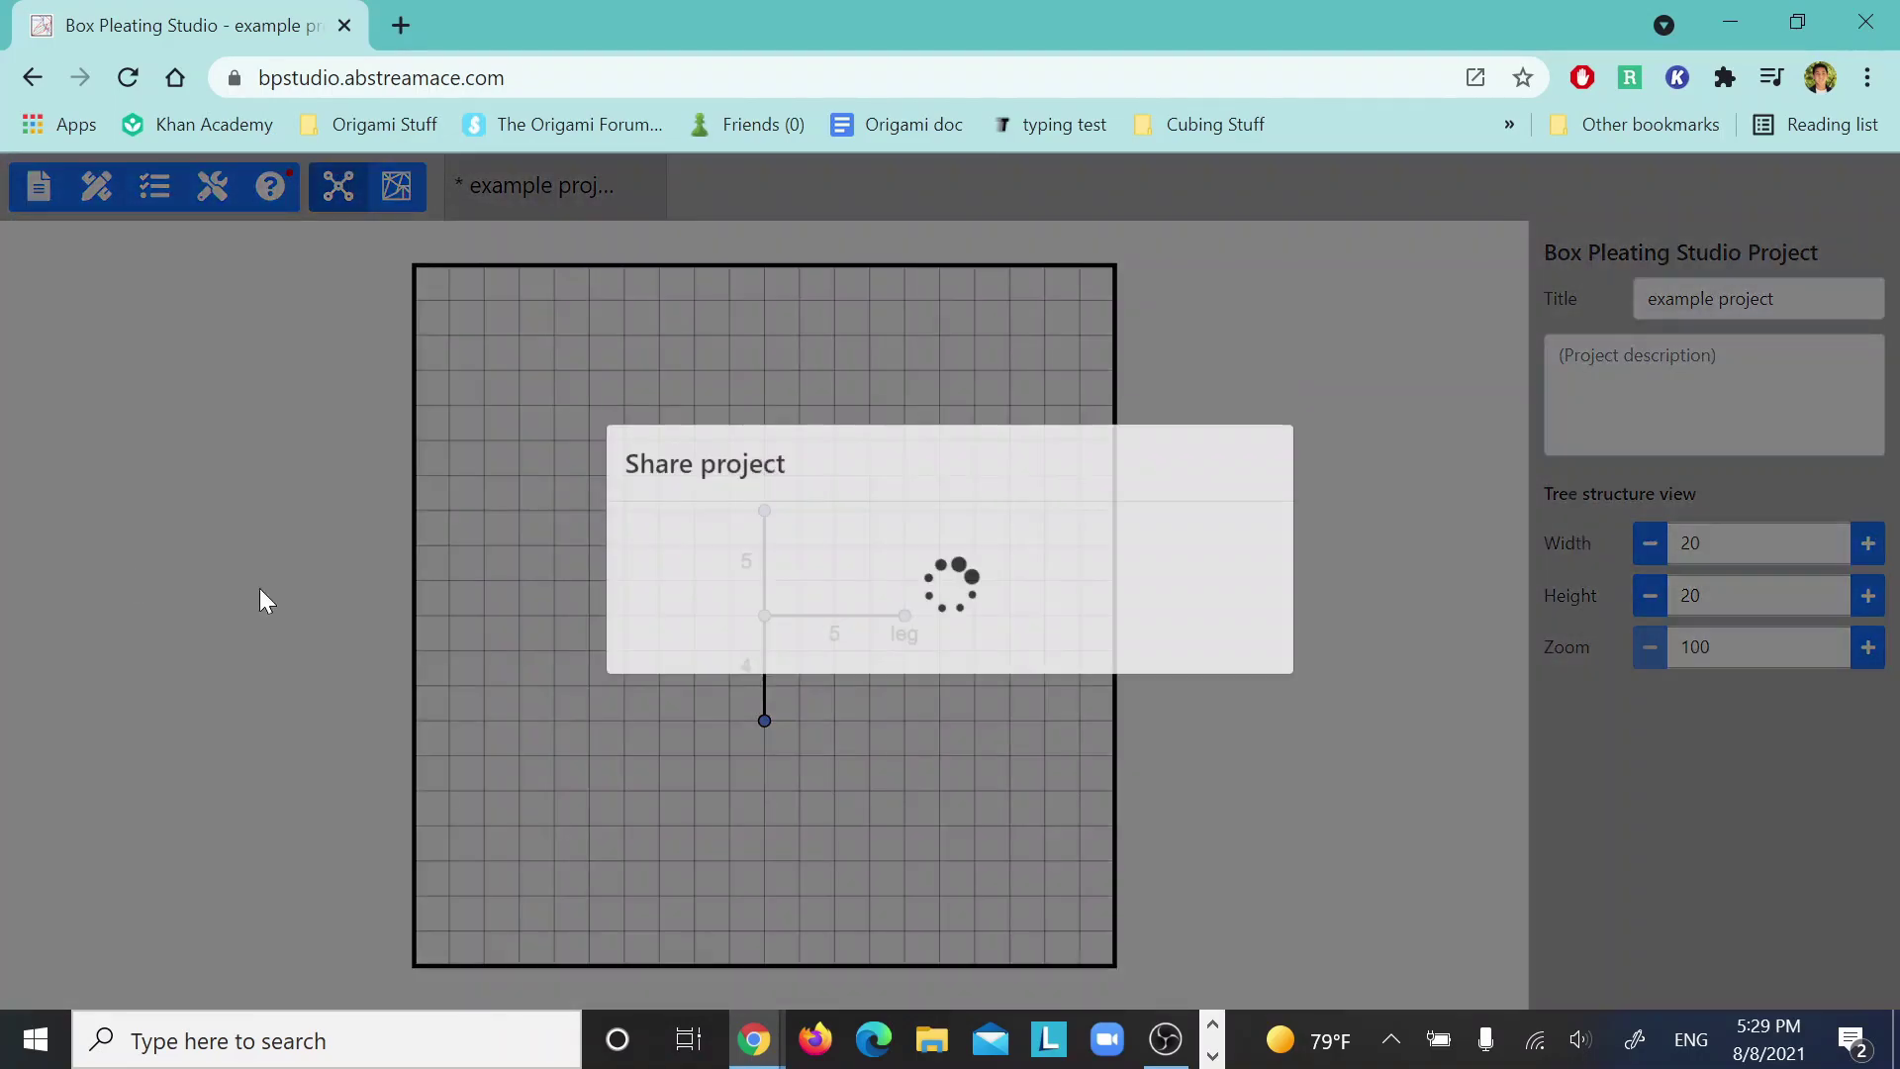
left_click(673, 606)
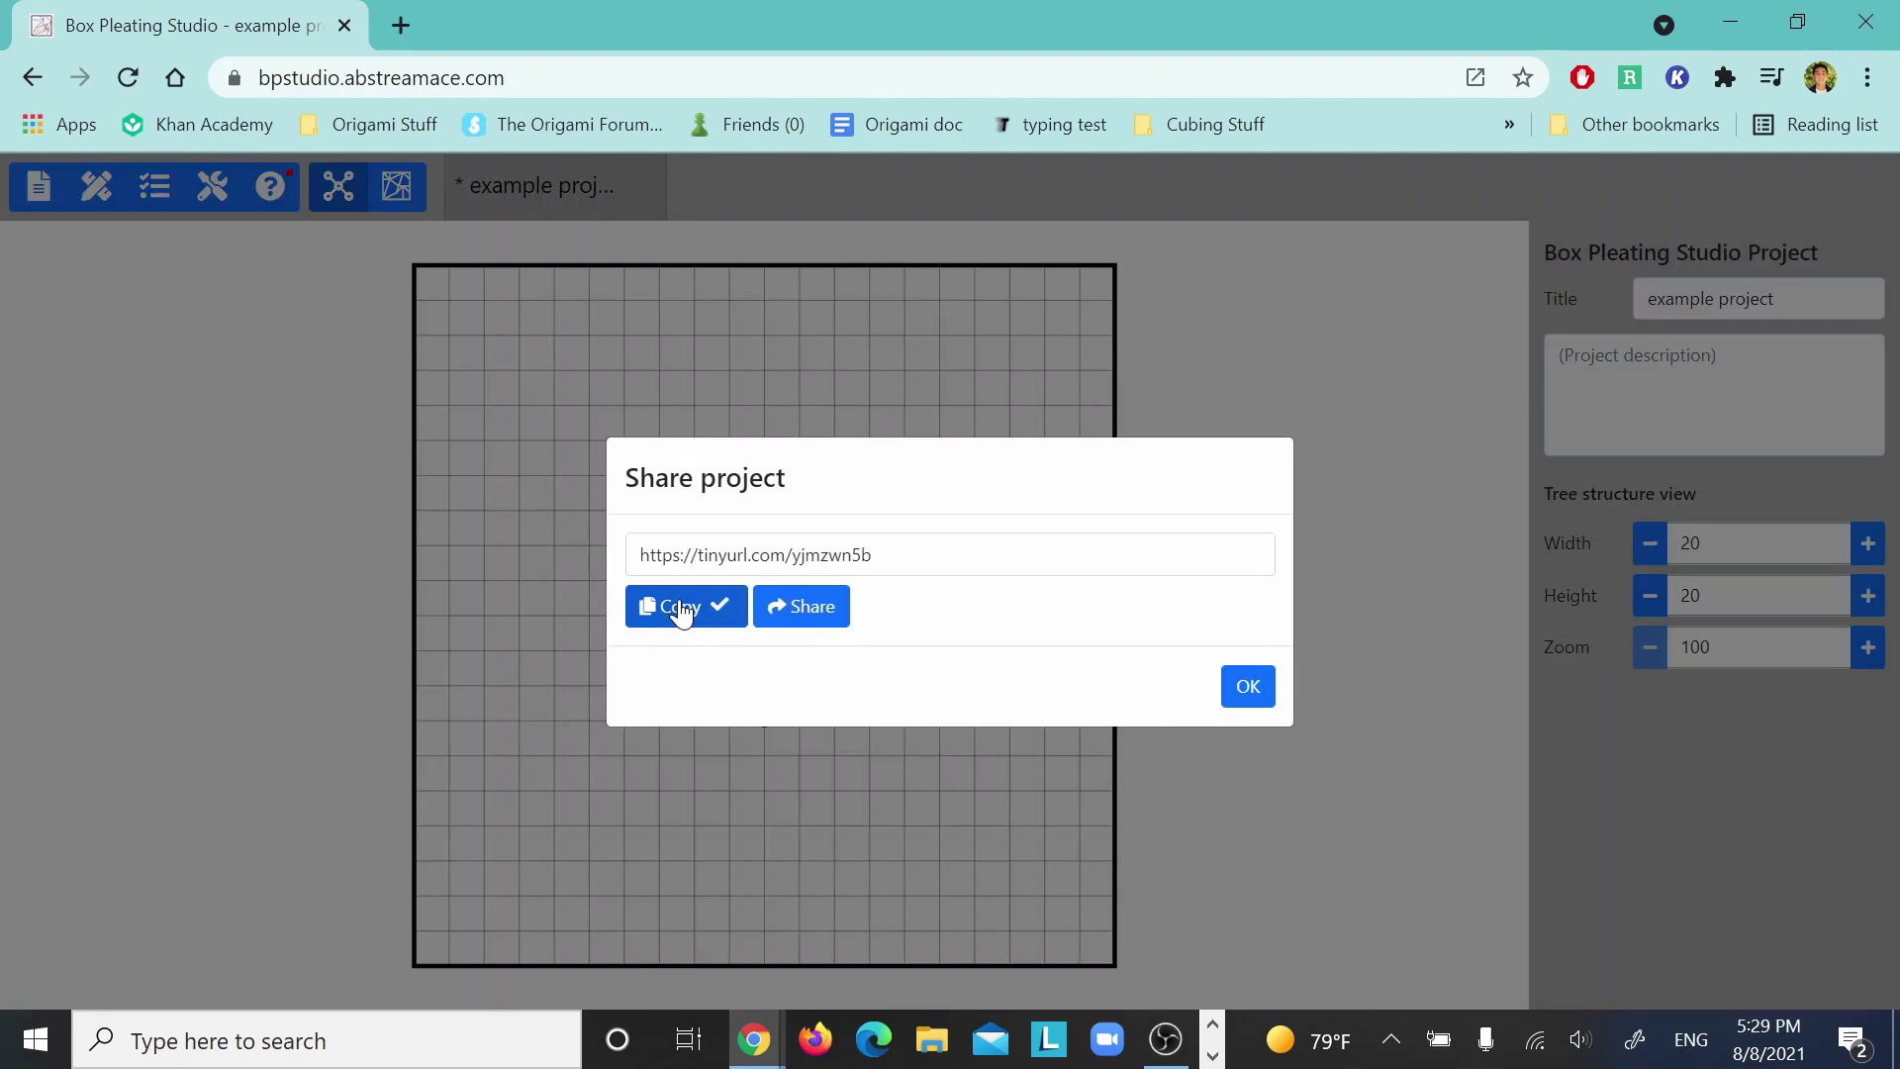
left_click(1265, 687)
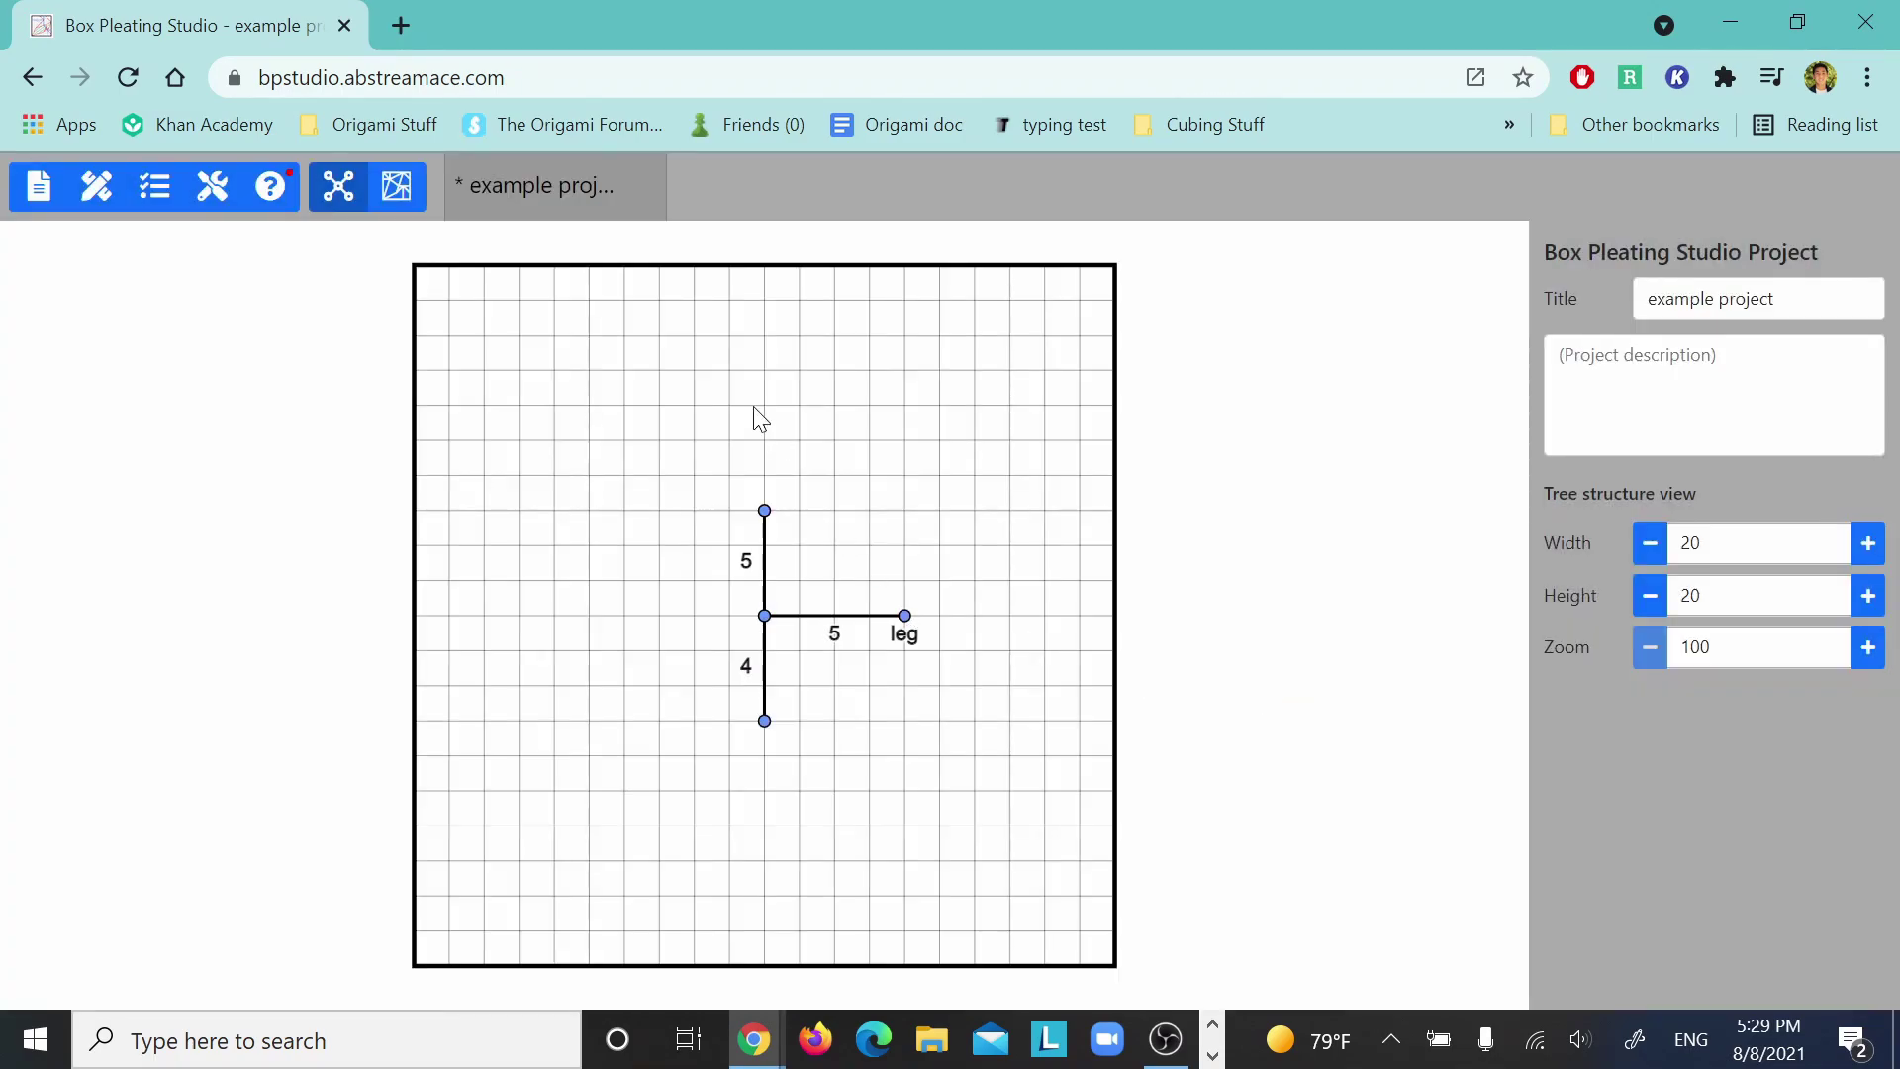
- Reopen the project's sharing dialog, try the Share option for the link and dismiss the dialog
left_click(34, 198)
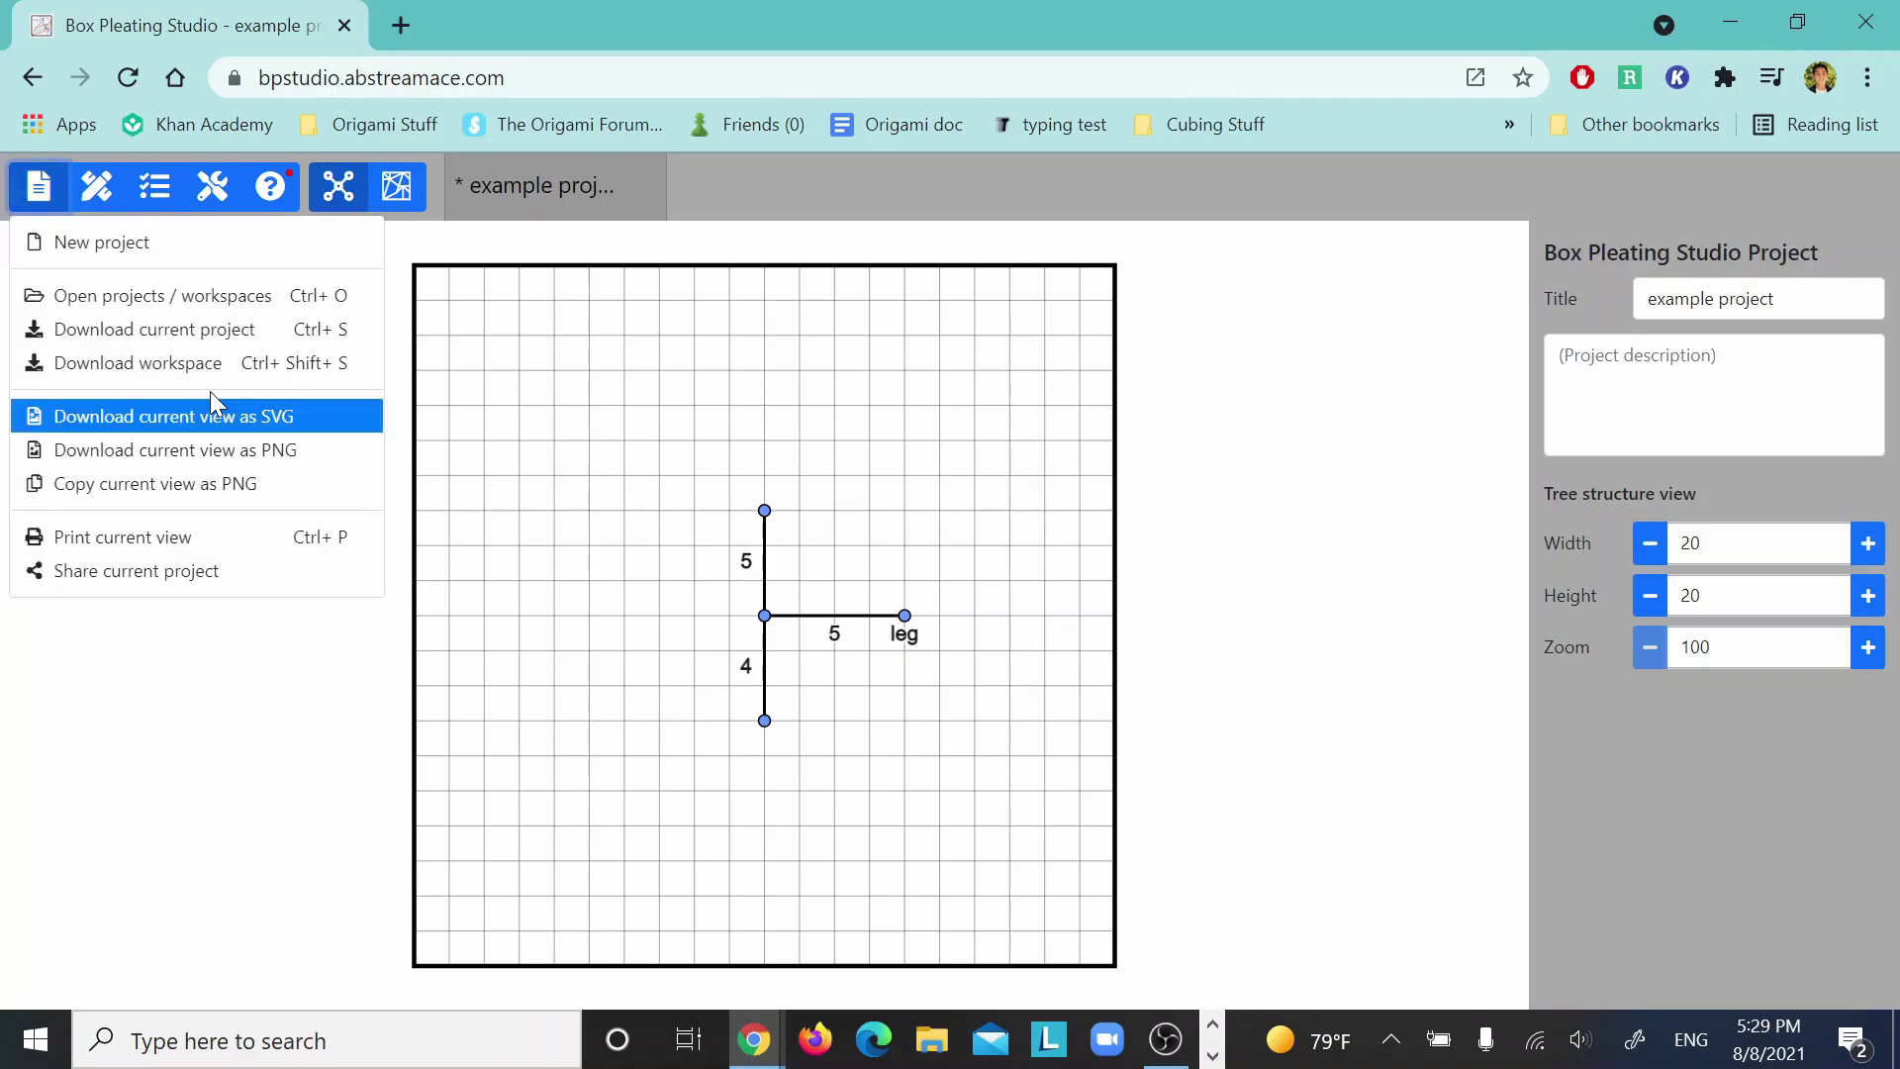
left_click(217, 570)
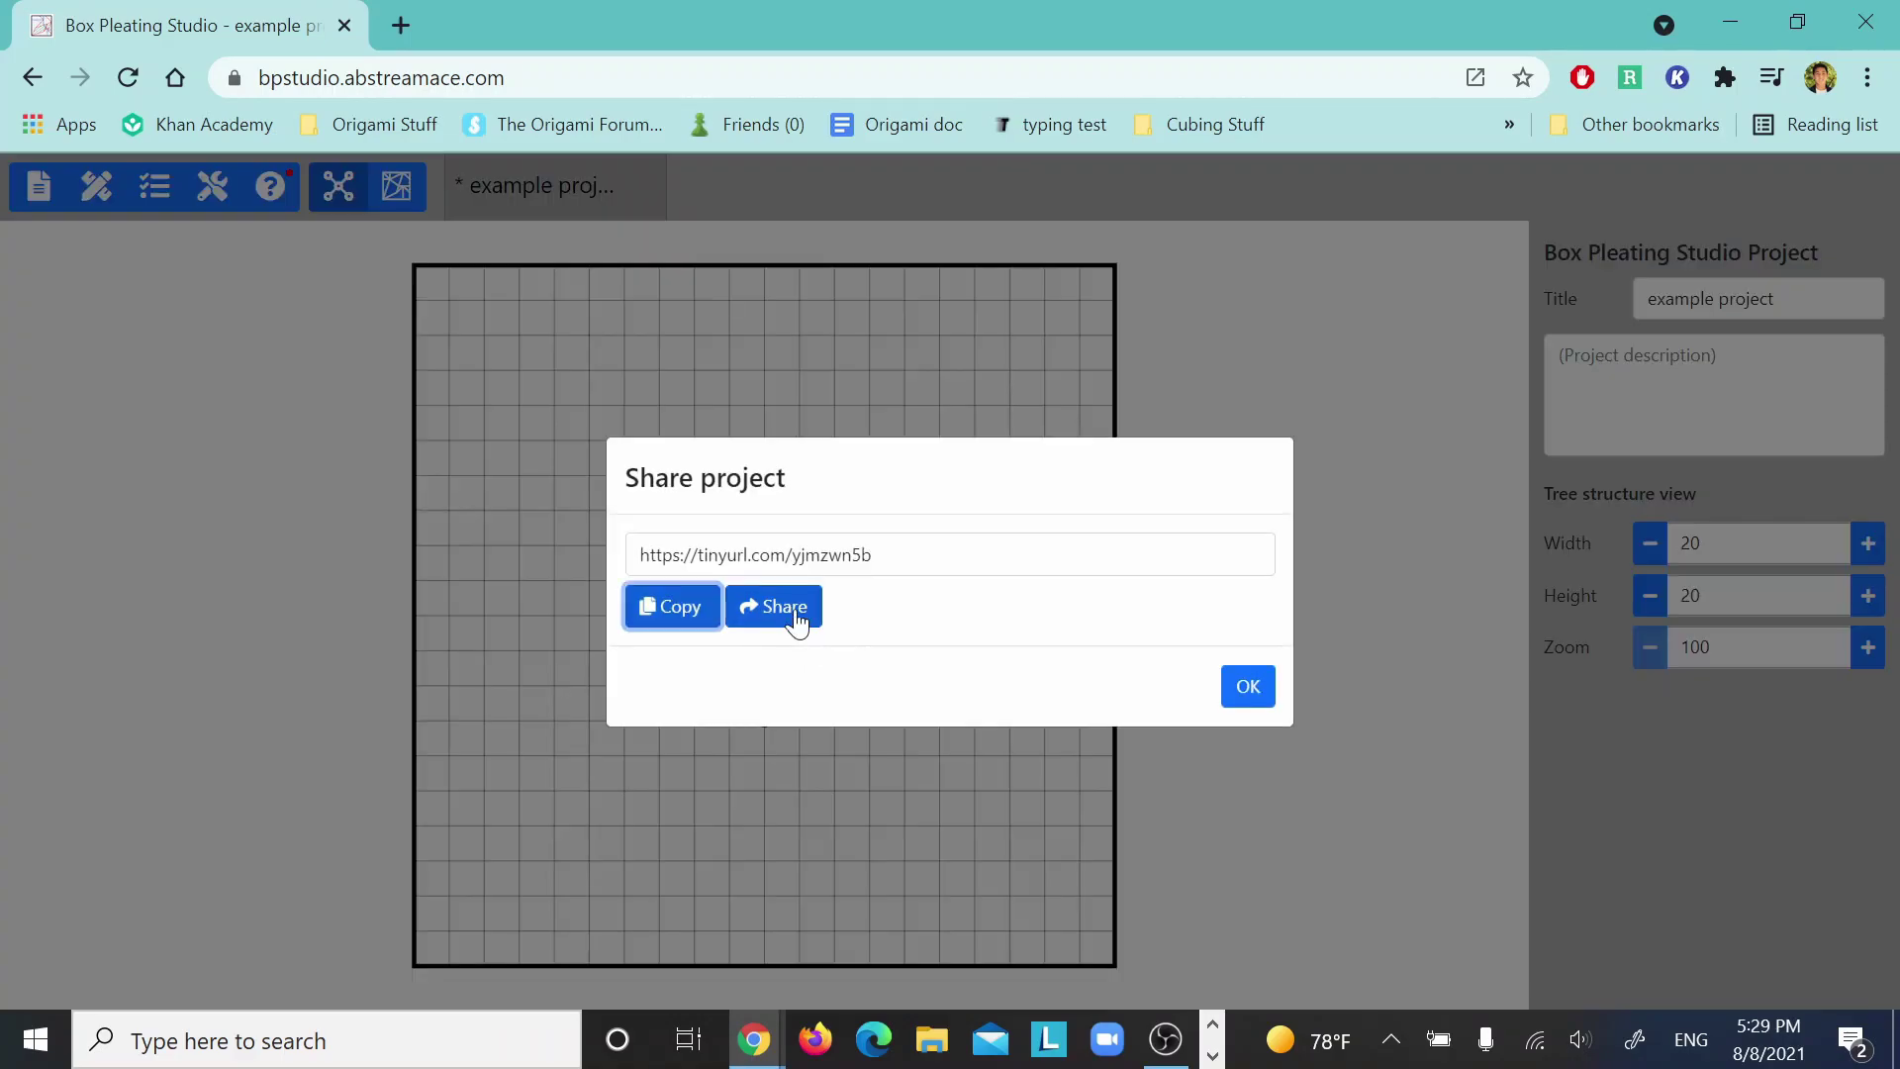
left_click(797, 615)
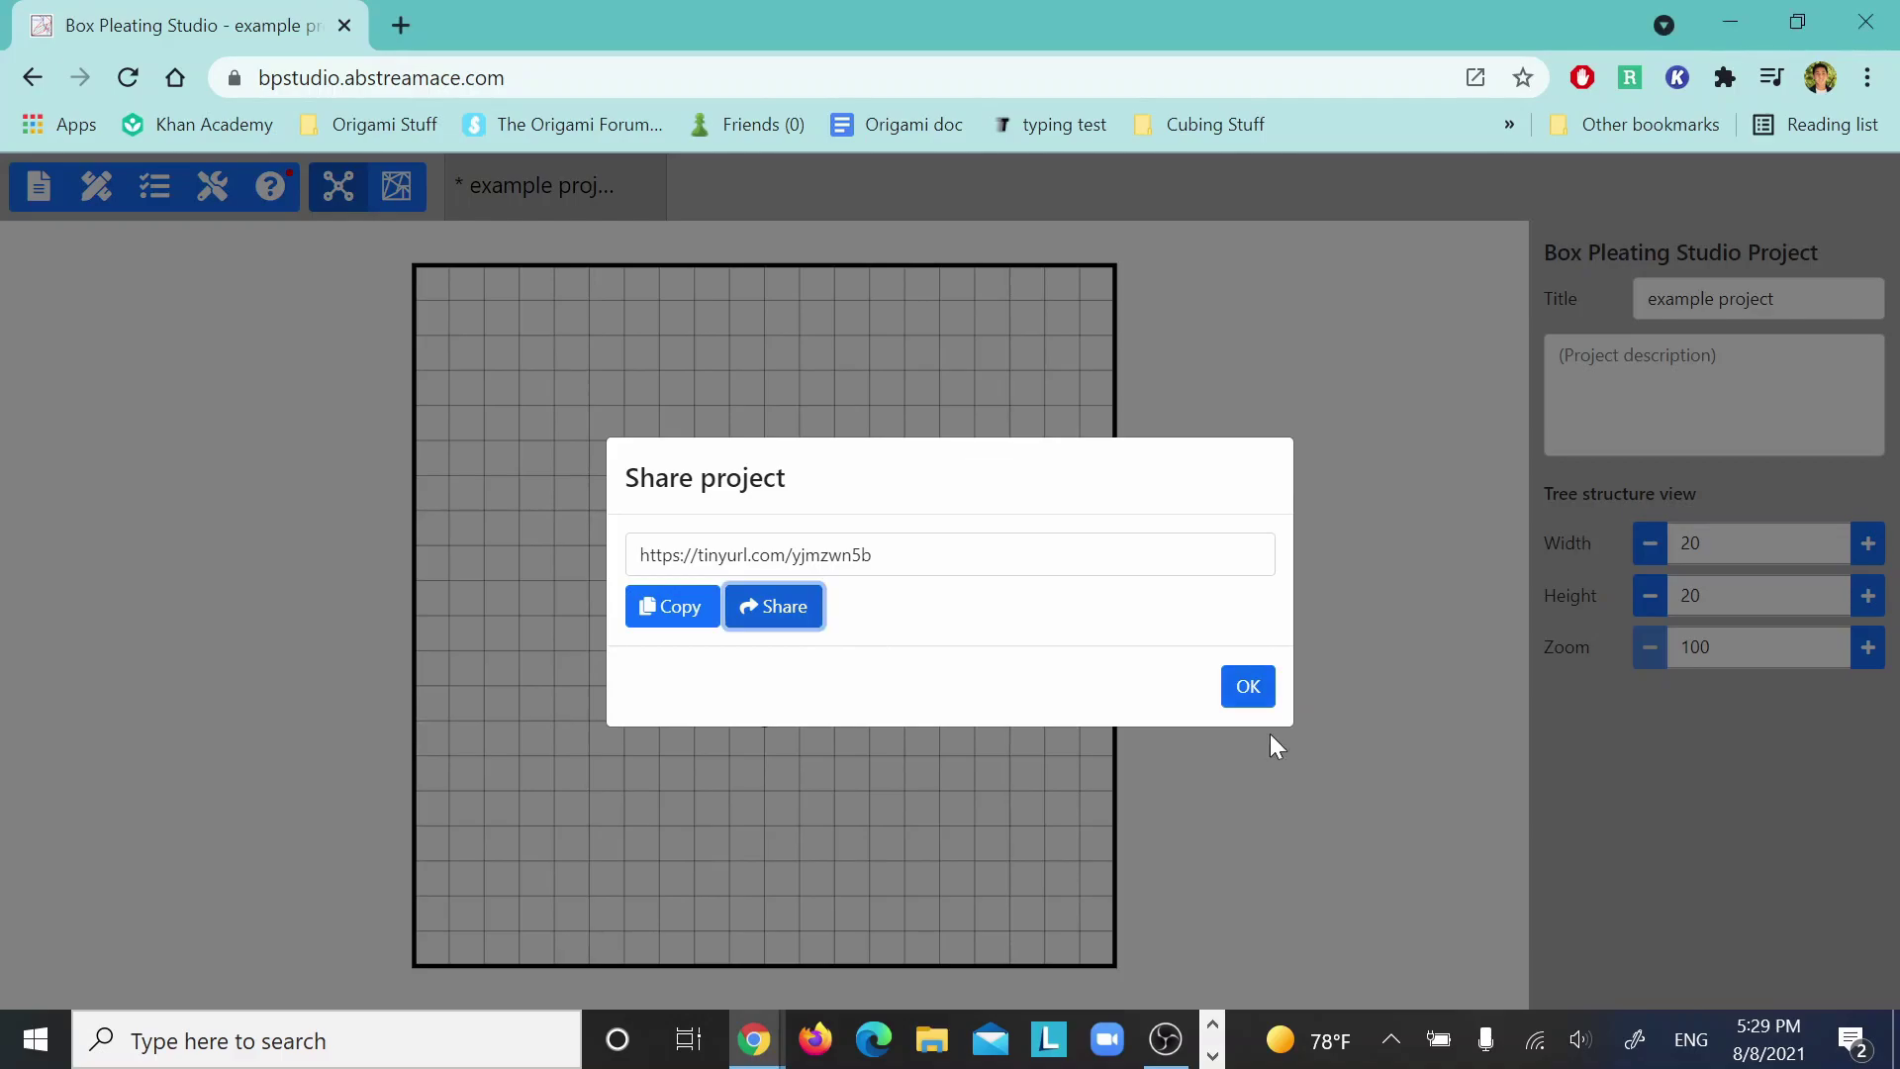
left_click(1244, 687)
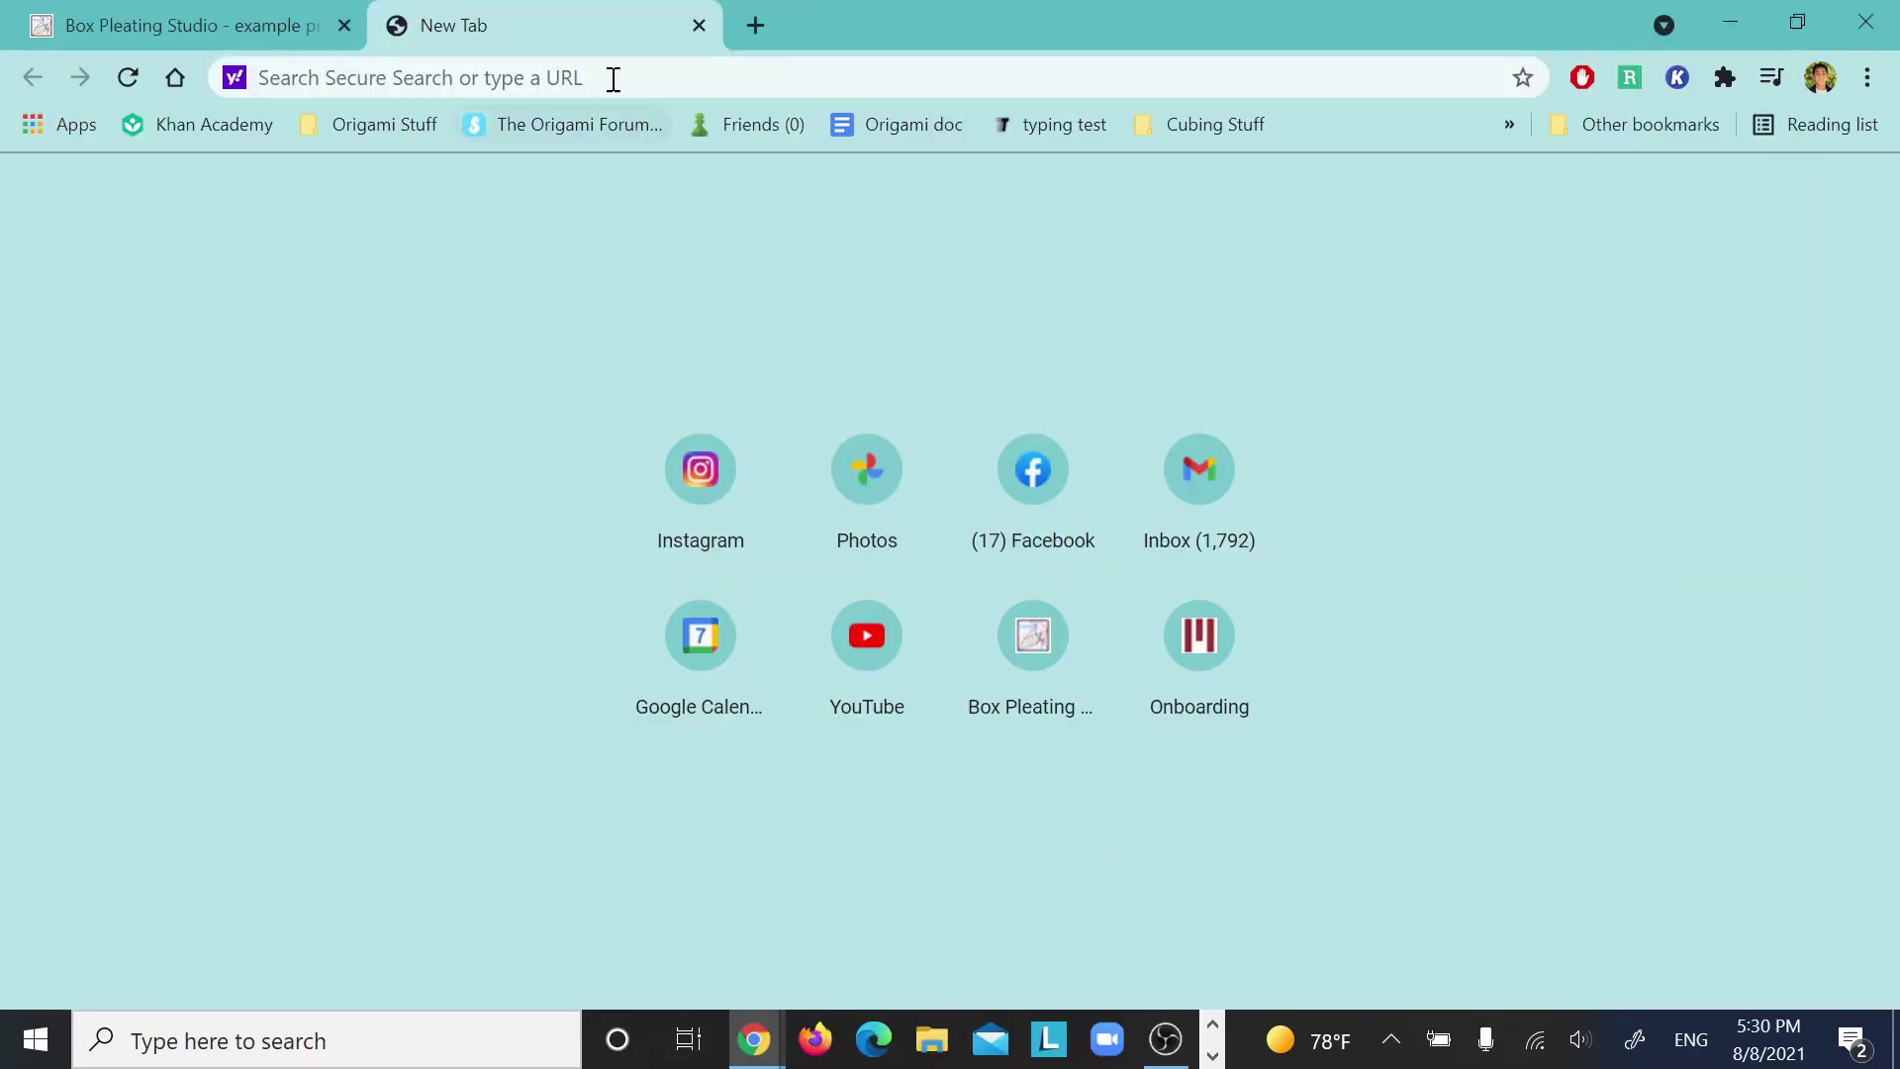
- Search the web for "treemaker download lang" in a new tab and open the langorigami.com TreeMaker article
left_click(608, 69)
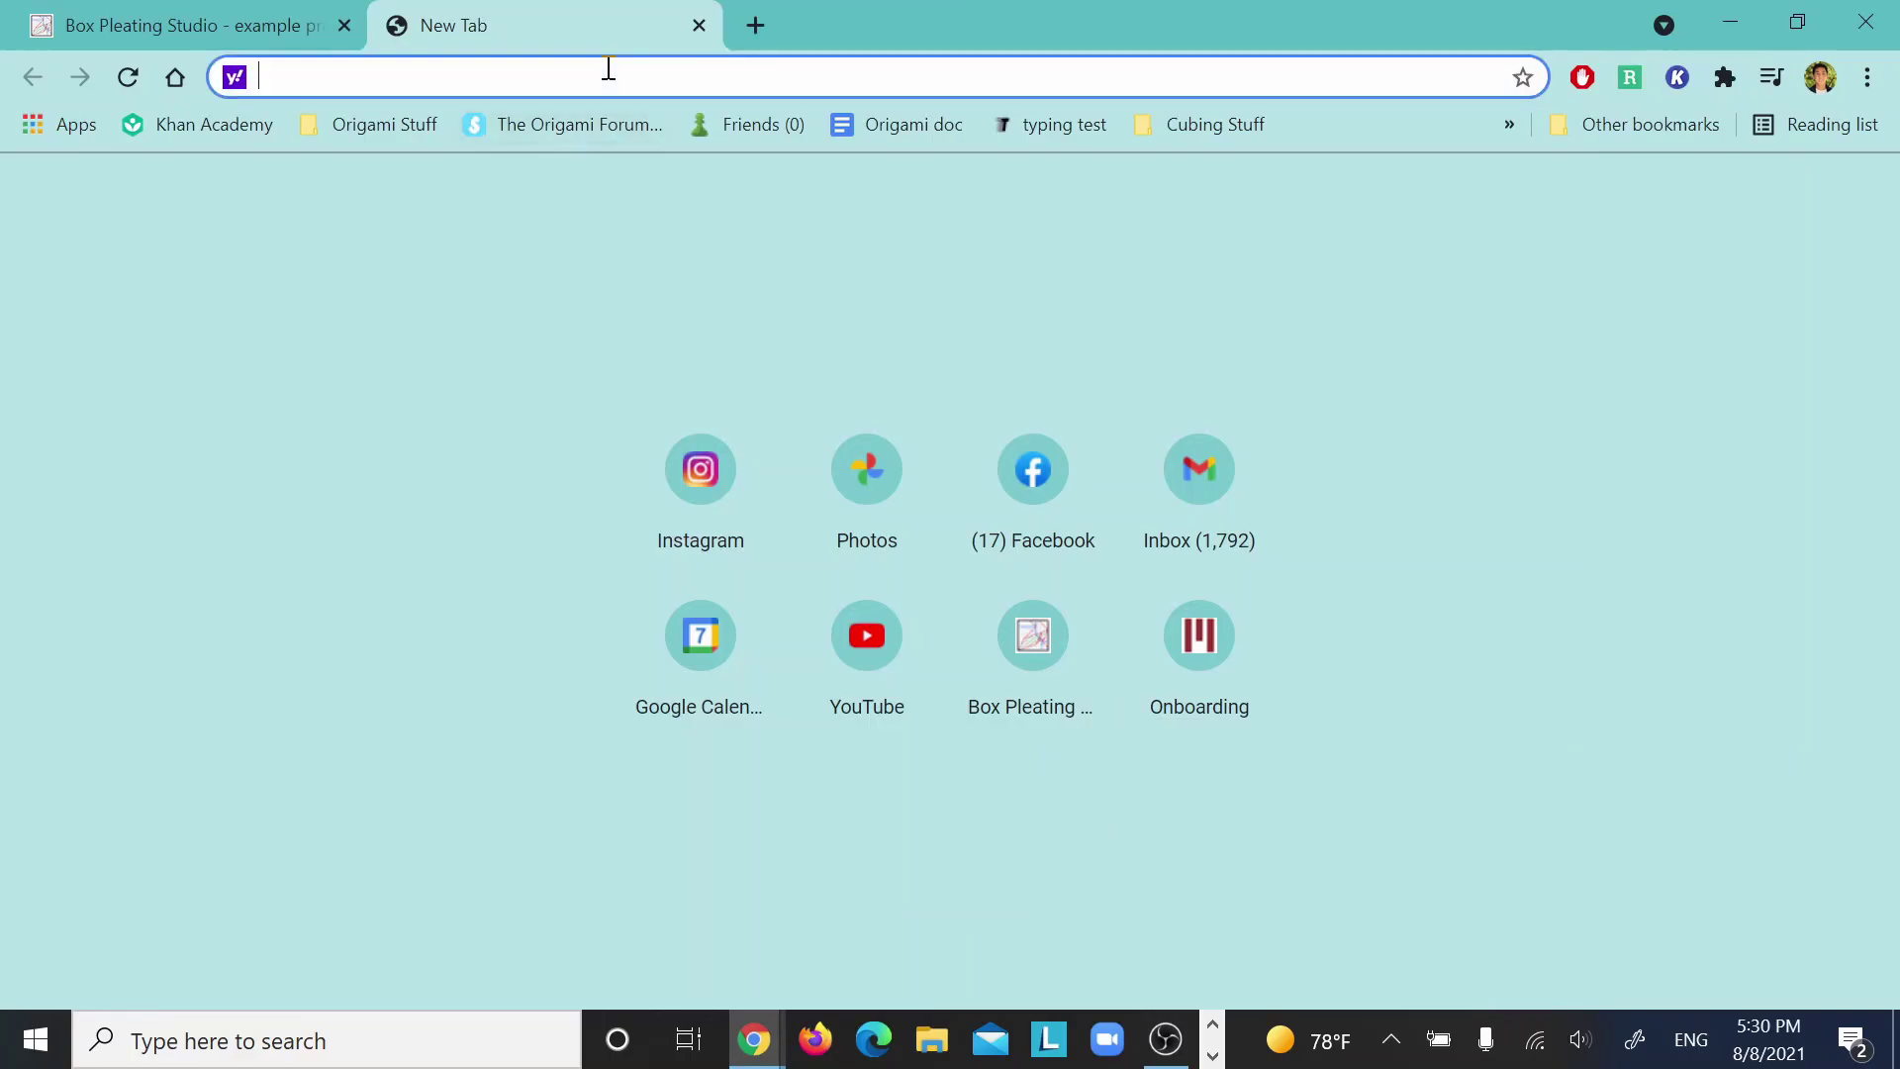
type("treemaker do")
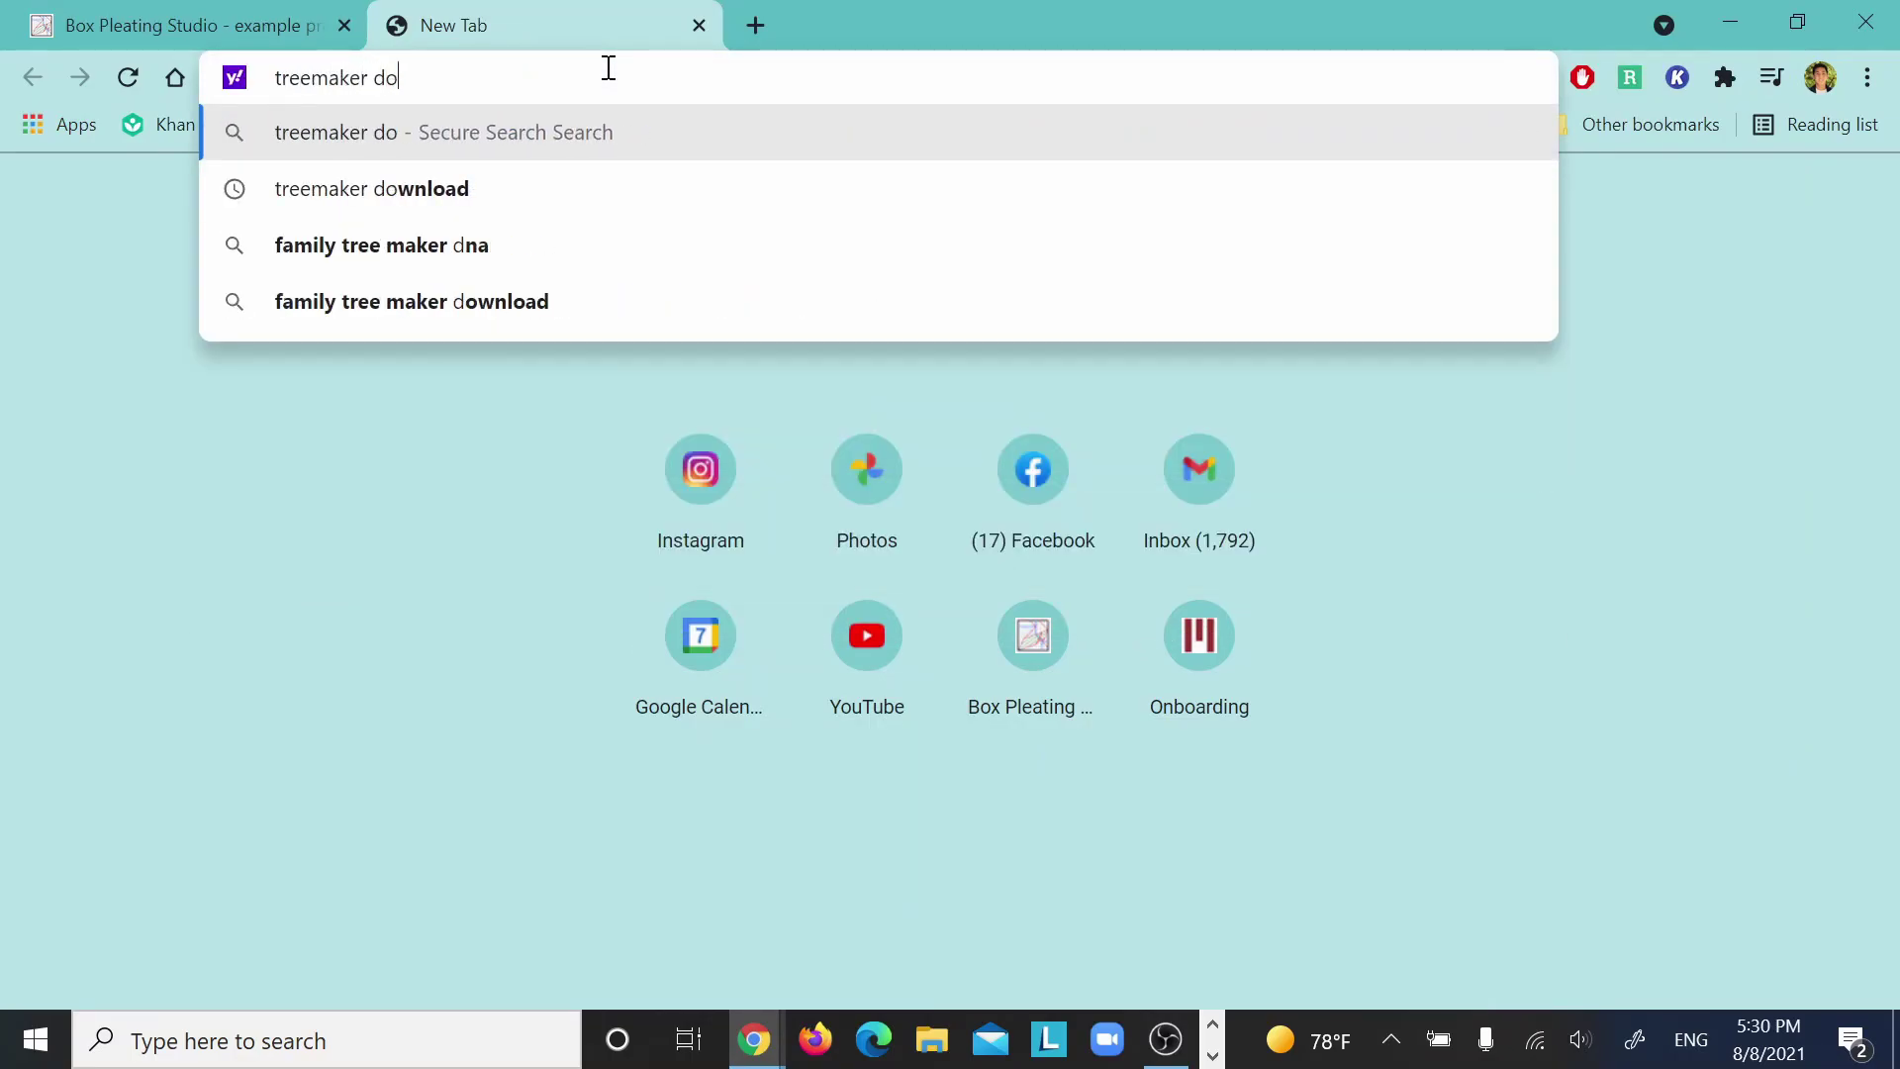
type("wnload lang")
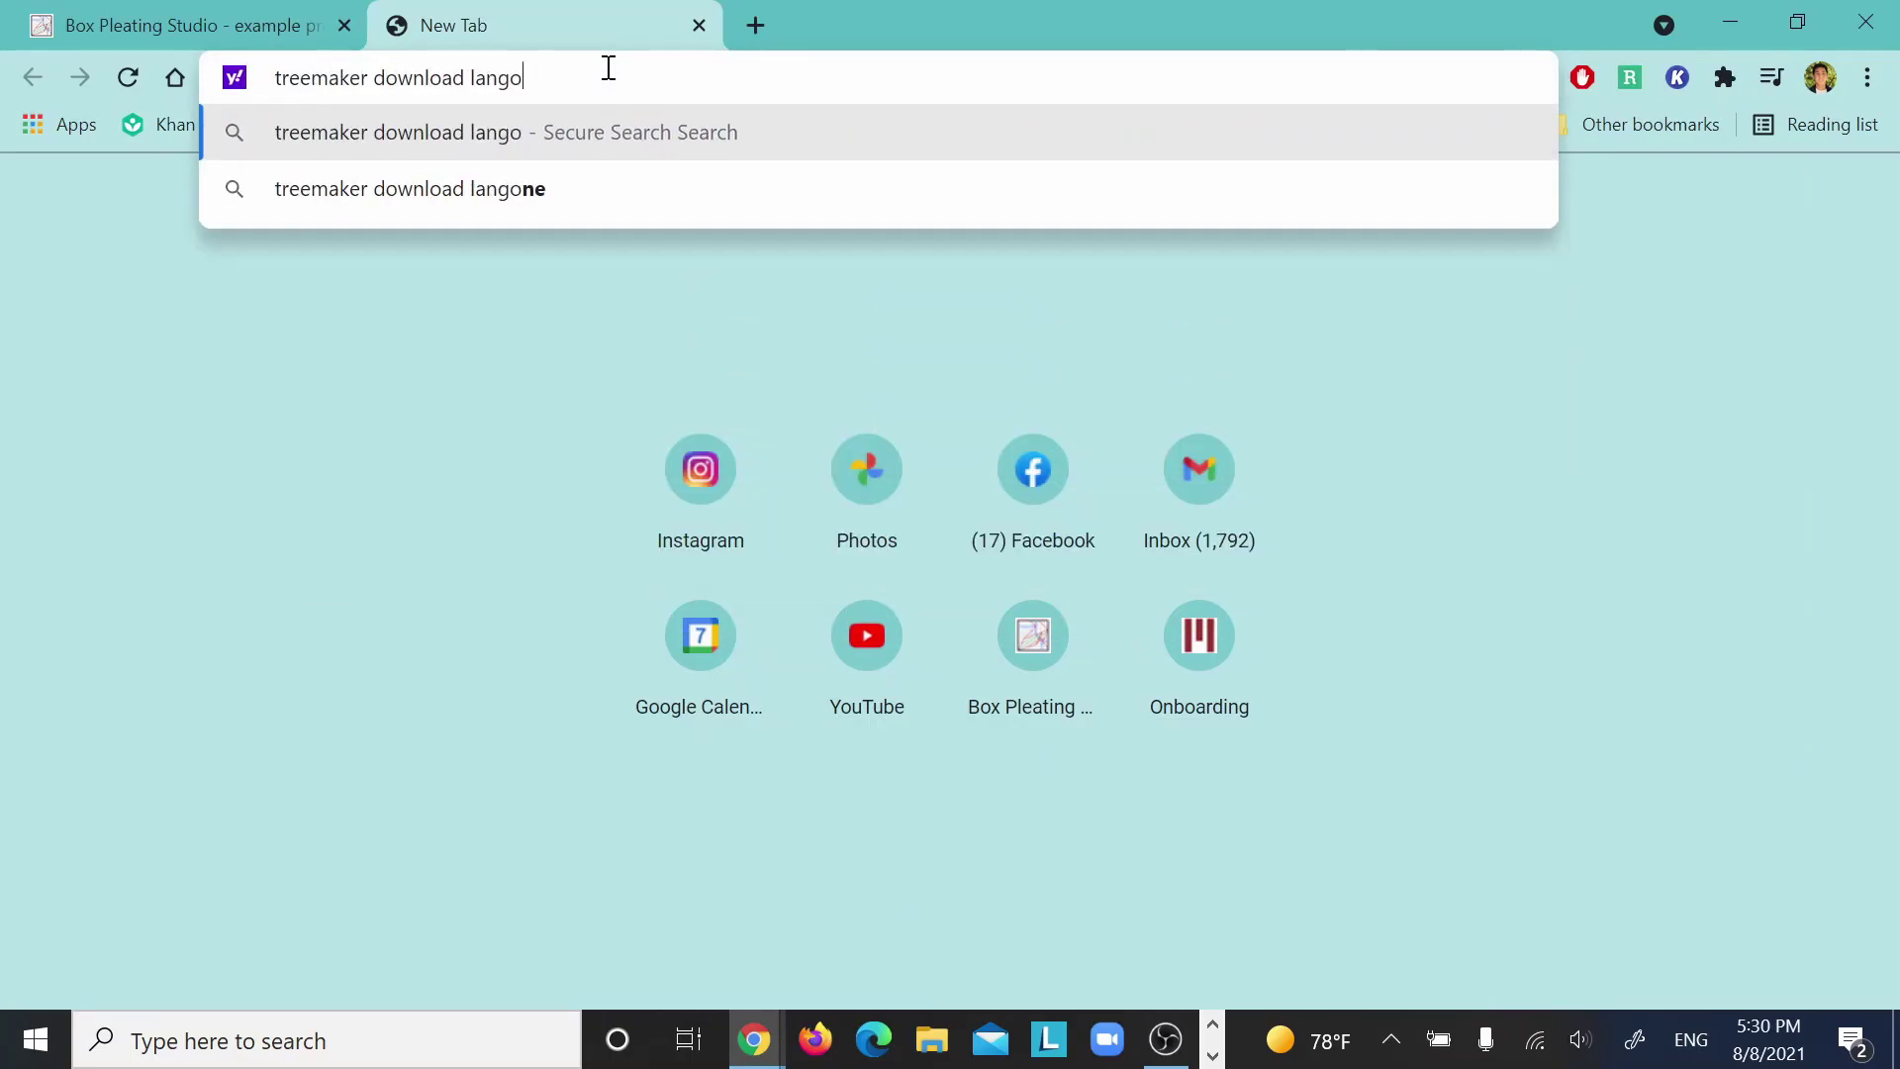
key("Return")
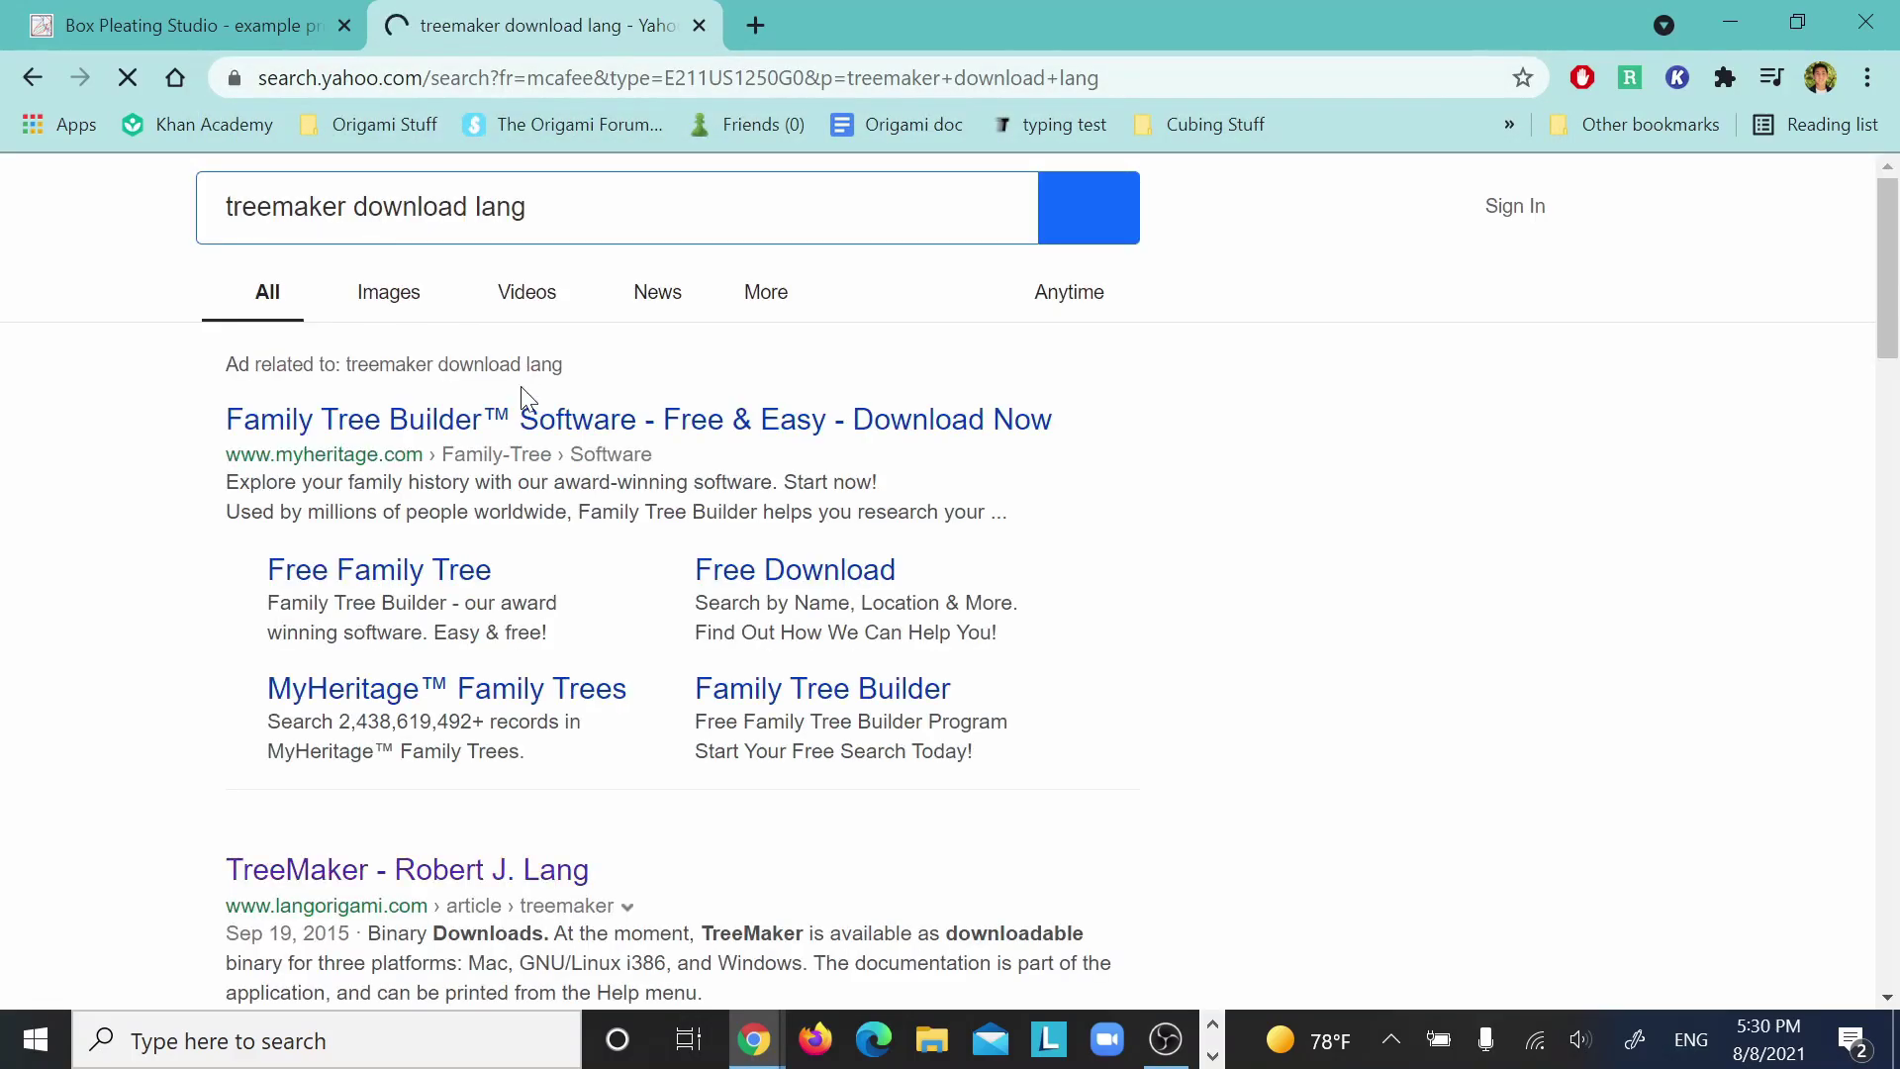
left_click(405, 889)
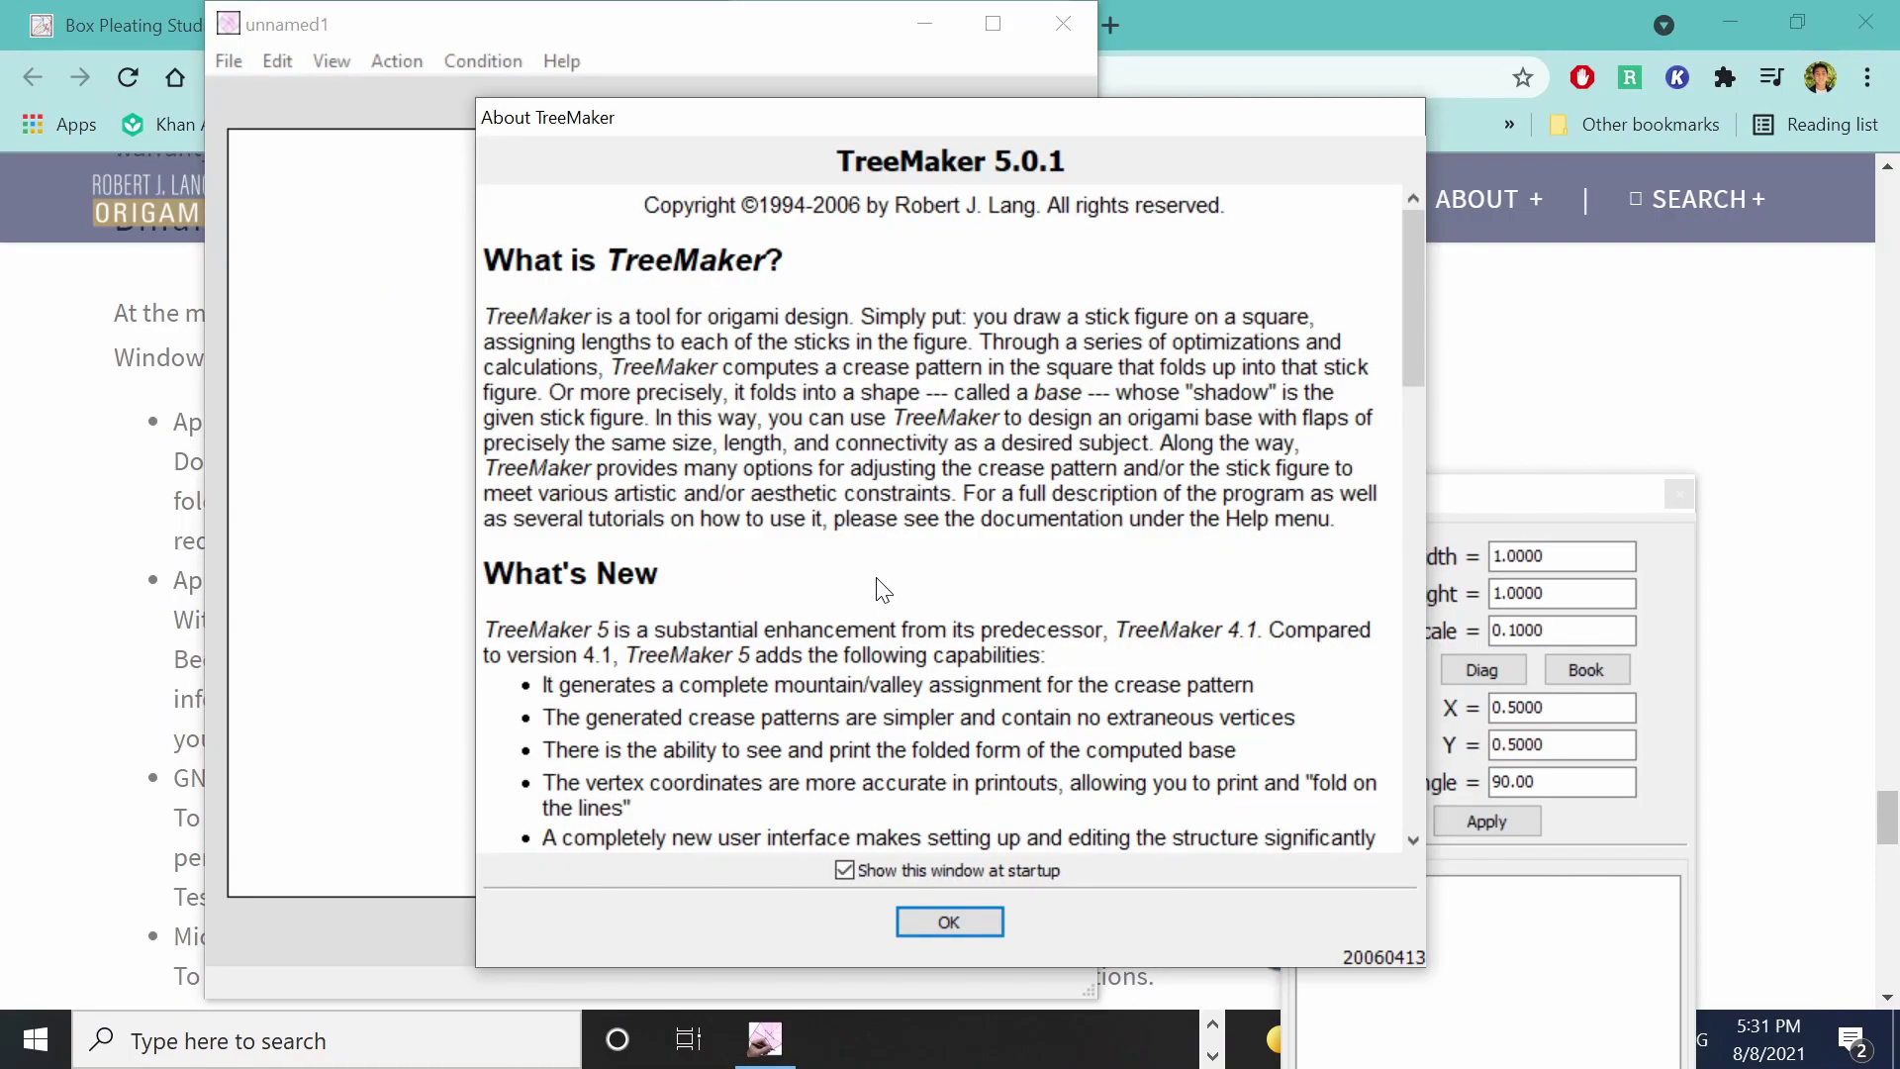
- Switch to TreeMaker, dismiss its About window and show the View Settings window
left_click(936, 920)
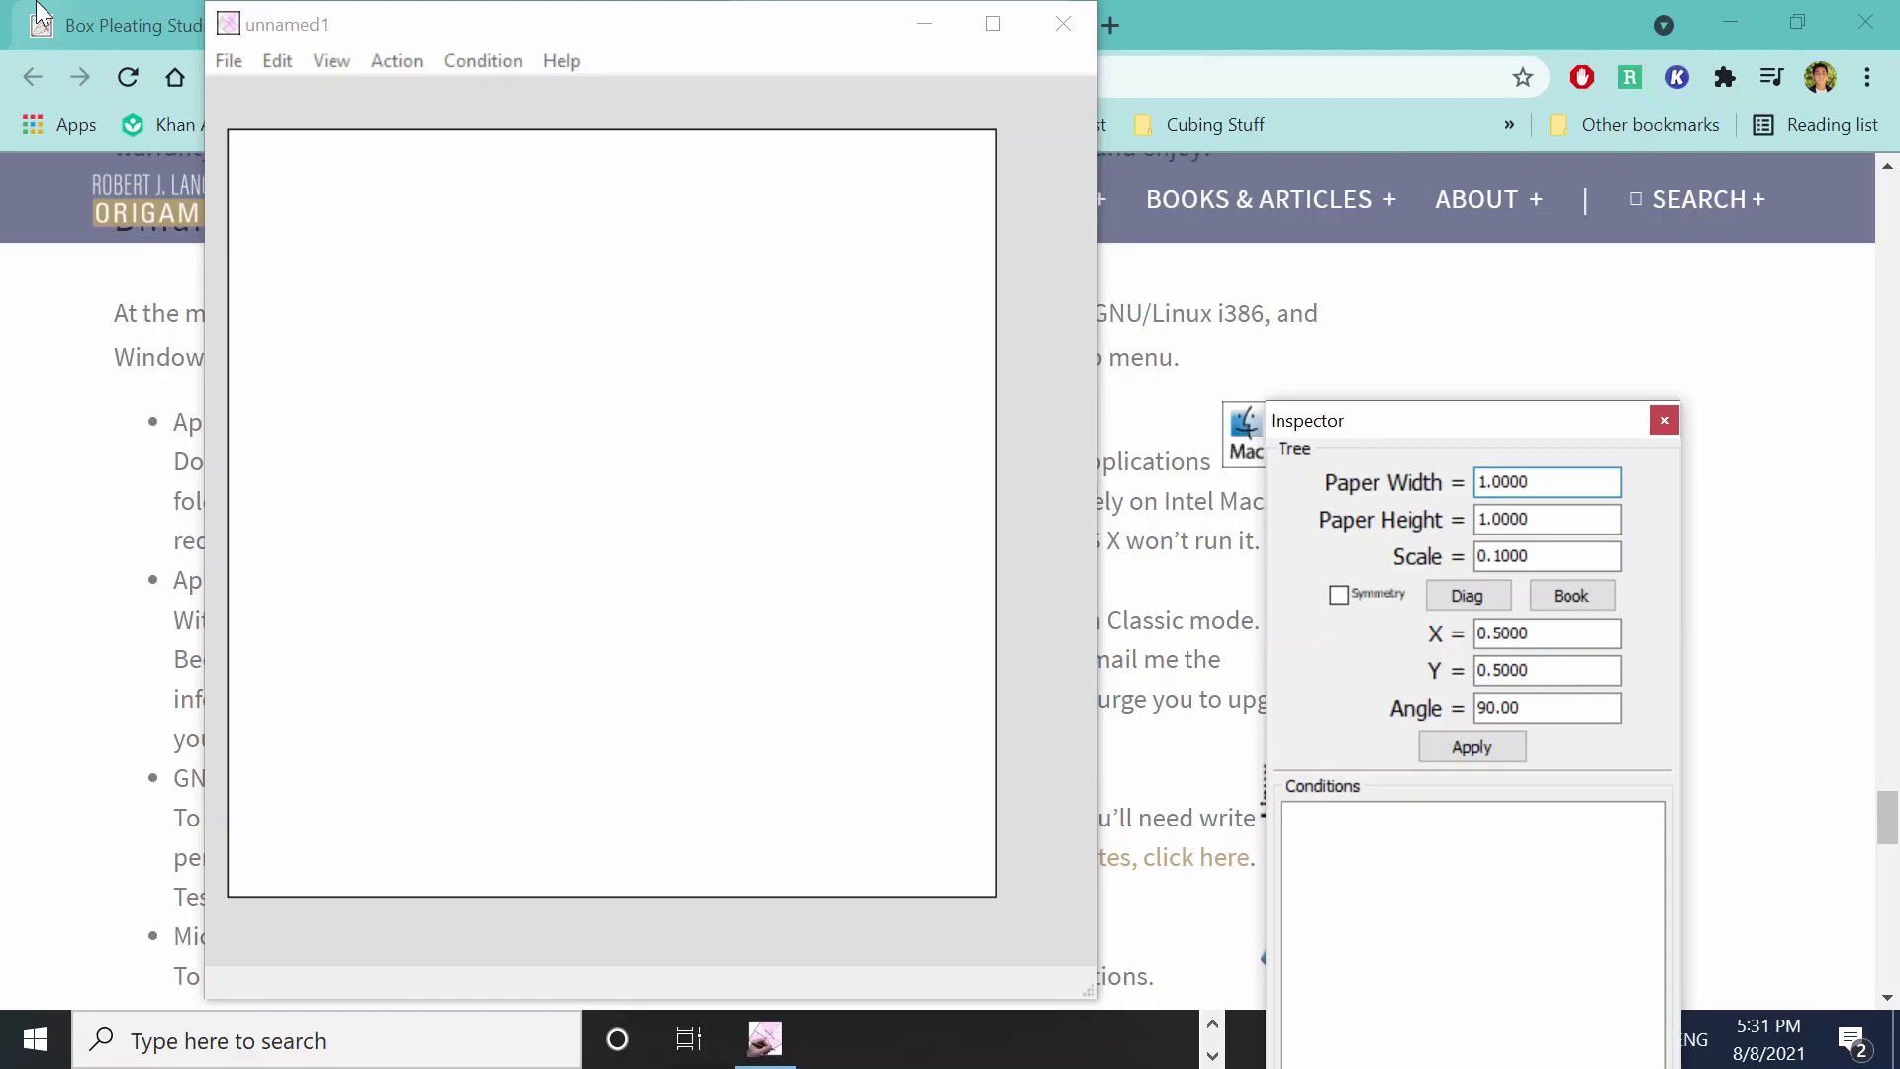
left_click(313, 77)
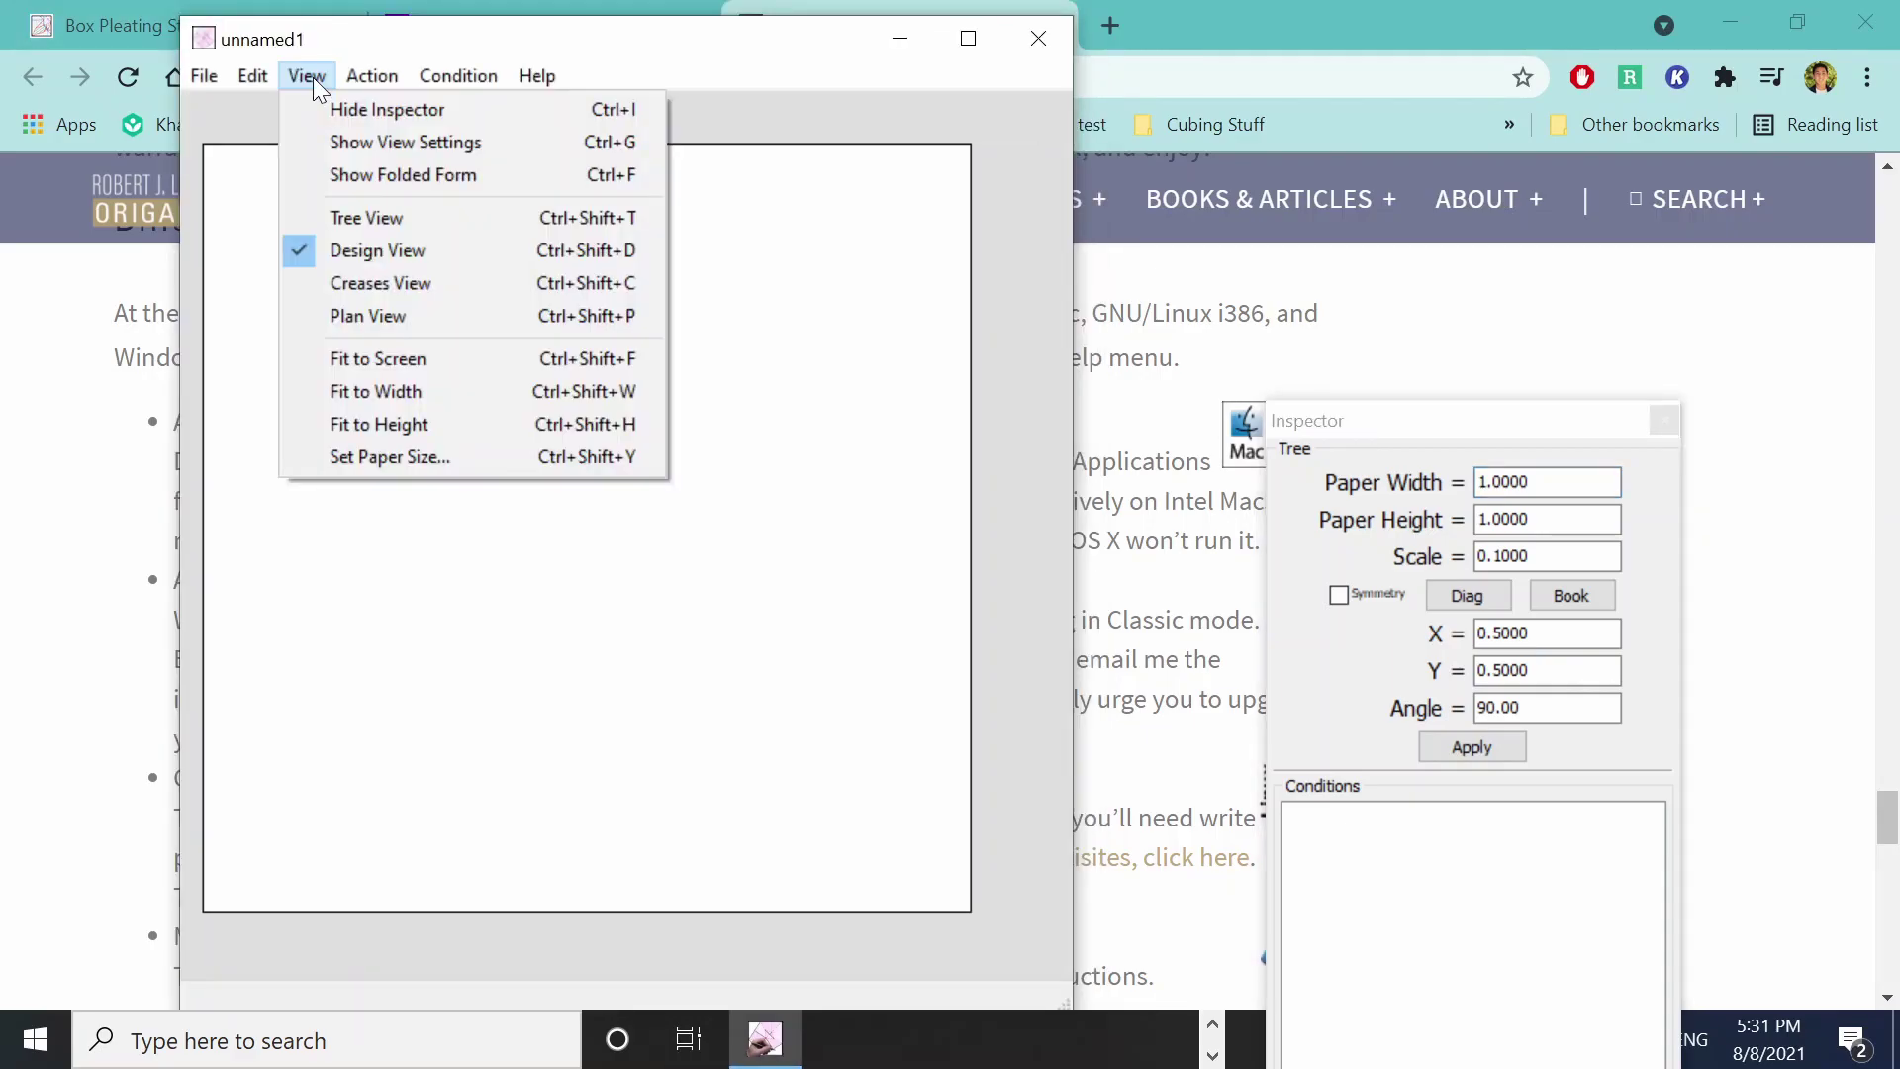
left_click(327, 103)
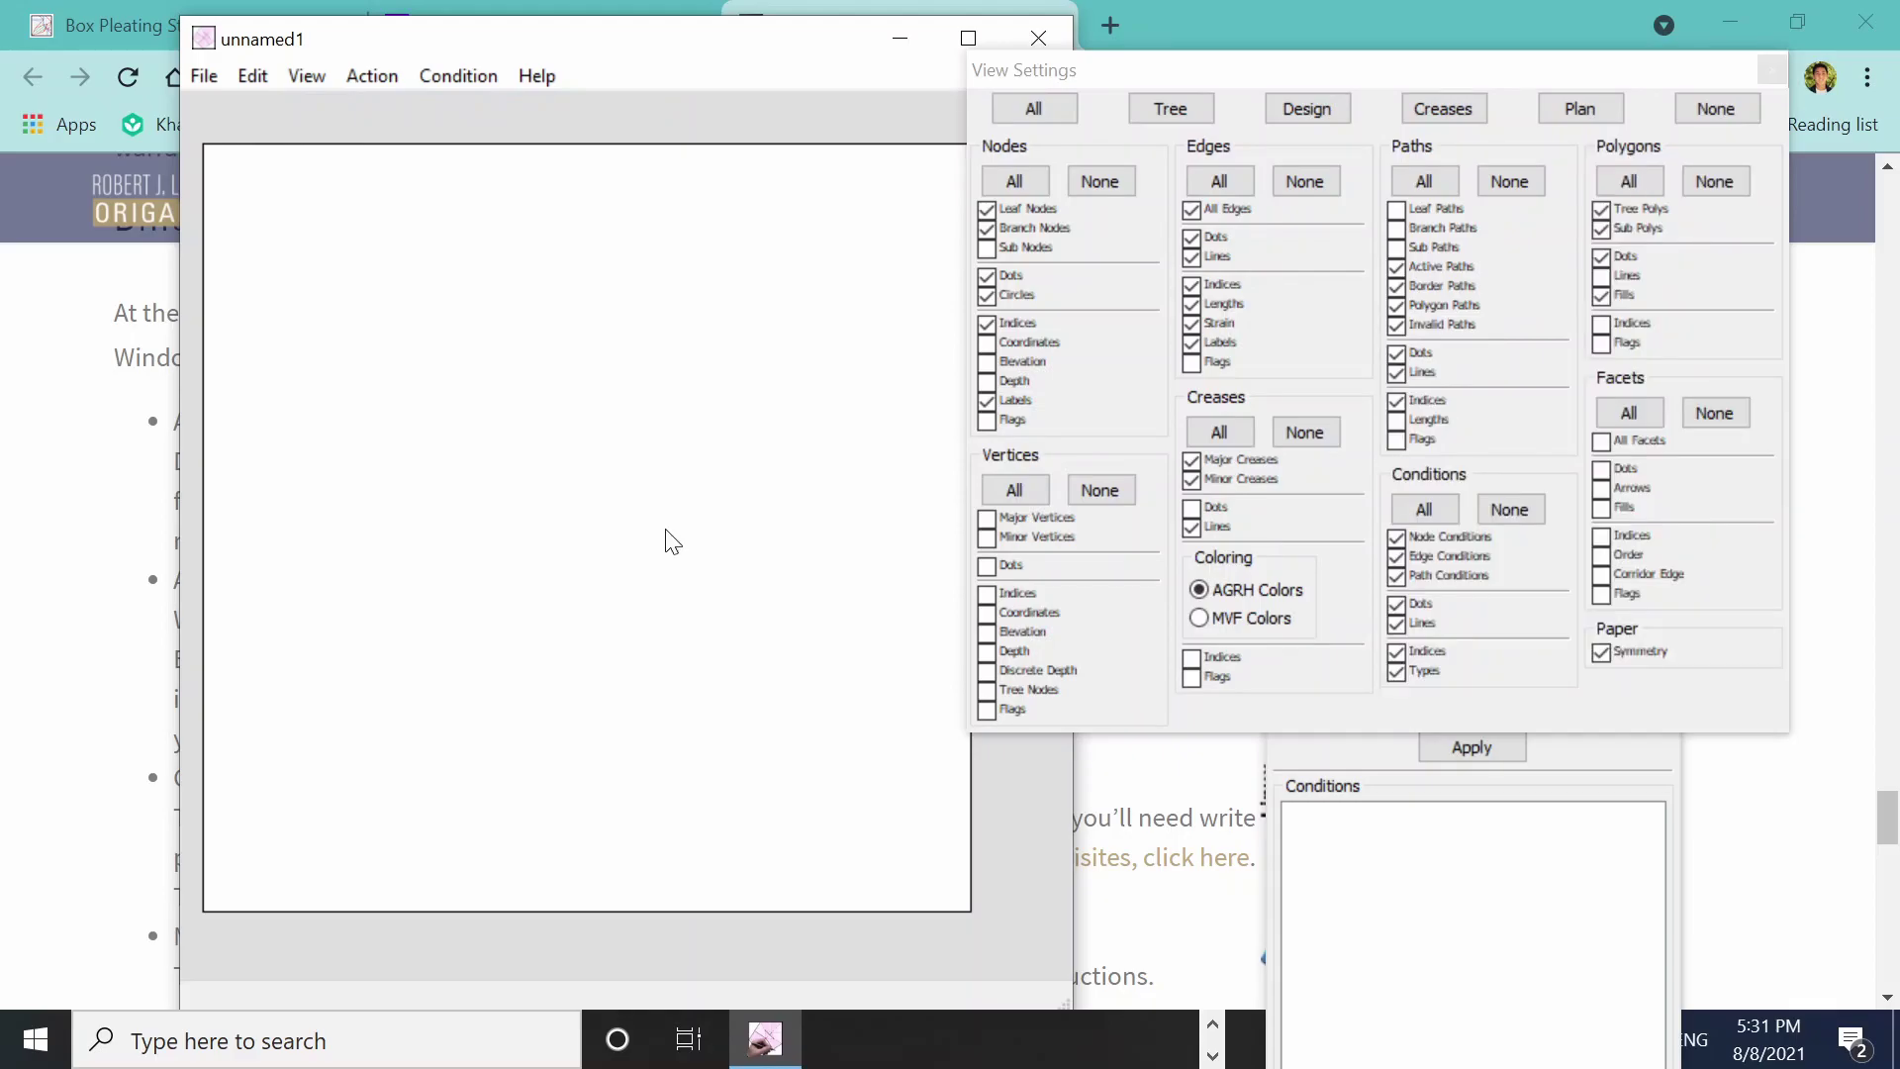
- Arrange the drawing, Inspector and View Settings windows so that the Inspector and the whole drawing are accessible
left_click(1290, 749)
left_click_drag(1329, 420, 1244, 286)
left_click_drag(1231, 57, 1307, 19)
left_click(1287, 791)
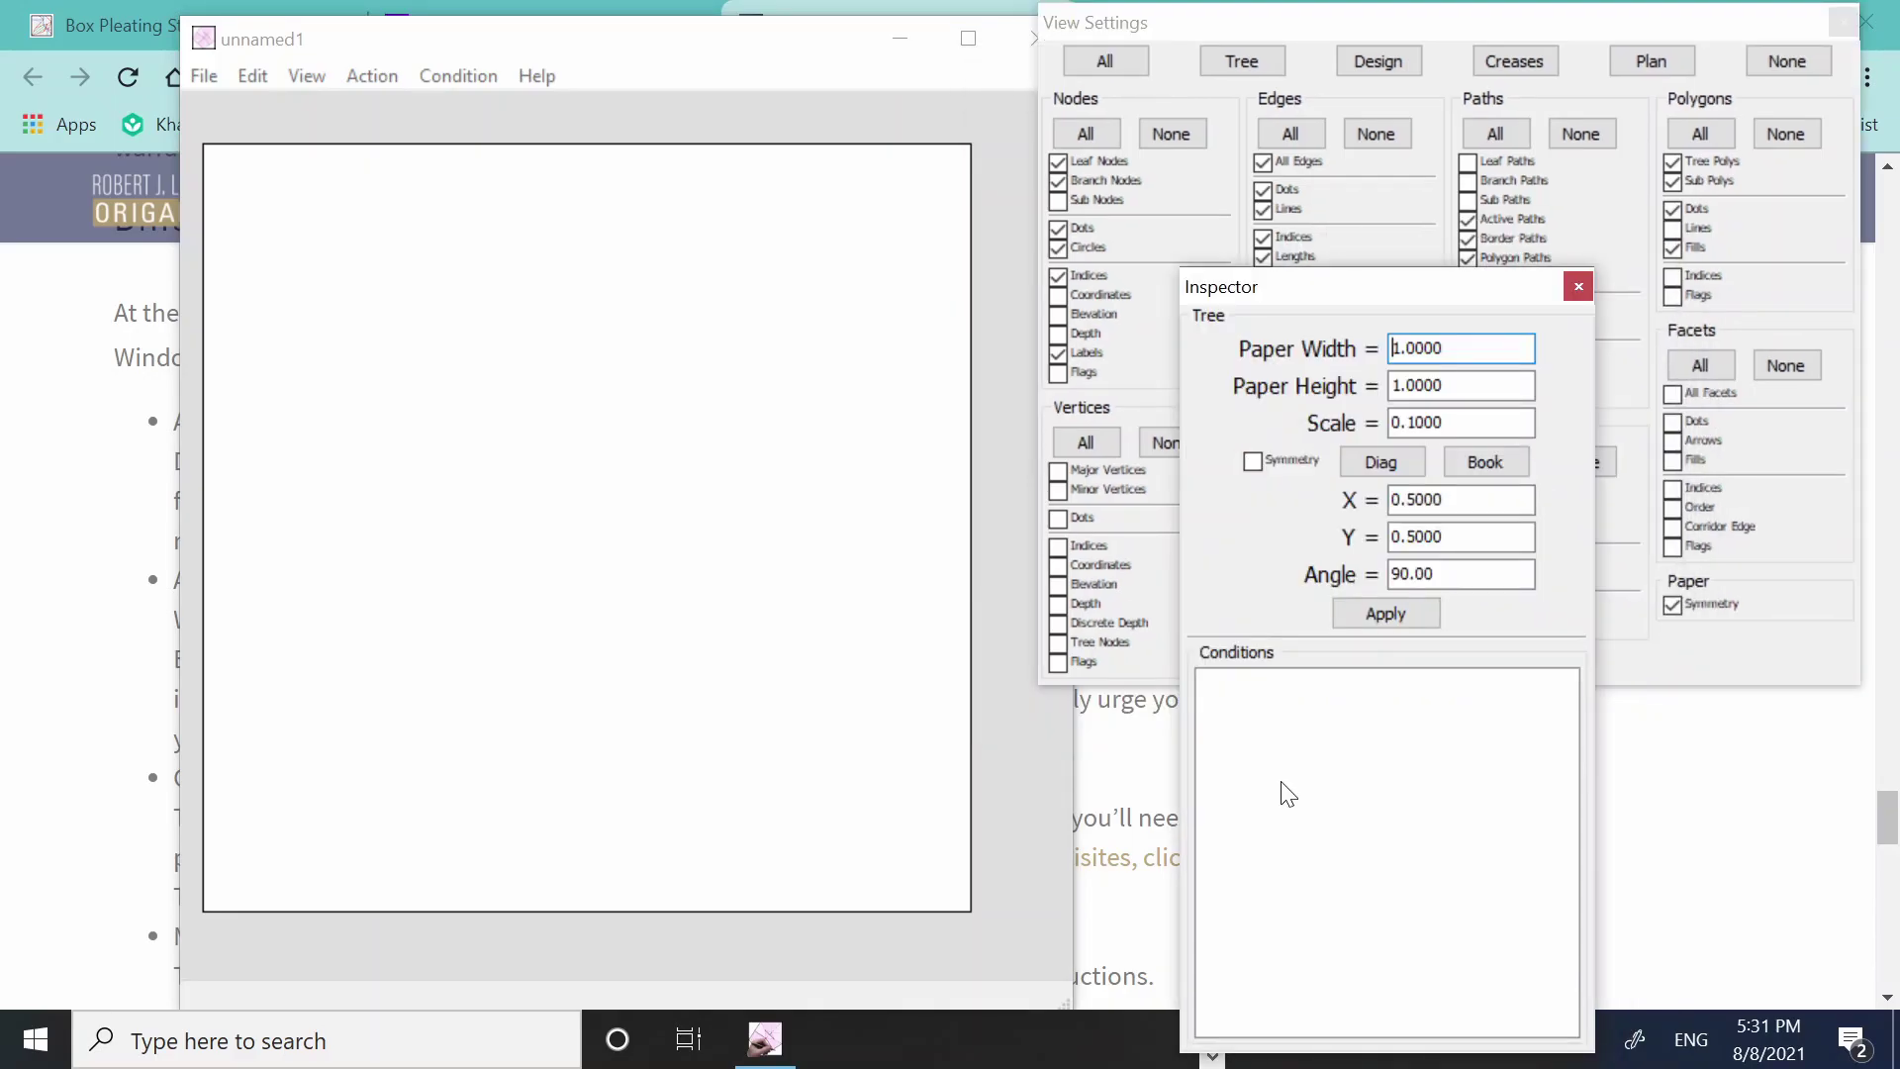
left_click_drag(708, 50, 529, 58)
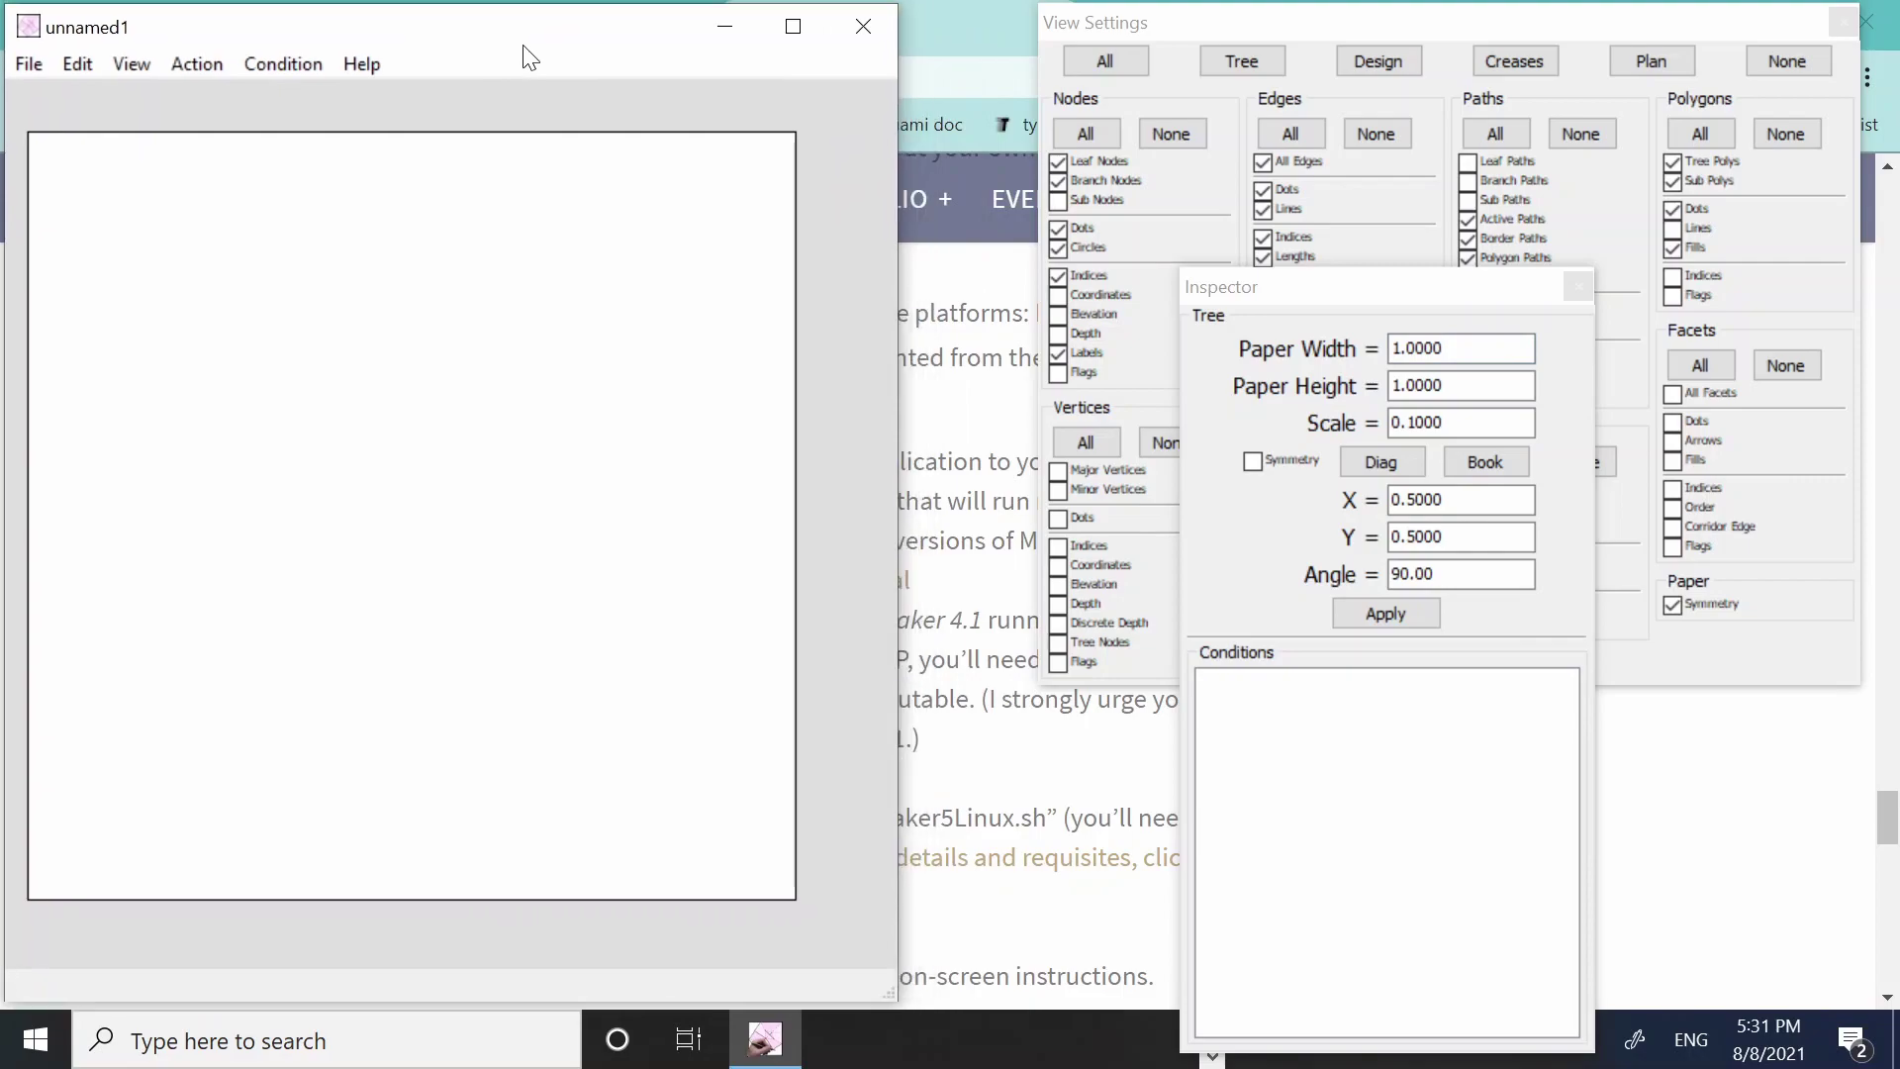
left_click_drag(524, 46, 520, 45)
left_click_drag(1383, 287, 1208, 299)
- Turn on the paper's symmetry, try the diagonal and book options, and turn symmetry off again
left_click(1249, 396)
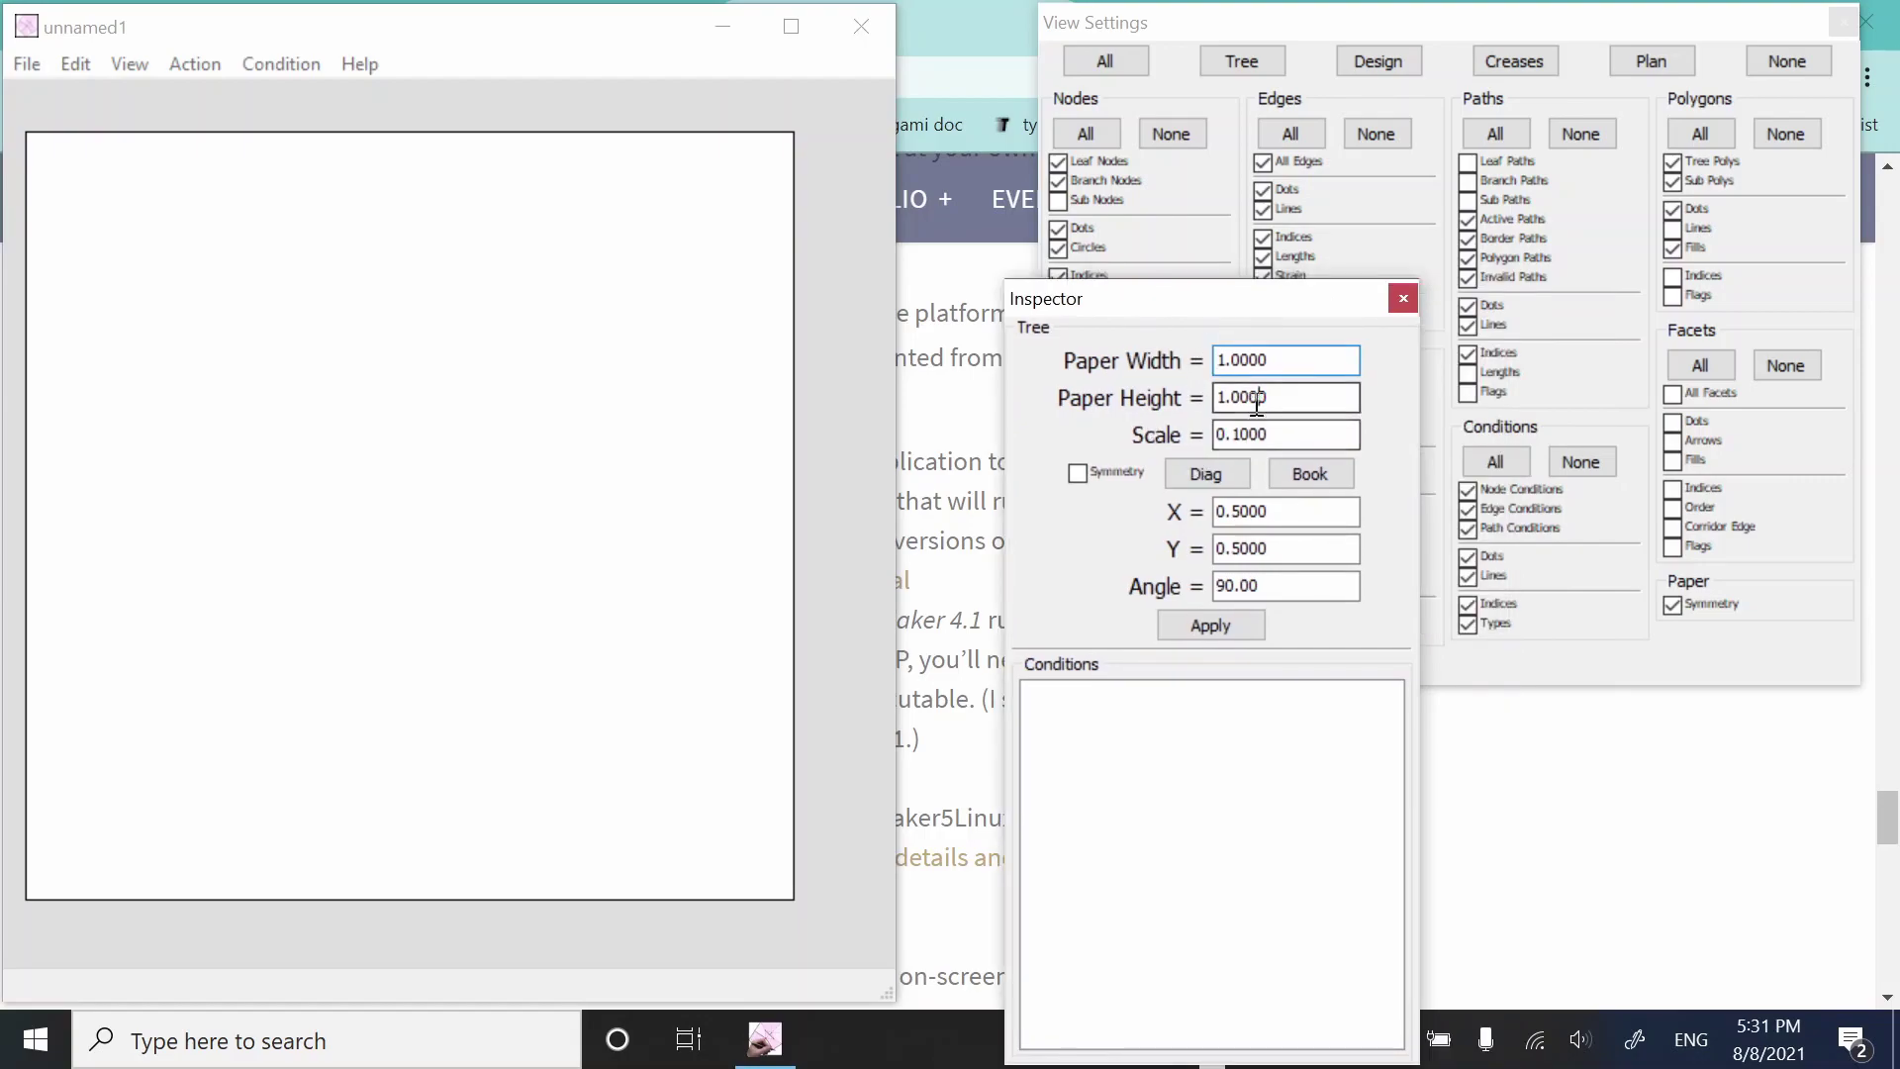
left_click(1257, 434)
left_click(1078, 472)
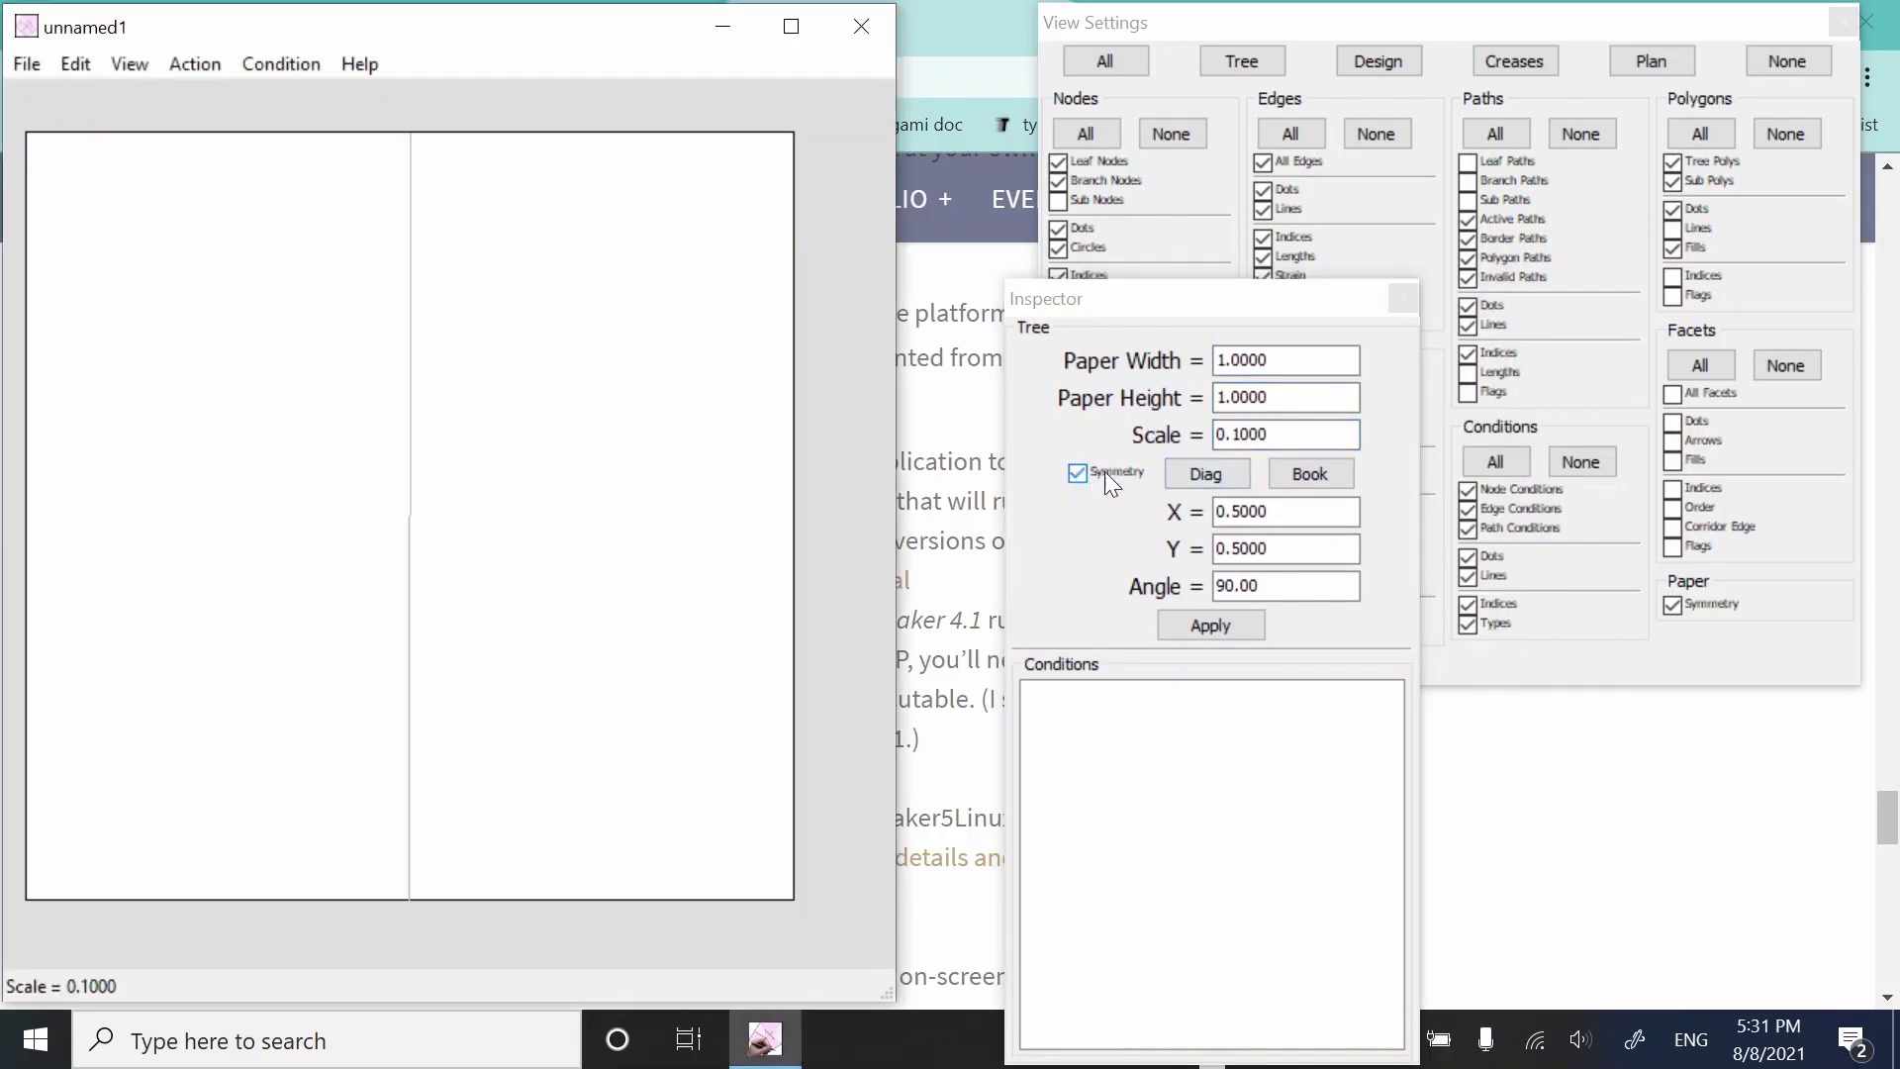
left_click(1192, 469)
left_click(1283, 470)
left_click(1113, 471)
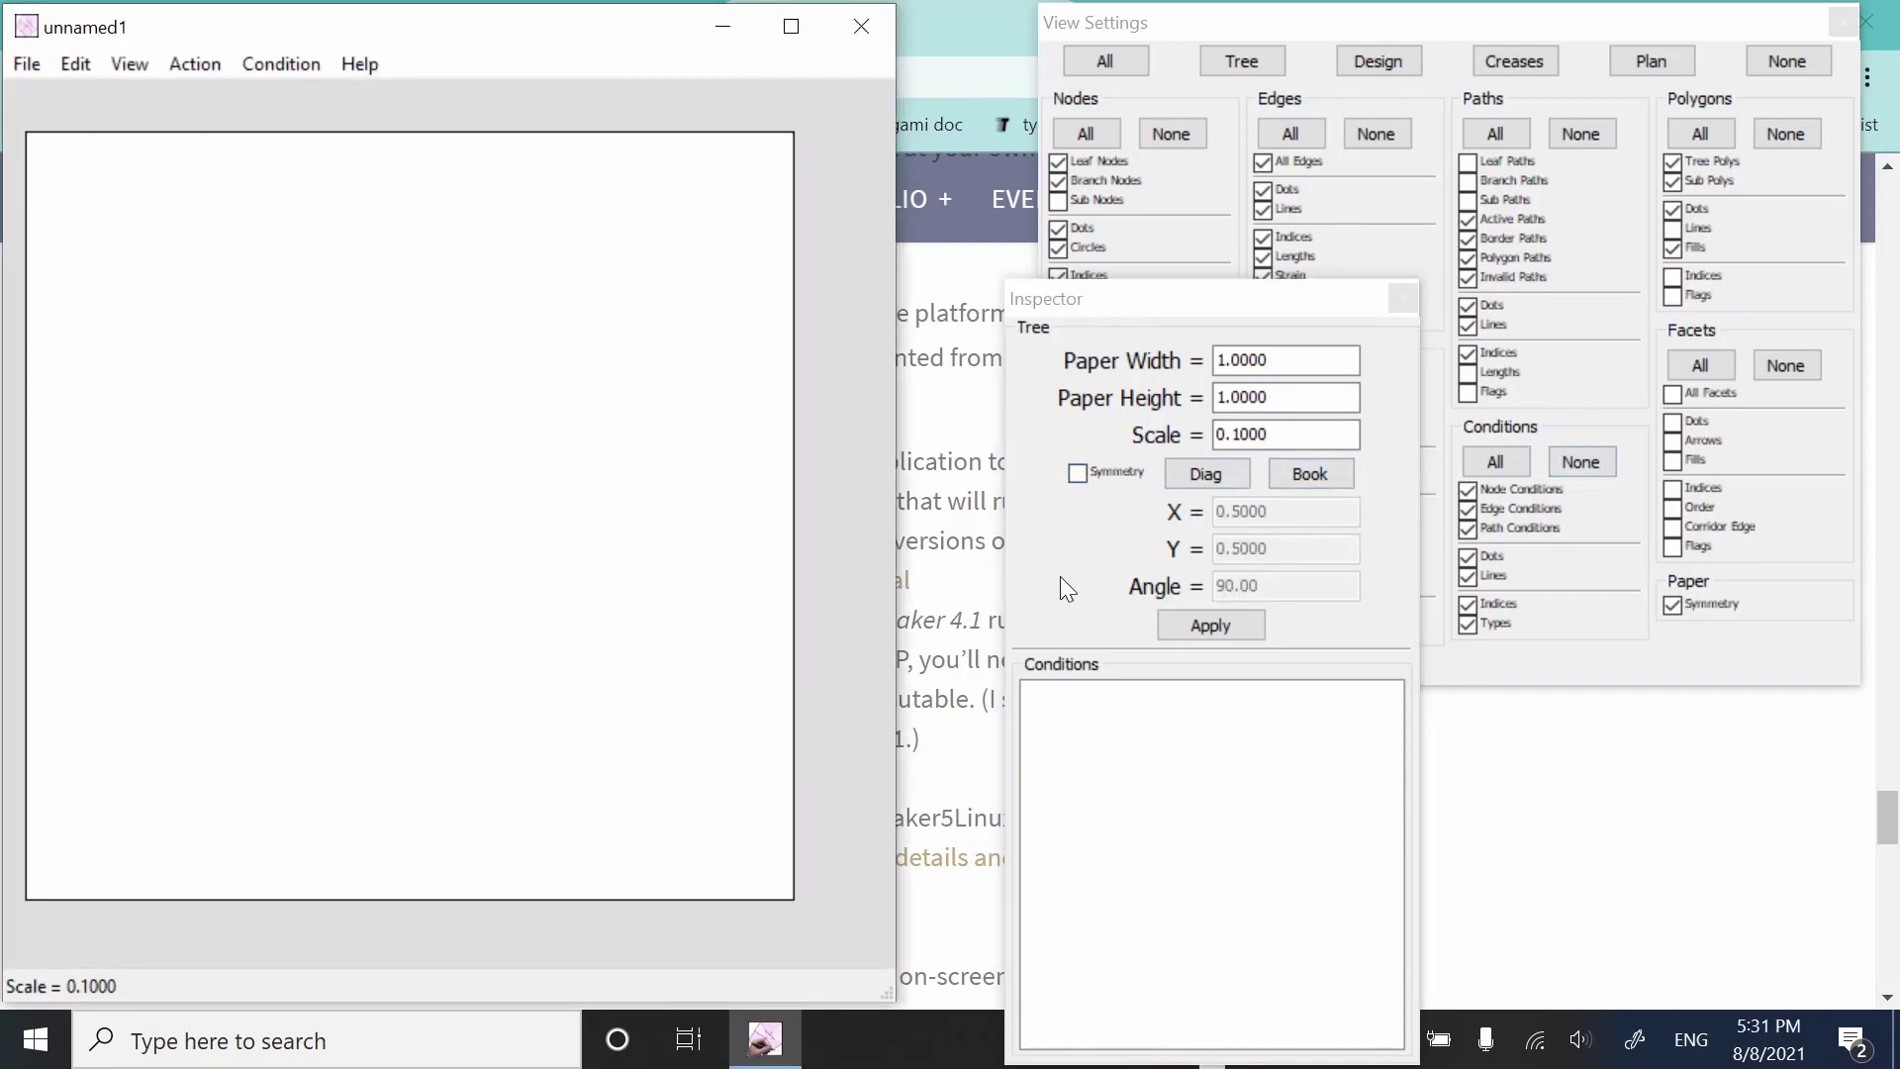
- Place the first node near the centre of the paper and bring its X coordinate up for editing
left_click(452, 482)
left_click(1279, 396)
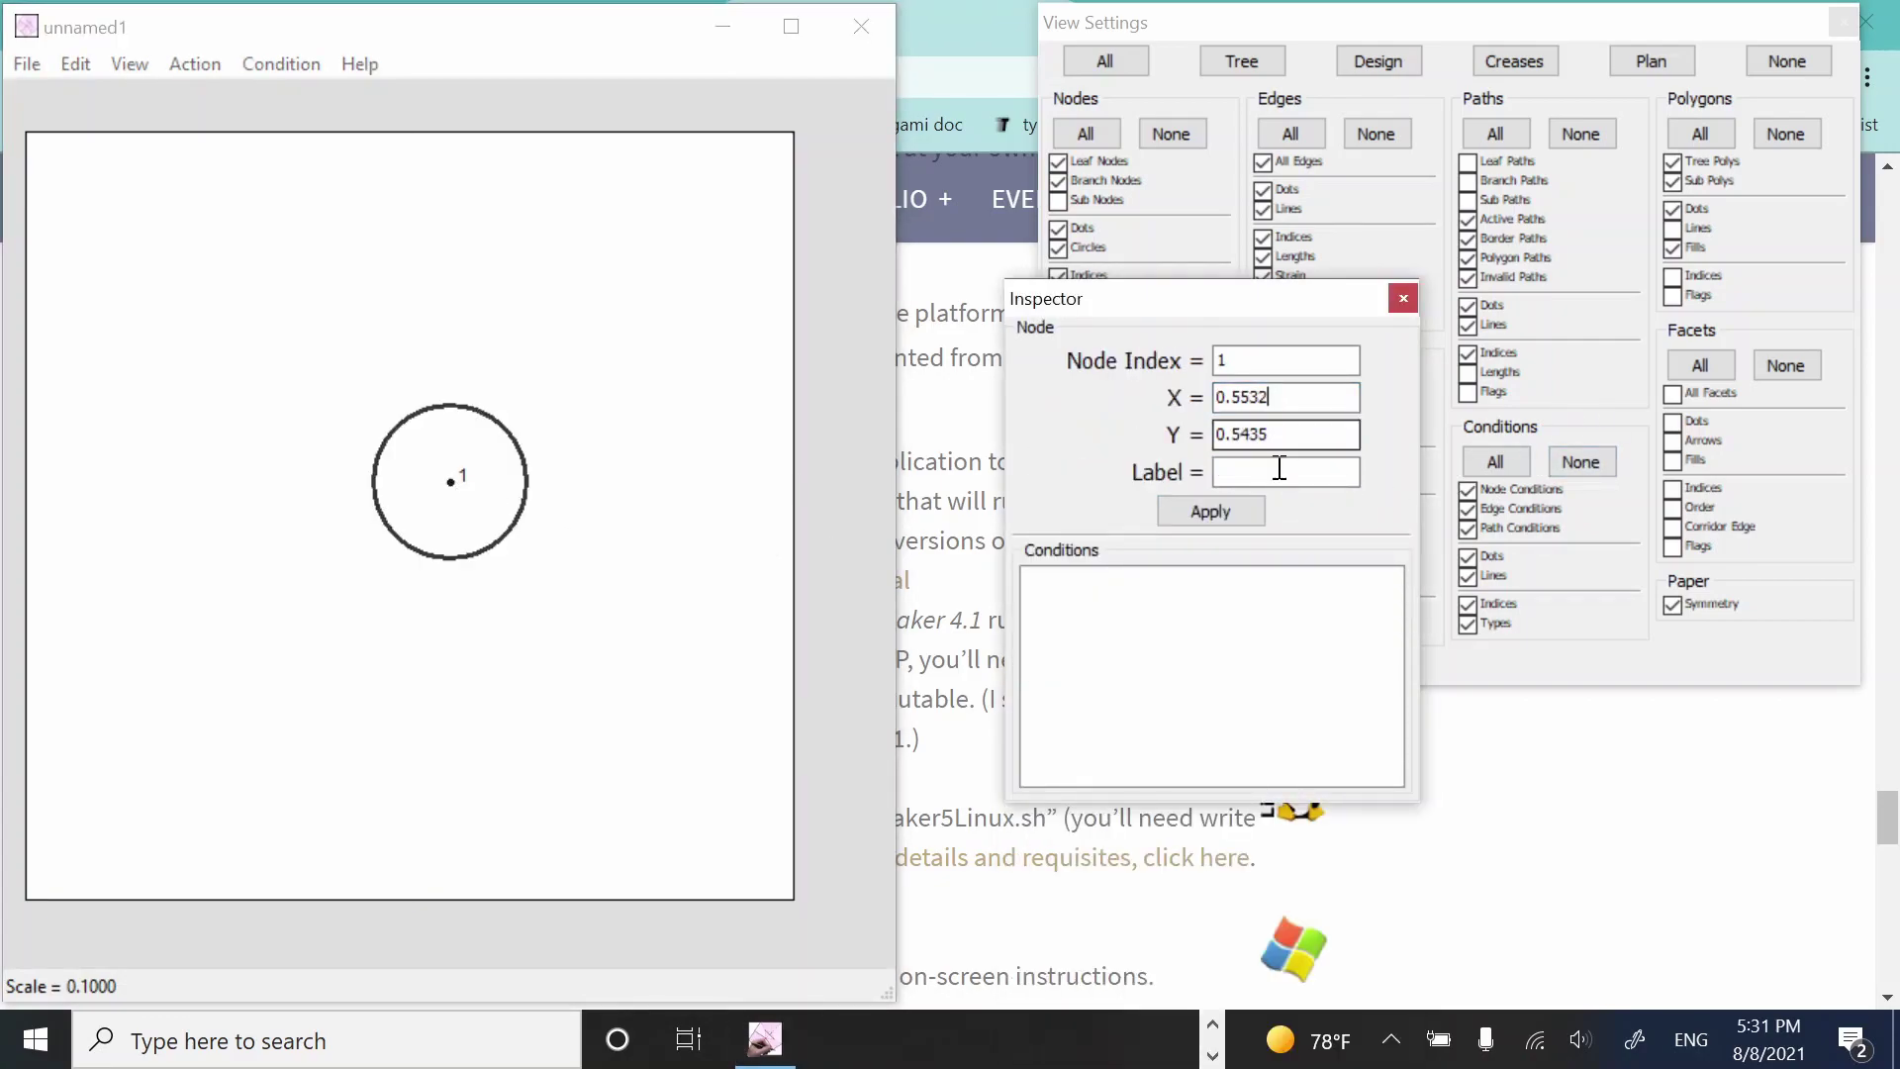
- Bring View Settings forward, toggle the display of node circles and dots off and on, and hide the node indices
left_click(1586, 653)
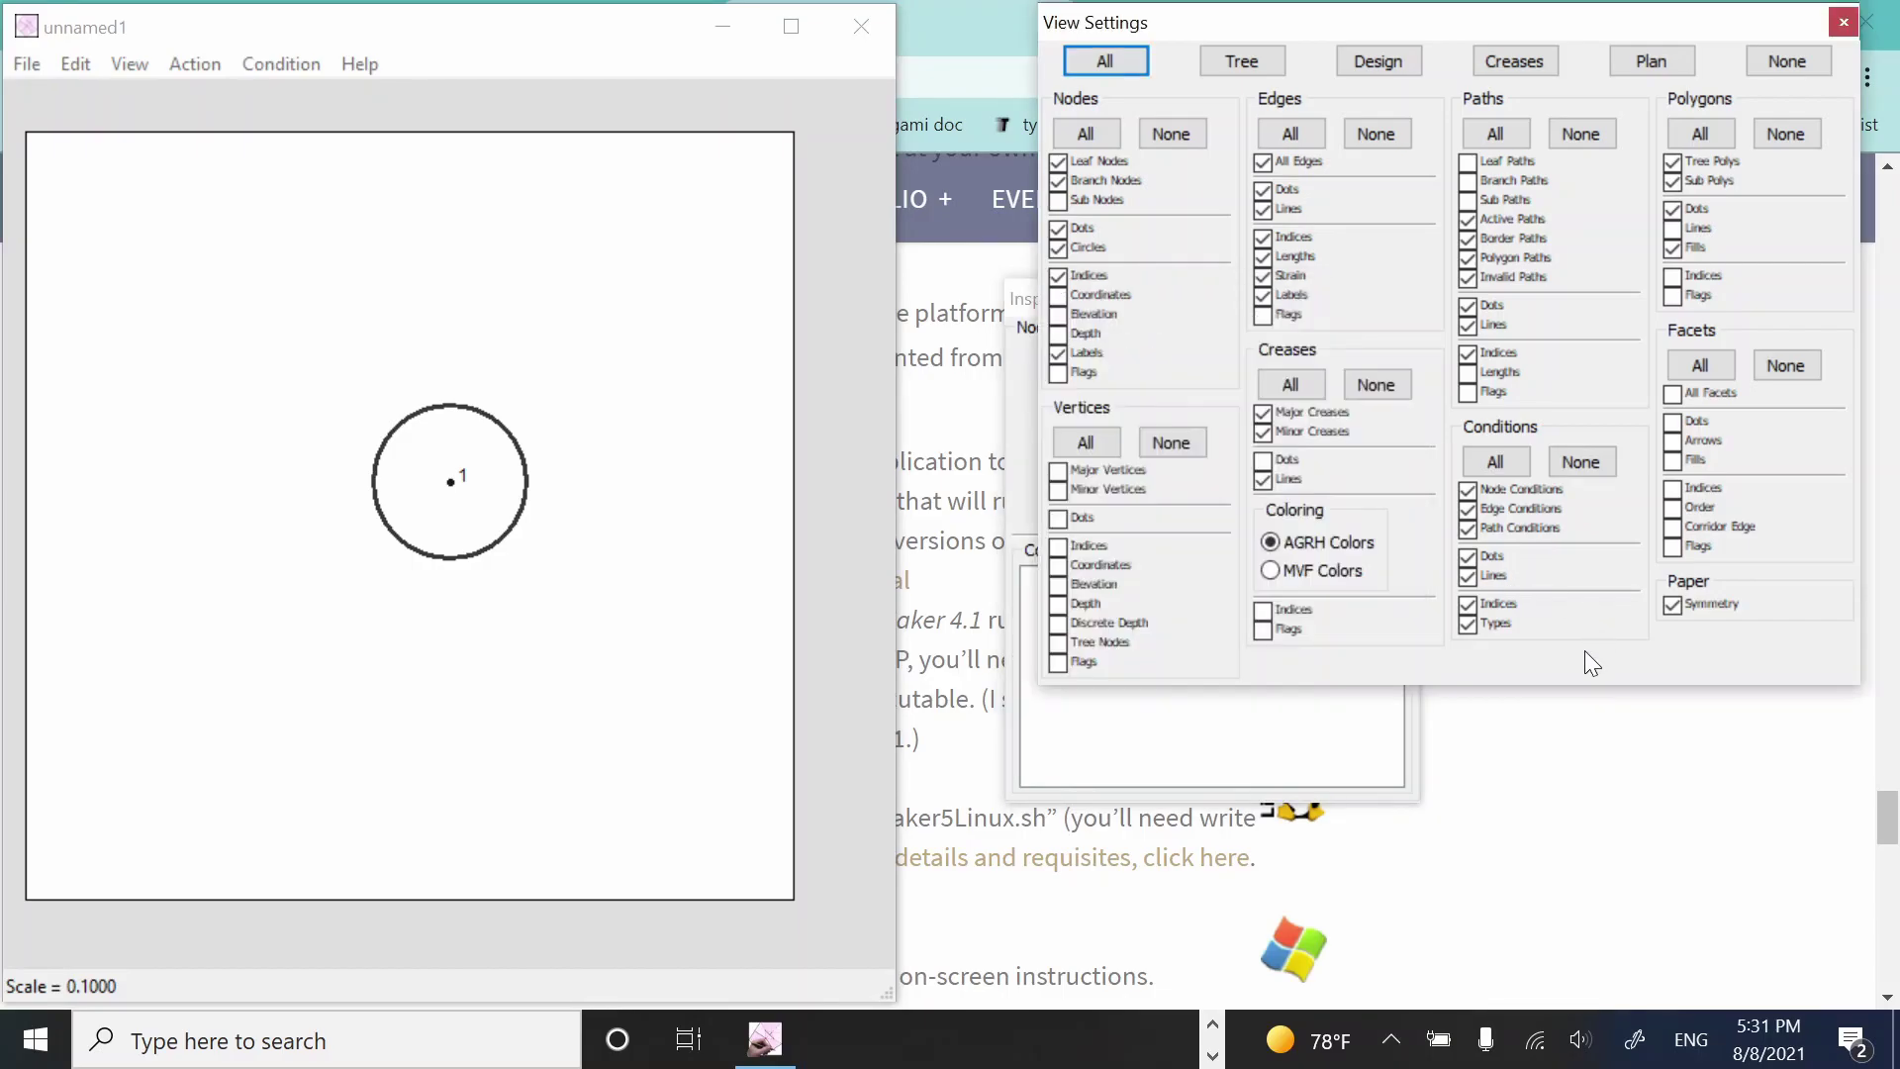
left_click_drag(1260, 20, 1194, 47)
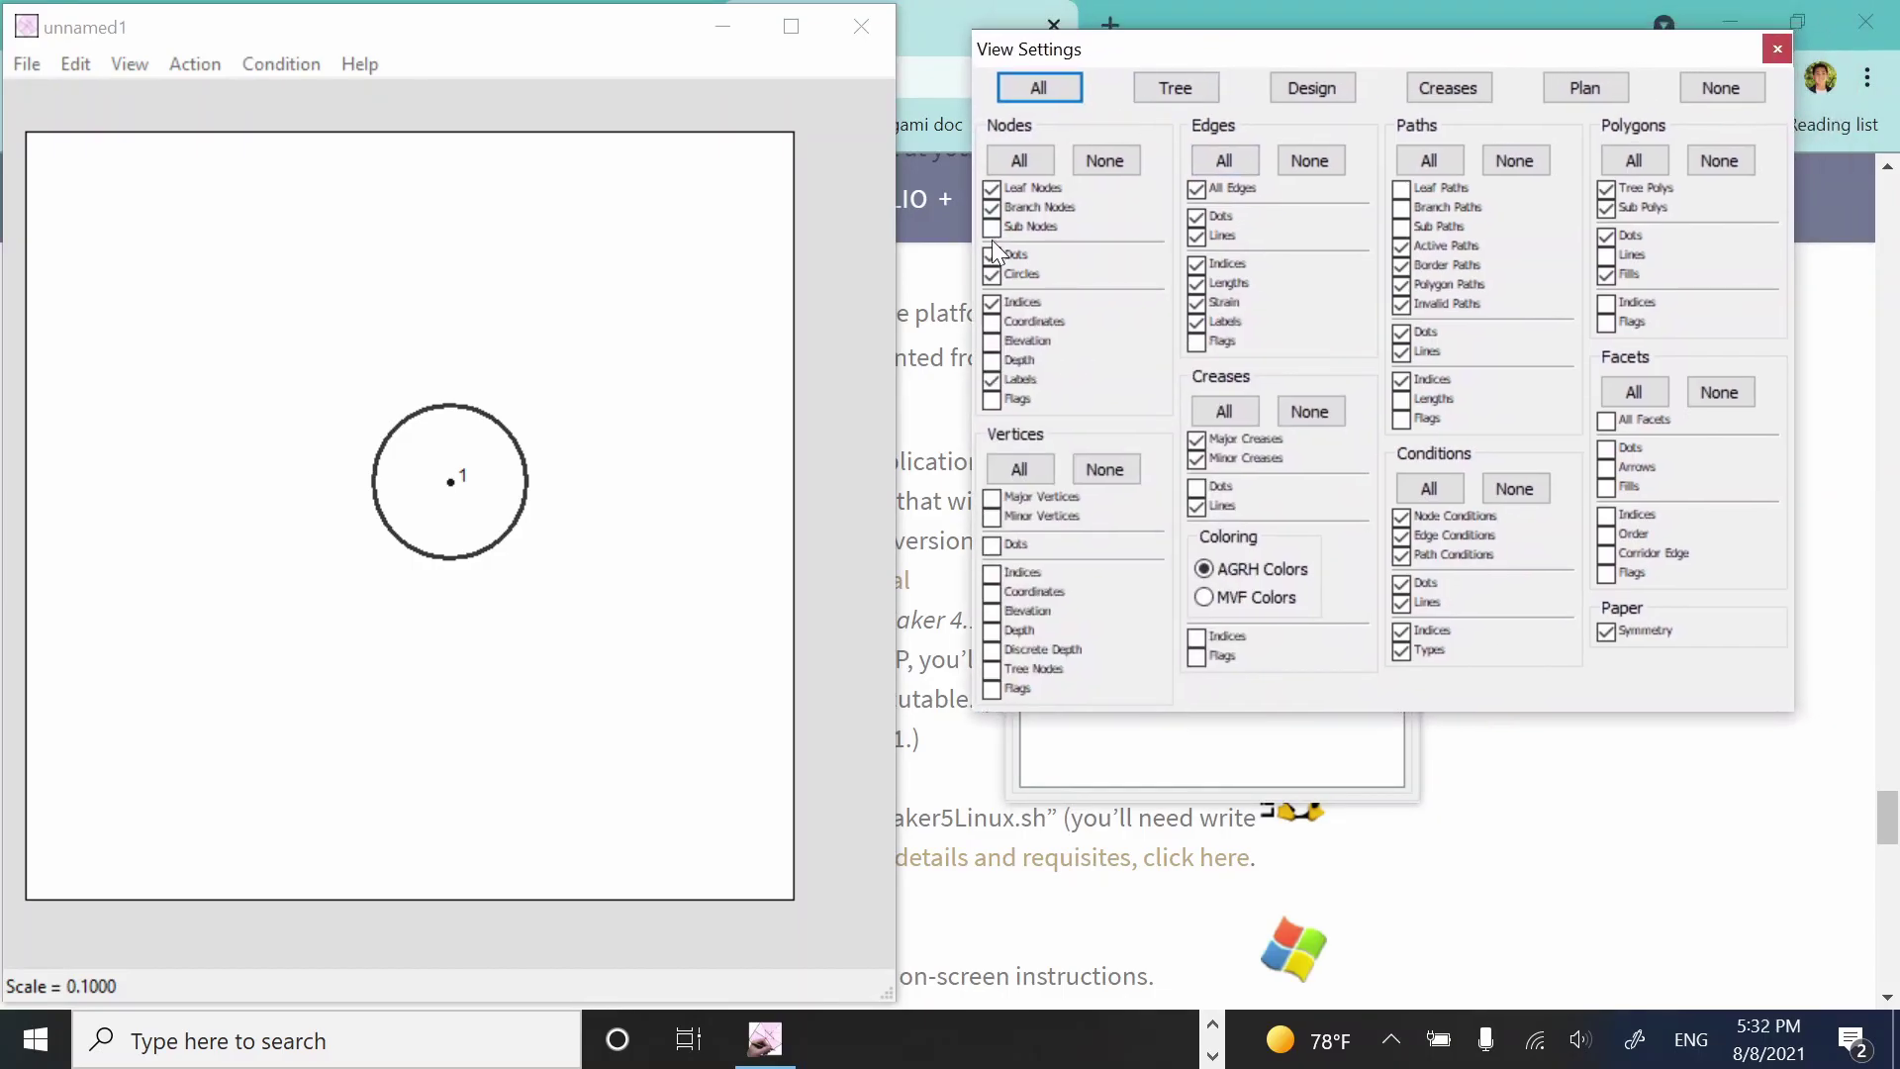
left_click(991, 272)
left_click(992, 275)
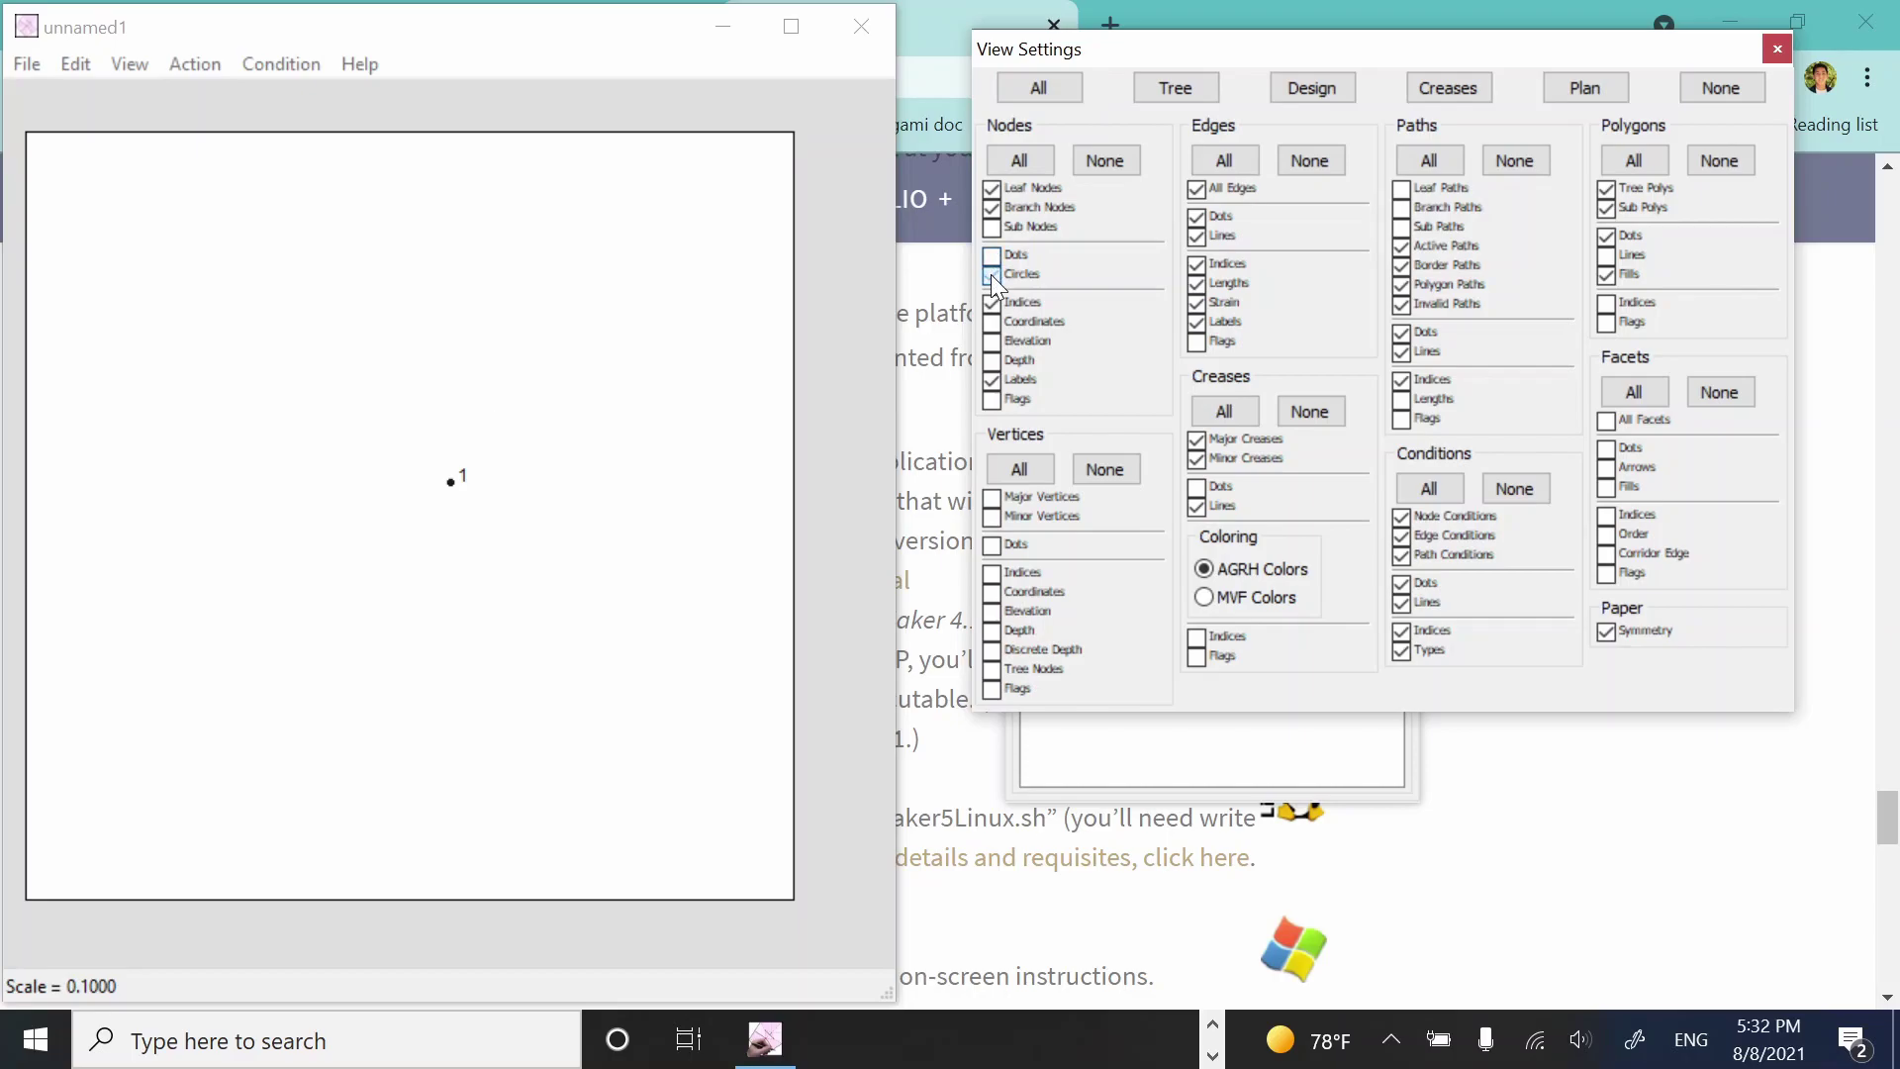
left_click(992, 274)
left_click(992, 256)
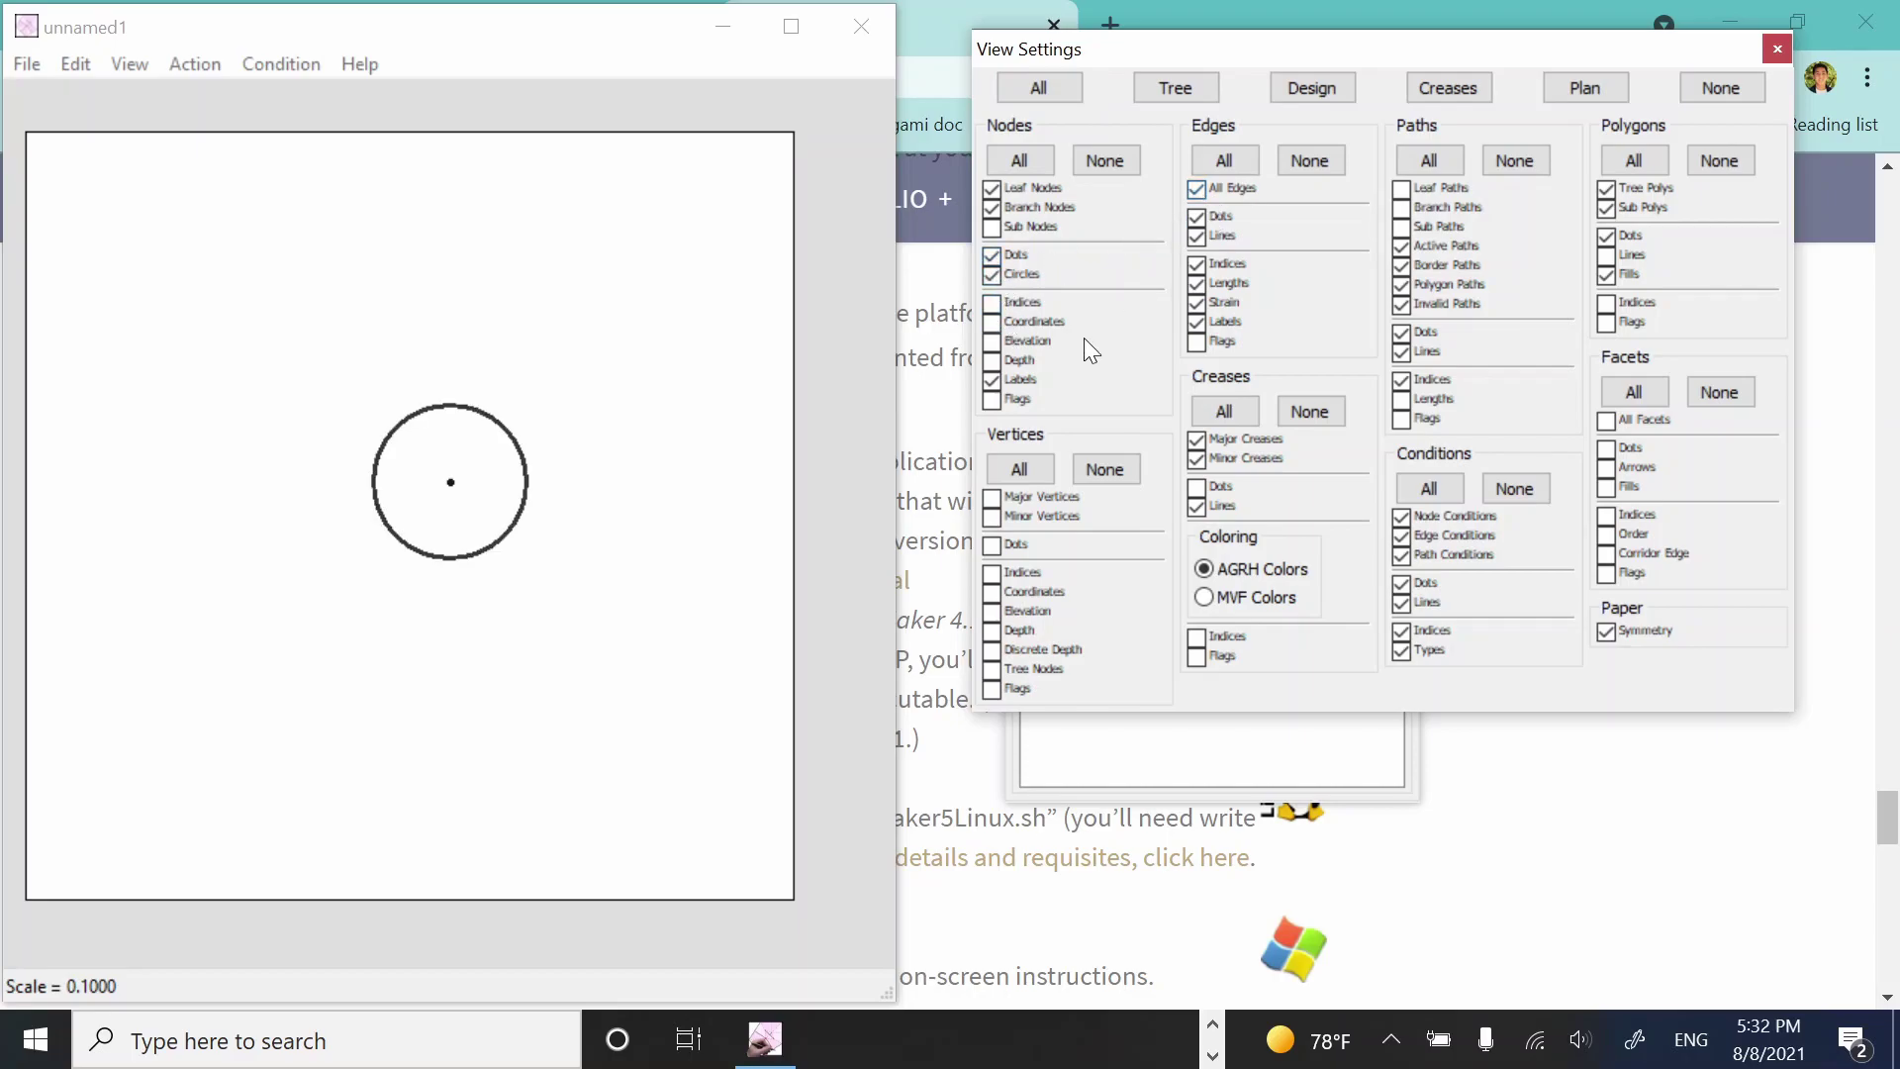
- Add a second node to the lower right of the first and toggle the display of edge lines and dots
left_click(628, 692)
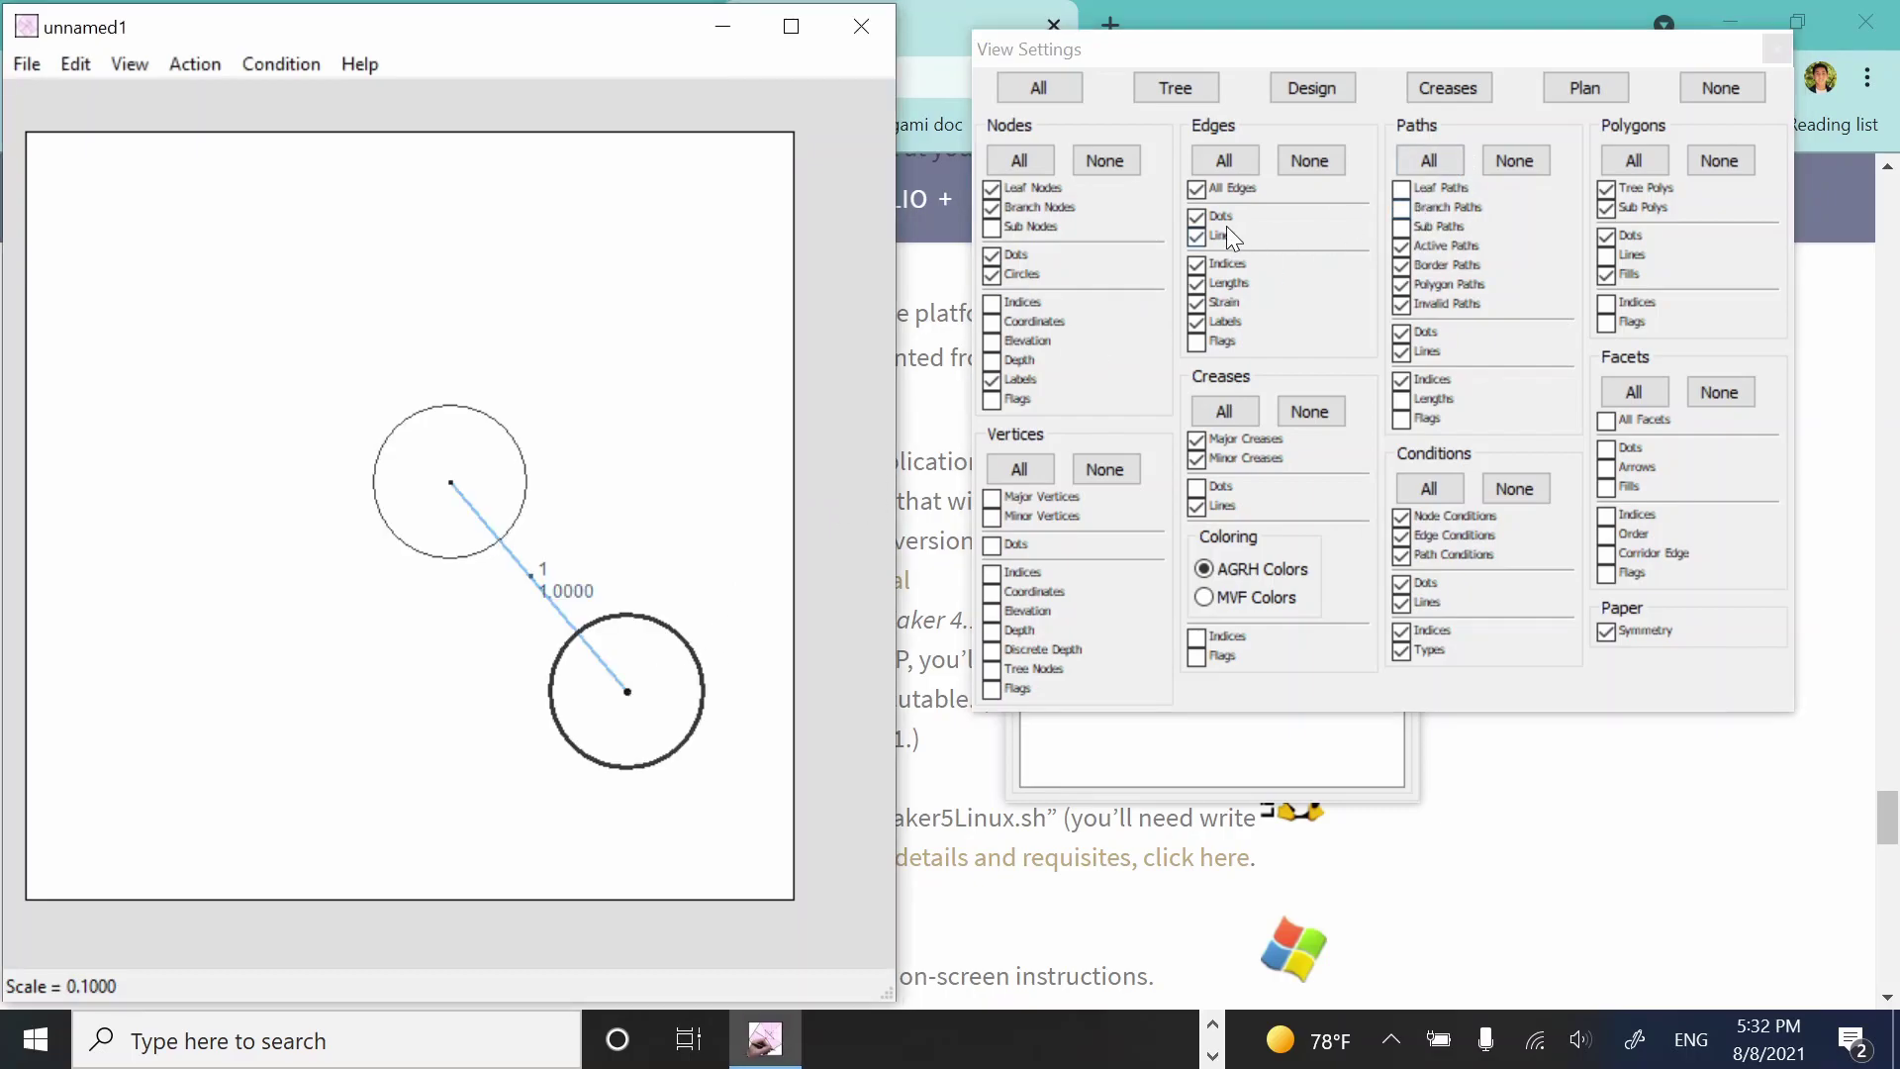
left_click(1197, 236)
left_click(1196, 217)
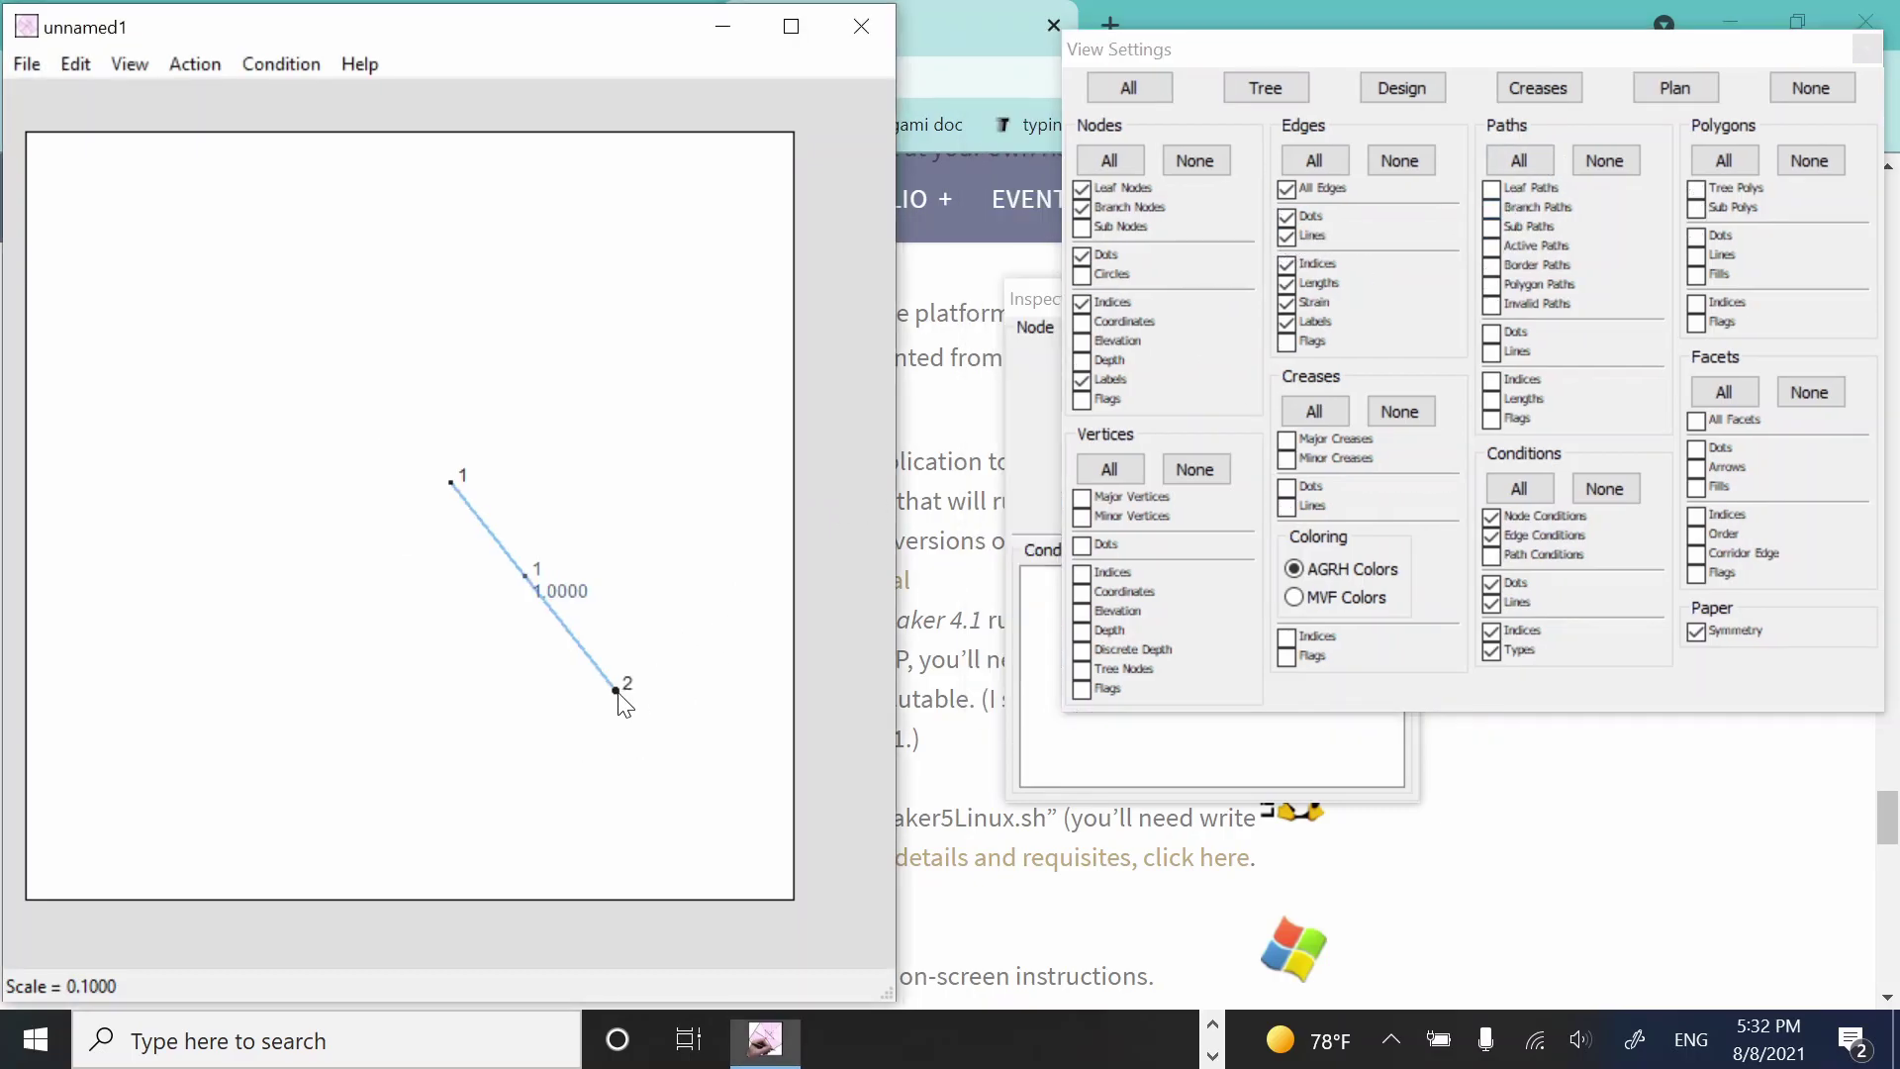
- Reposition the two nodes so their edge runs nearly vertically, and branch a third node rightward from the lower one
left_click_drag(627, 692, 317, 641)
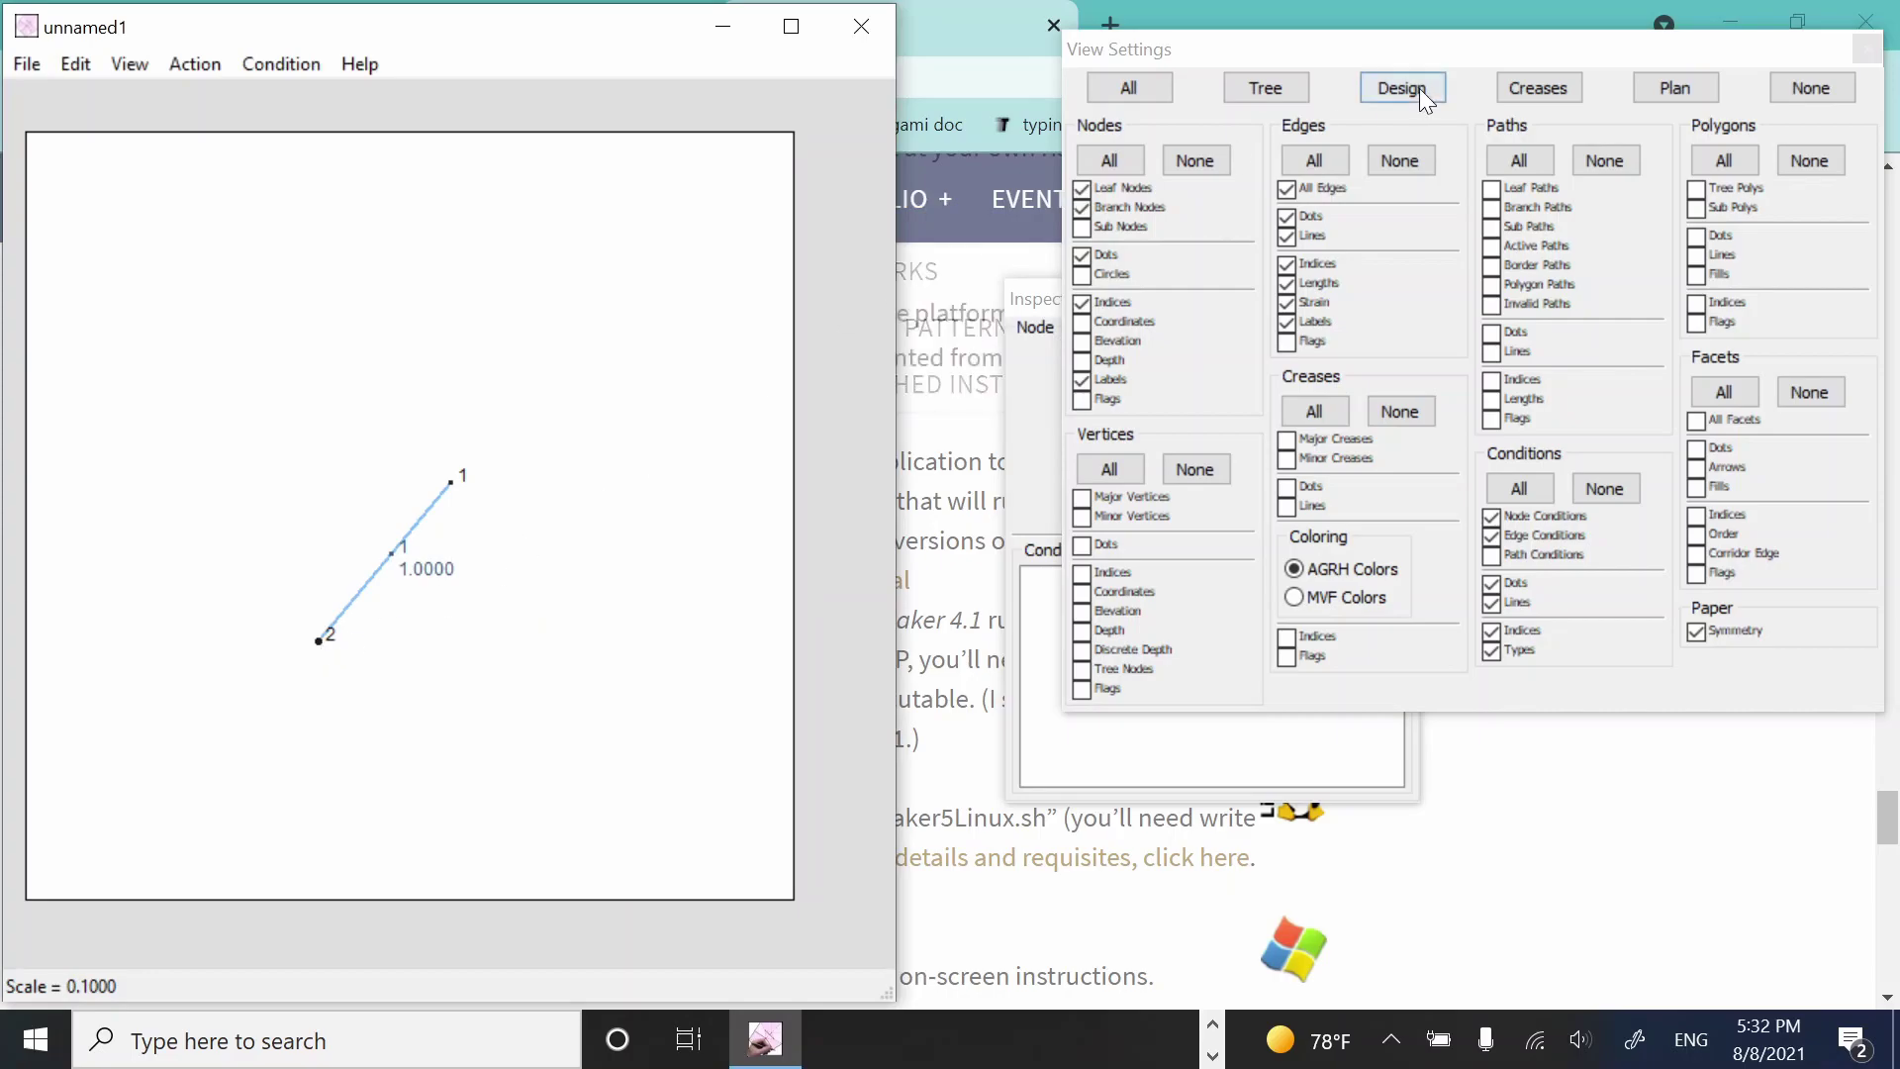
left_click_drag(452, 482, 427, 361)
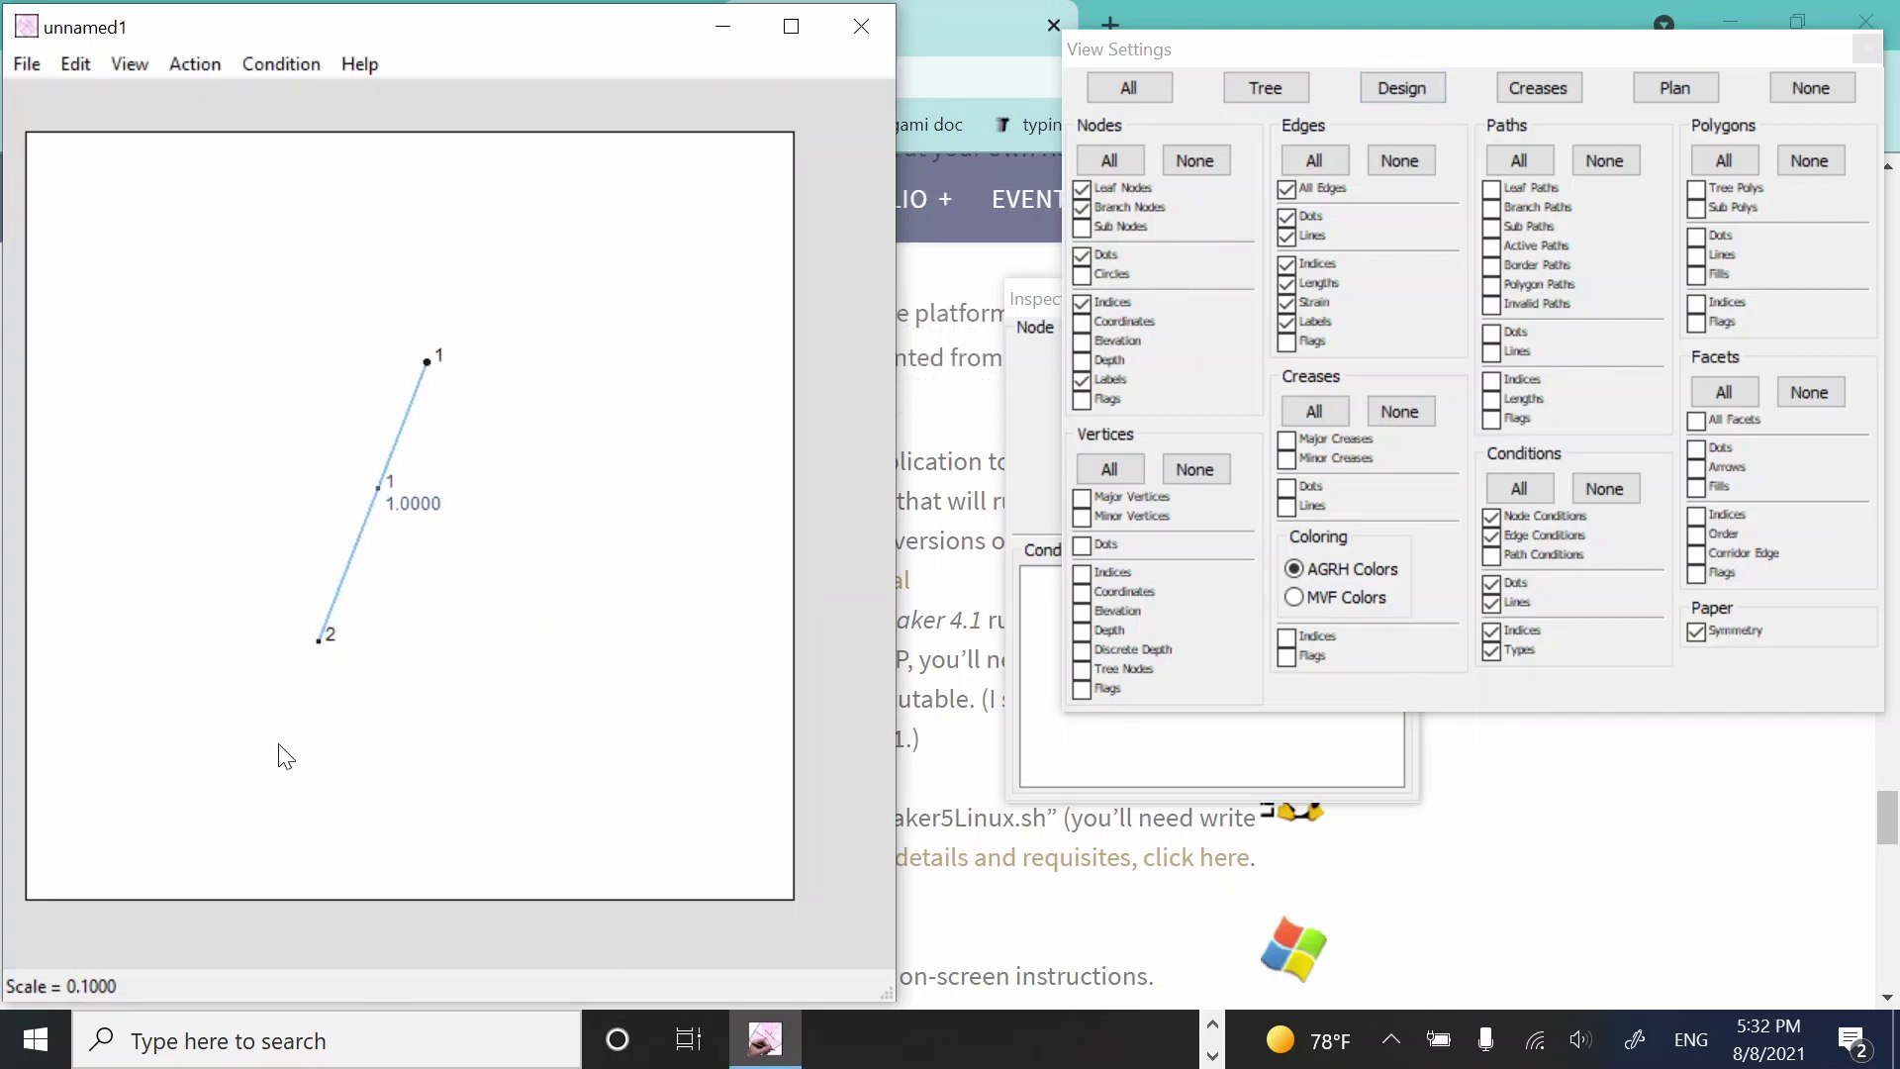
left_click_drag(320, 641, 554, 557)
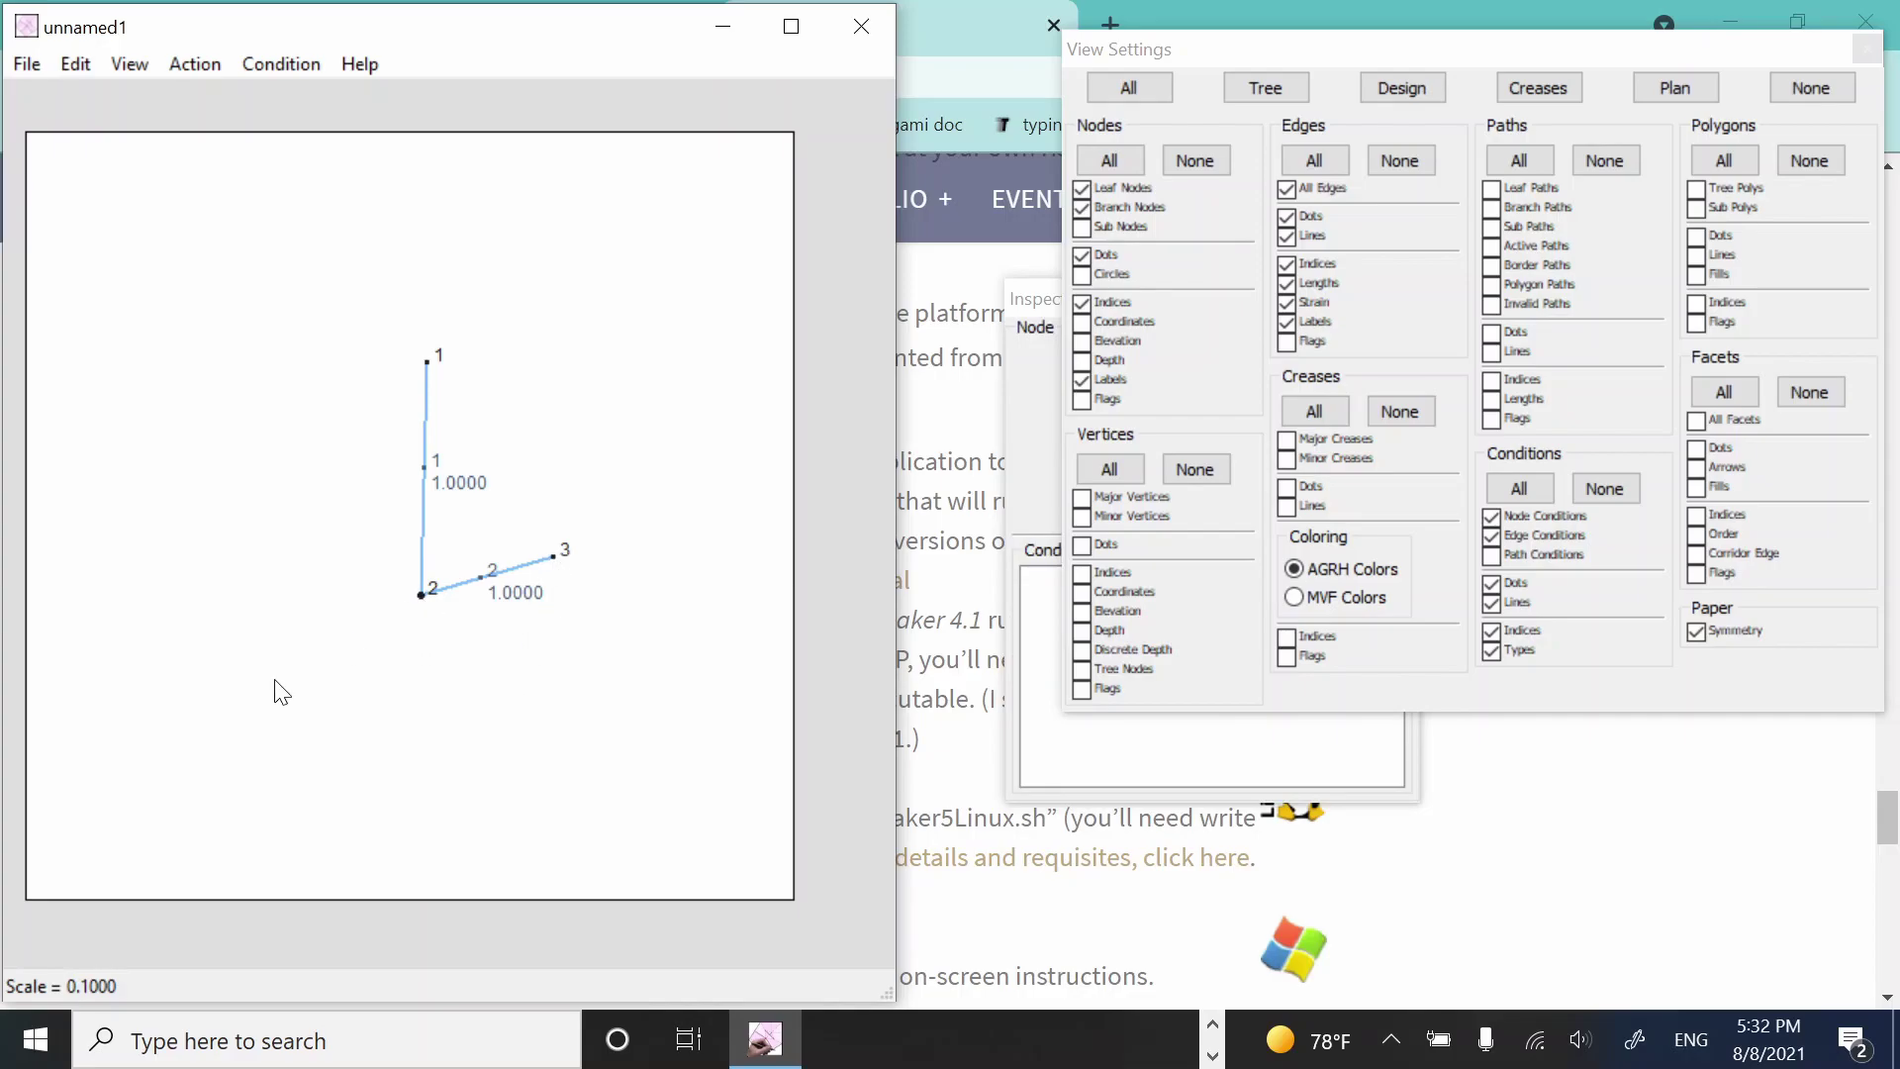
- Add two more nodes branching from the central node, one toward the lower left and one just below it
left_click(229, 697)
left_click(423, 595)
left_click(441, 694)
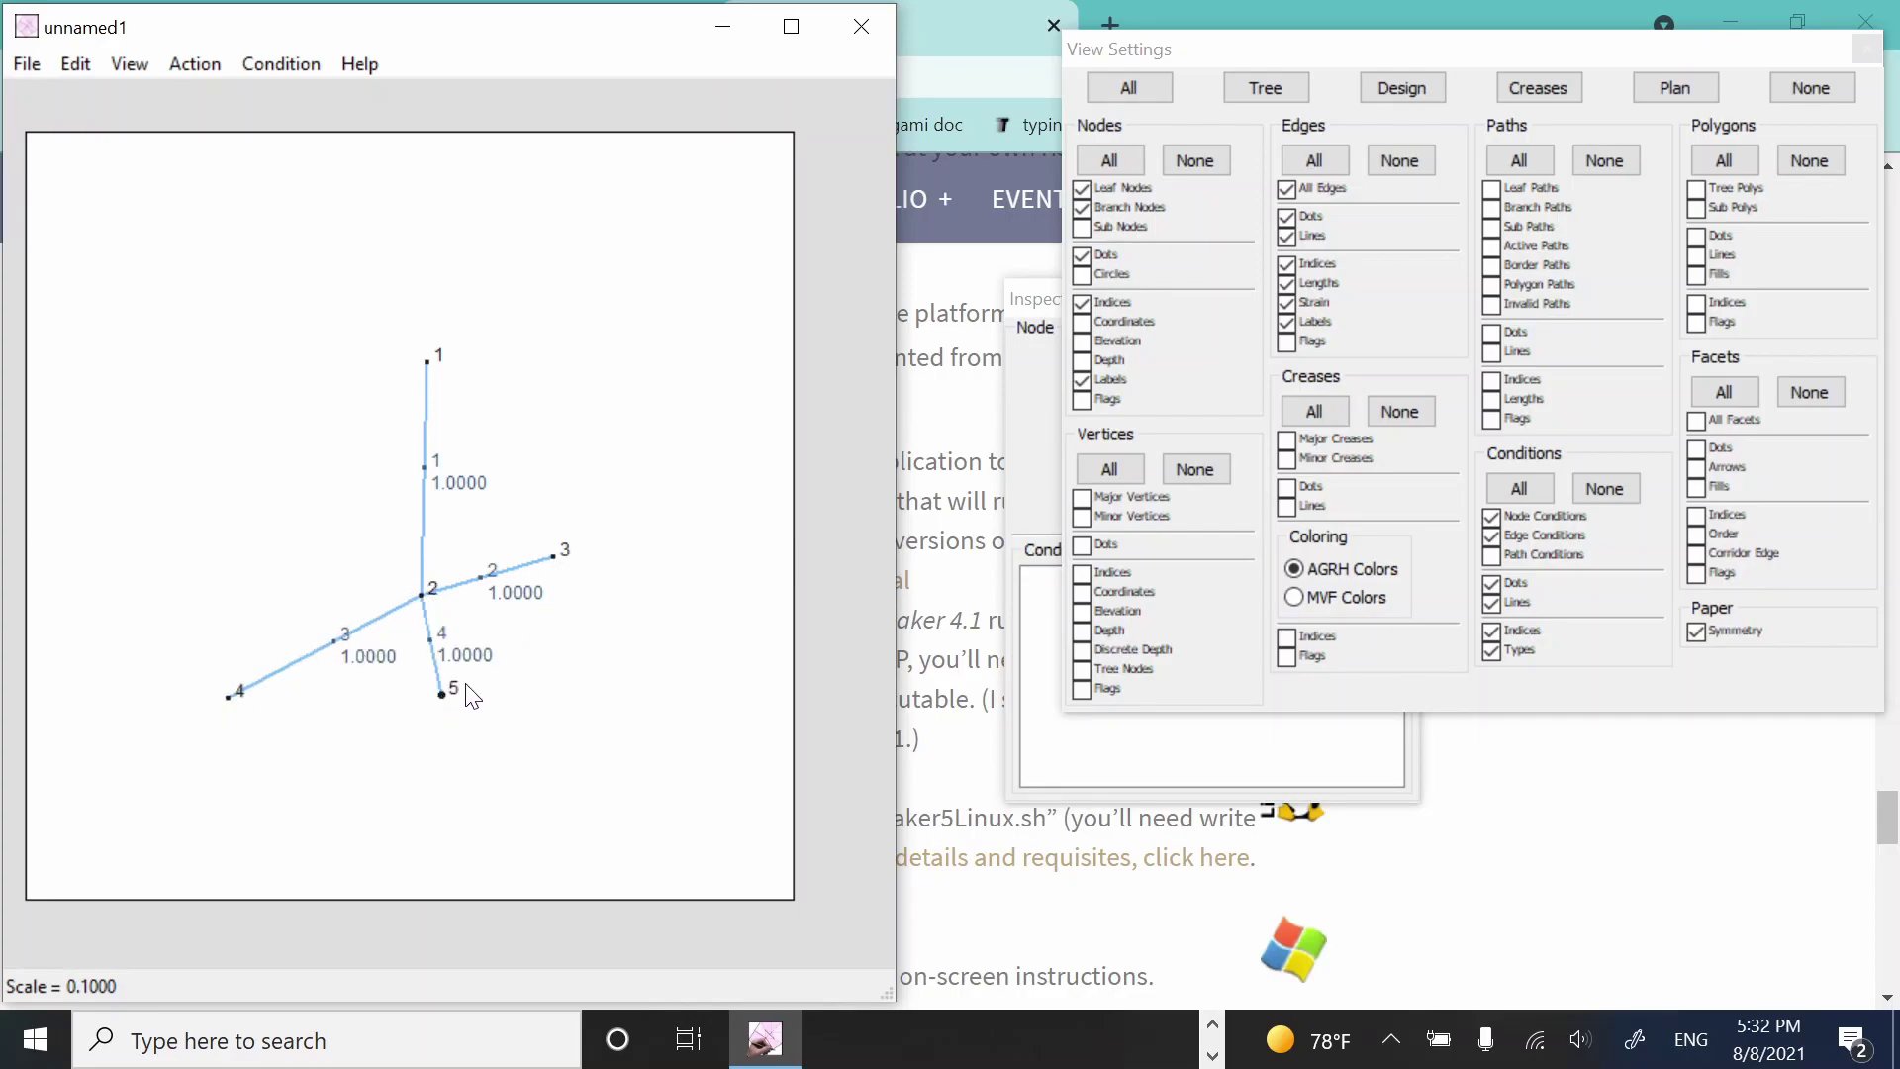
- Show the node circles and add two nodes, one to the upper left of the central node and one extending right from the bottom node
left_click(1082, 275)
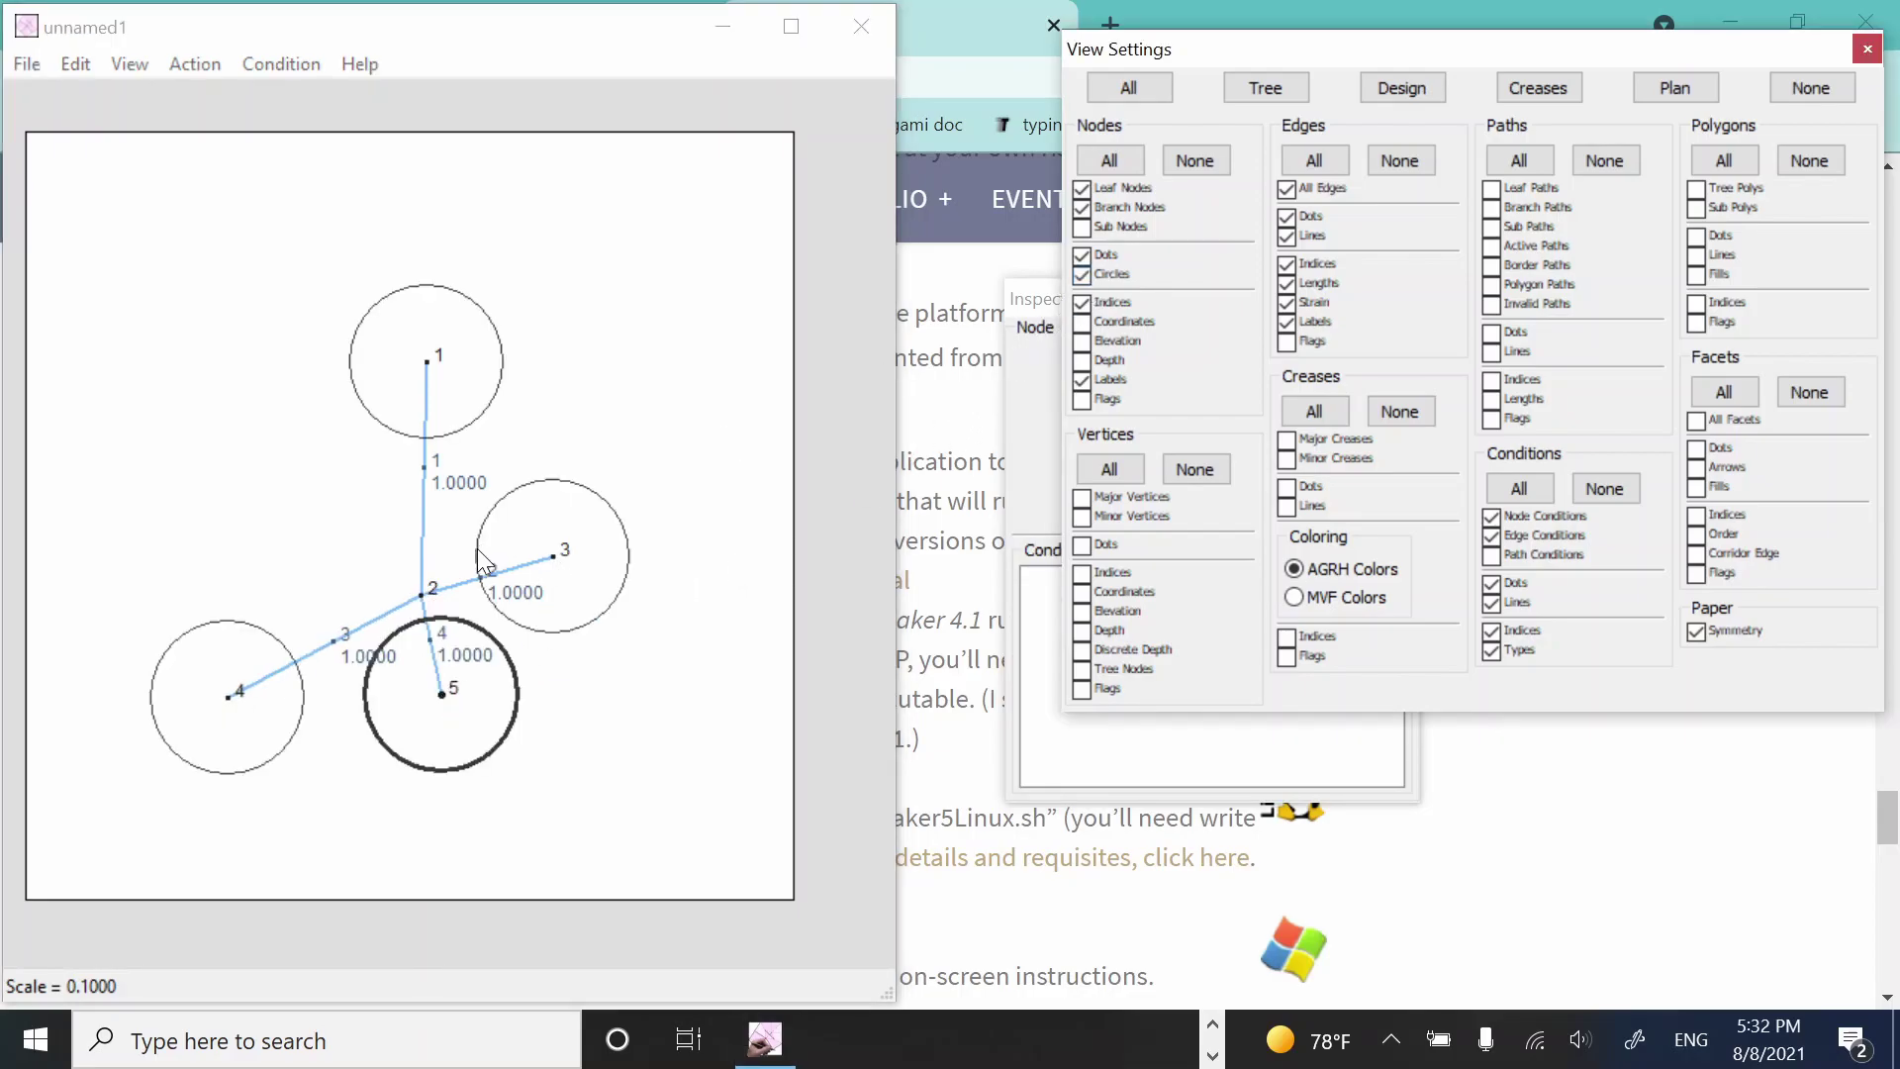
left_click(422, 596)
left_click(273, 484)
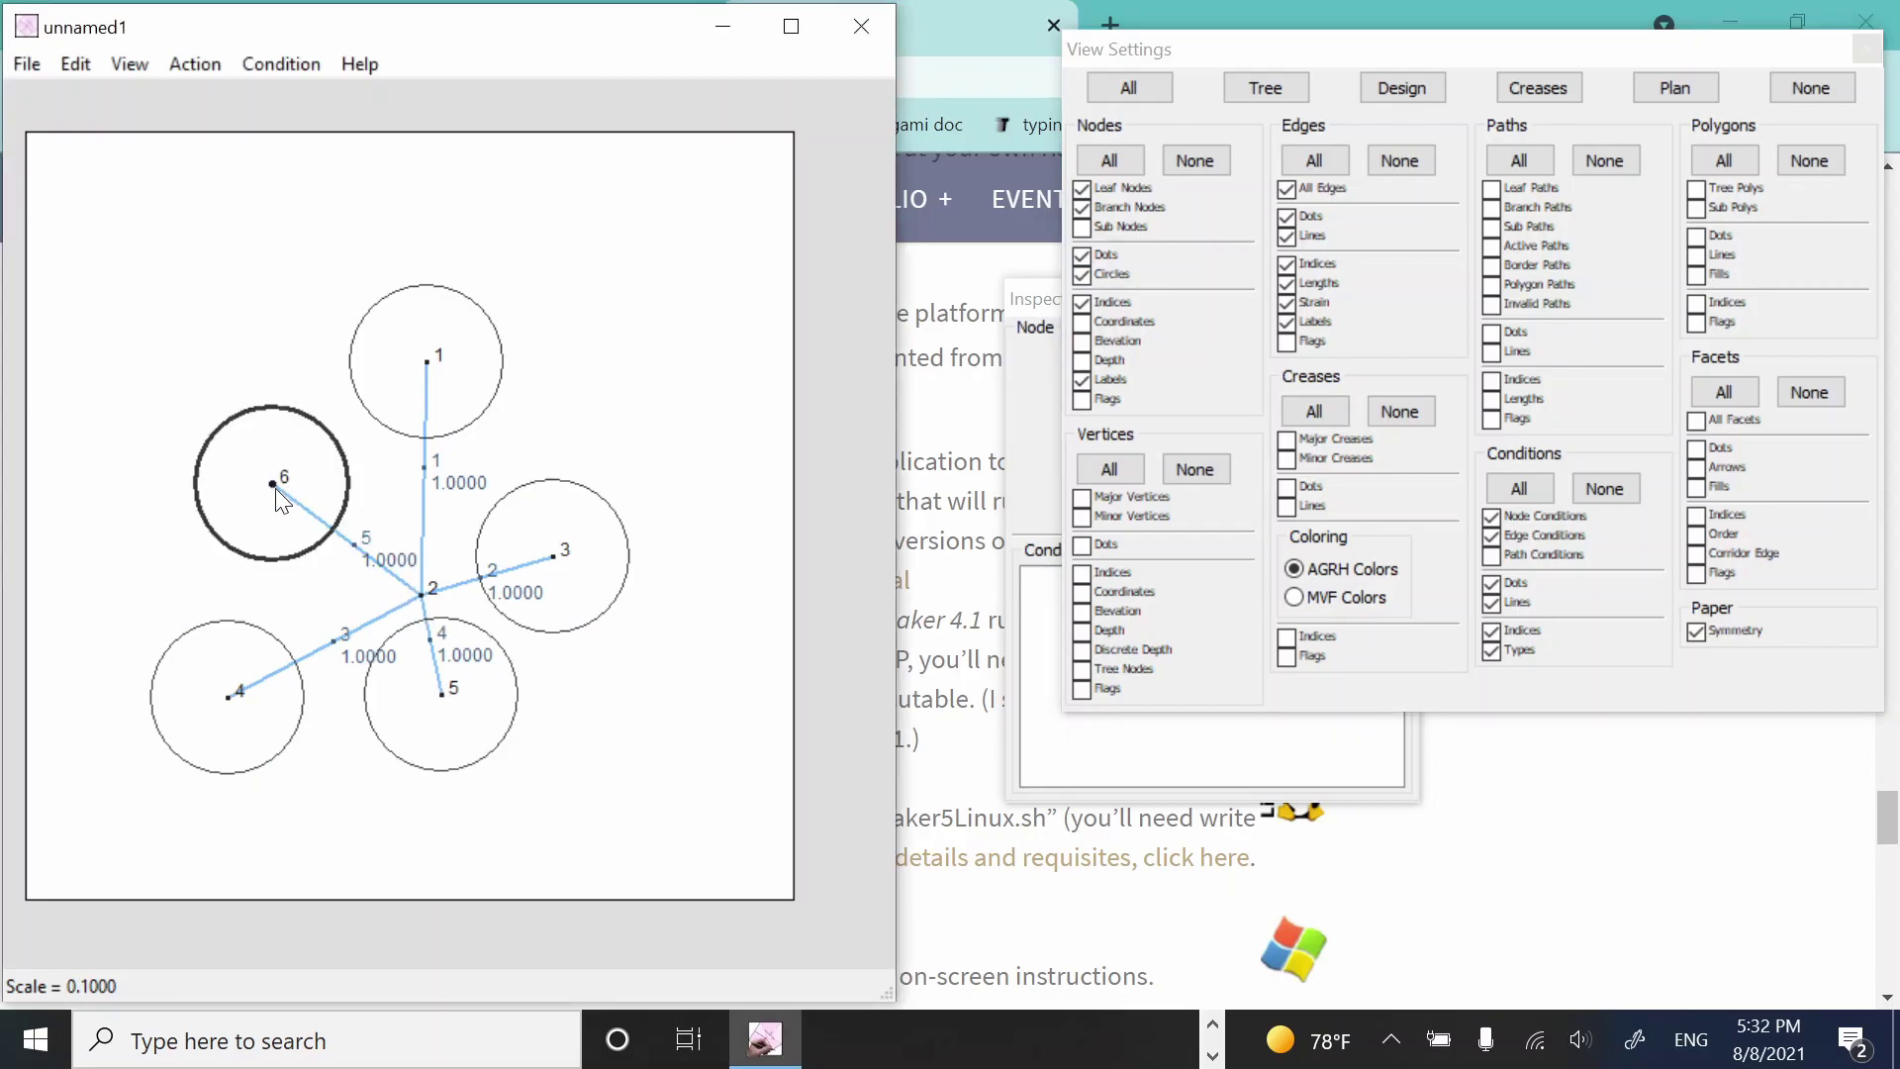
left_click(443, 698)
left_click(618, 716)
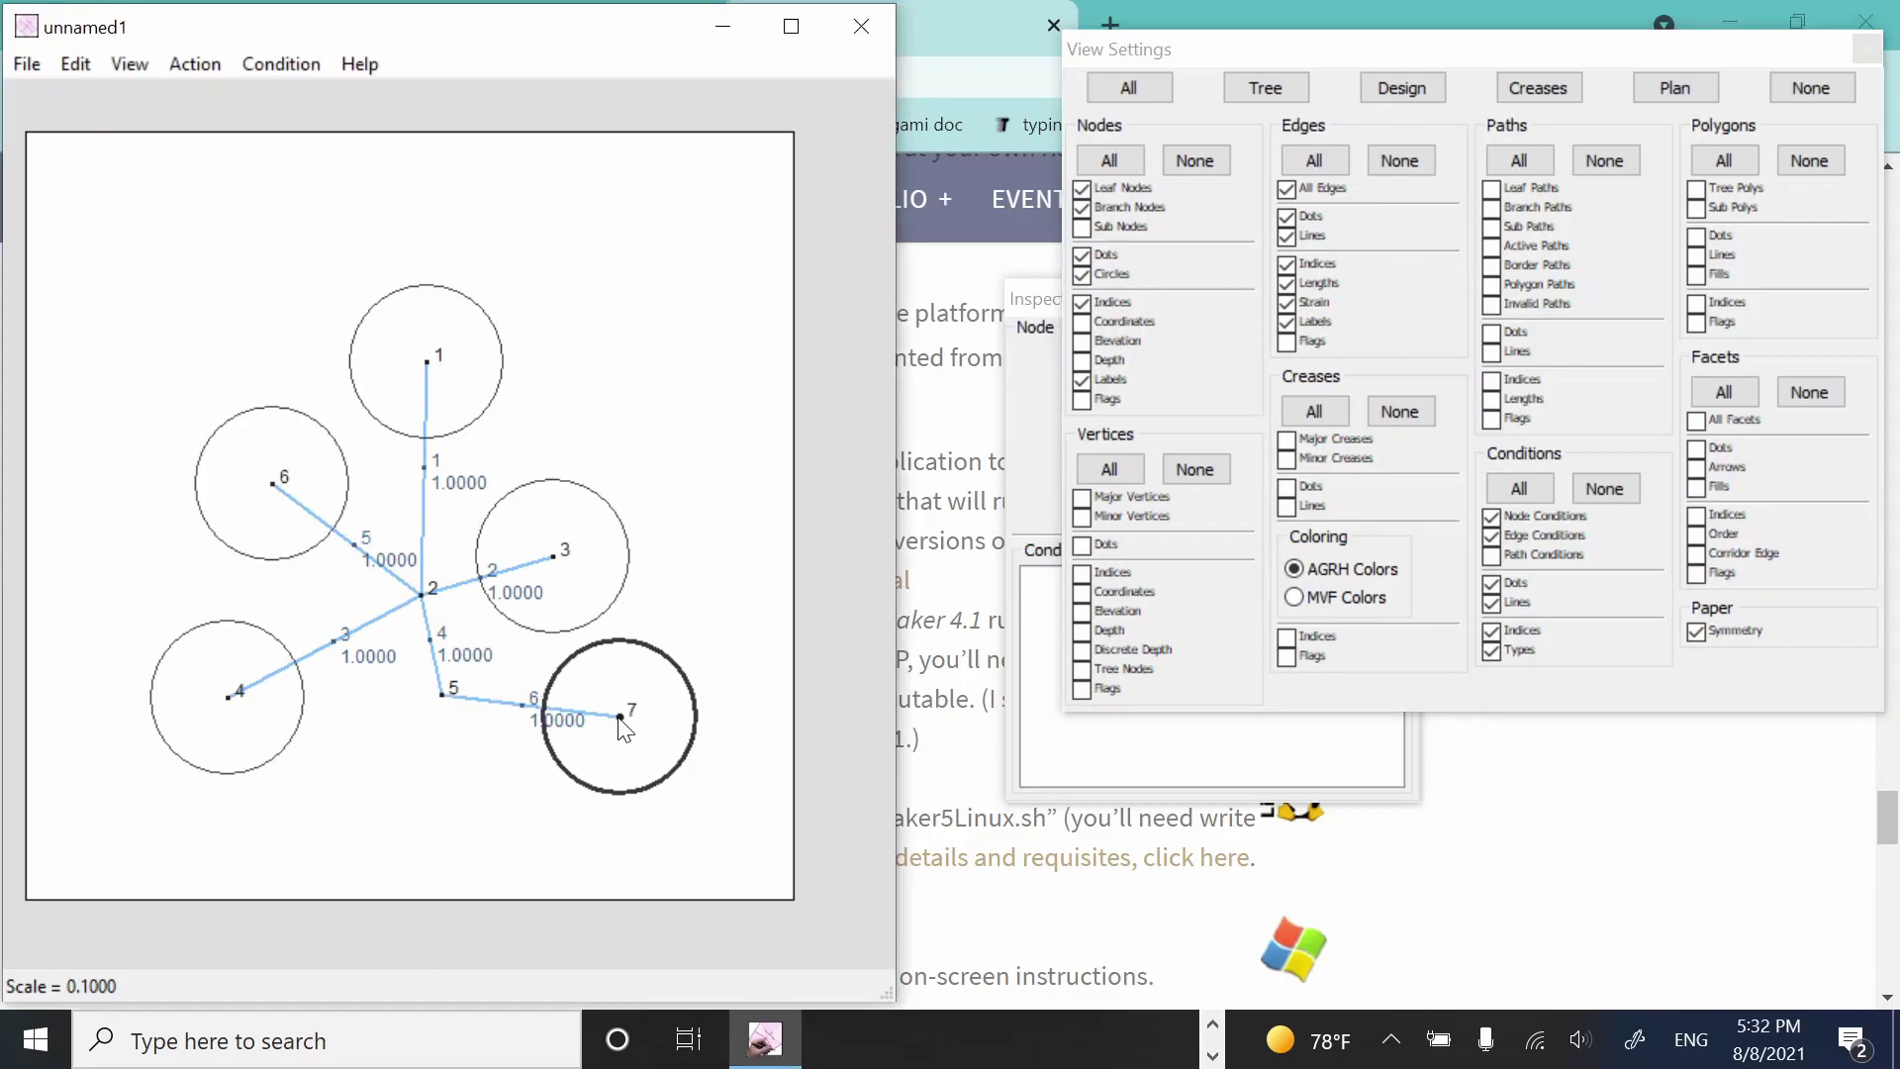
- Add a node branching toward the lower left from the lower branch node as the second leg
left_click(444, 700)
left_click(404, 794)
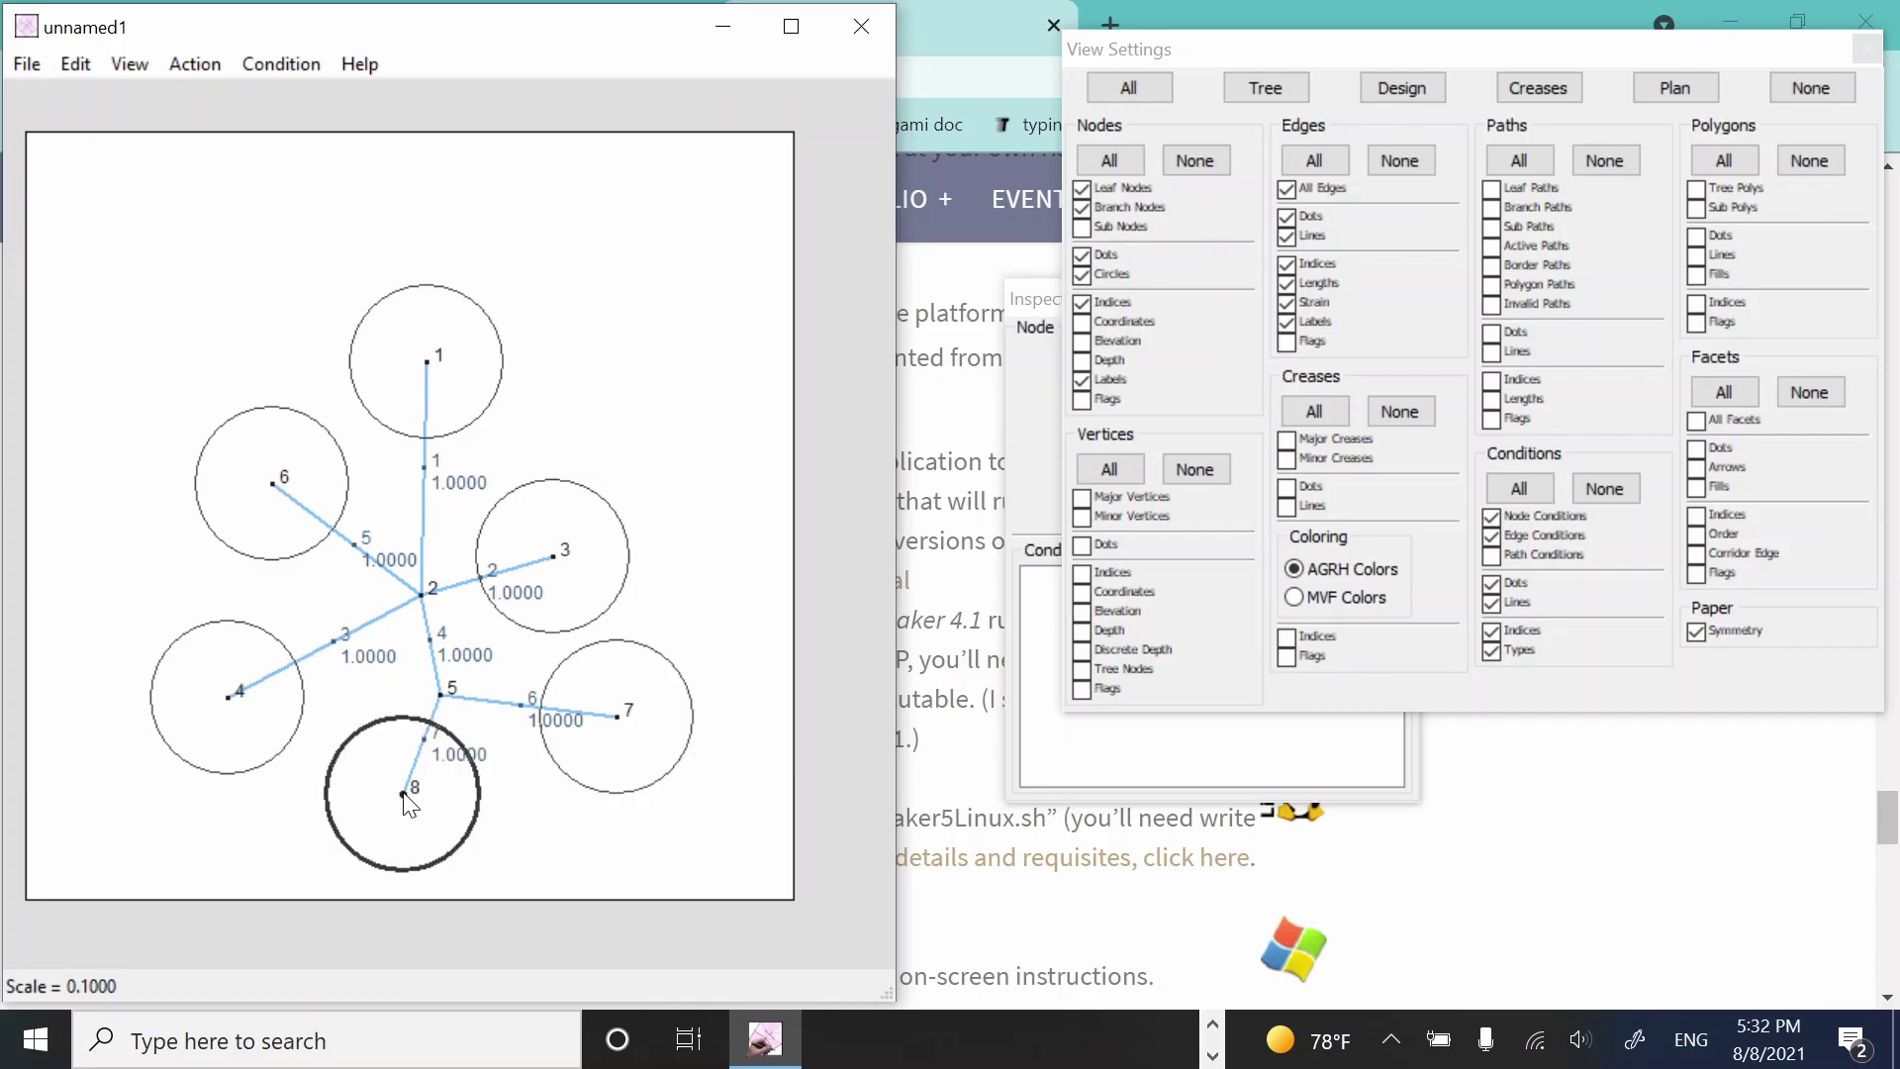
- Set the length of the edge joining the two branch nodes to 3 and both leg edges to 4
left_click(431, 645)
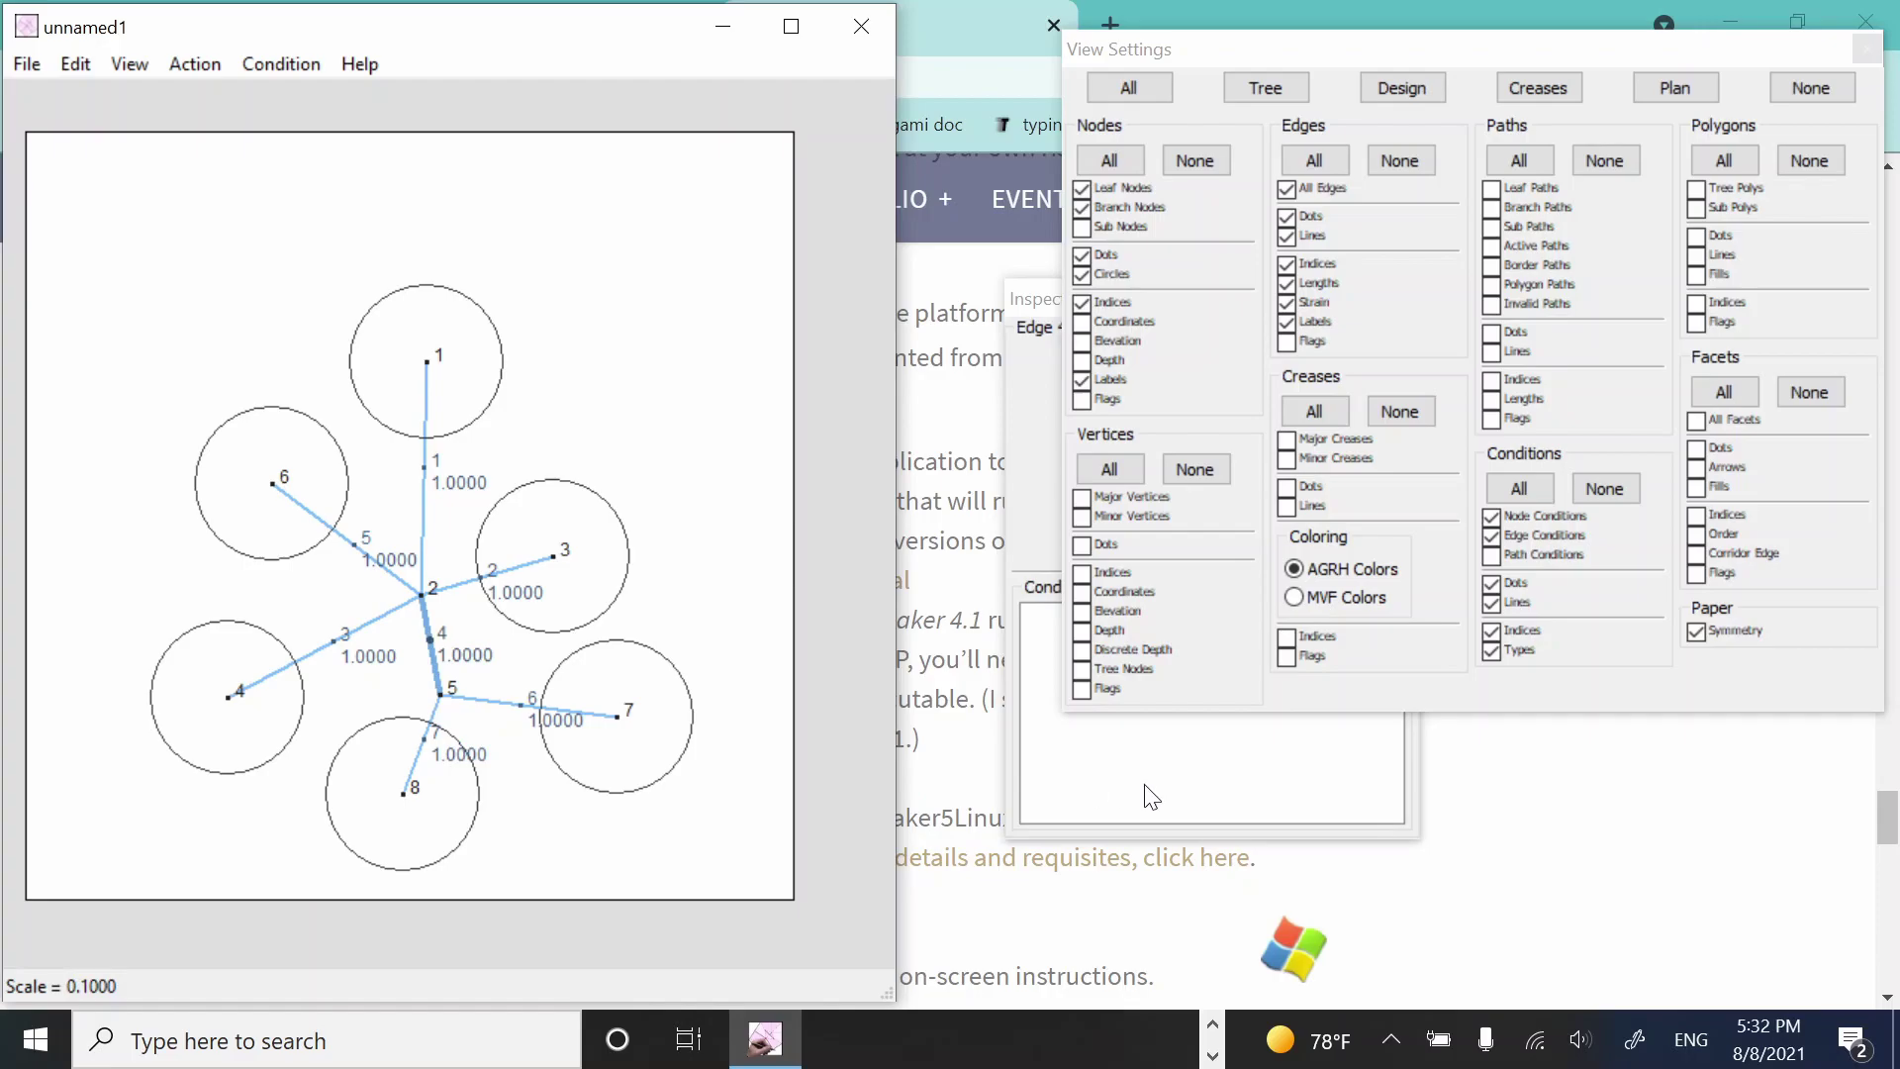
left_click(466, 677)
left_click(437, 674)
left_click(1202, 770)
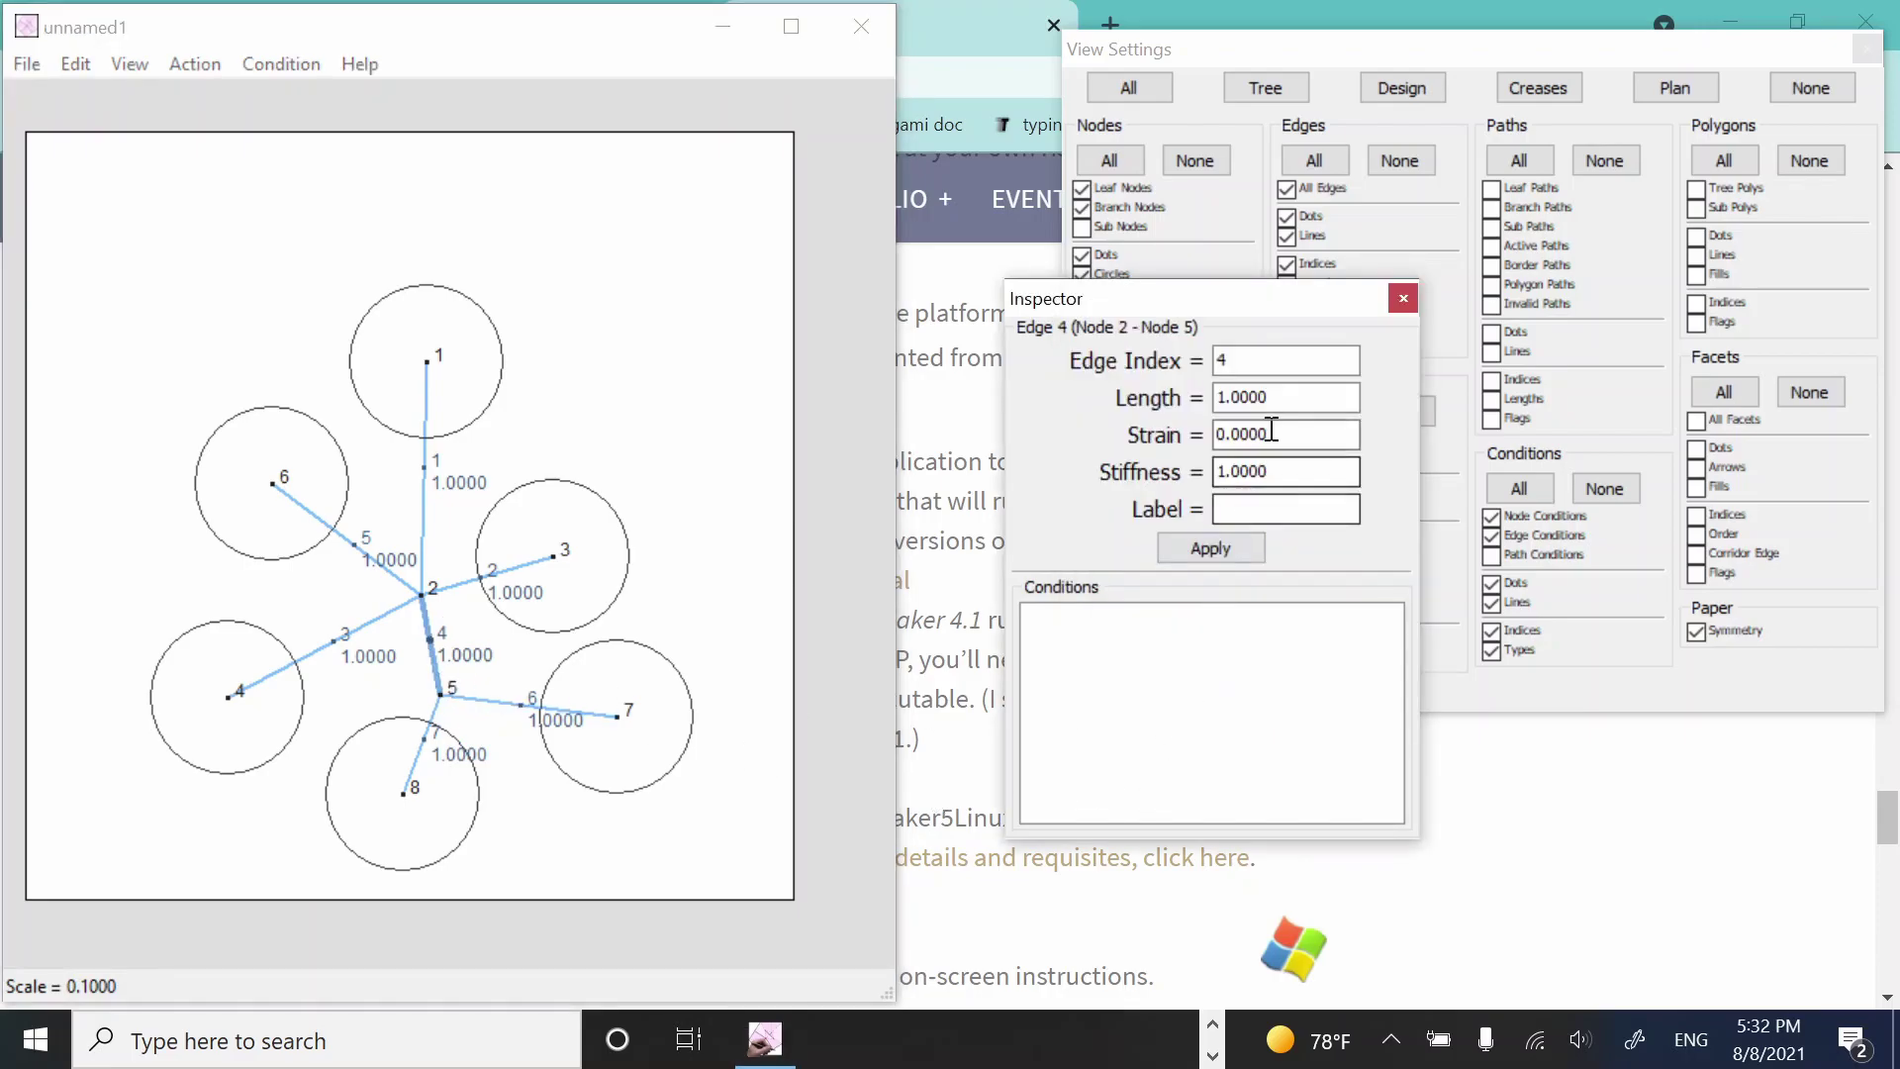
double_click(1258, 401)
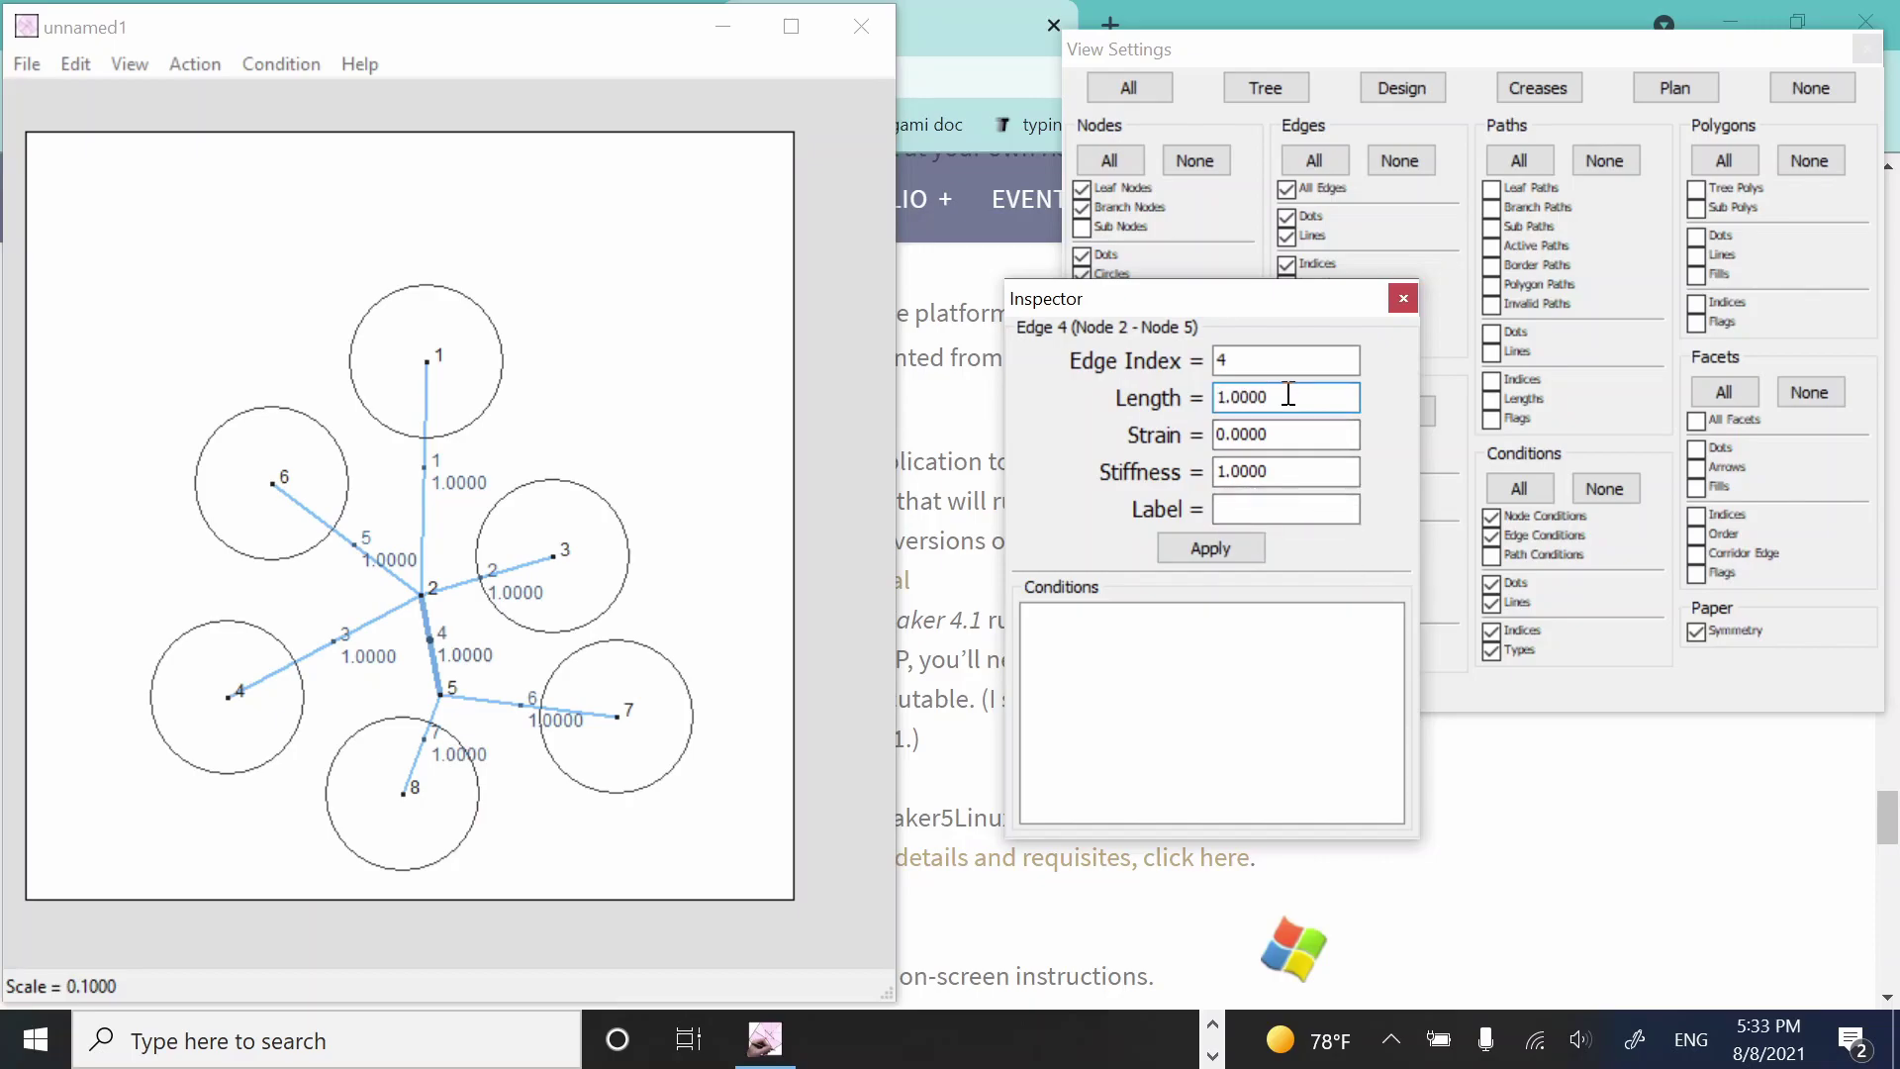
type("3")
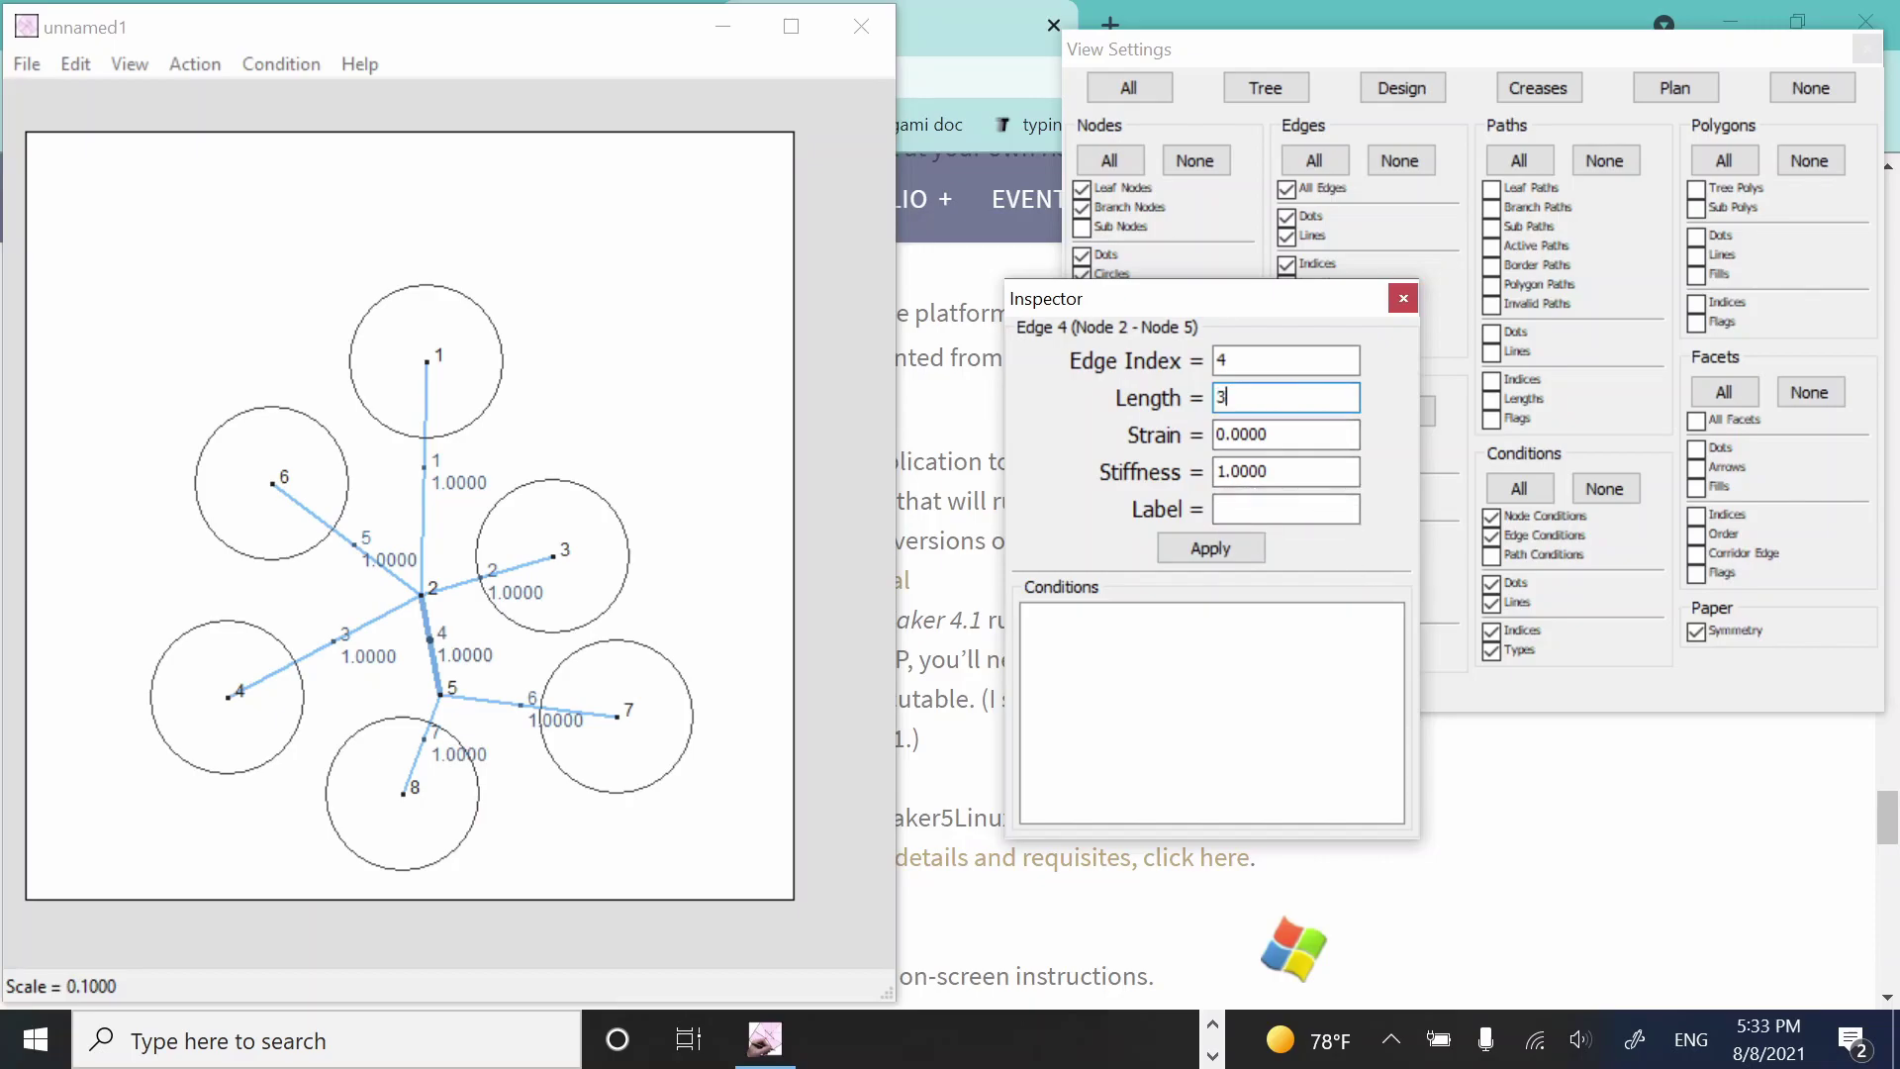
left_click(1183, 555)
left_click(723, 589)
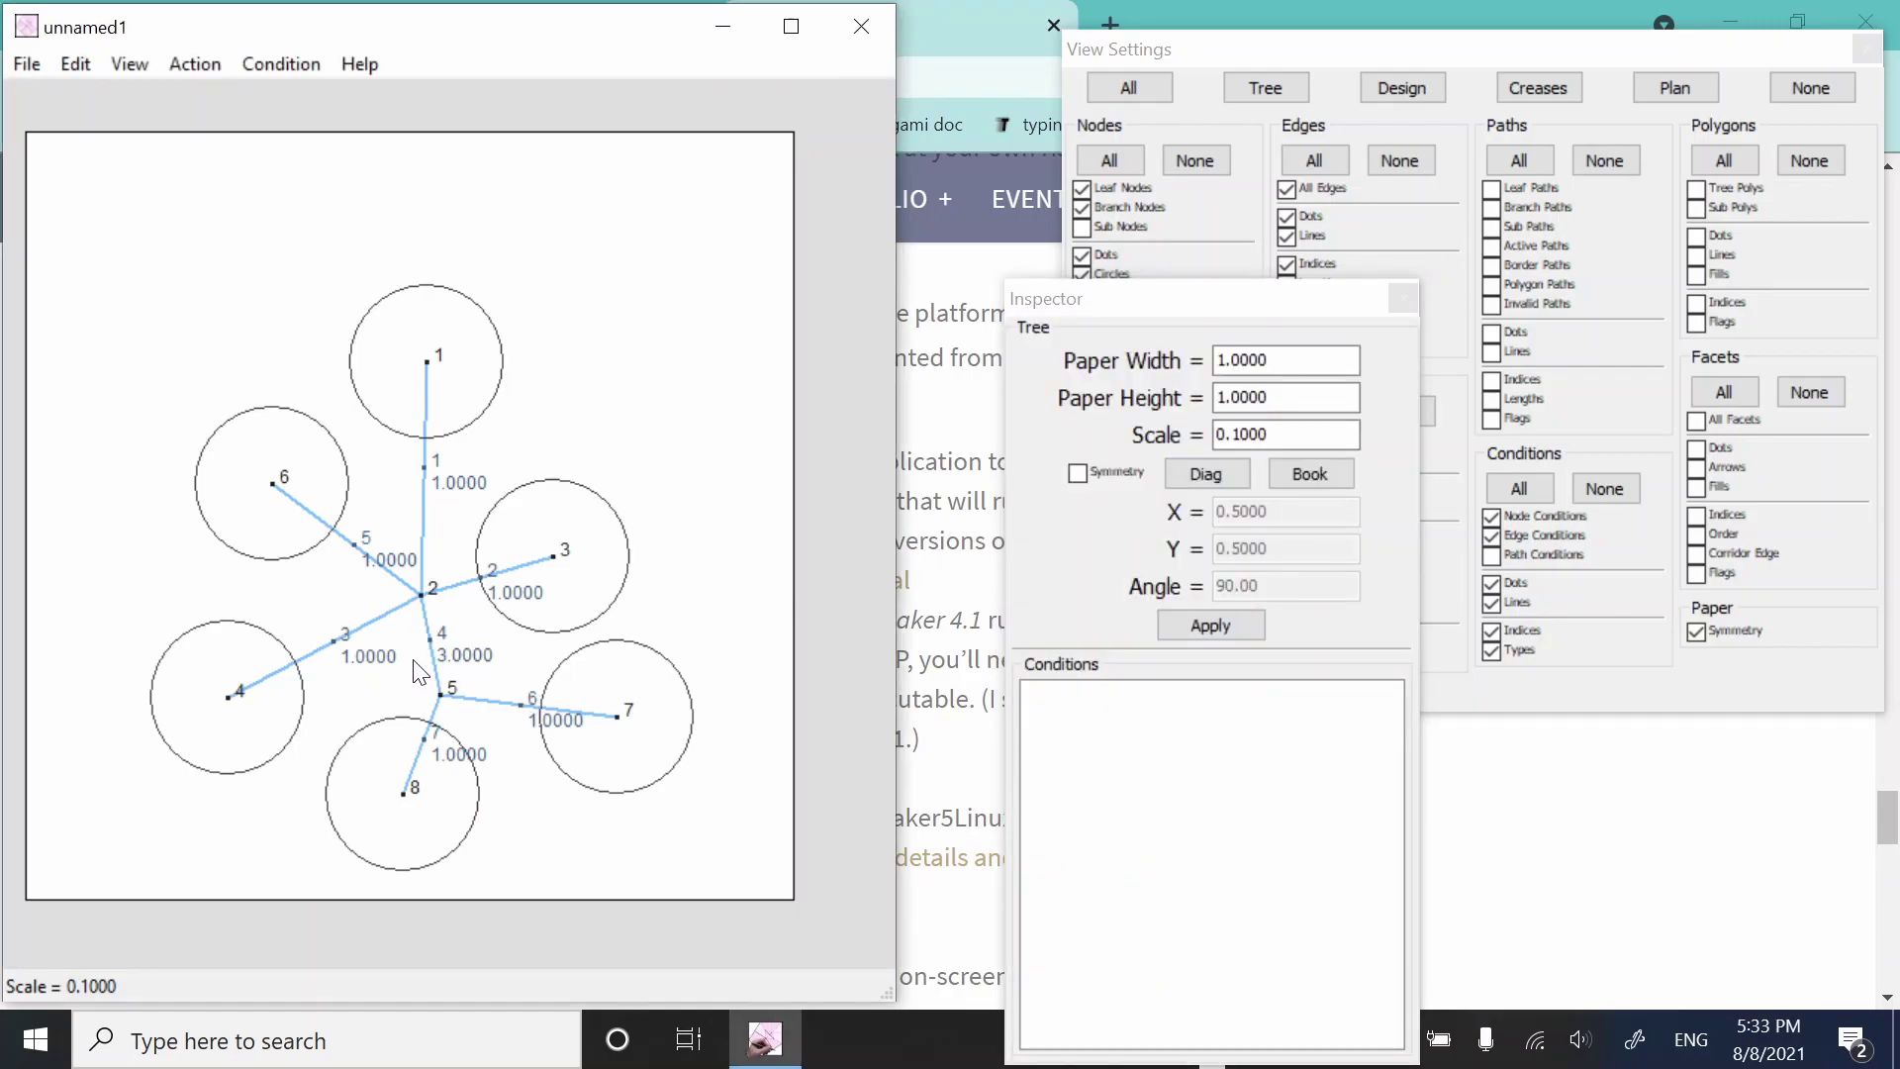
left_click(441, 647)
left_click(458, 663)
- Toggle all paths on and off, then reduce the edge display to lines and lengths and hide the node indices and labels, keeping circles
left_click(1535, 165)
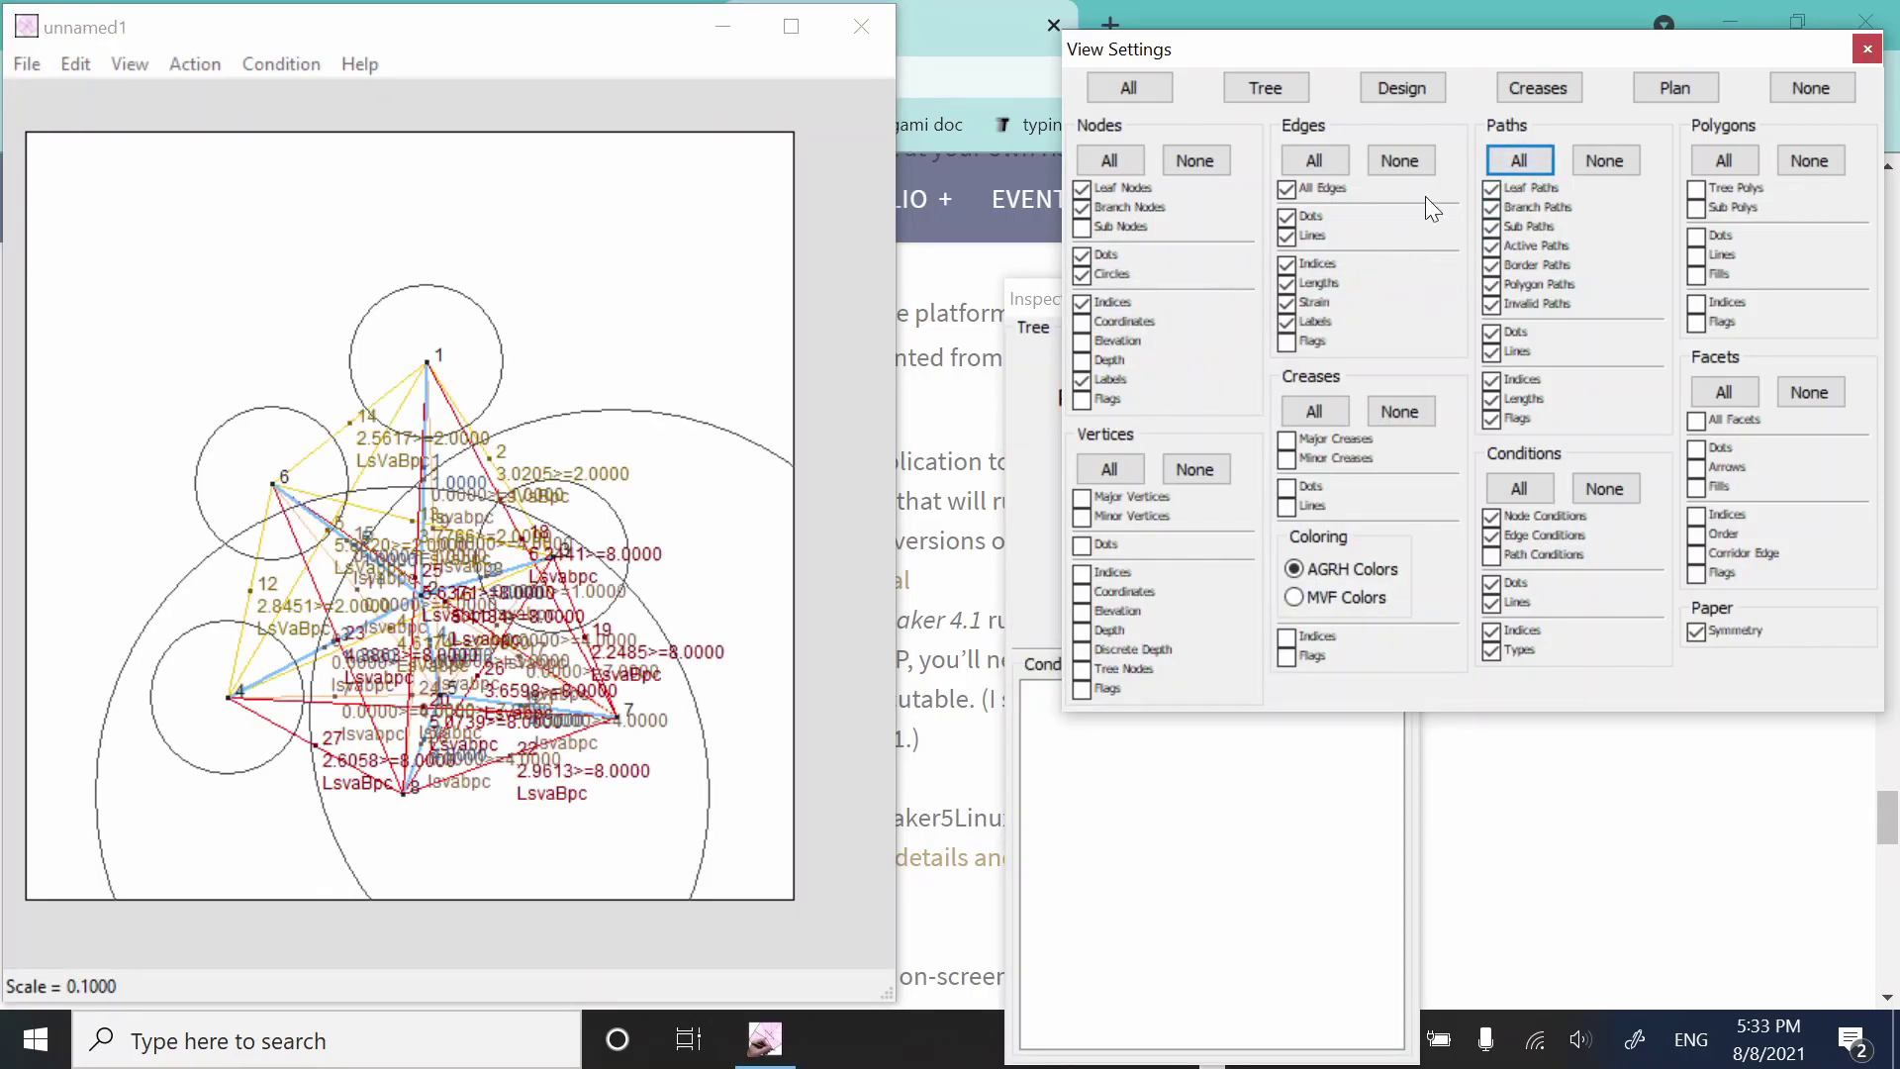
left_click(1604, 160)
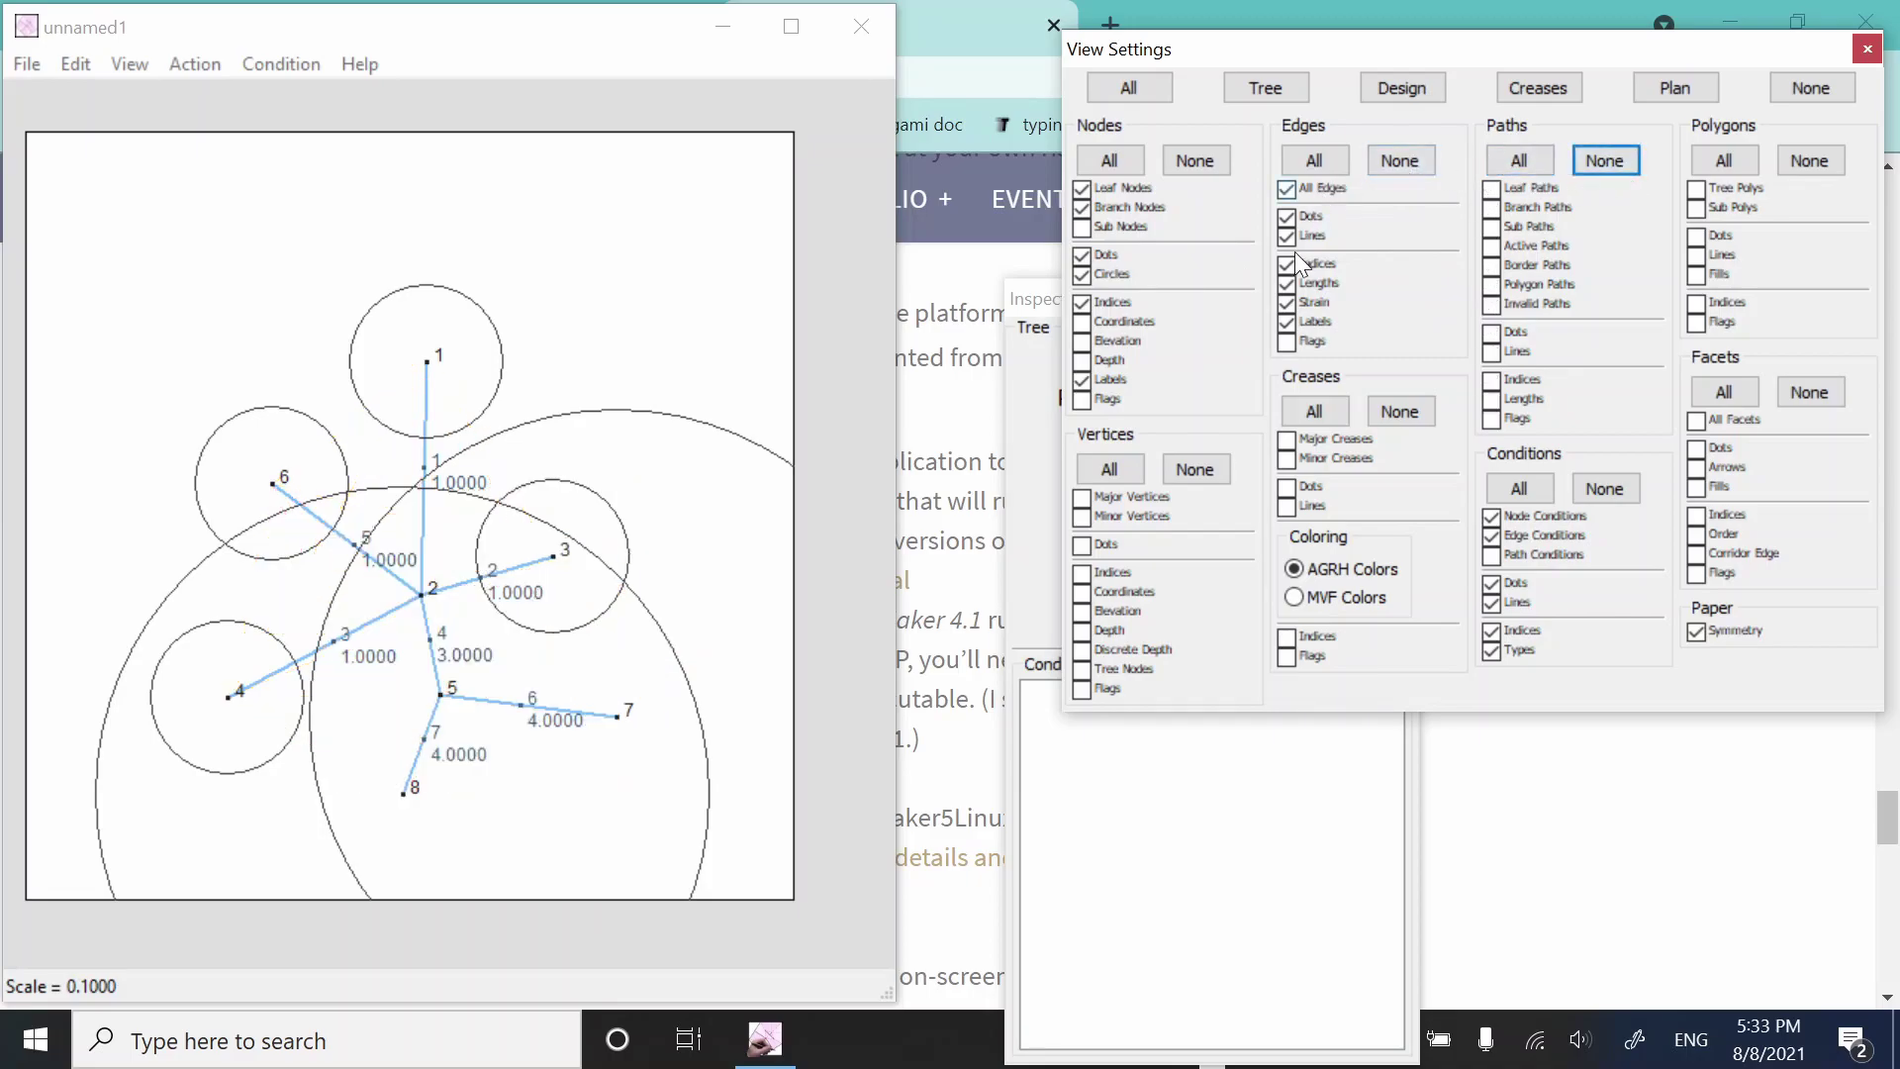
left_click(1286, 283)
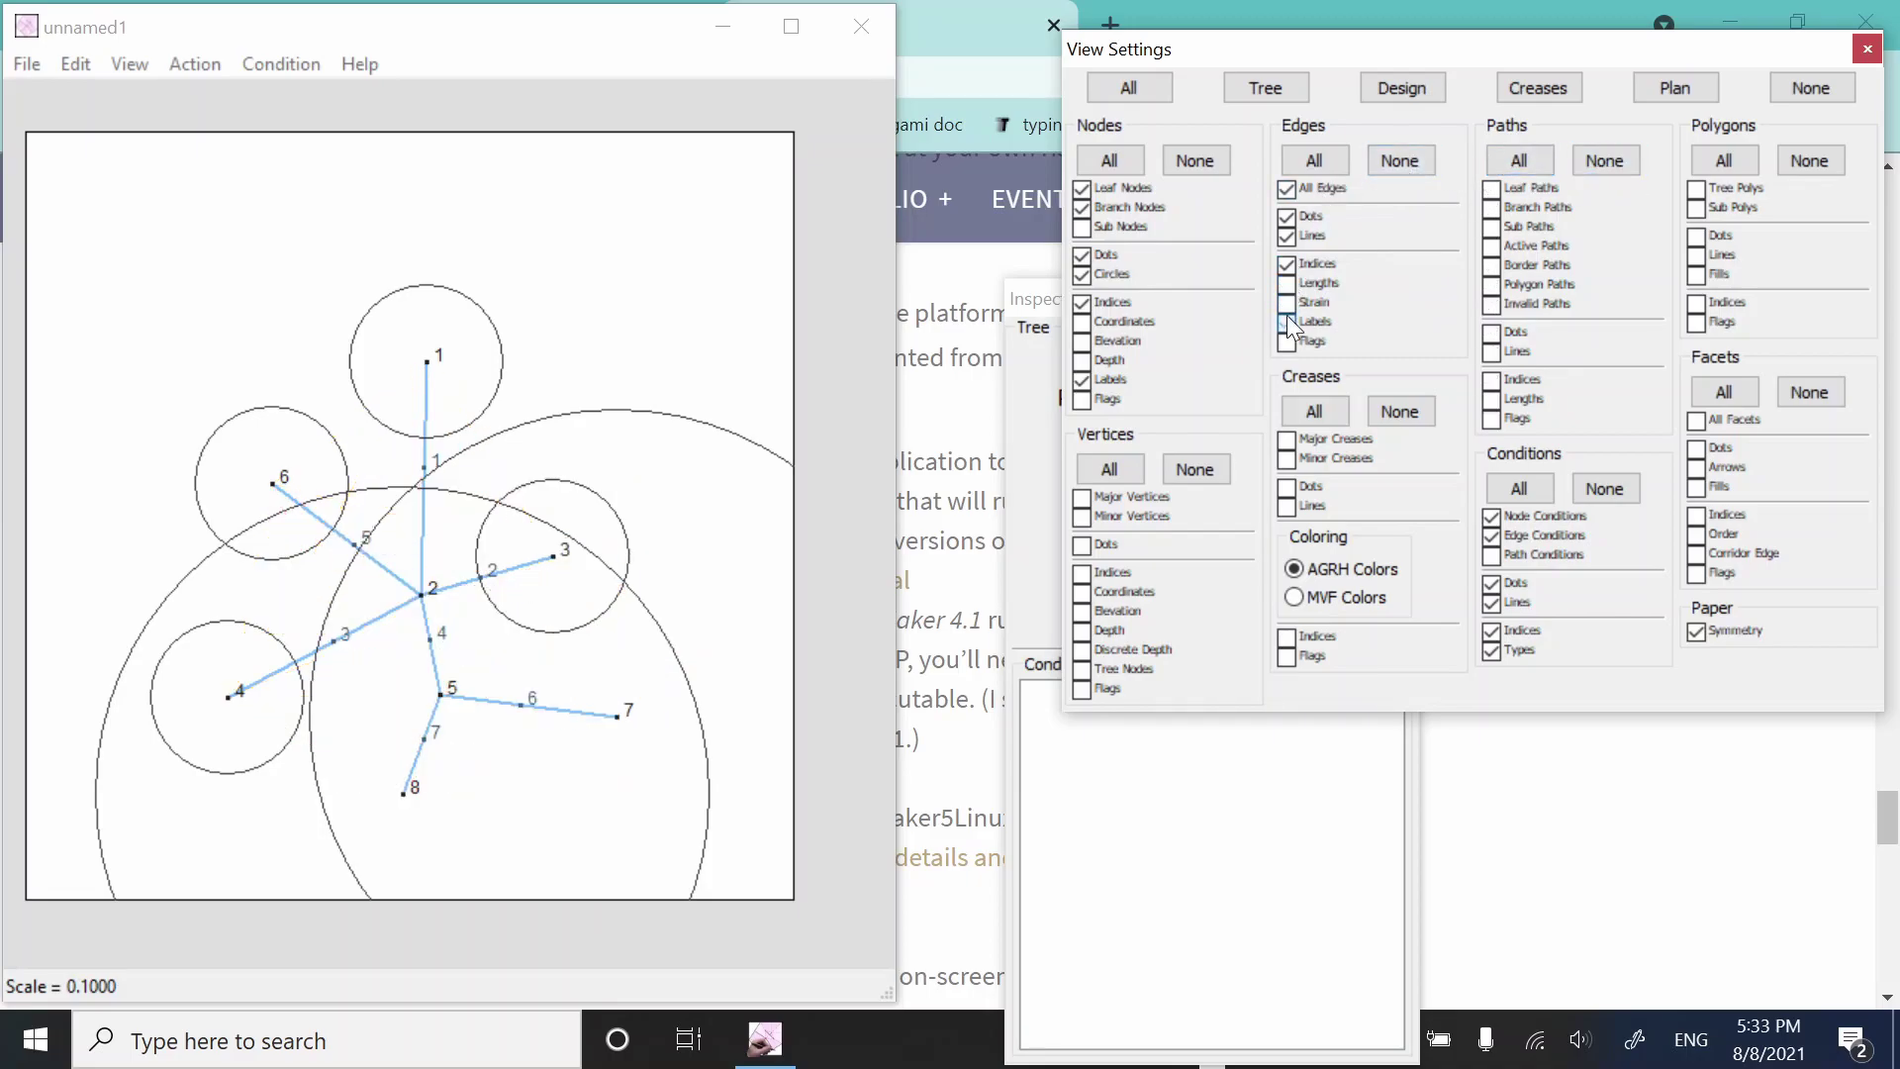
left_click(1294, 260)
left_click(1289, 282)
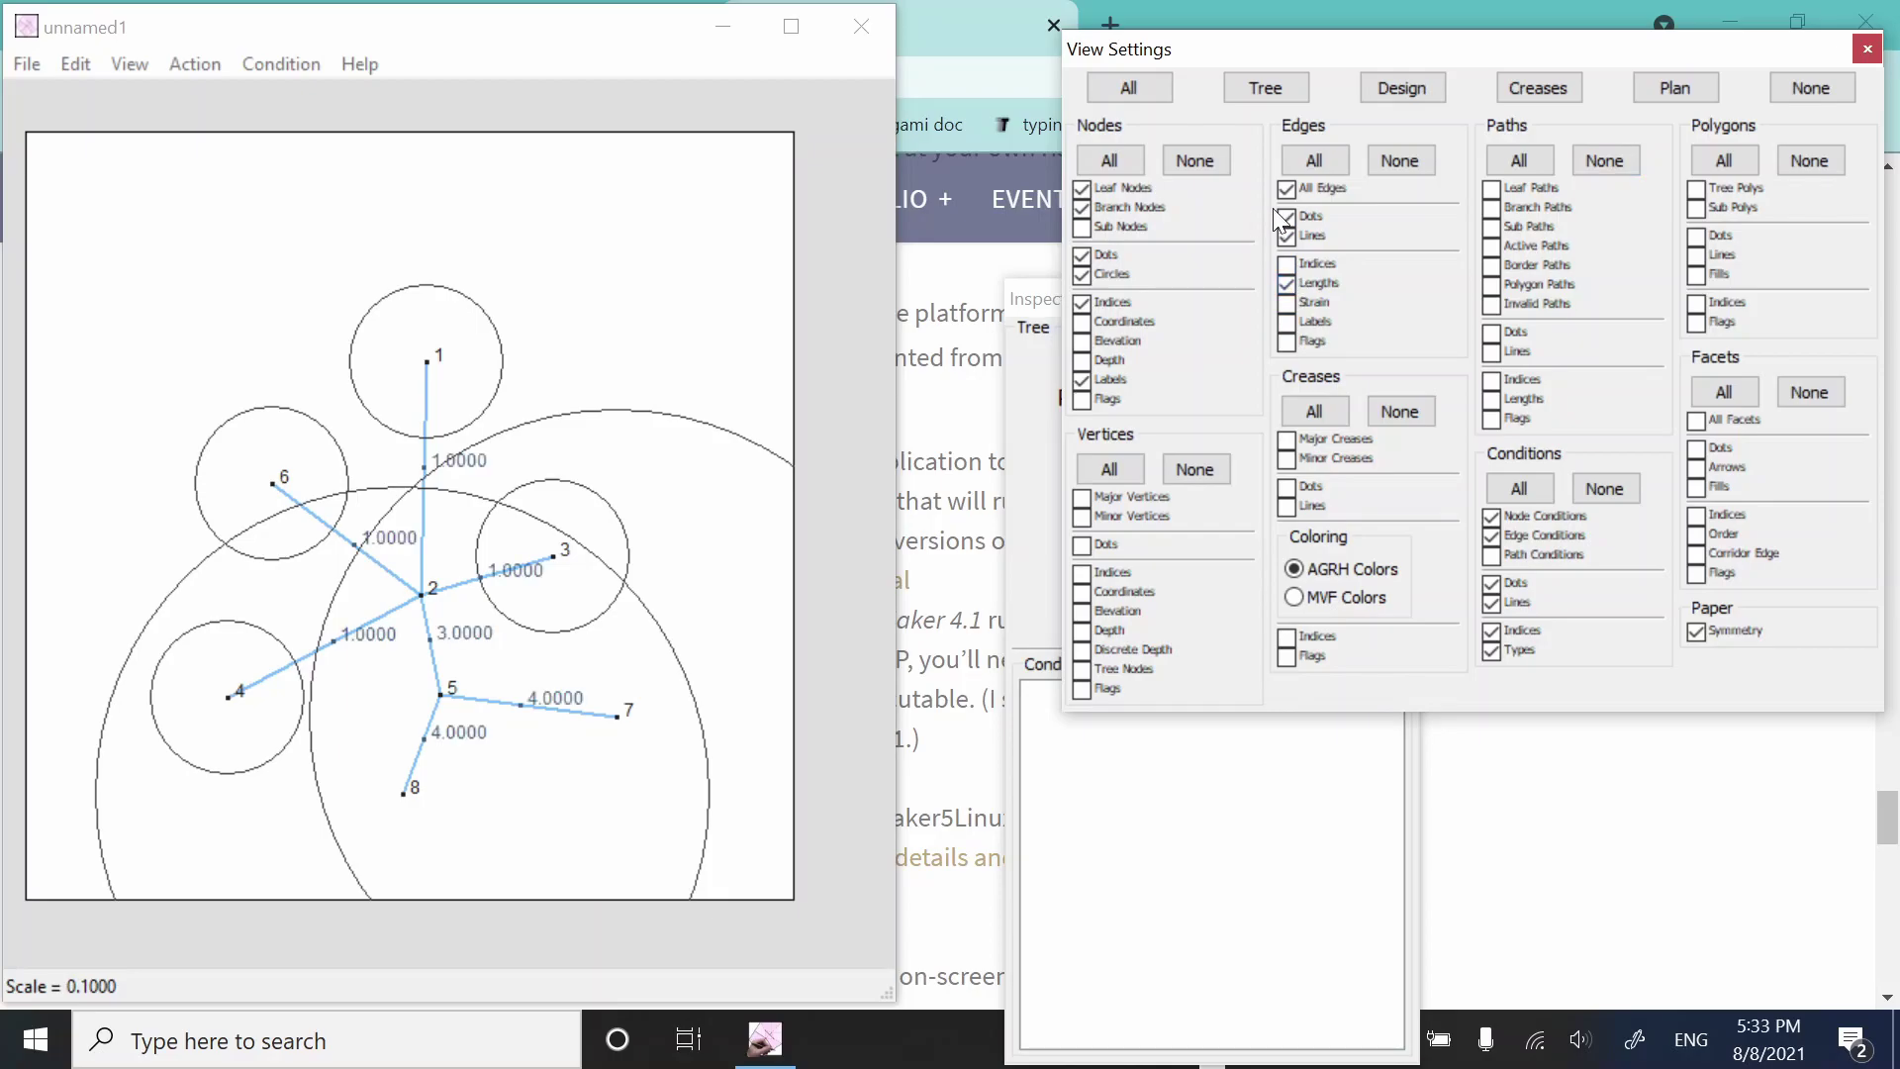
left_click(1287, 217)
left_click(1284, 236)
left_click(1284, 236)
left_click(1083, 274)
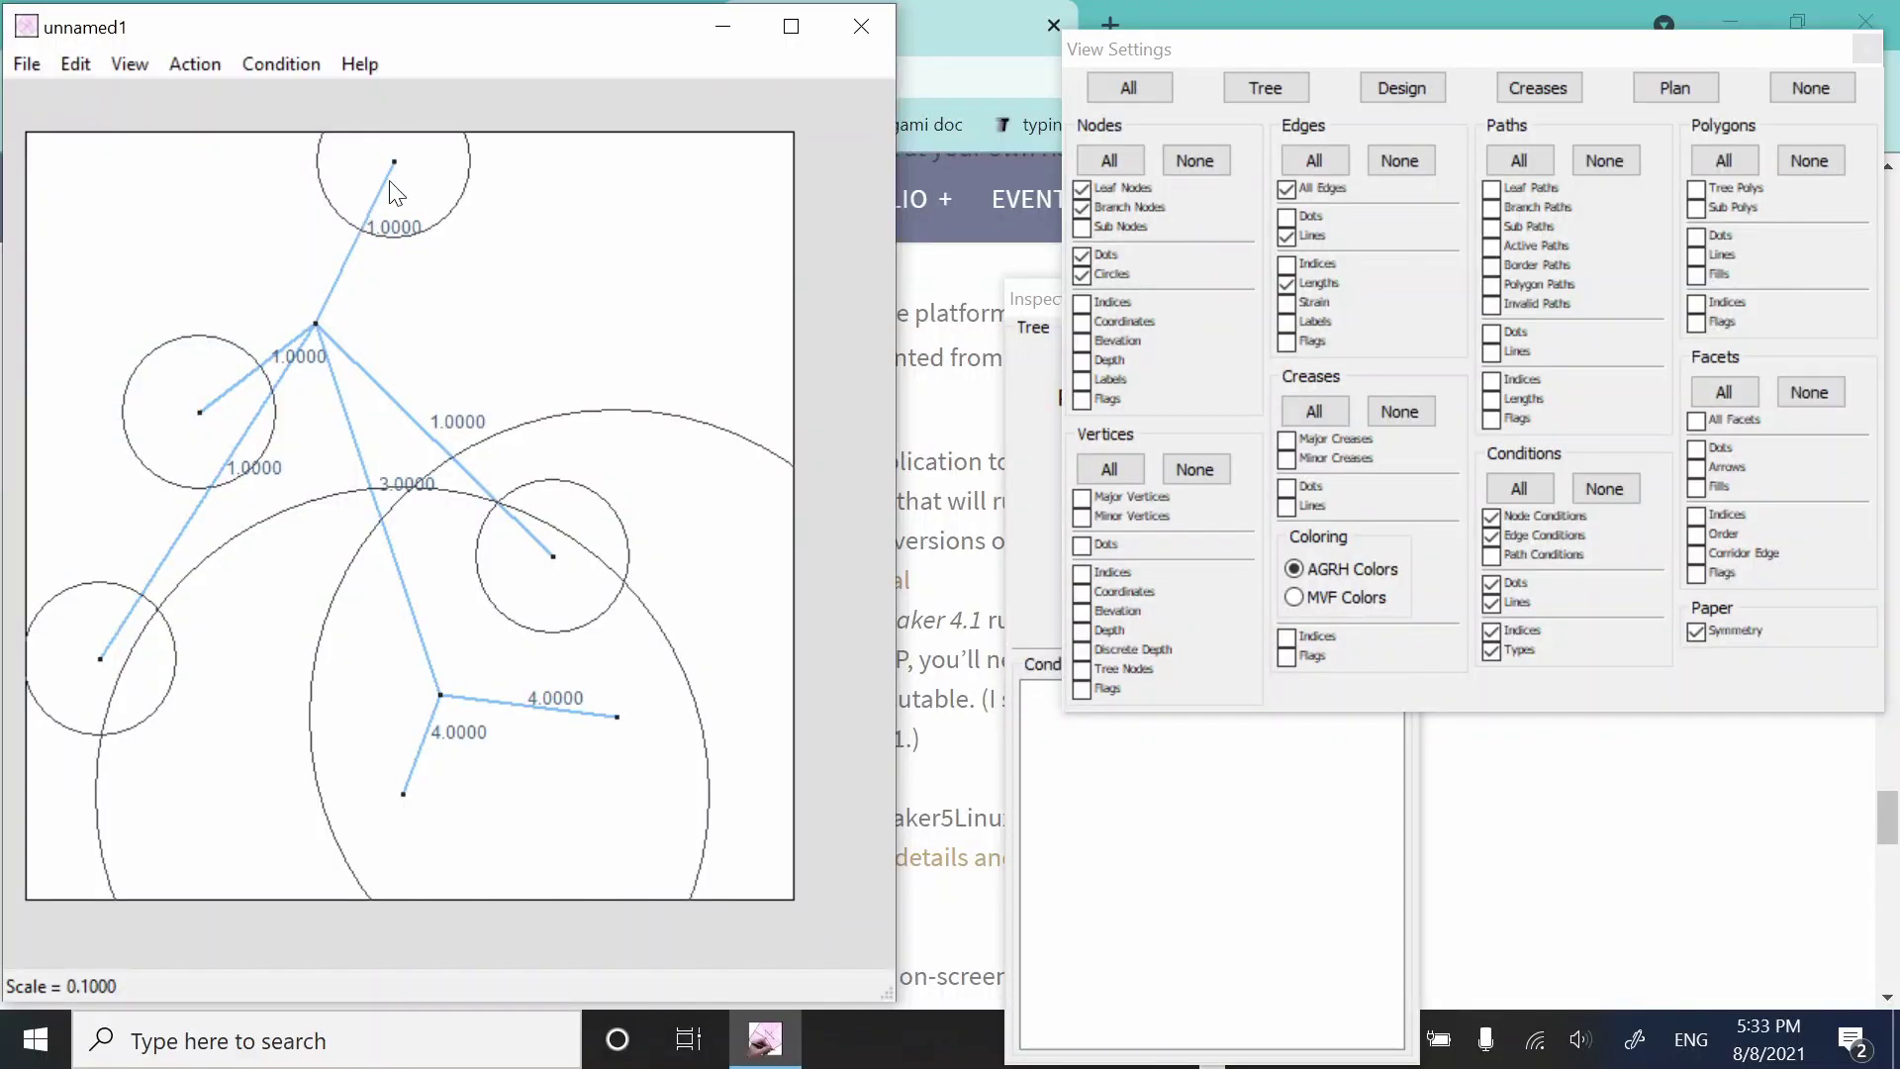
- Fix the lower-right leg node to the paper edge
left_click(392, 170)
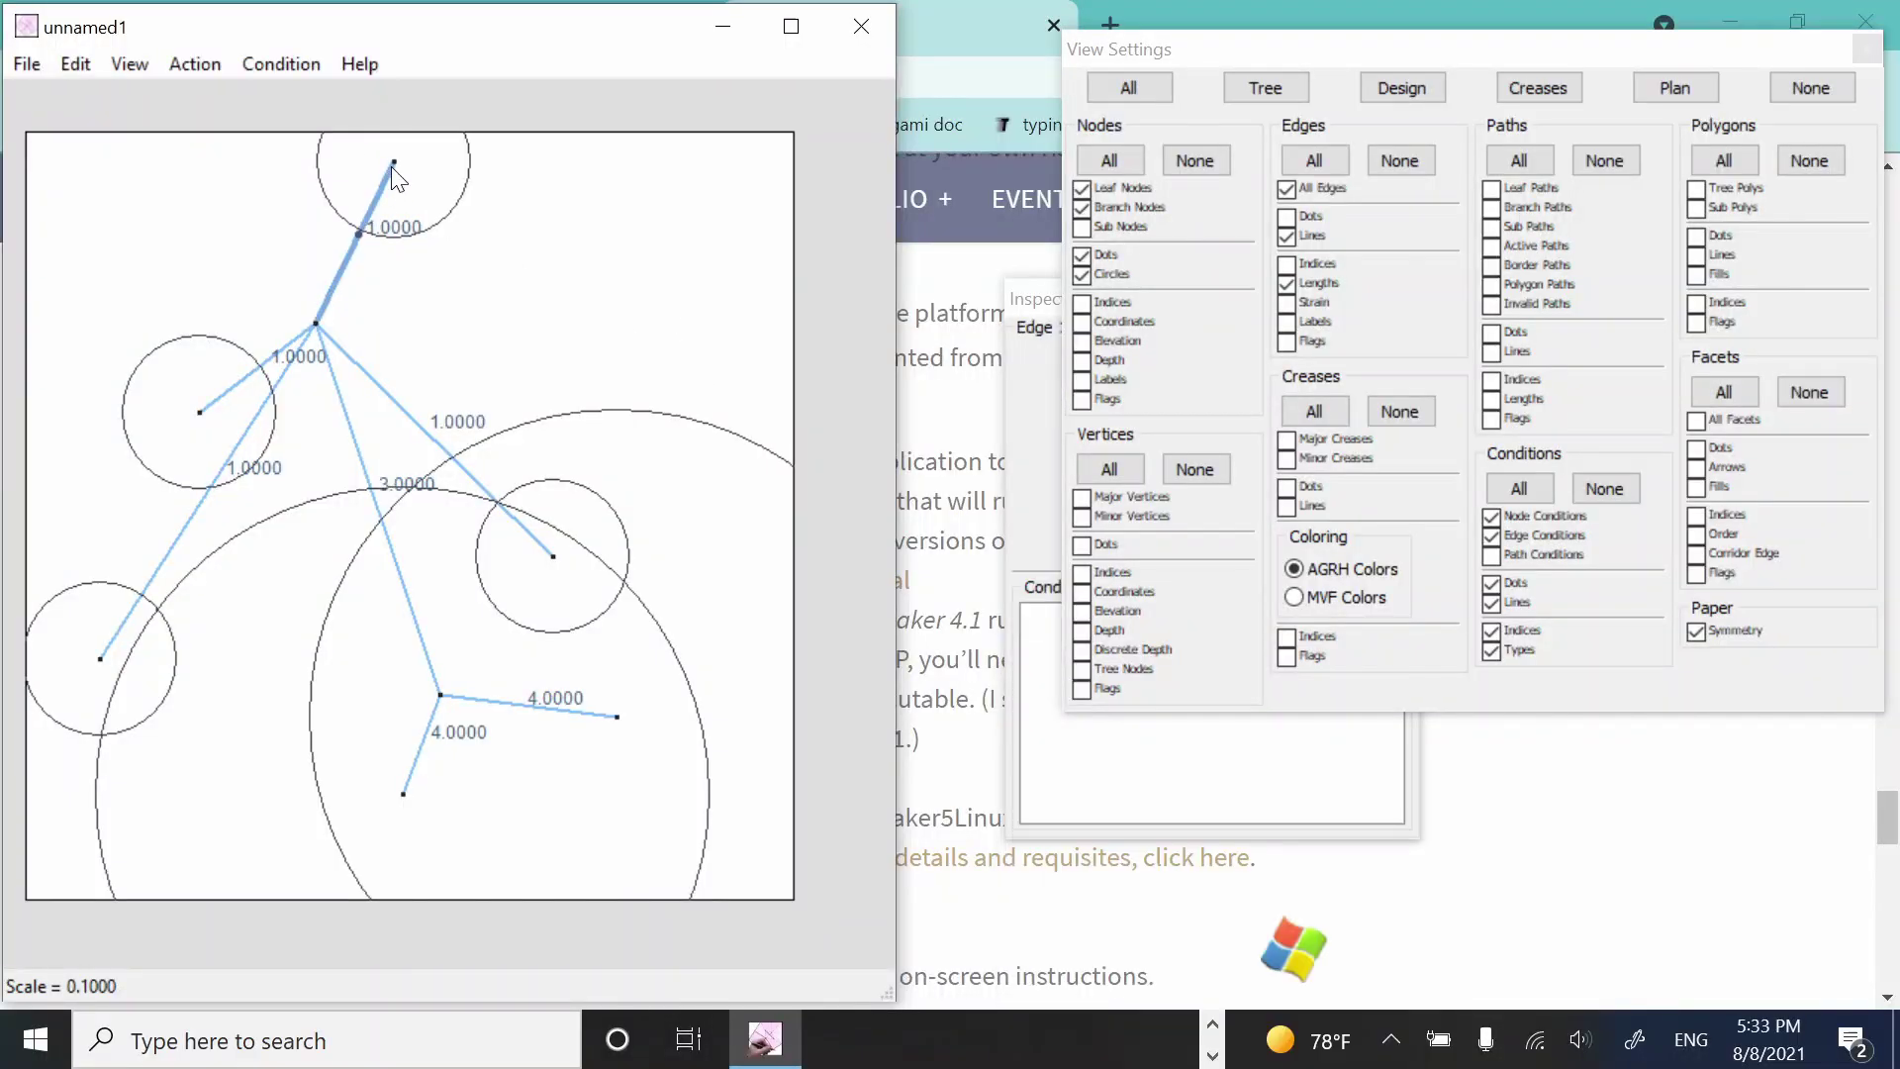
left_click(488, 433)
left_click(615, 713)
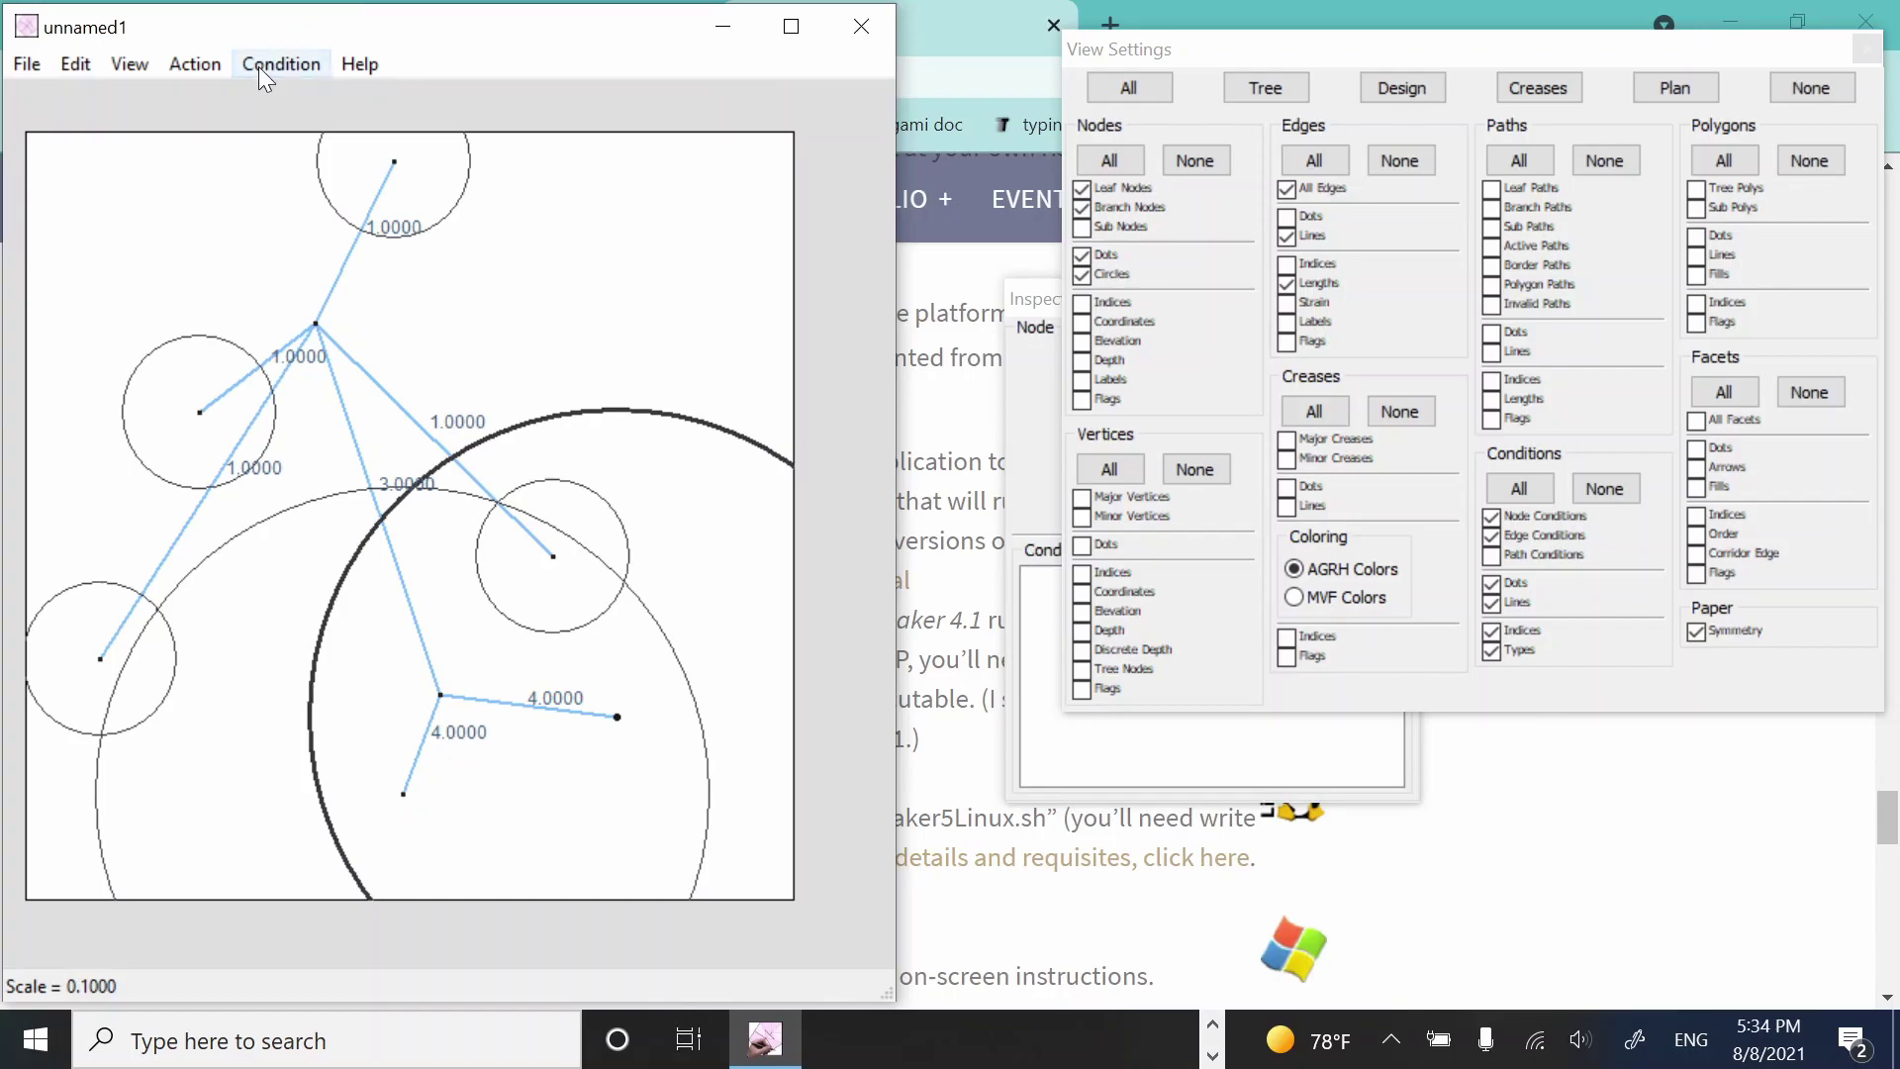
left_click(299, 63)
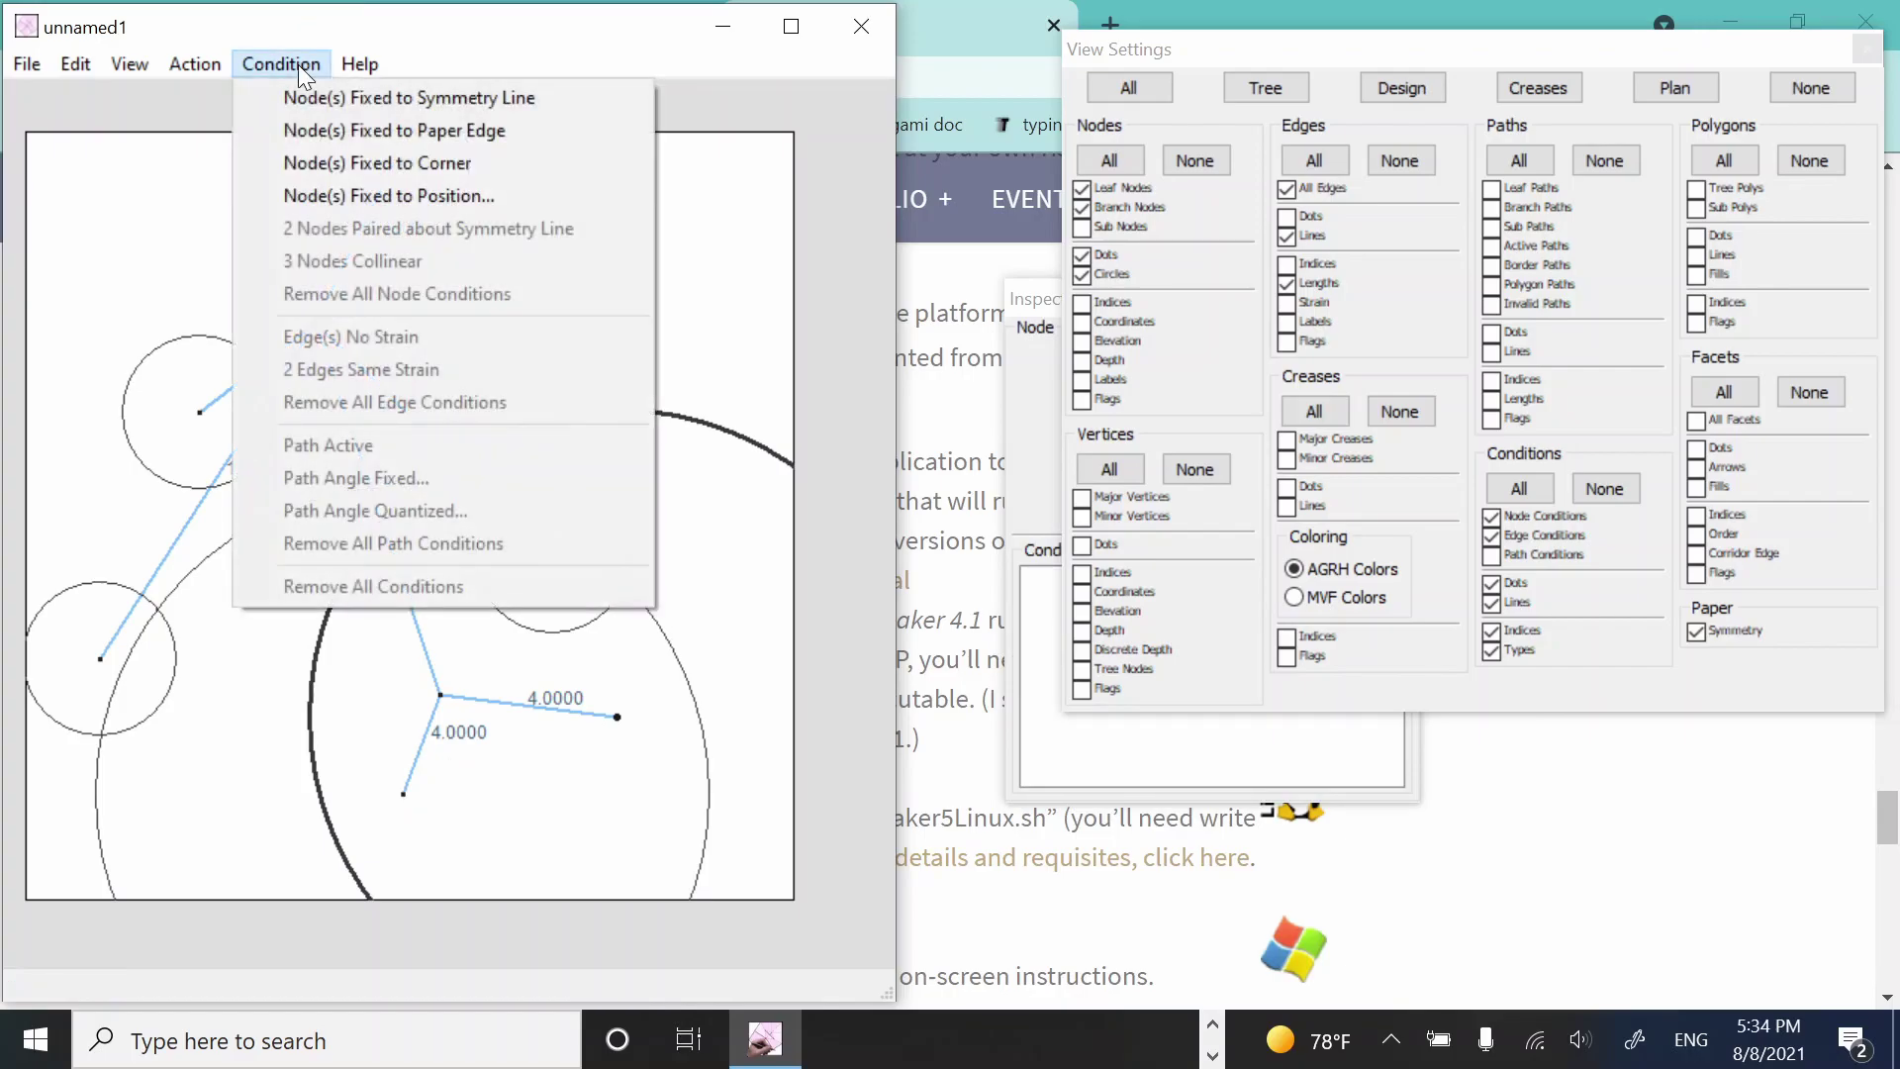
left_click(392, 130)
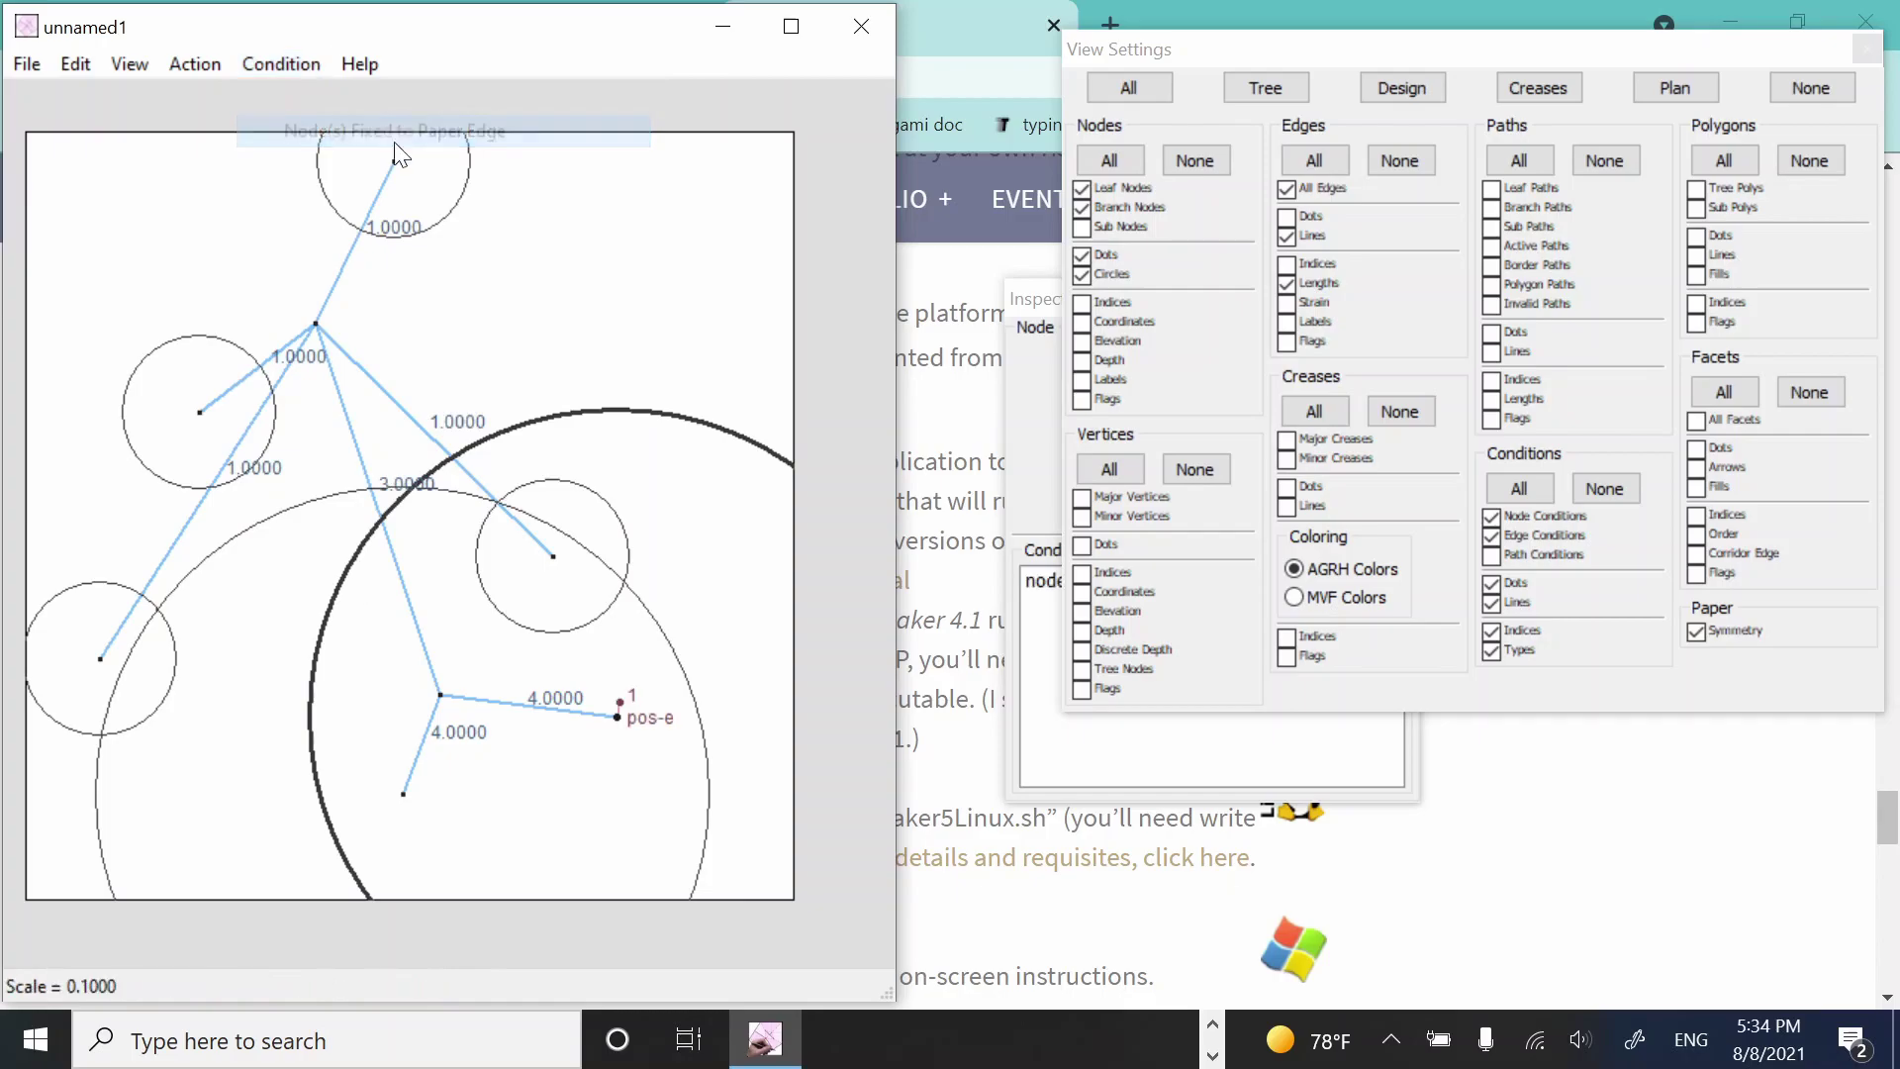
- Enable paper symmetry and pair the two leg nodes, 8 and 7, about the symmetry line
left_click(1043, 377)
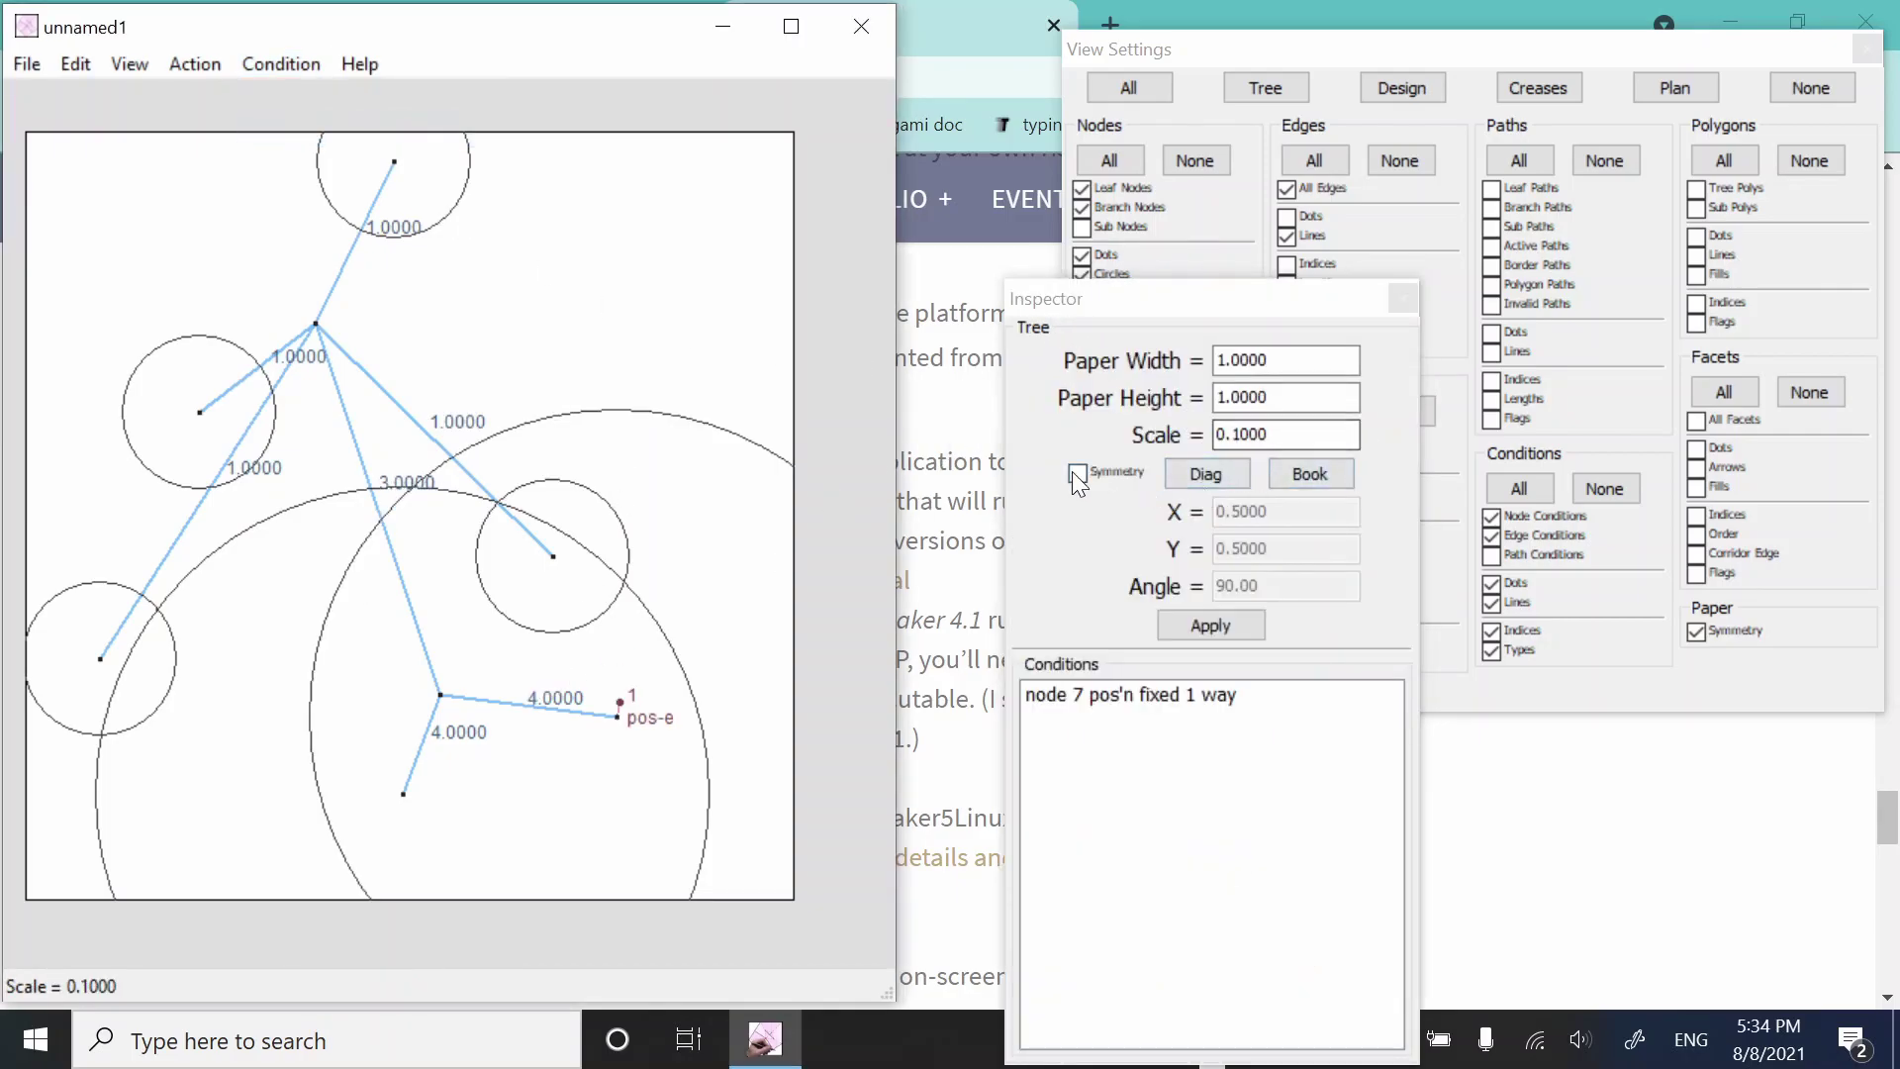
left_click(1077, 473)
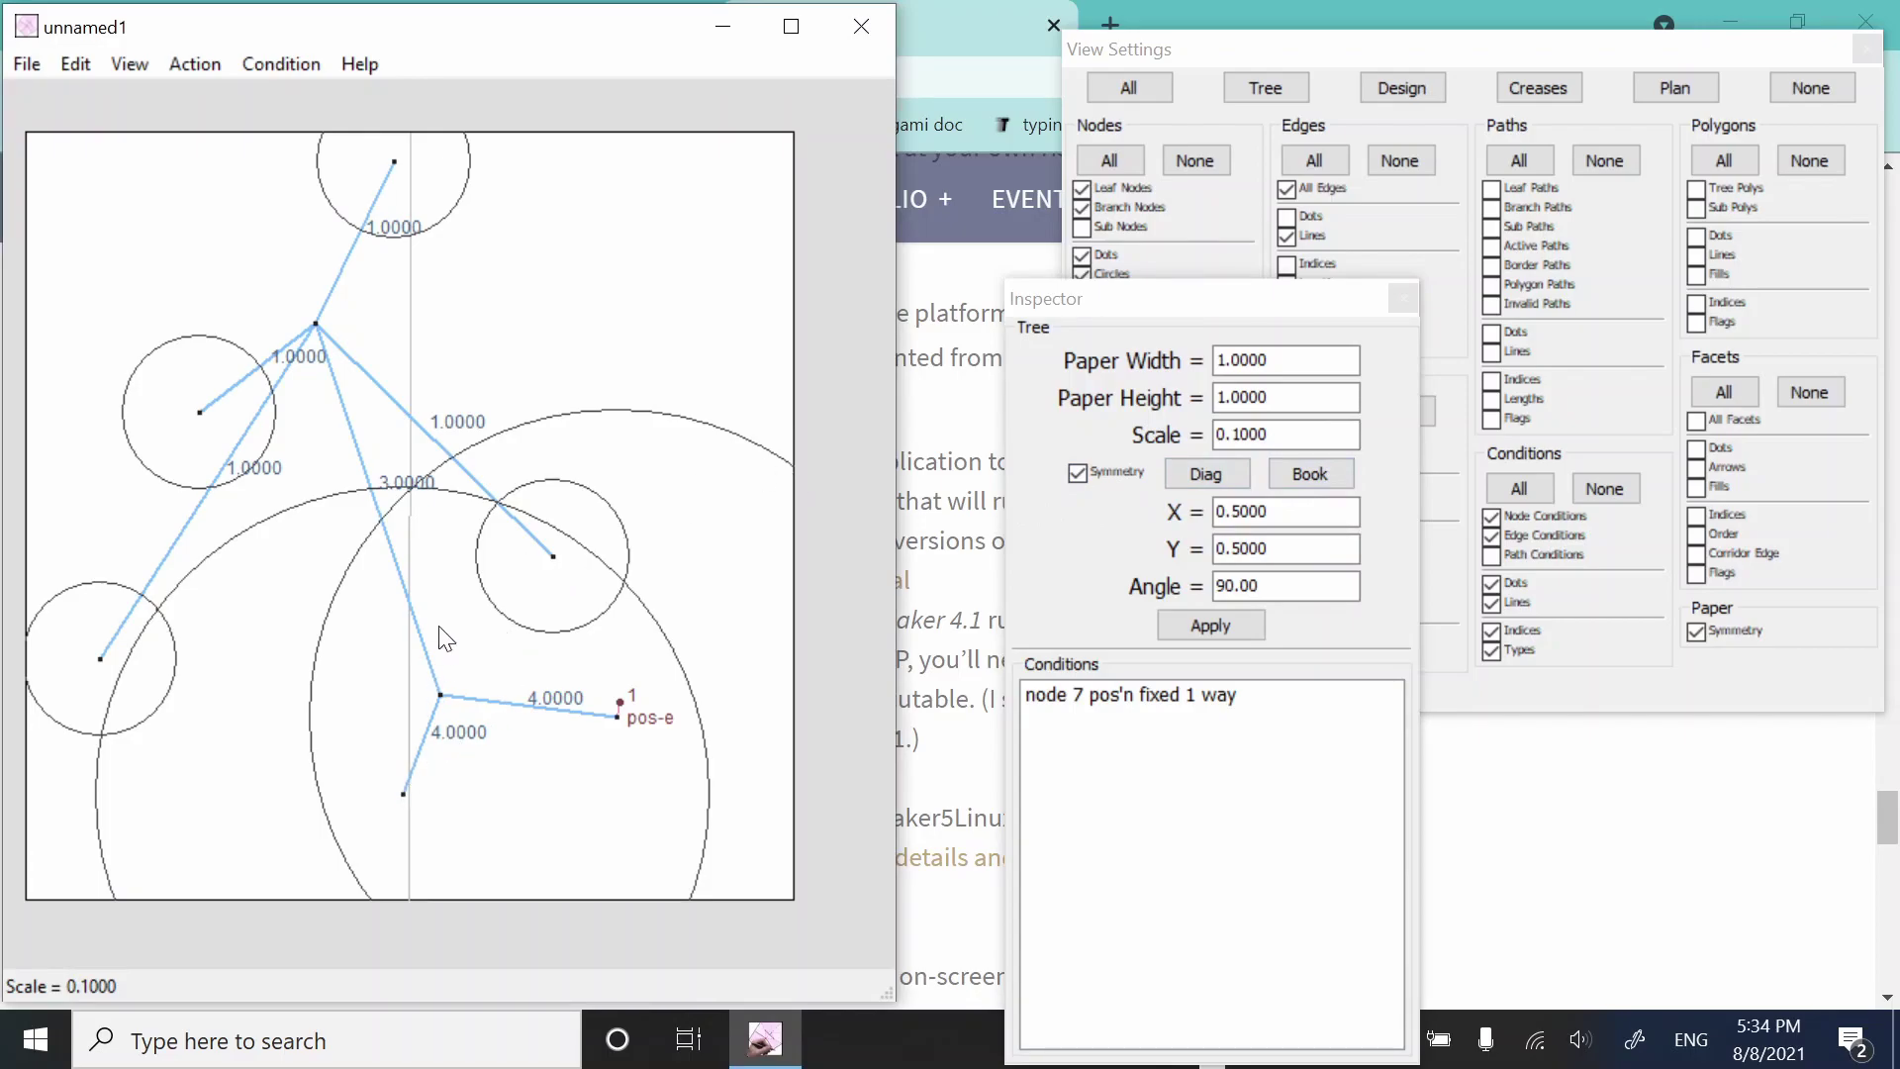
left_click(404, 795)
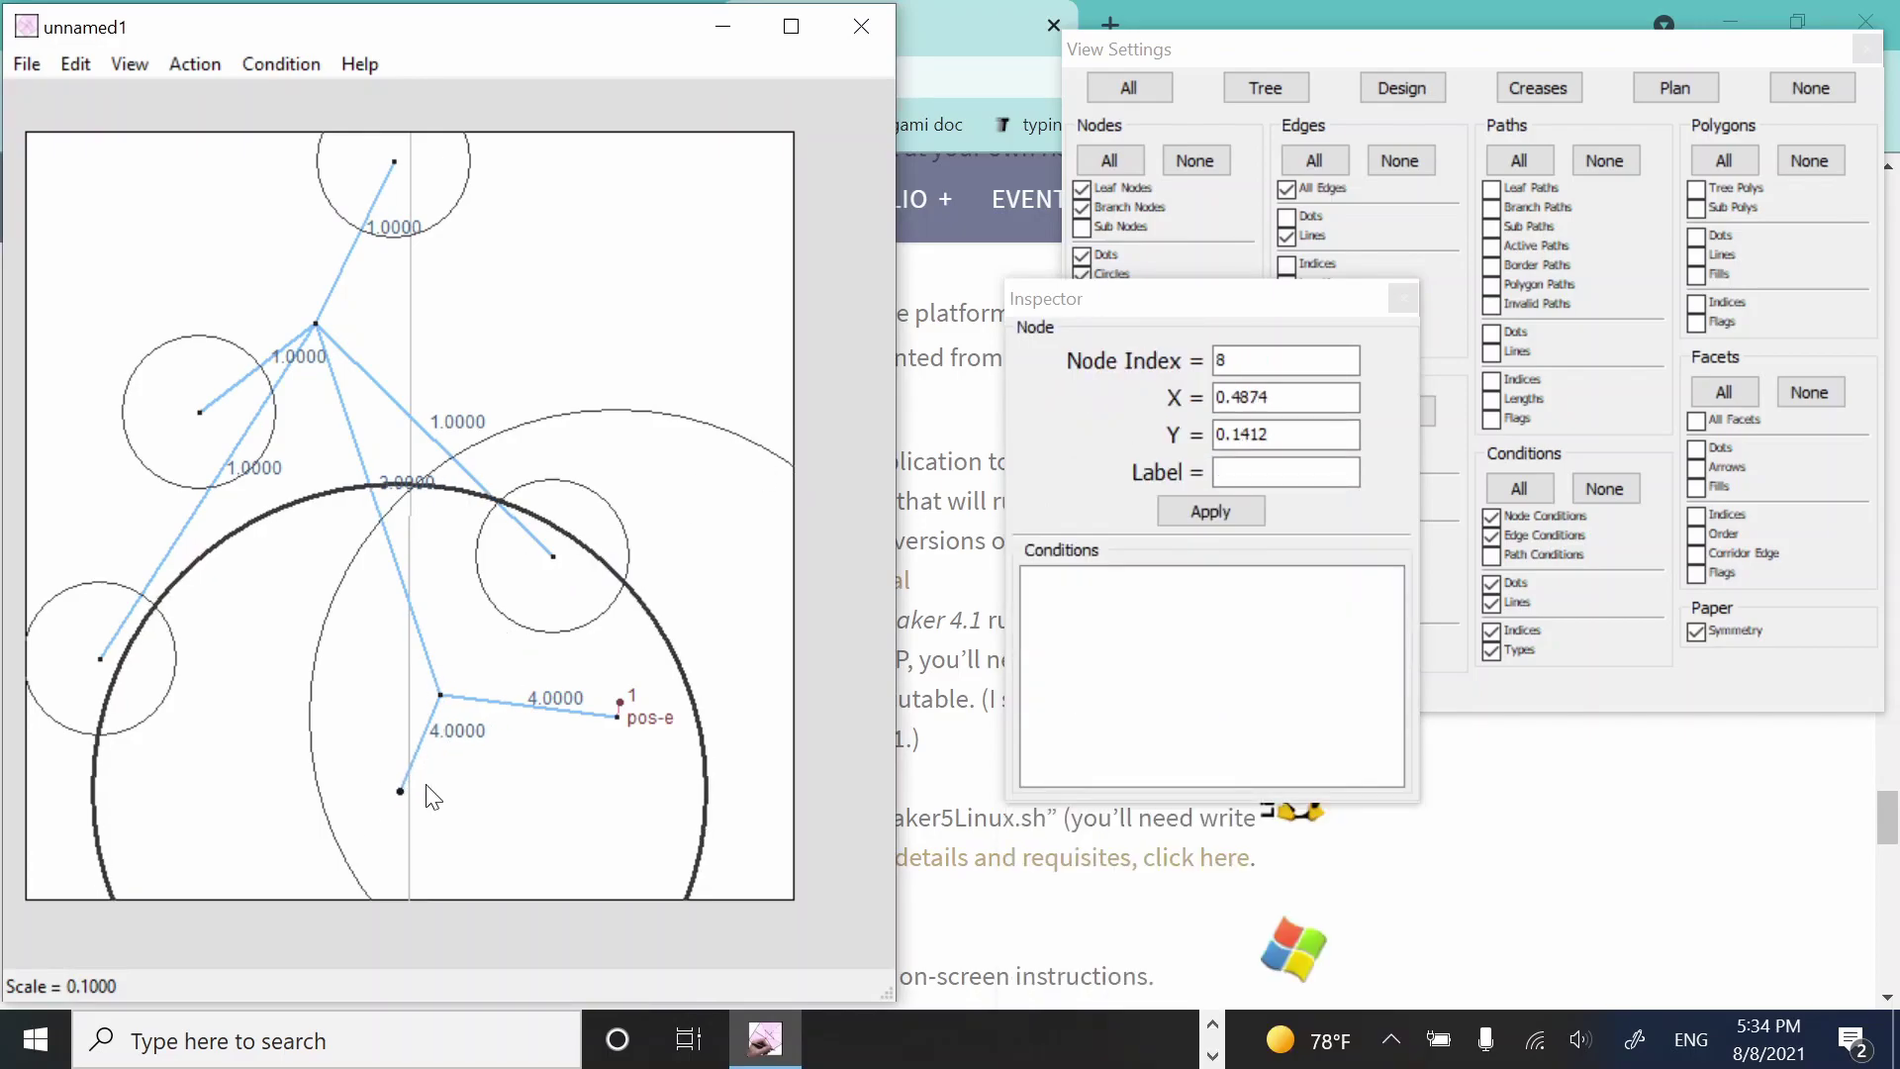
left_click(618, 714, "shift")
left_click(299, 64)
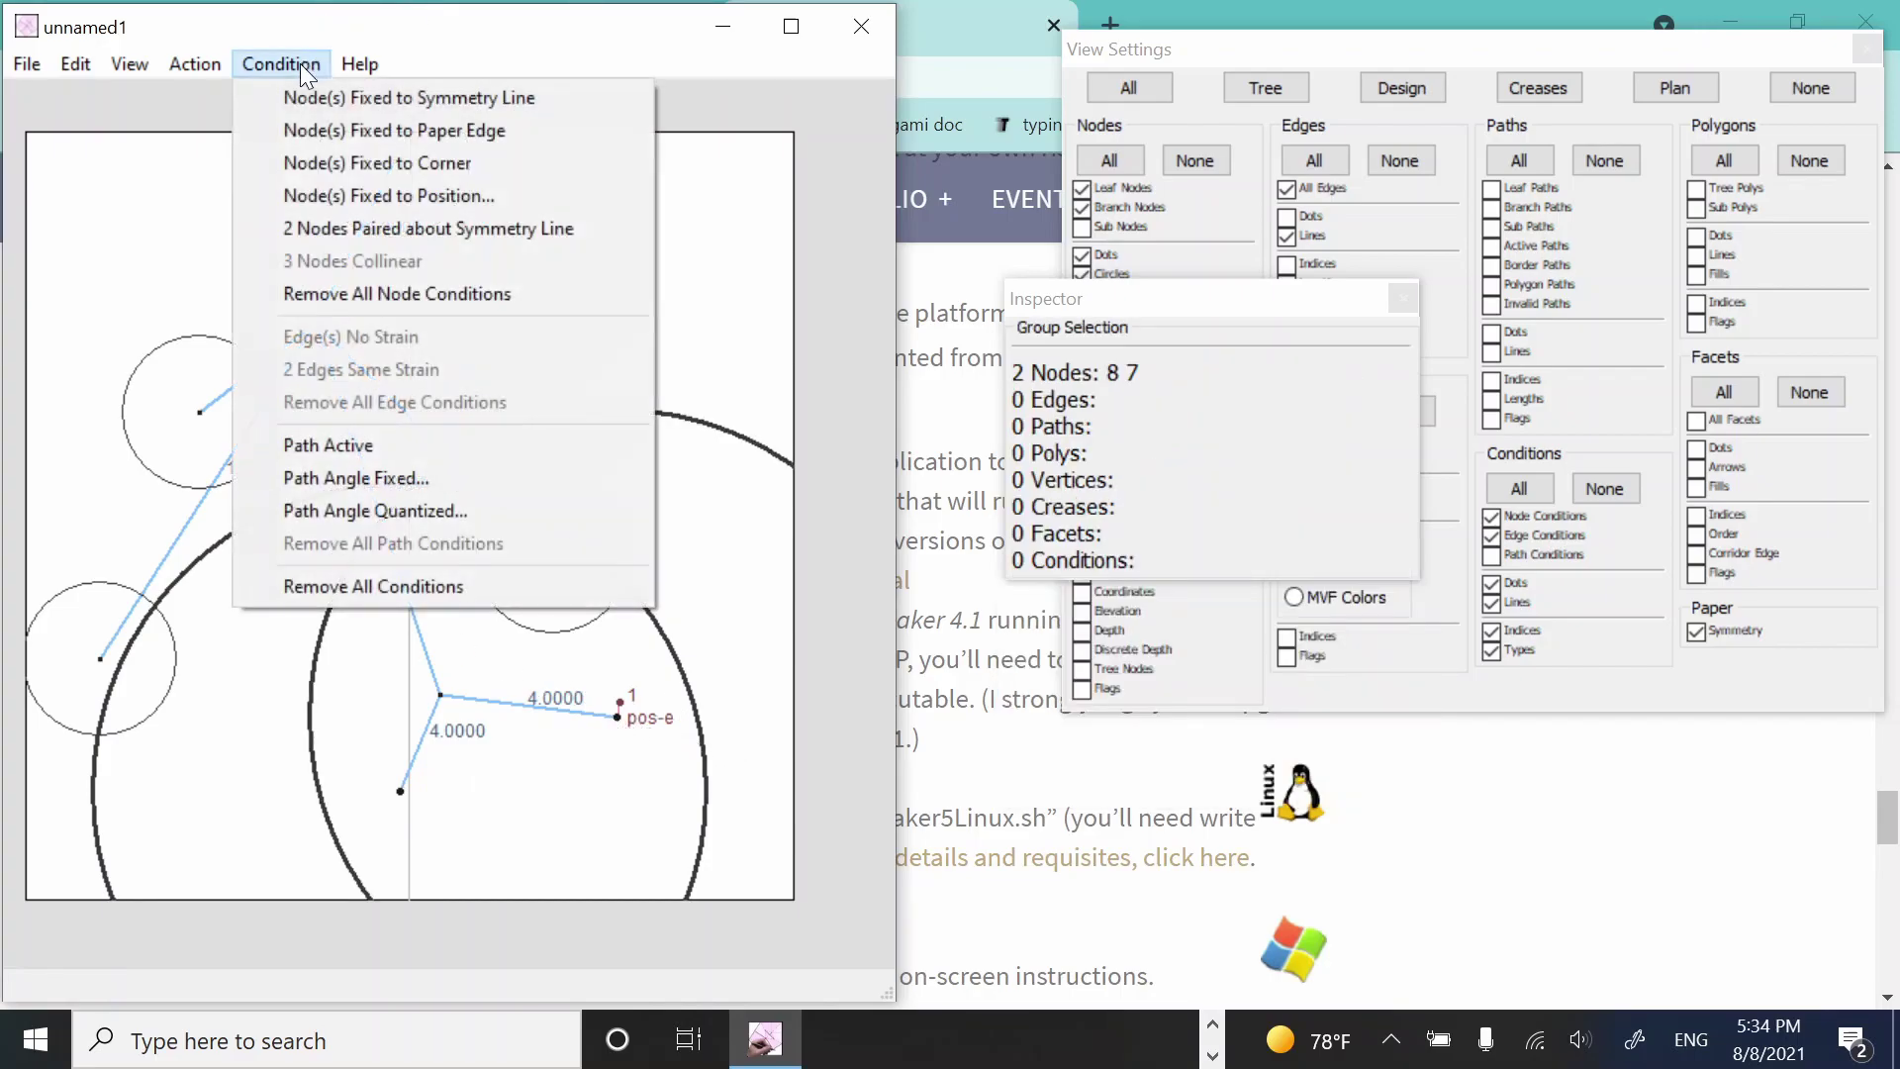
left_click(402, 222)
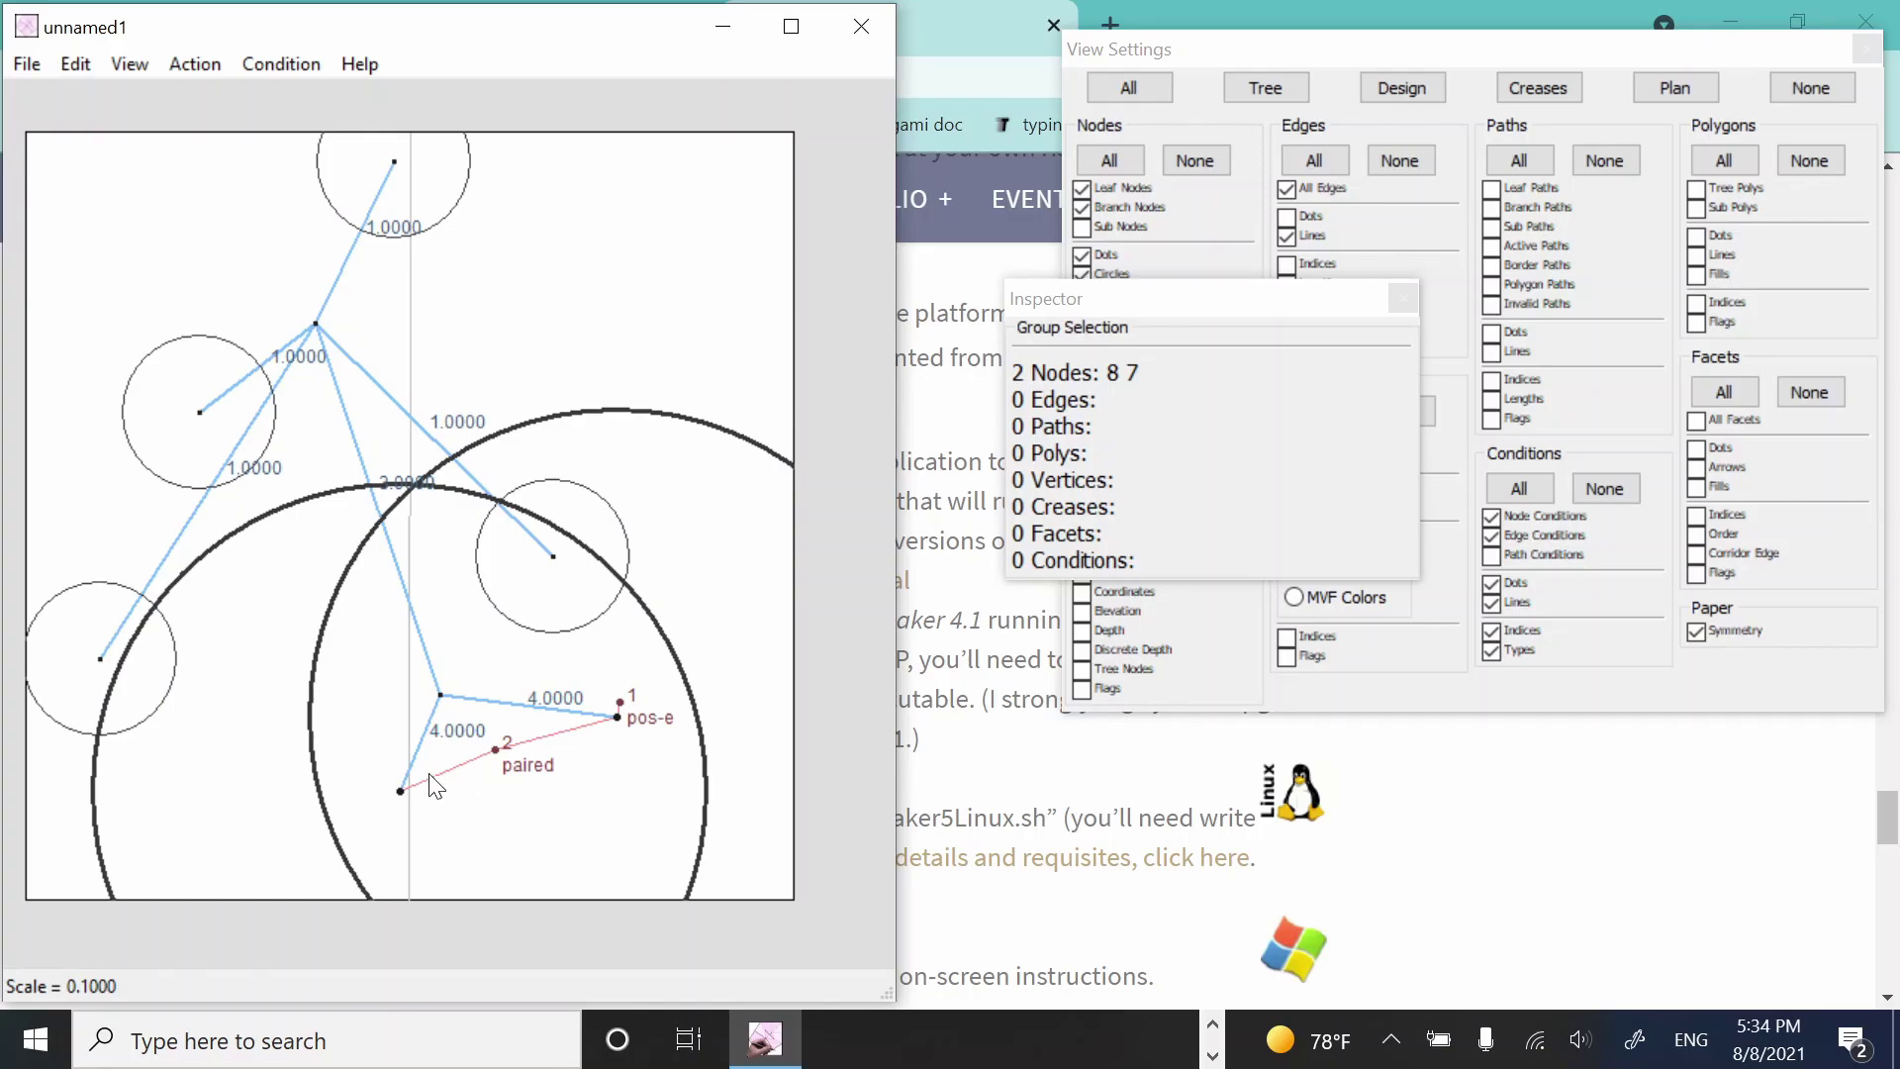
- Clear the node selection and run Scale Everything on the tree with its conditions
left_click(401, 798)
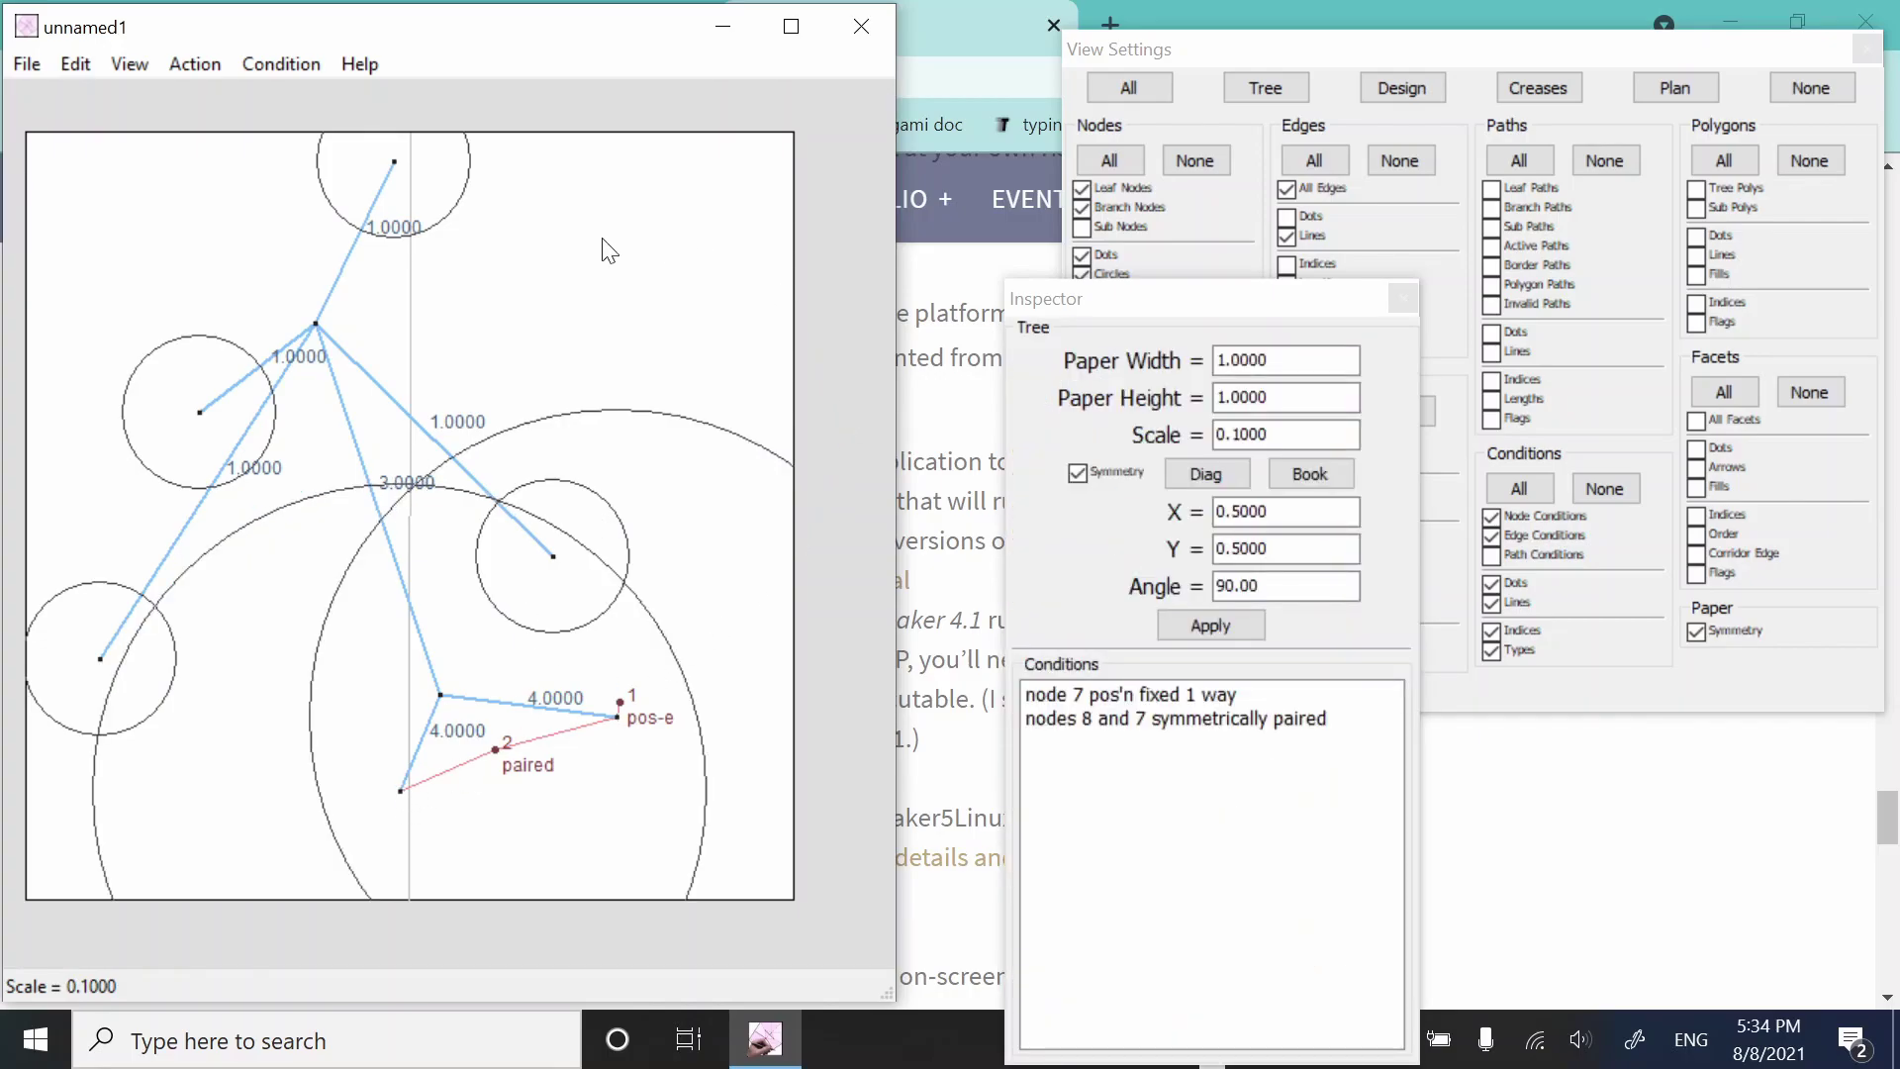
left_click(180, 62)
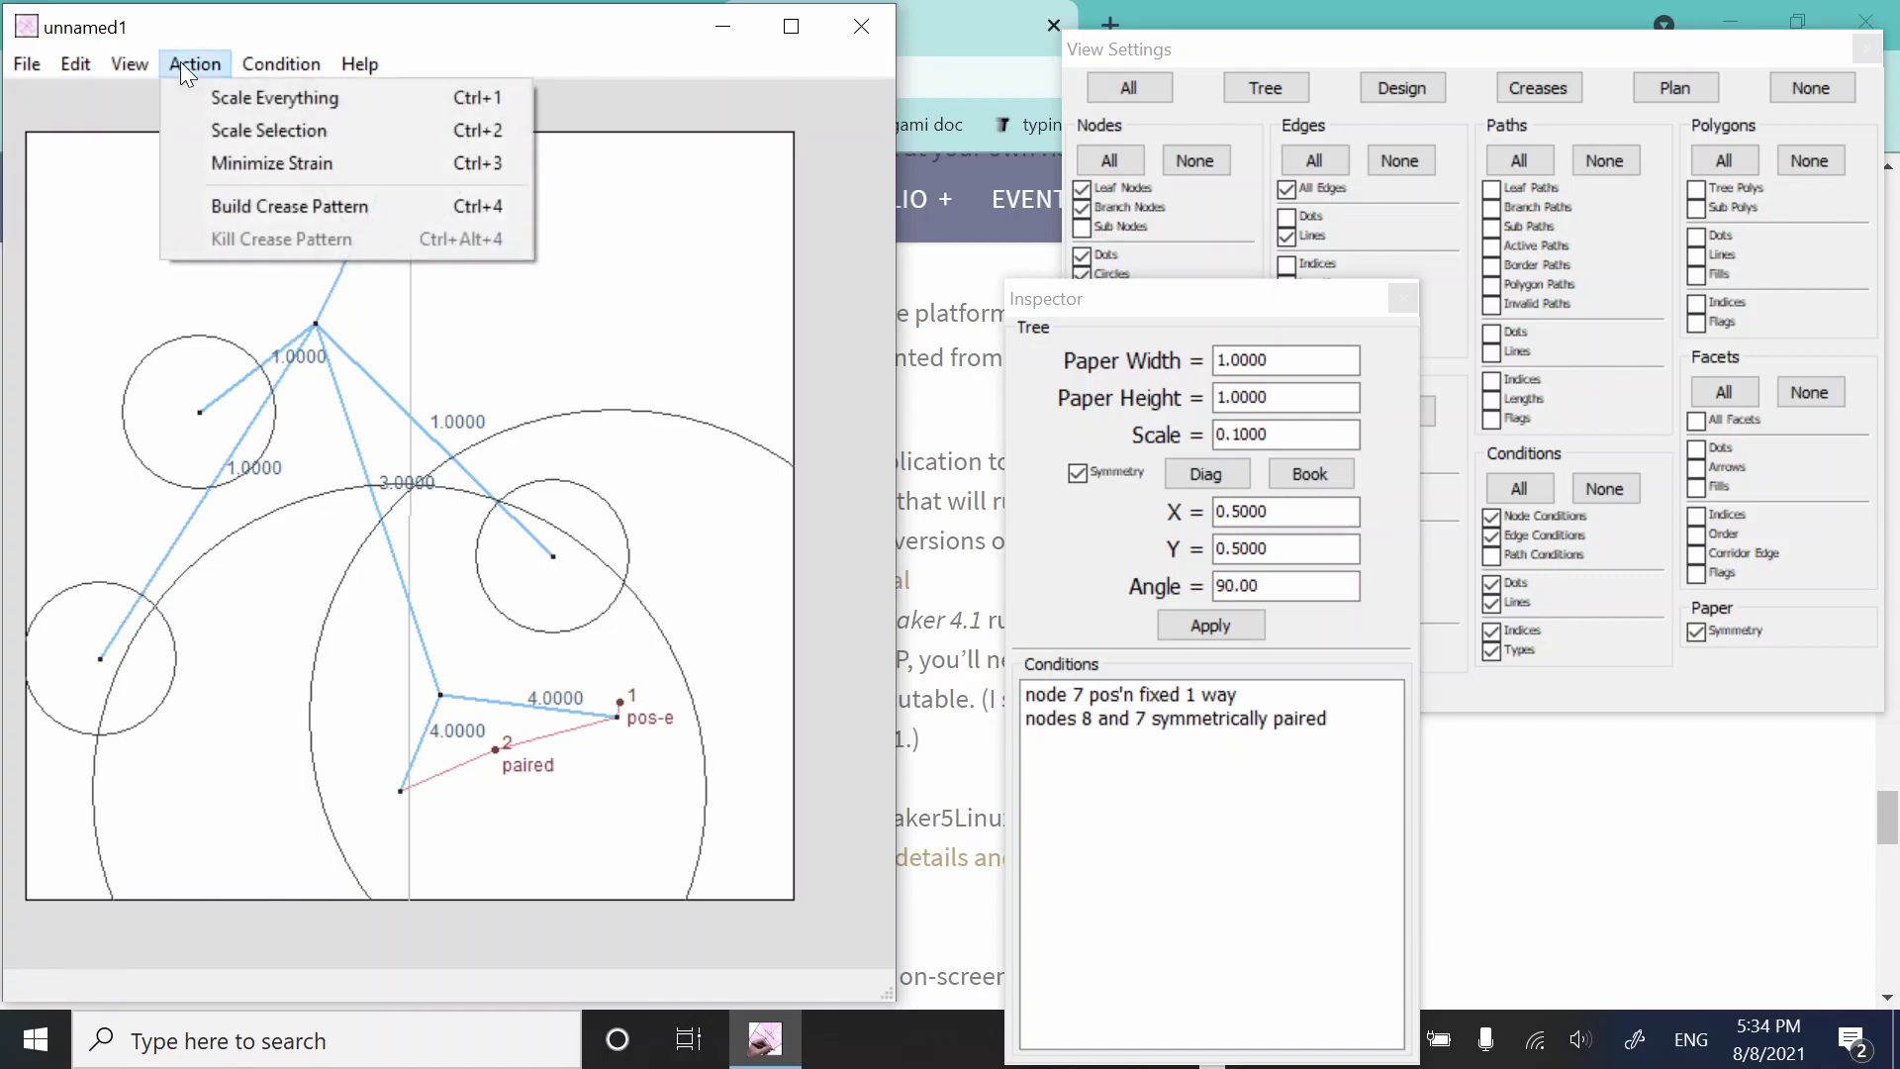
left_click(220, 101)
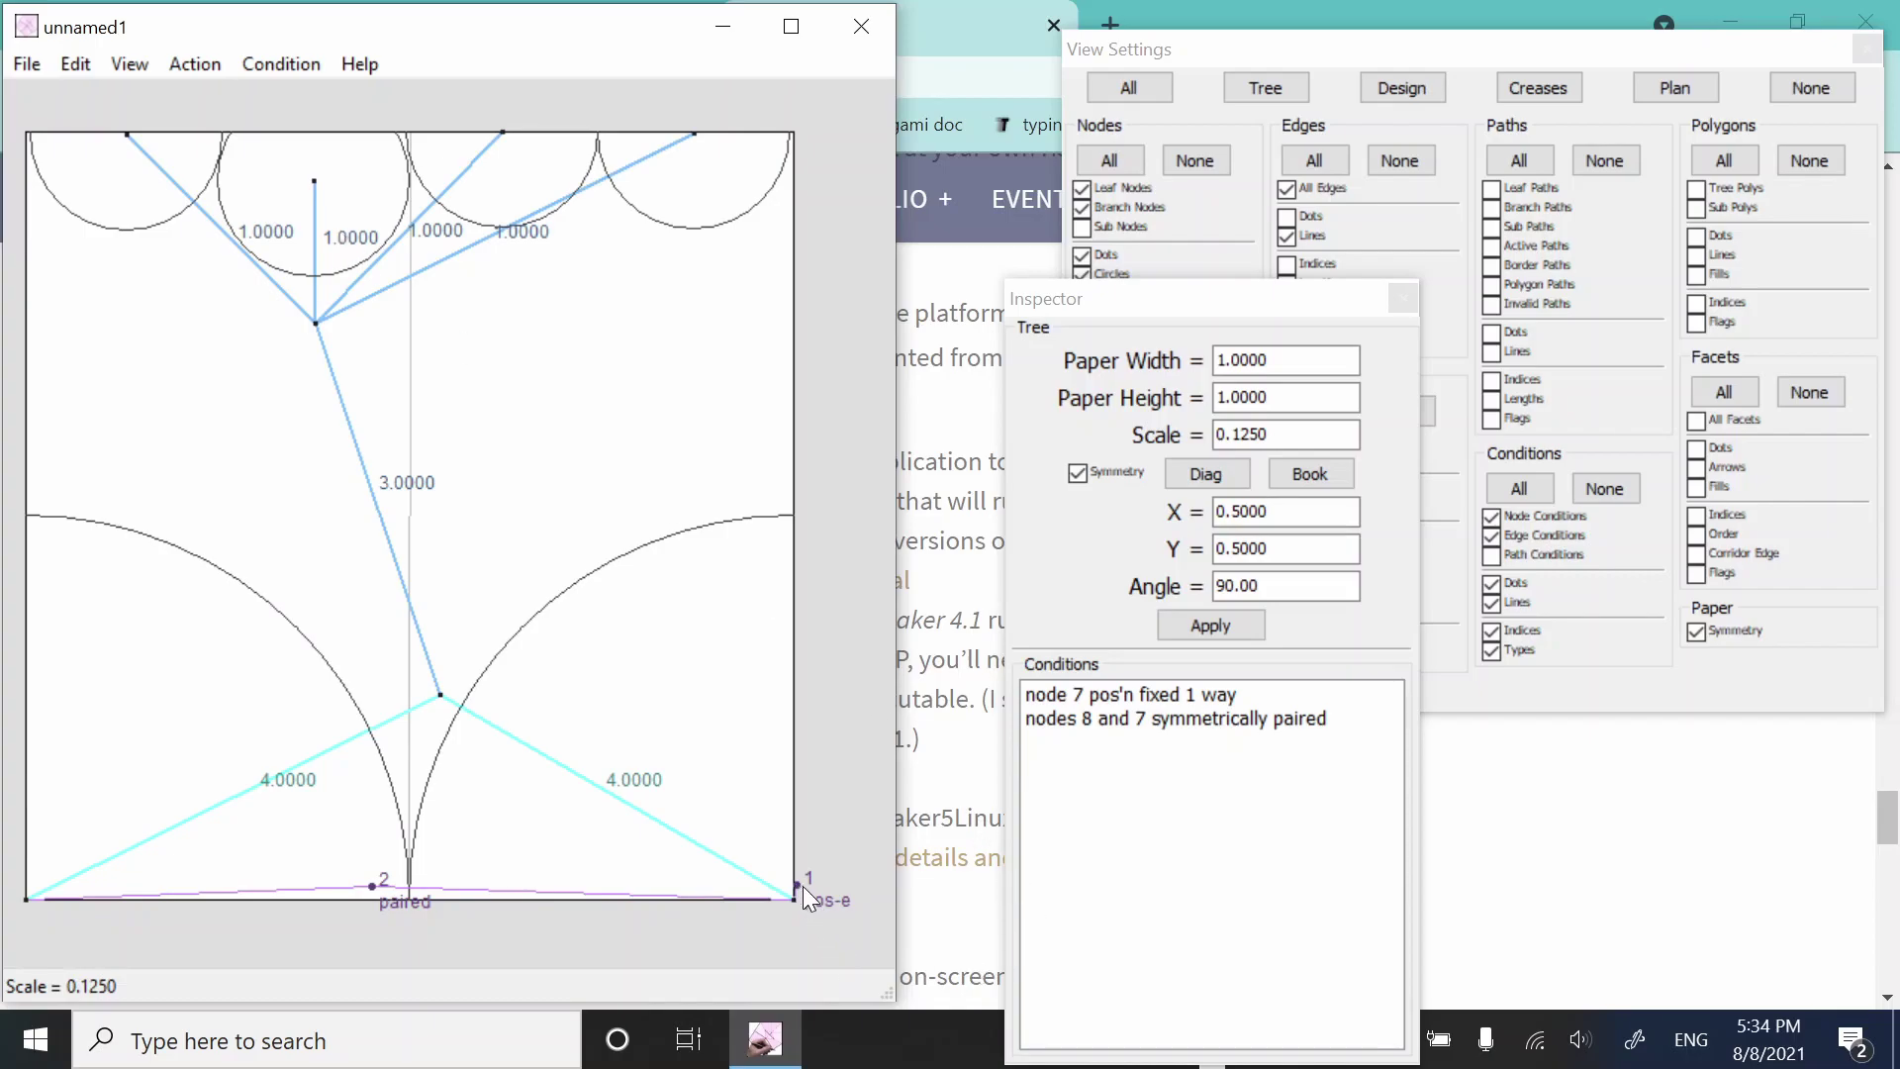
- Remove the paper-edge condition from node 7 in the lower-right corner and set its Y coordinate to 0.2
left_click_drag(803, 887, 793, 901)
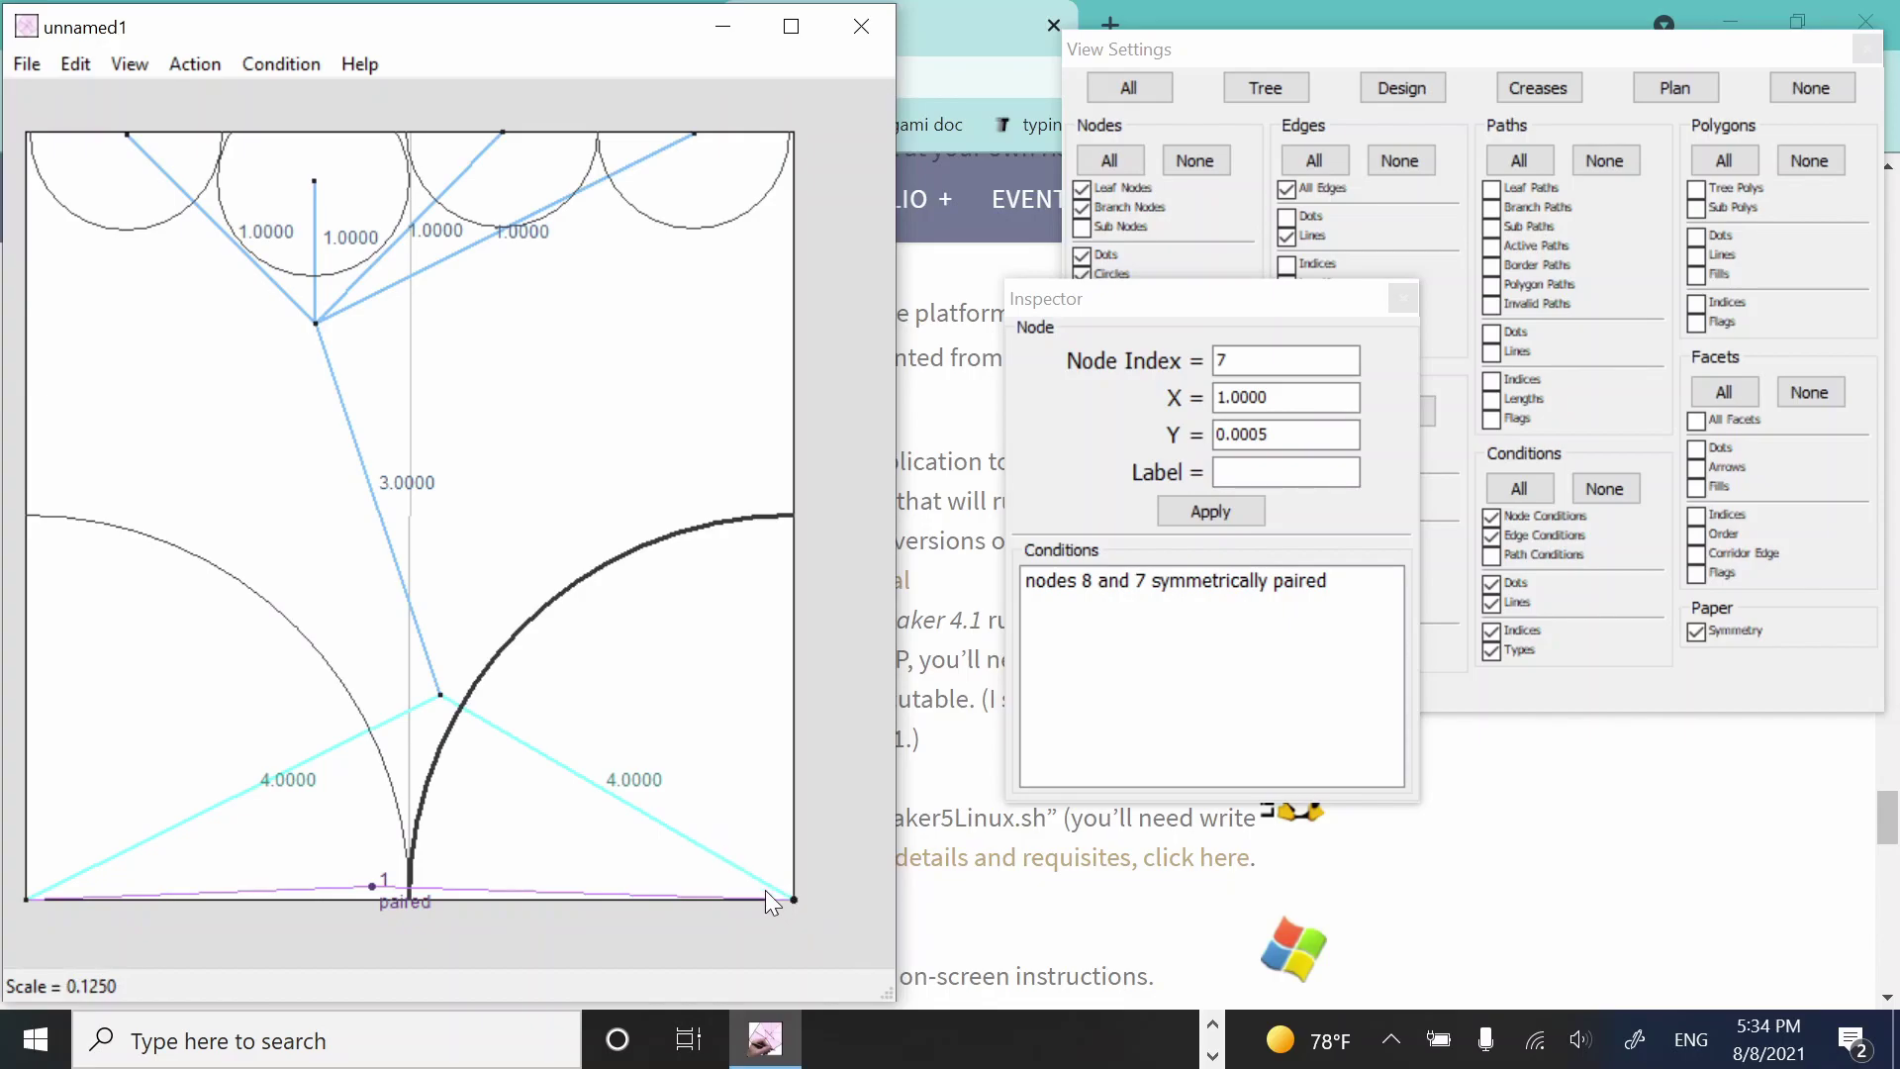
double_click(1244, 436)
type("0.2")
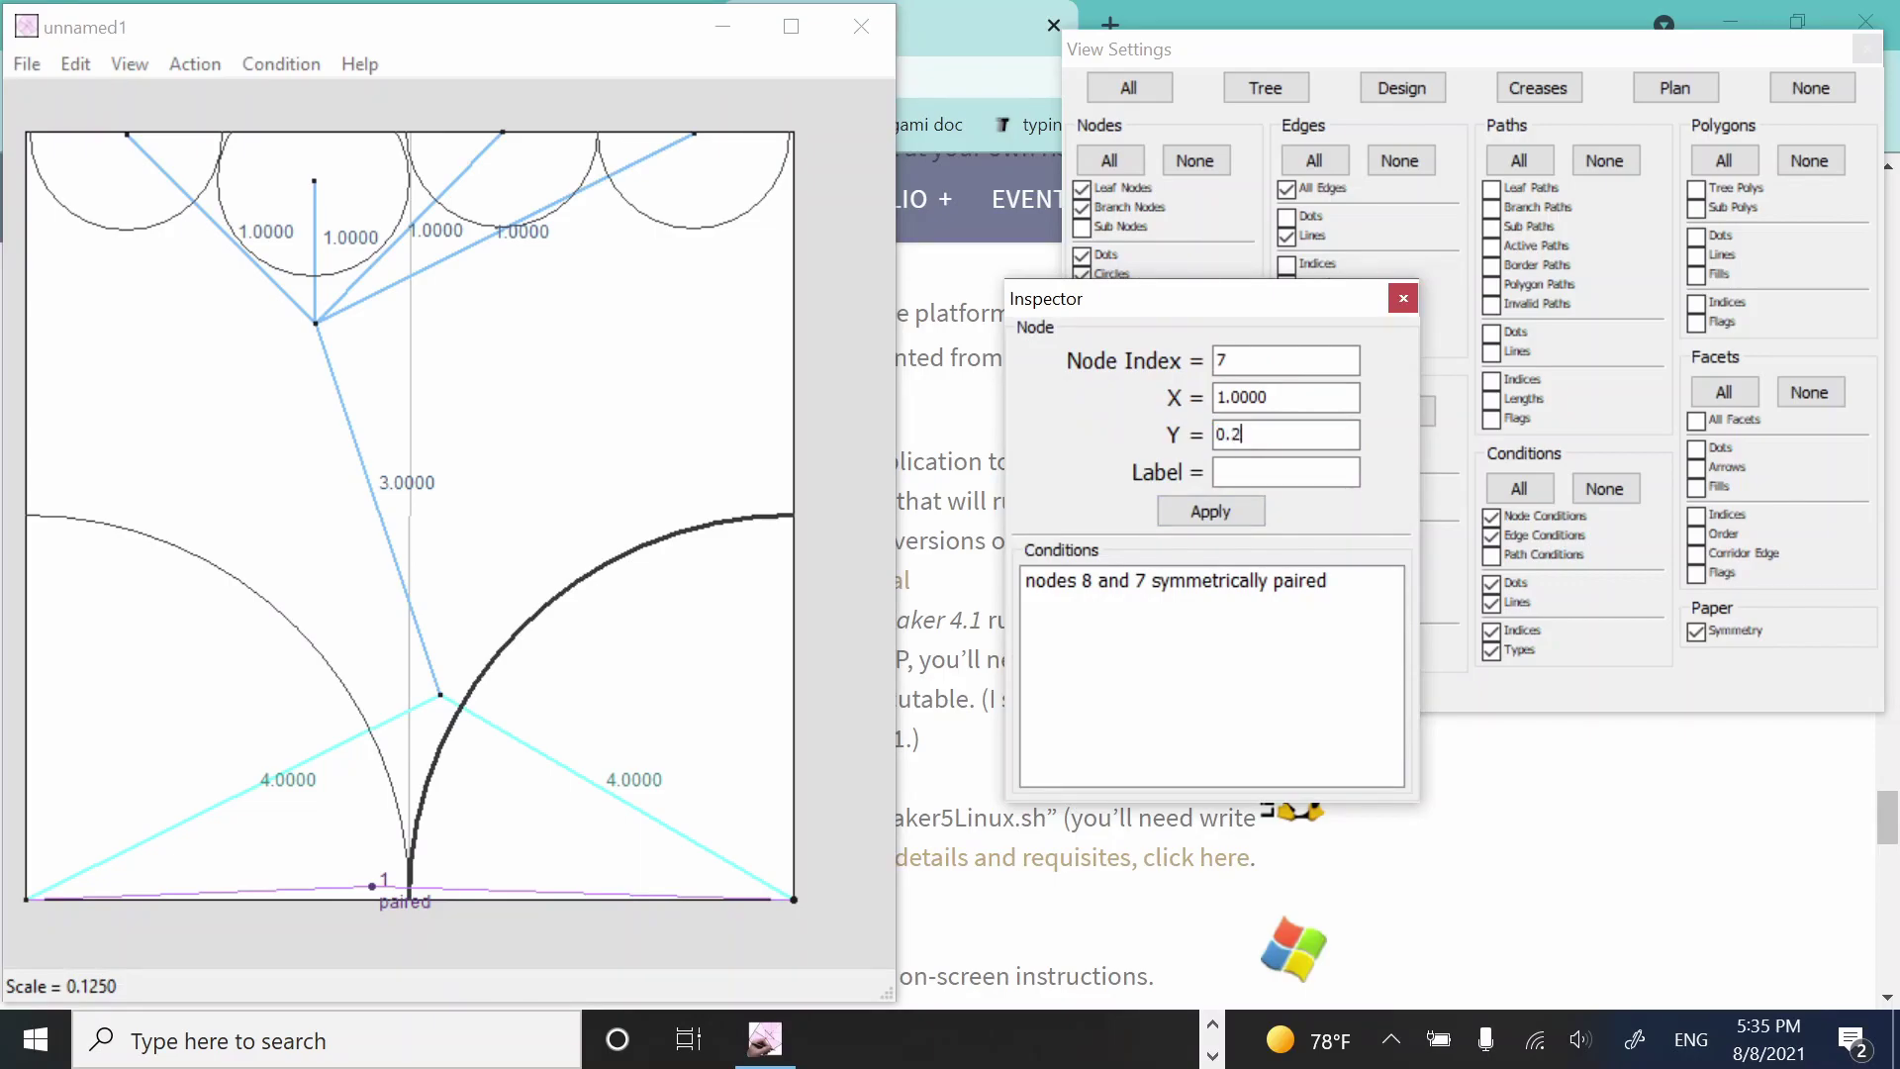
key("Return")
- Move node 7 upward and inward from the paper's right edge, and delete the symmetric pairing condition of nodes 8 and 7
left_click_drag(800, 743, 766, 601)
left_click(507, 705)
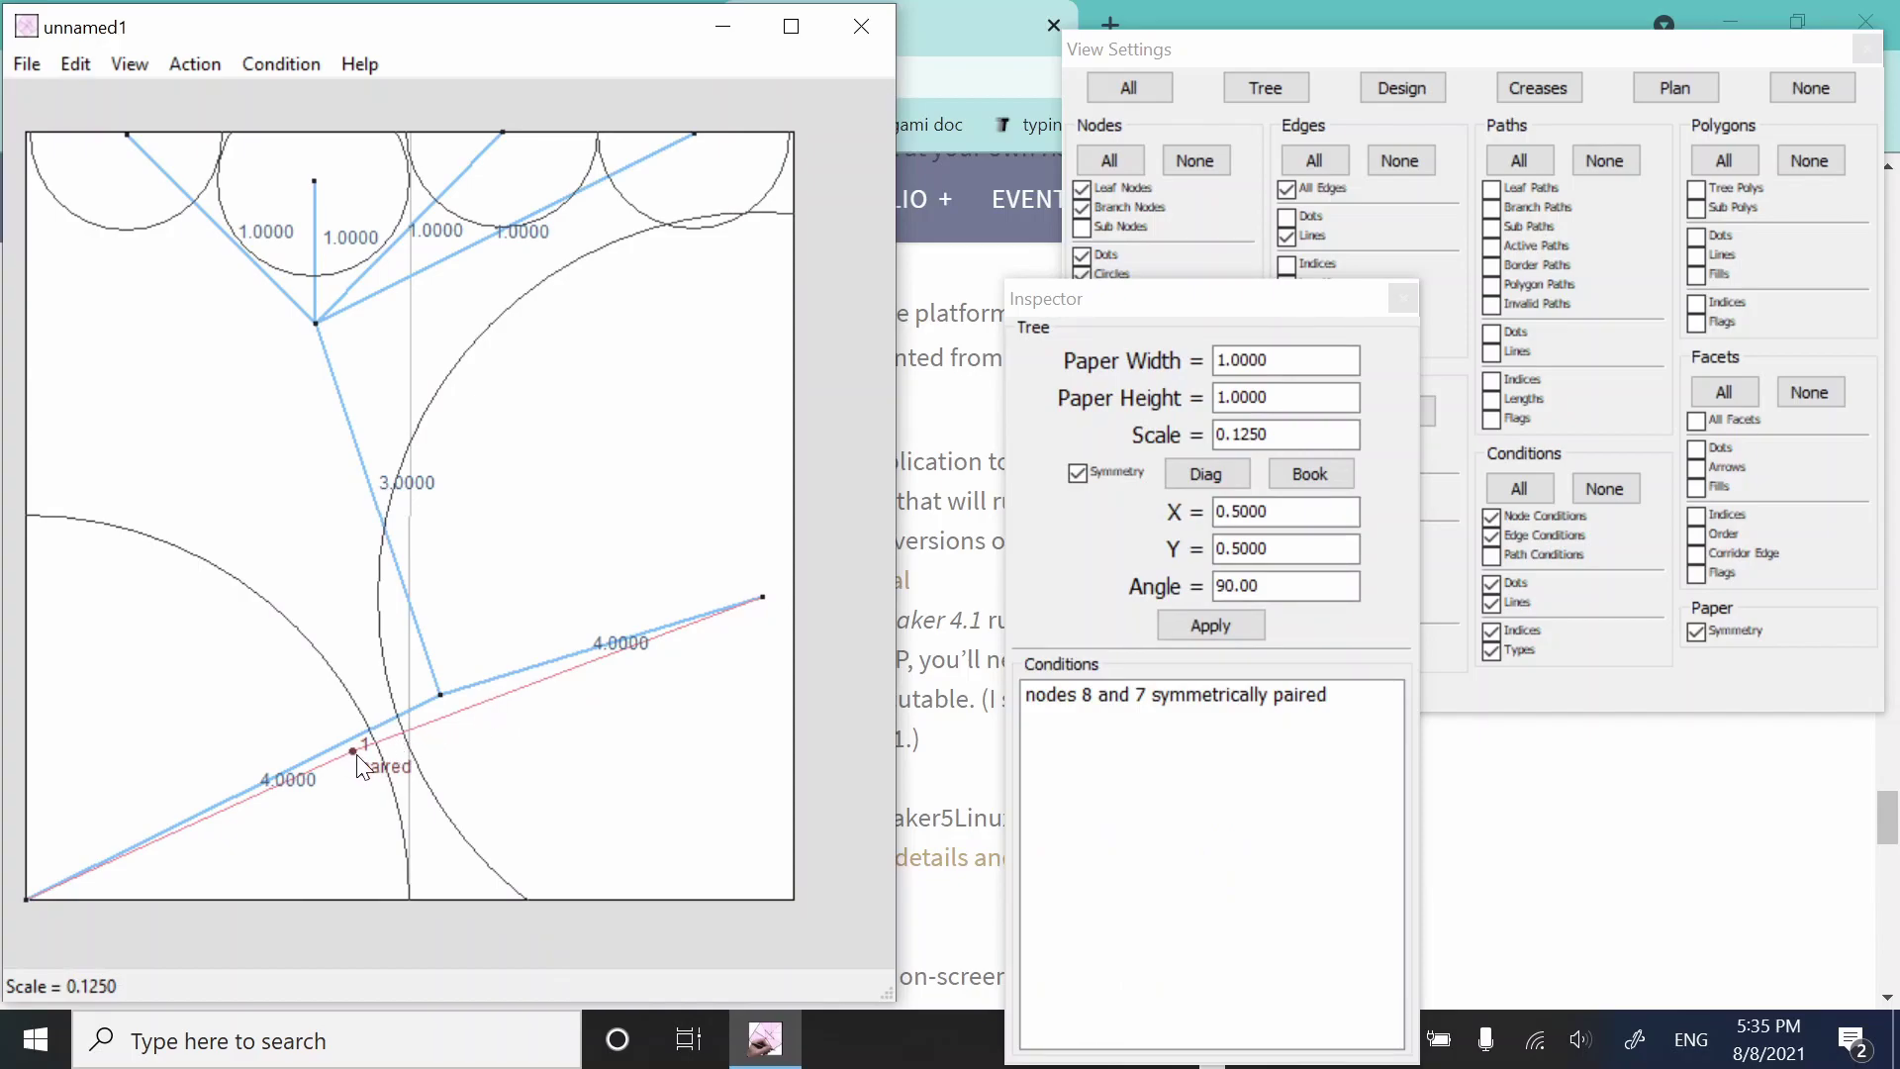
left_click(1113, 698)
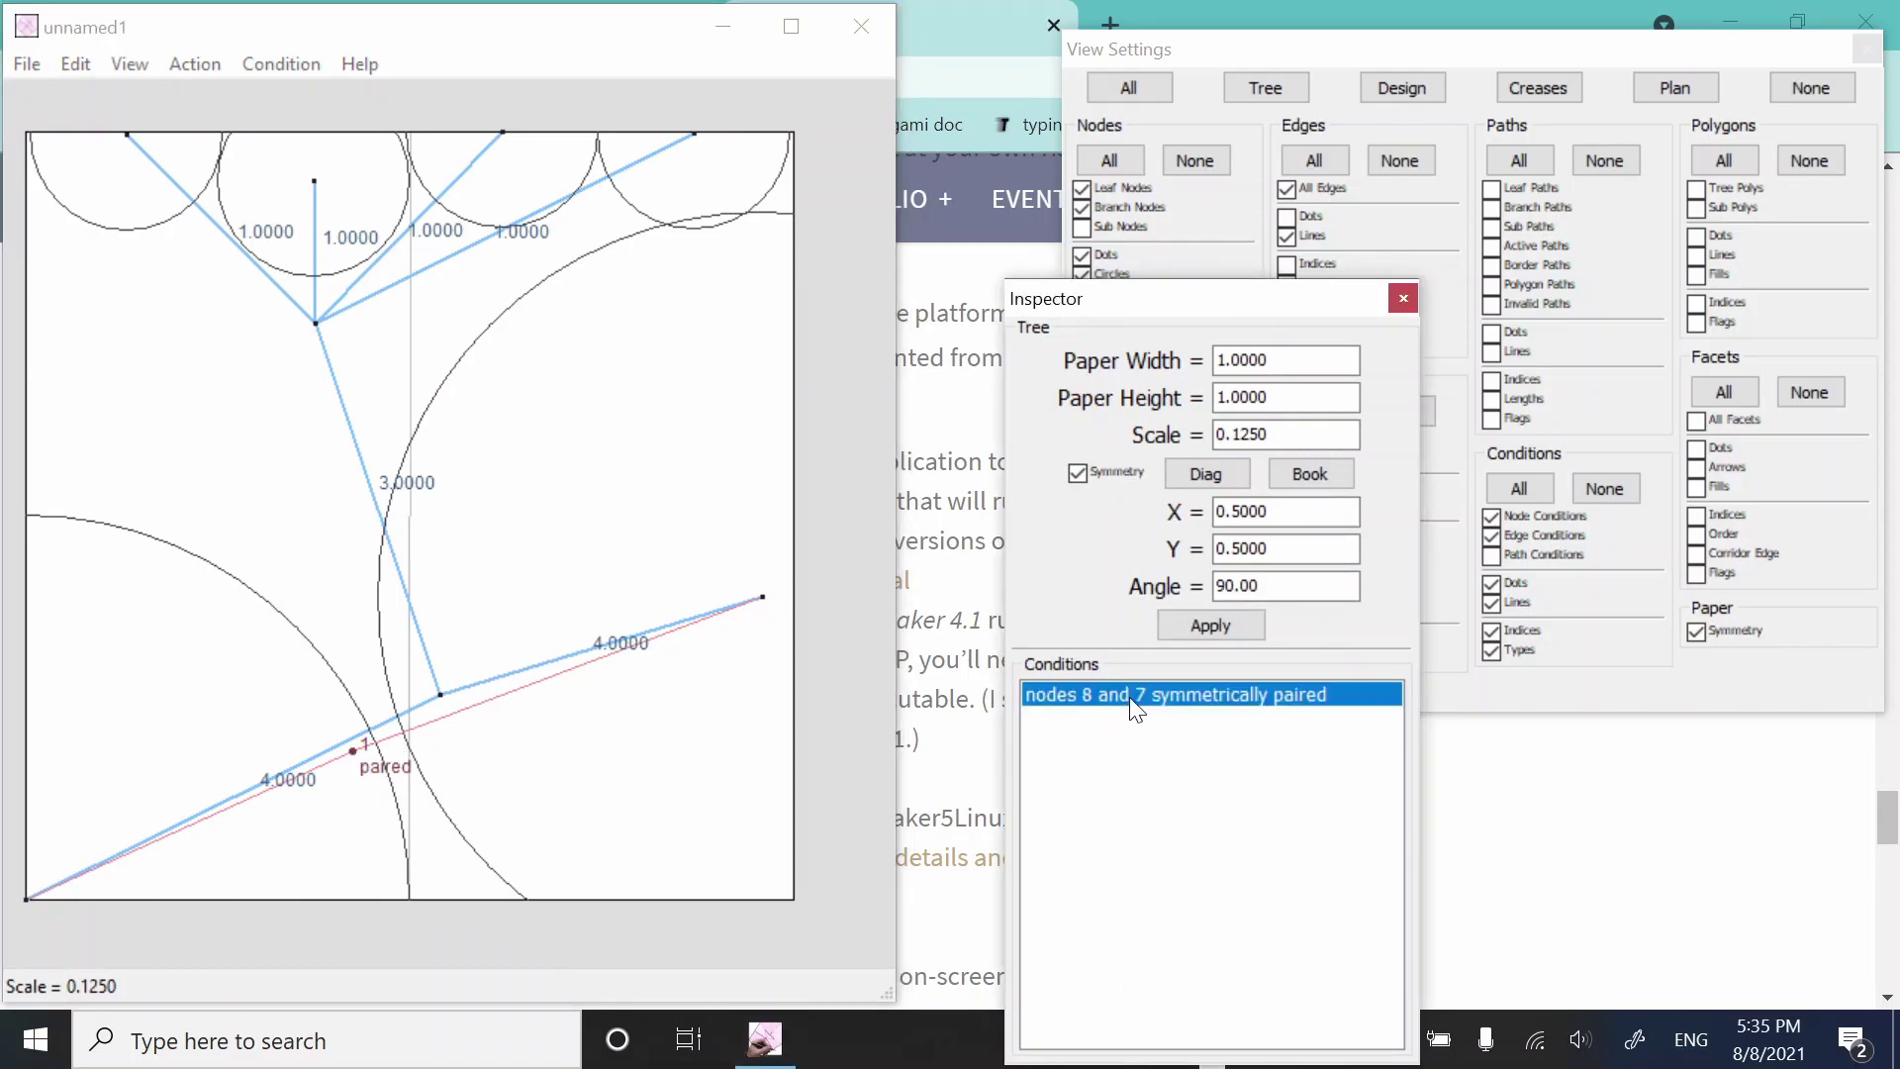
key("Delete")
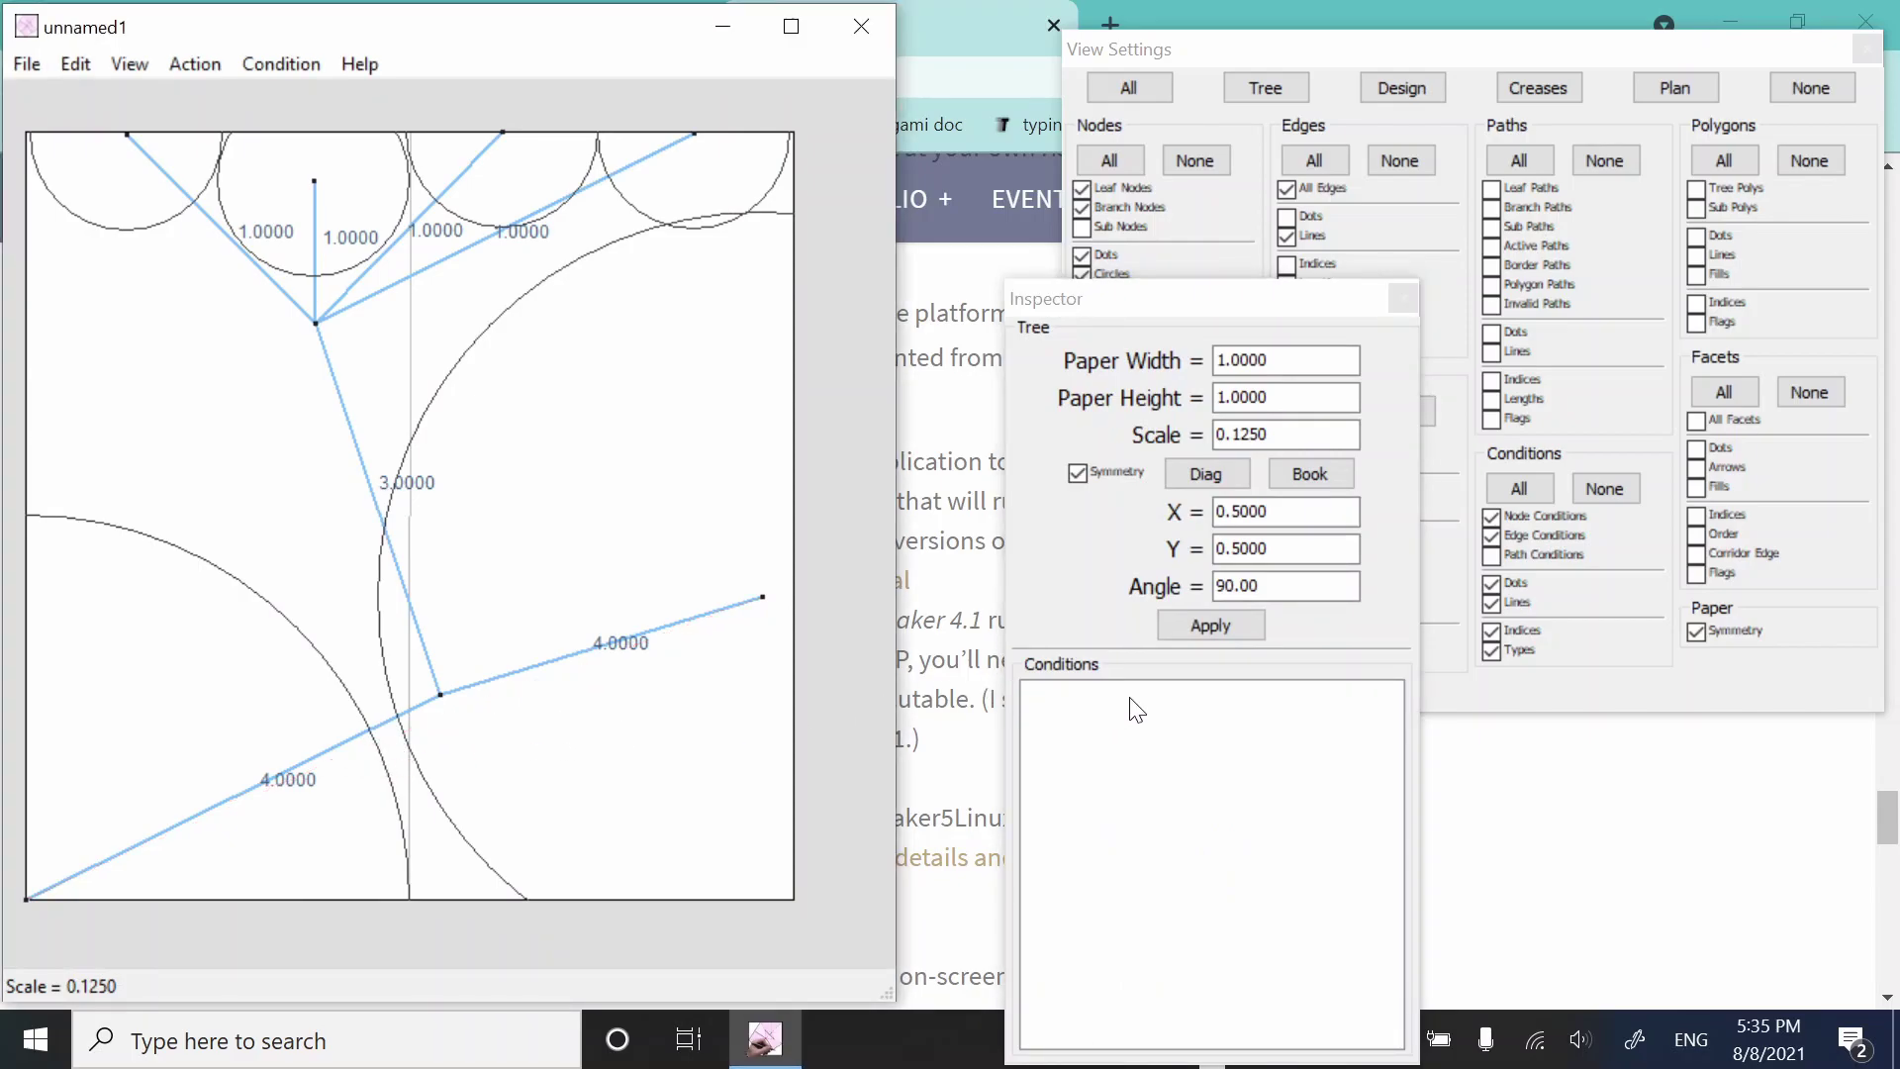
- Run Scale Everything again, and reposition the lower-right leg node up the right paper edge and the top-right node to the upper left
left_click(267, 63)
left_click(225, 64)
left_click(225, 64)
left_click(241, 98)
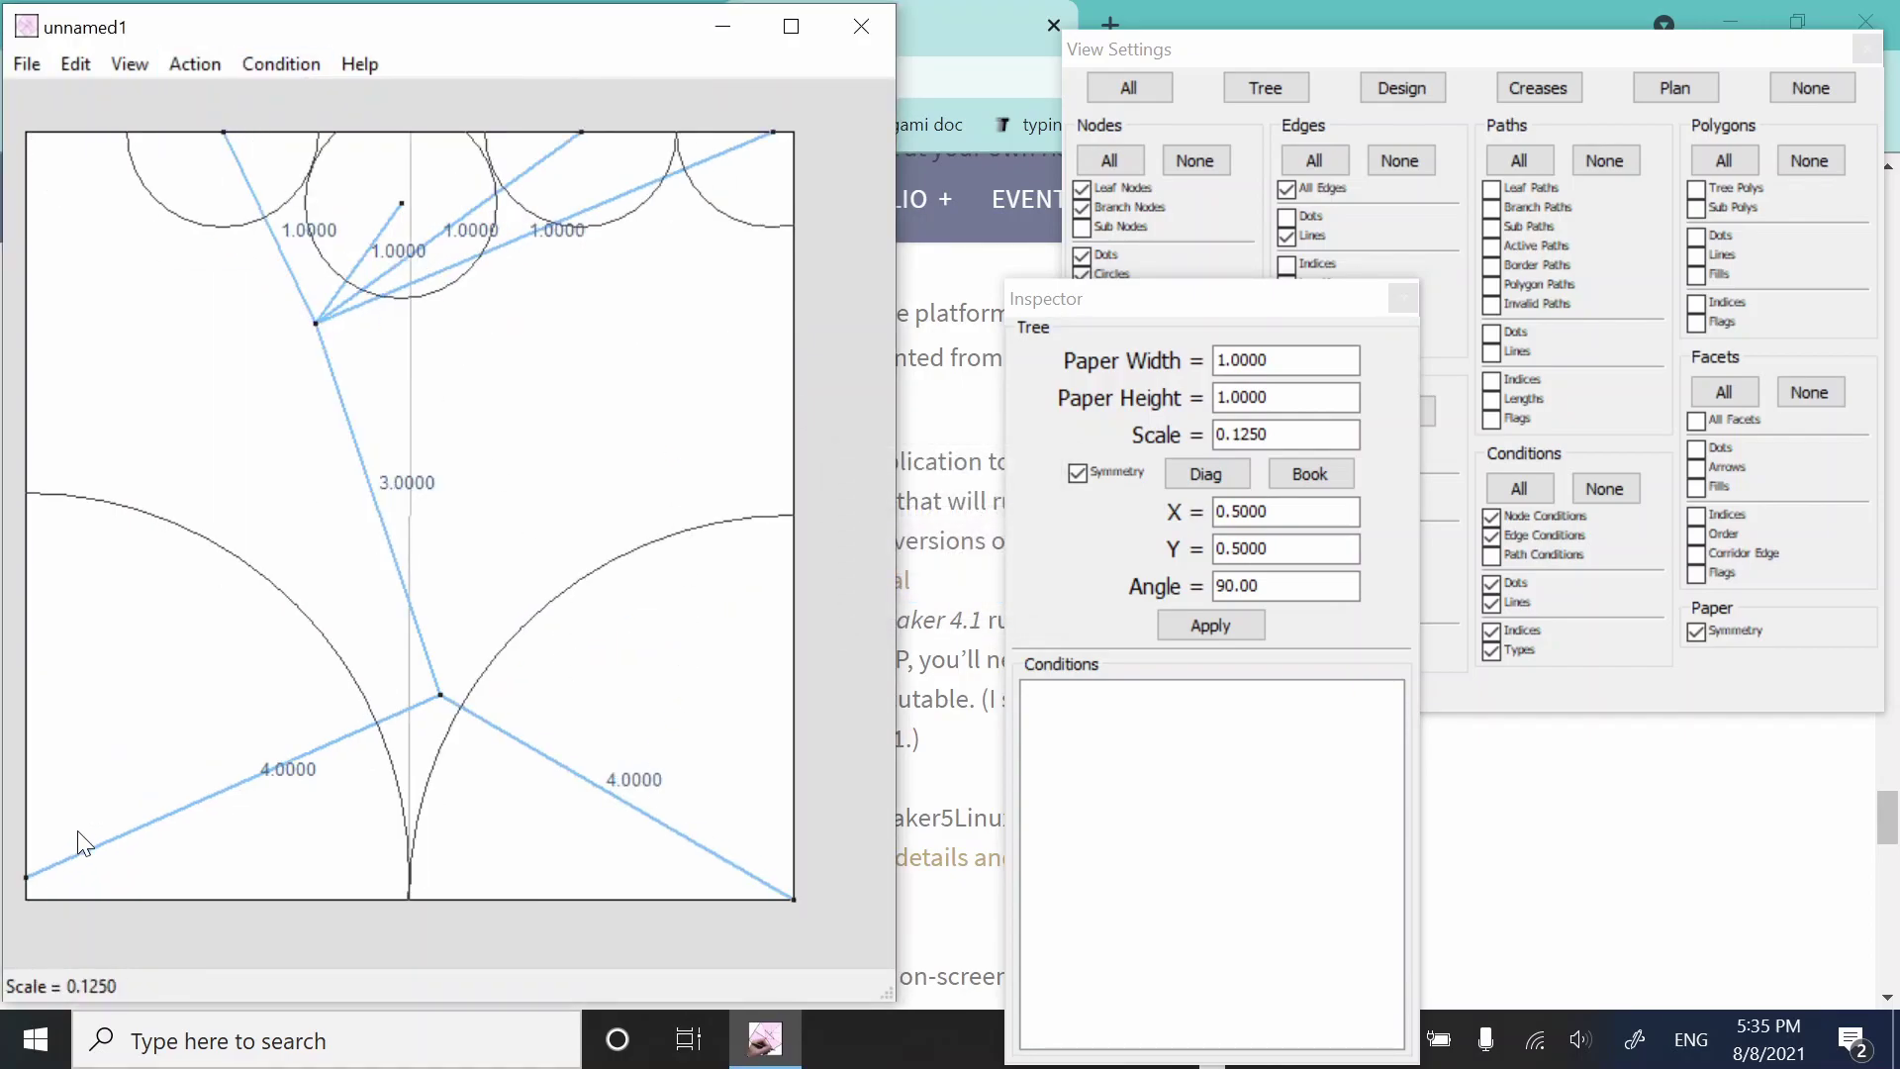
left_click_drag(794, 898, 793, 665)
left_click_drag(772, 132, 73, 284)
- Display all paths, inspect the red path between the upper-middle leaf node and the right-edge leg node, and hide all paths again
left_click(1492, 207)
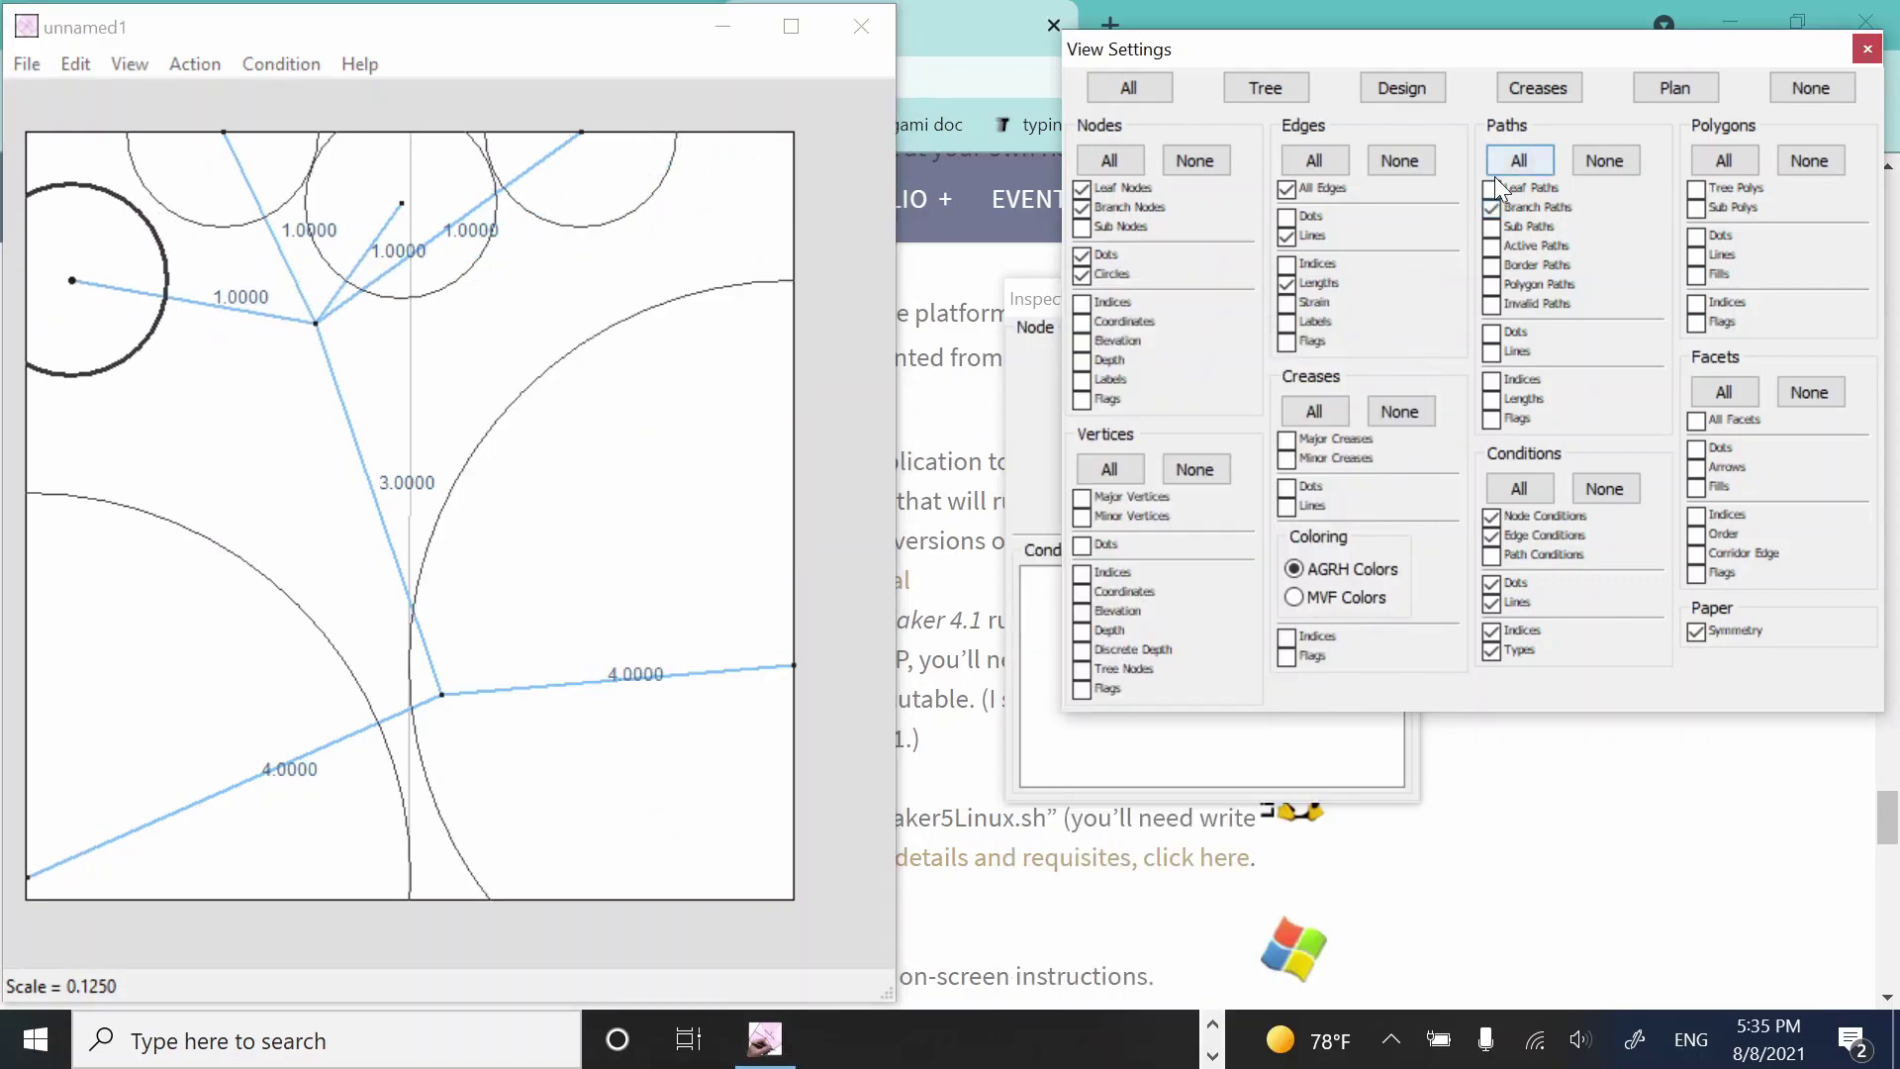
left_click(1494, 188)
left_click(1519, 161)
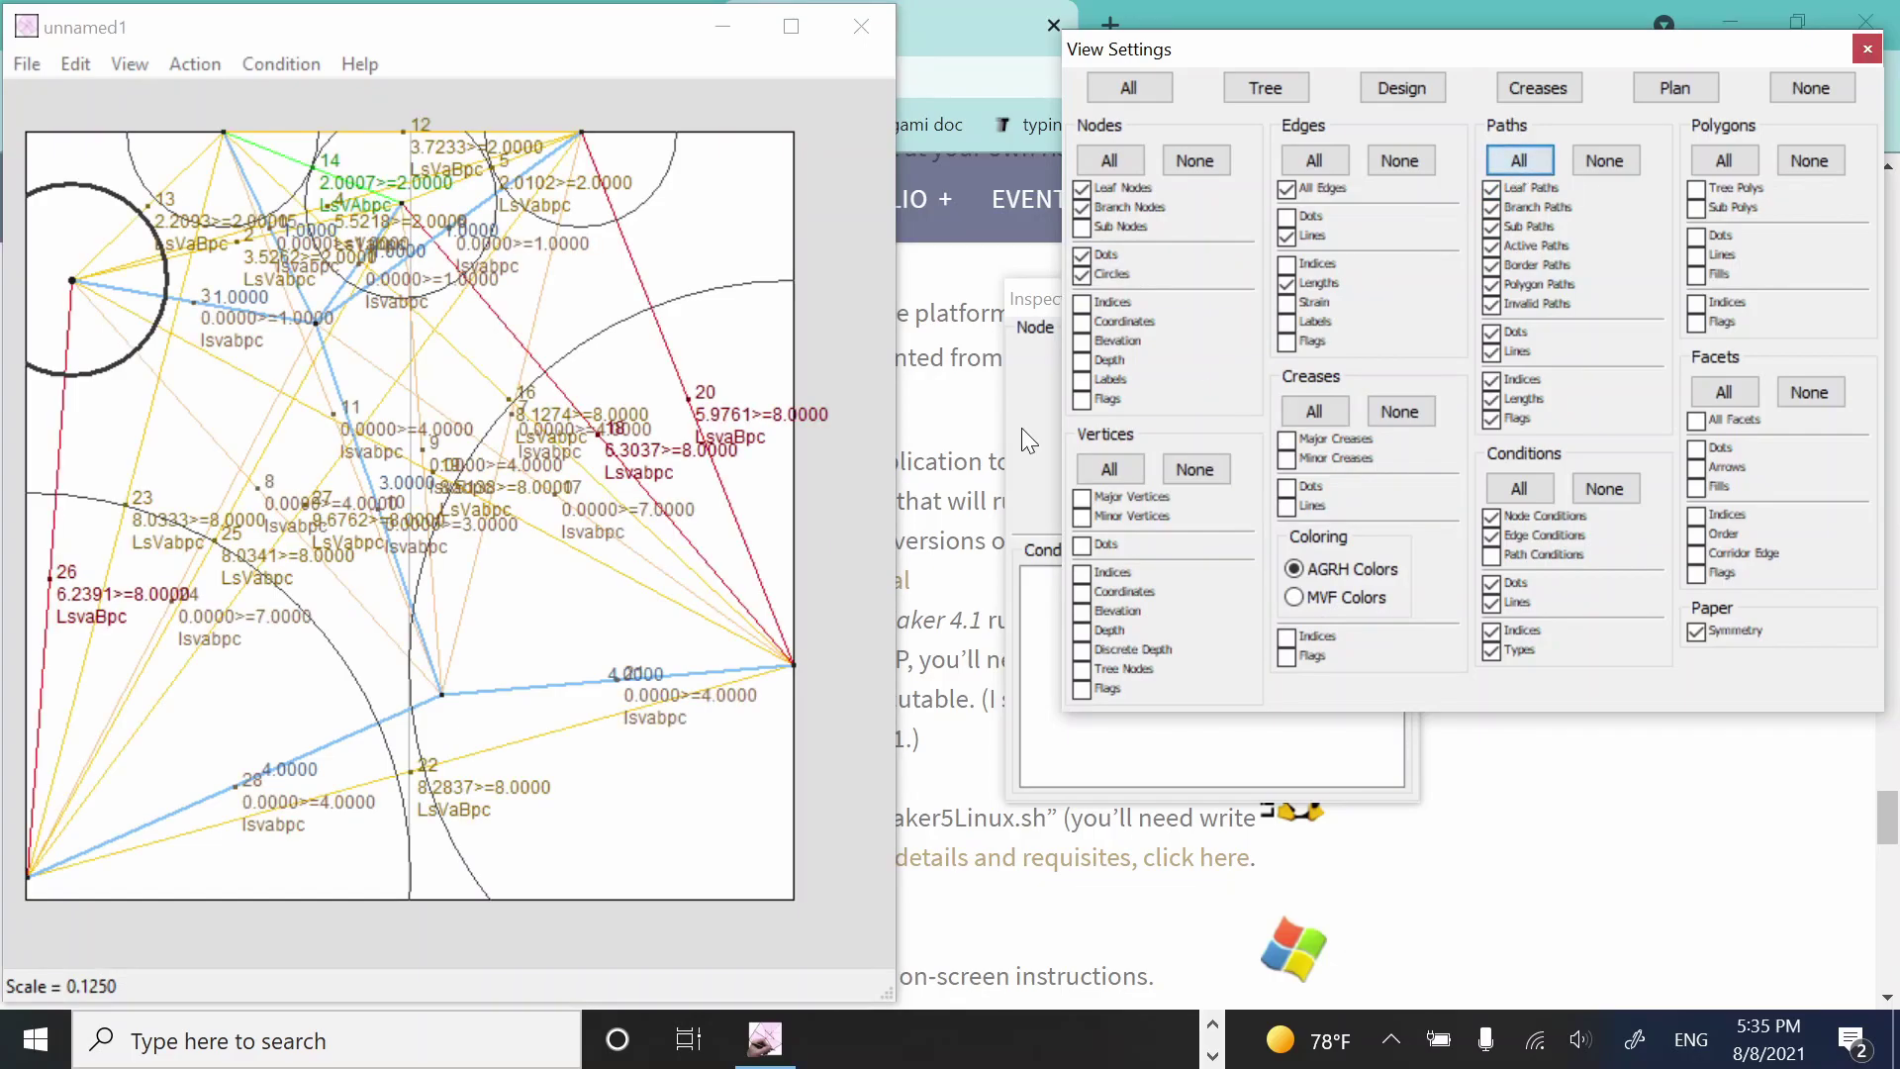
left_click(729, 498)
left_click(691, 525)
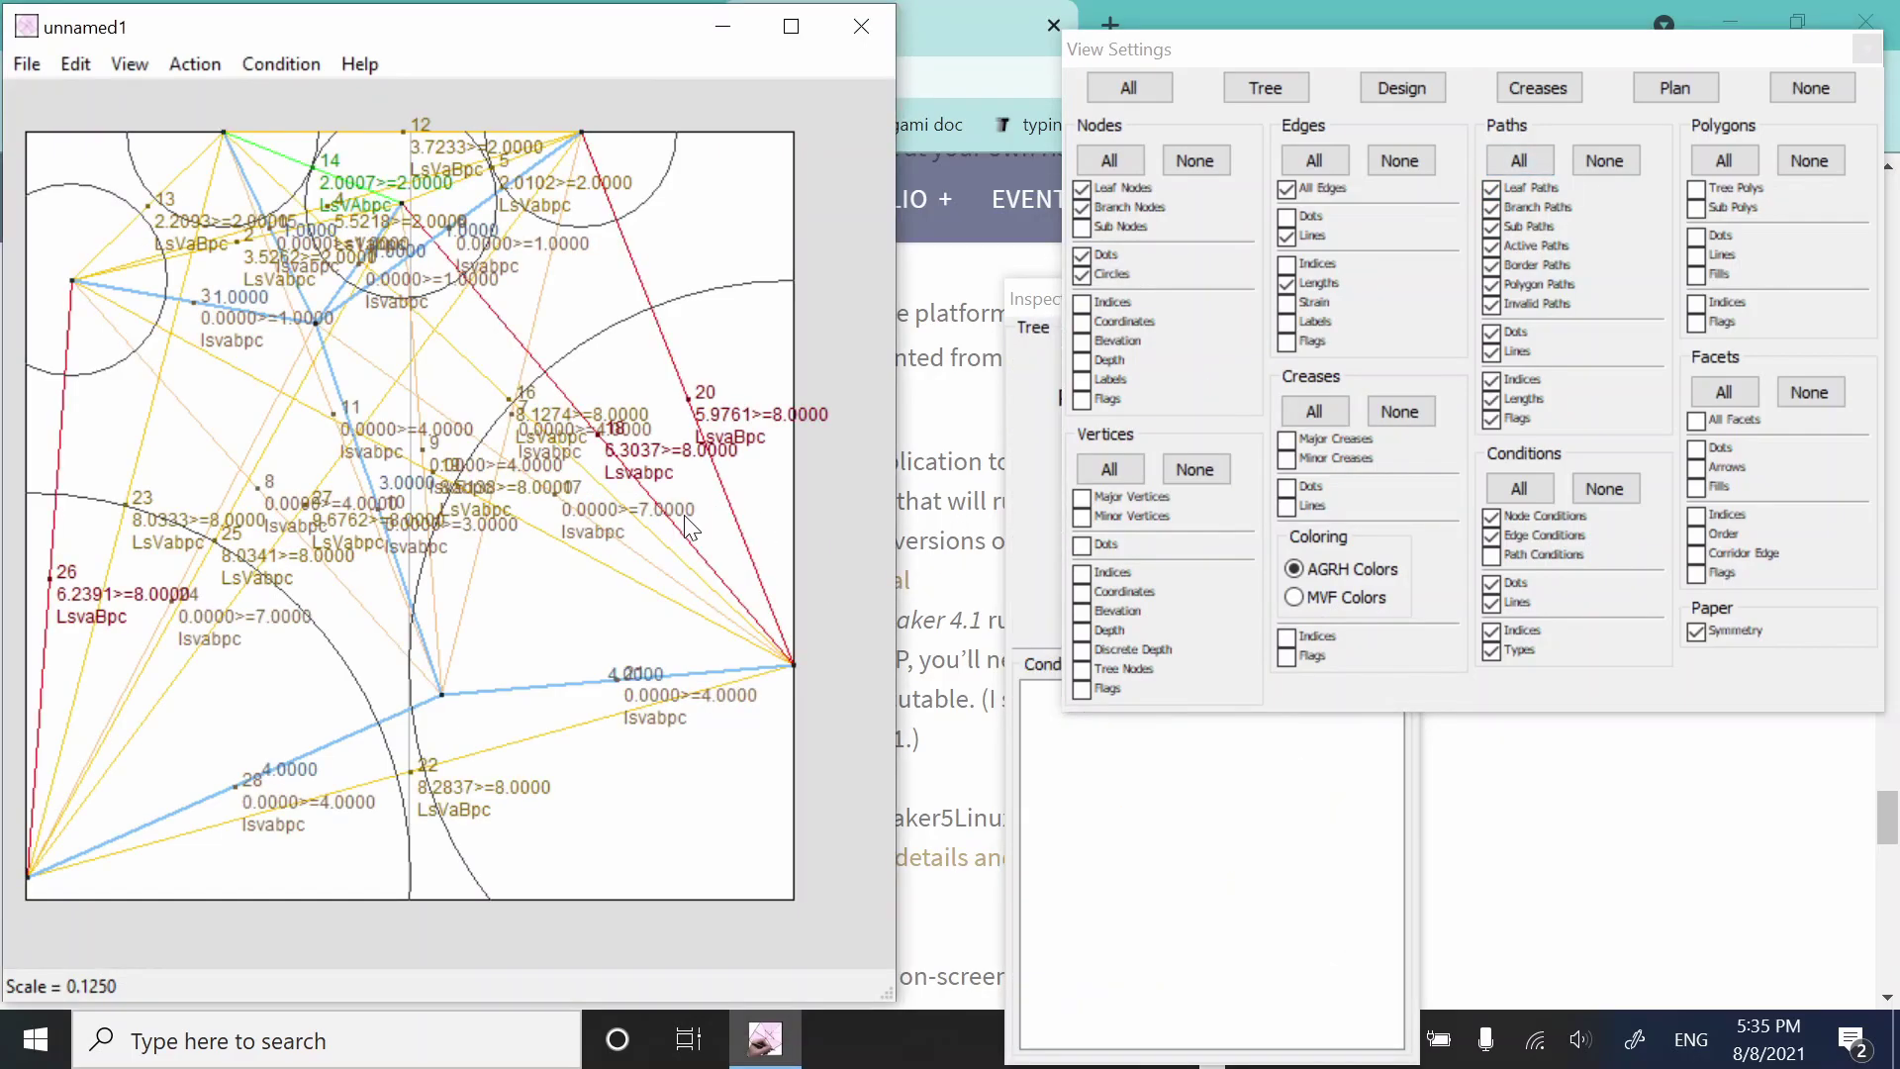
left_click(690, 539)
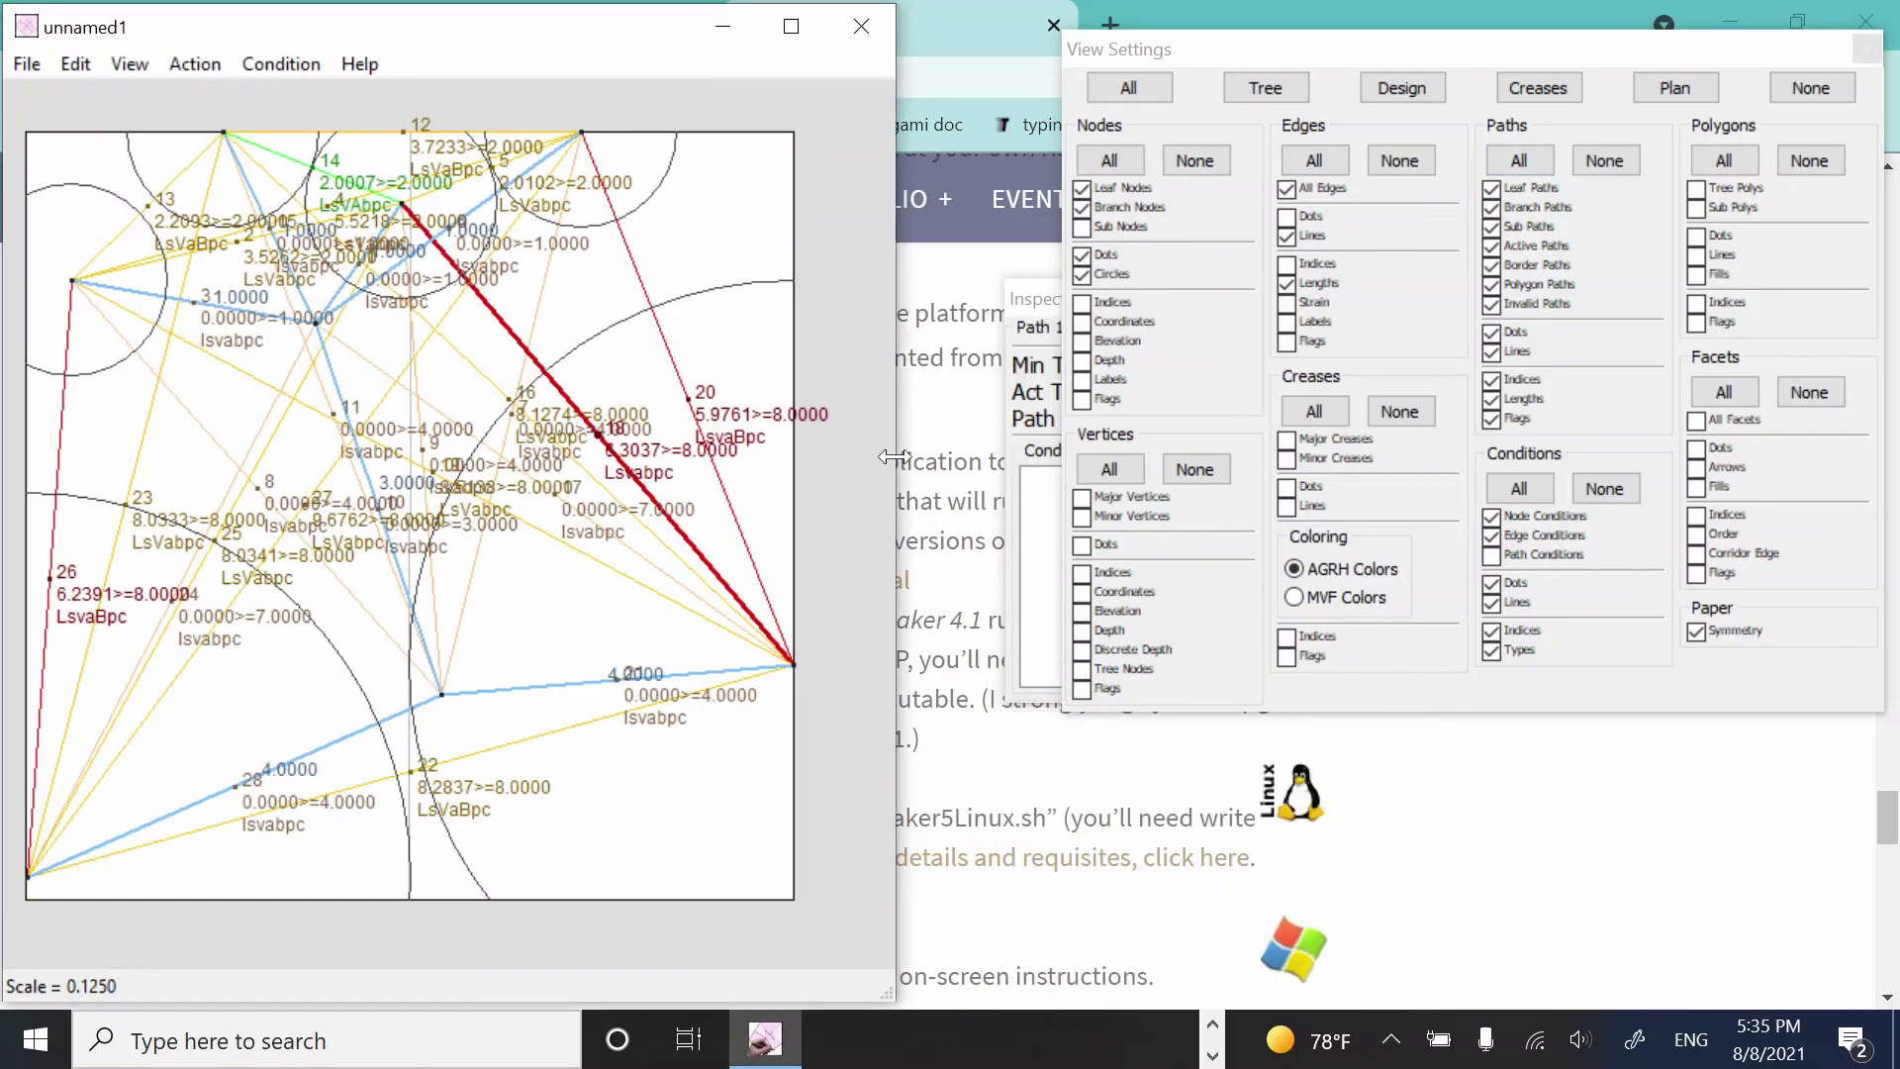
left_click(1604, 161)
- Move the right-edge leg node farther up and slightly inward from the paper edge
left_click(793, 663)
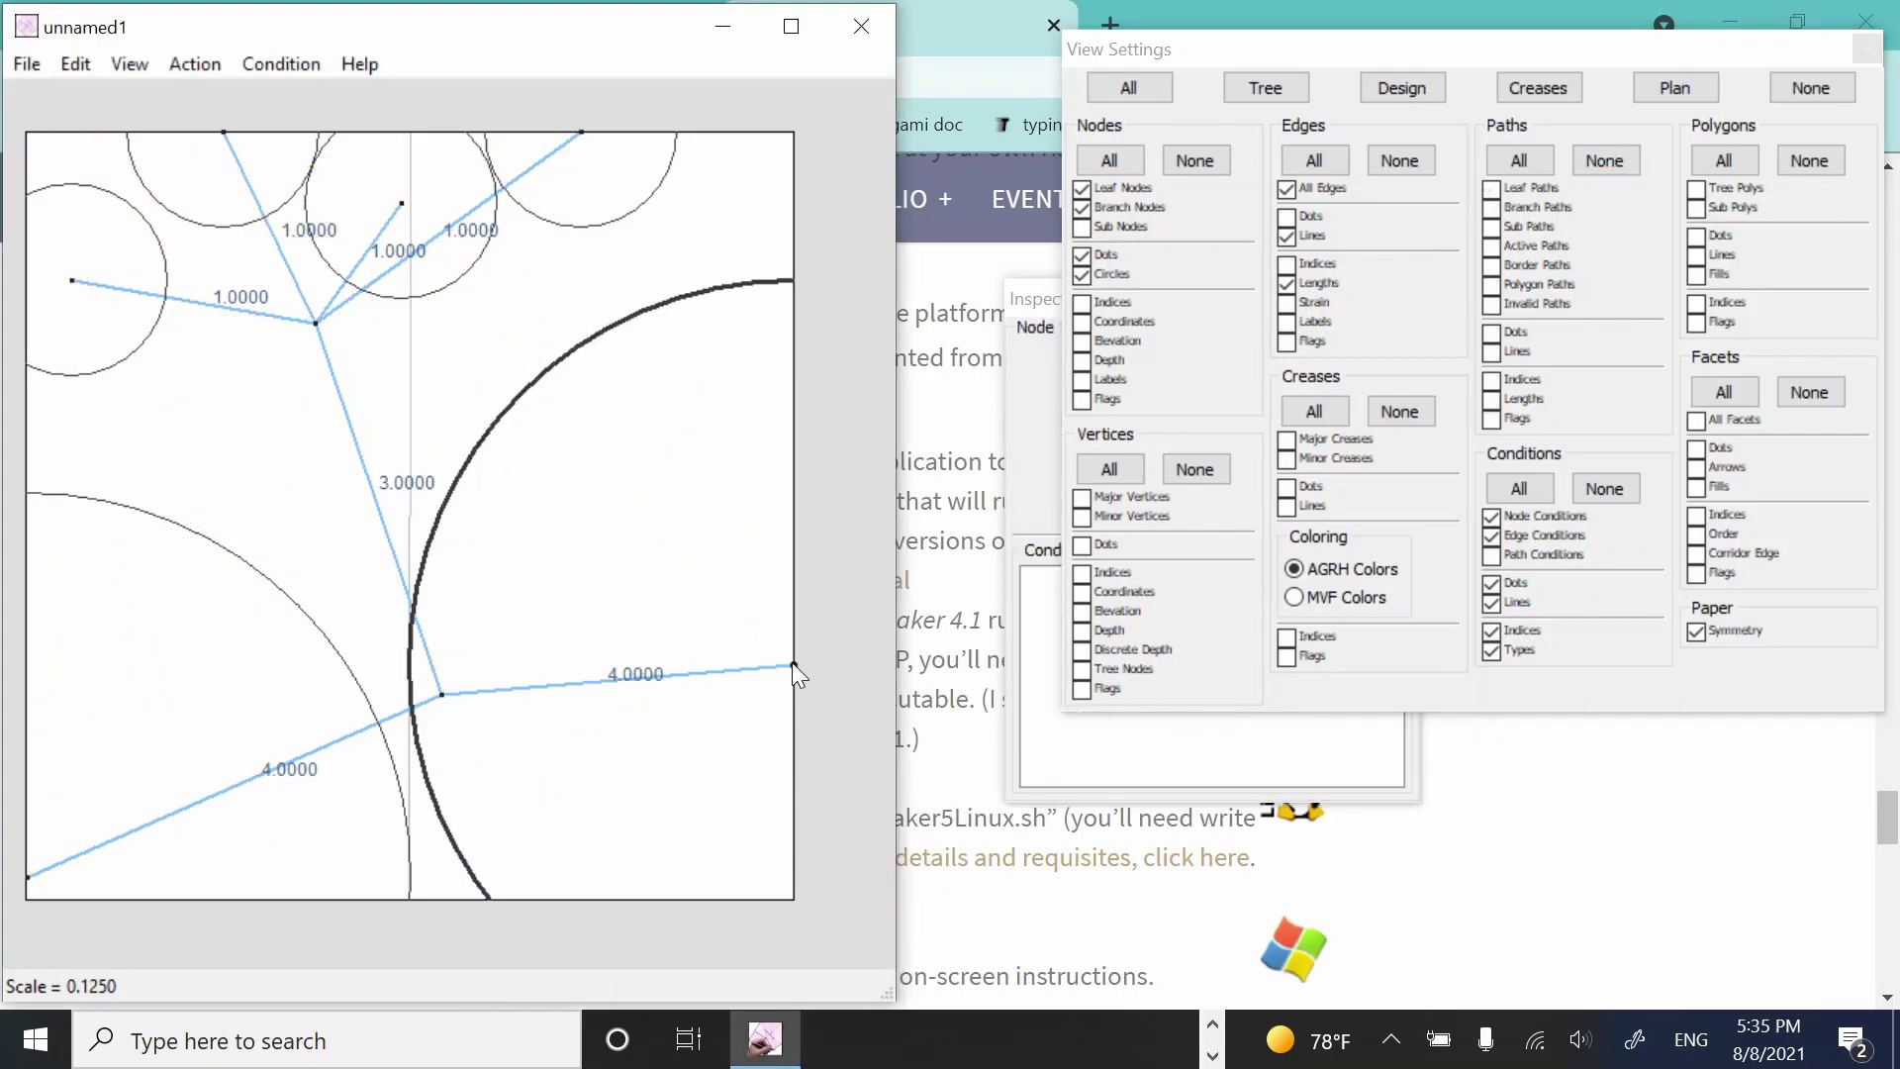
left_click_drag(792, 663, 776, 564)
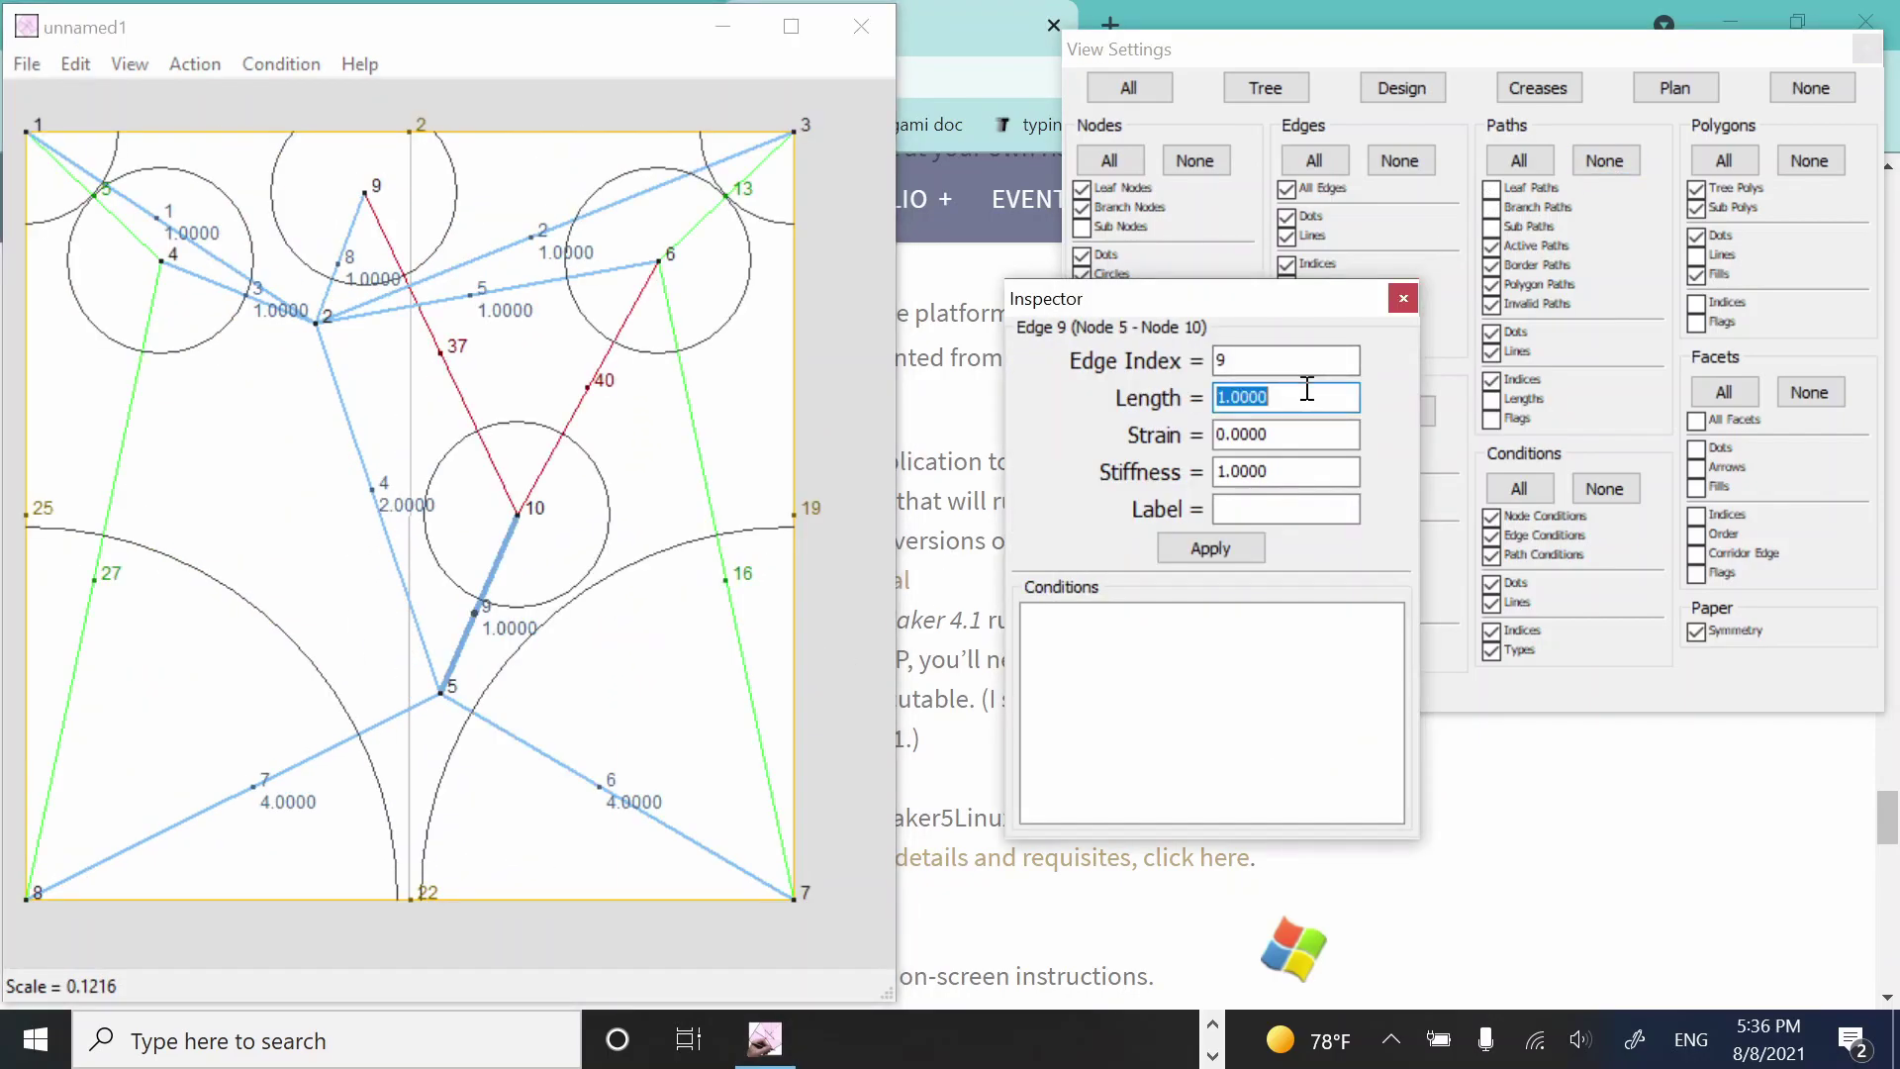
- Set the length of the edge between nodes 5 and 10 to 2 and run Scale Everything
type("2")
key("Return")
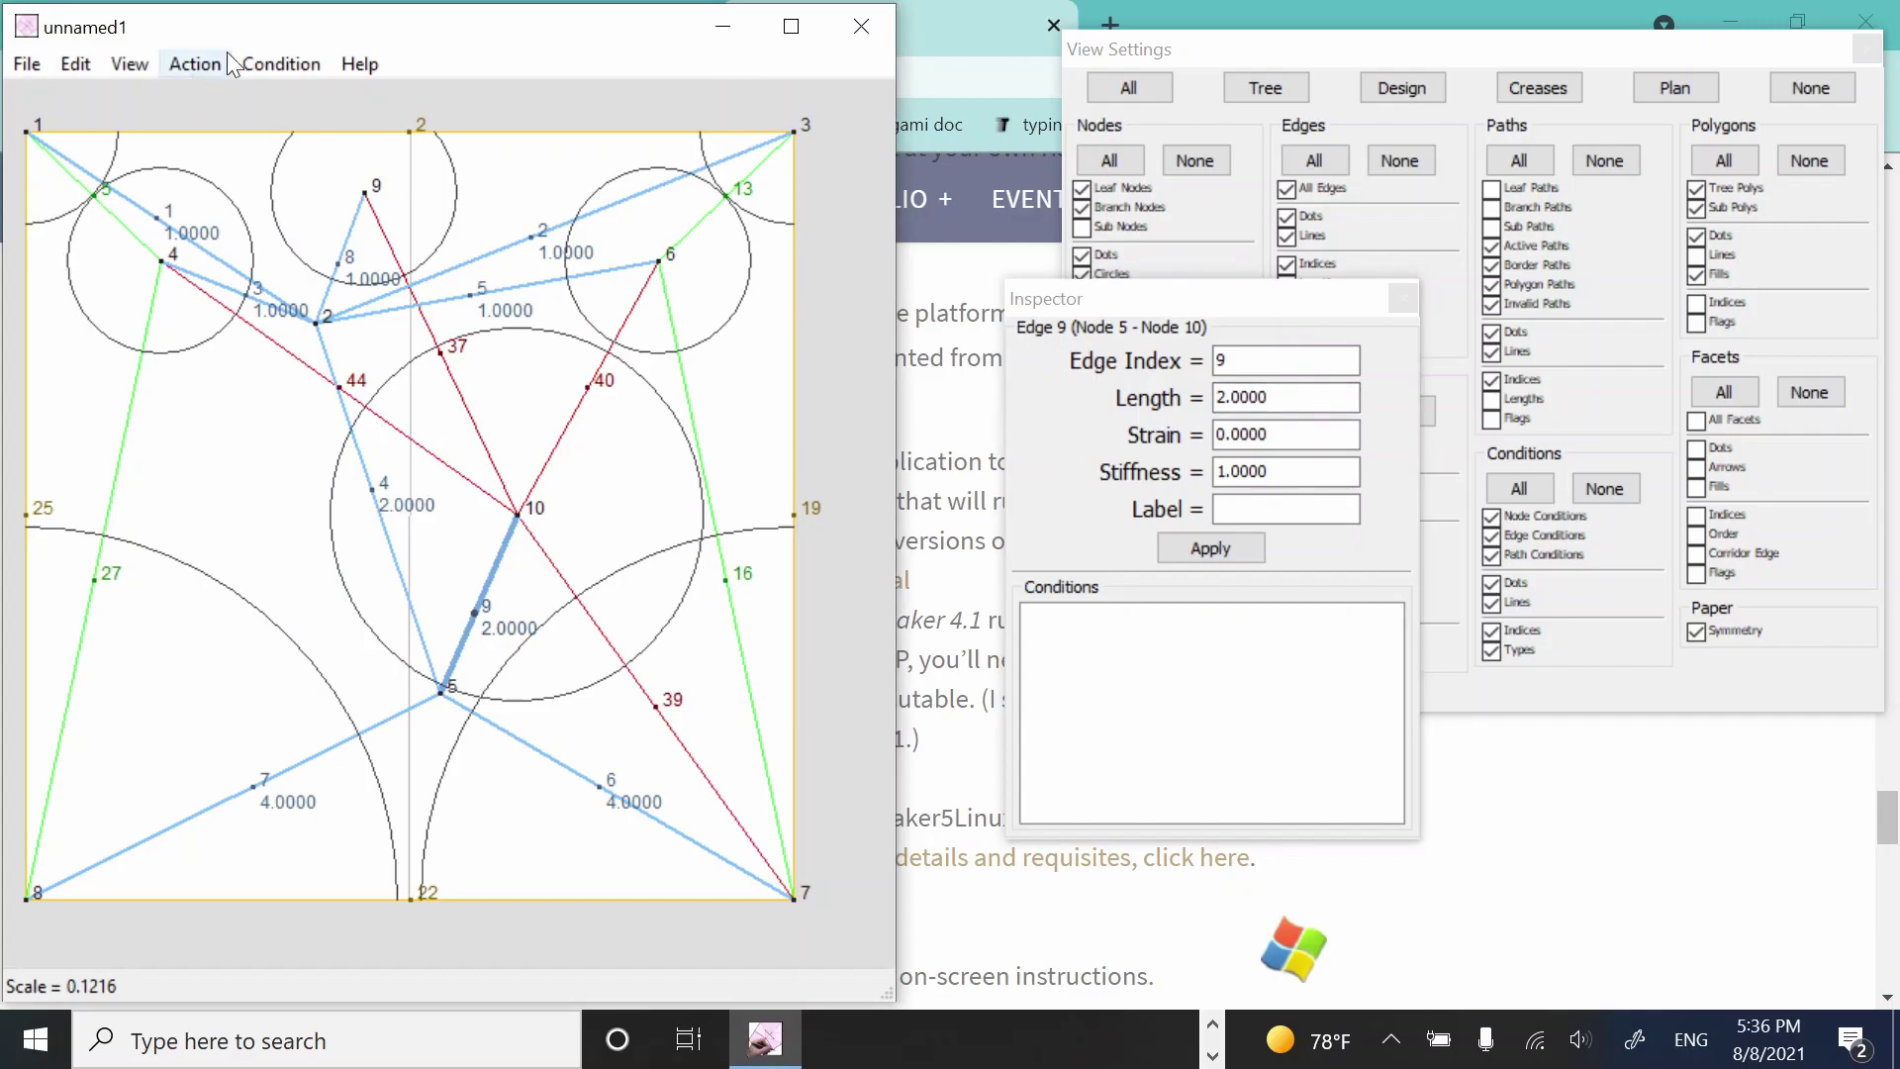
left_click(182, 56)
left_click(229, 97)
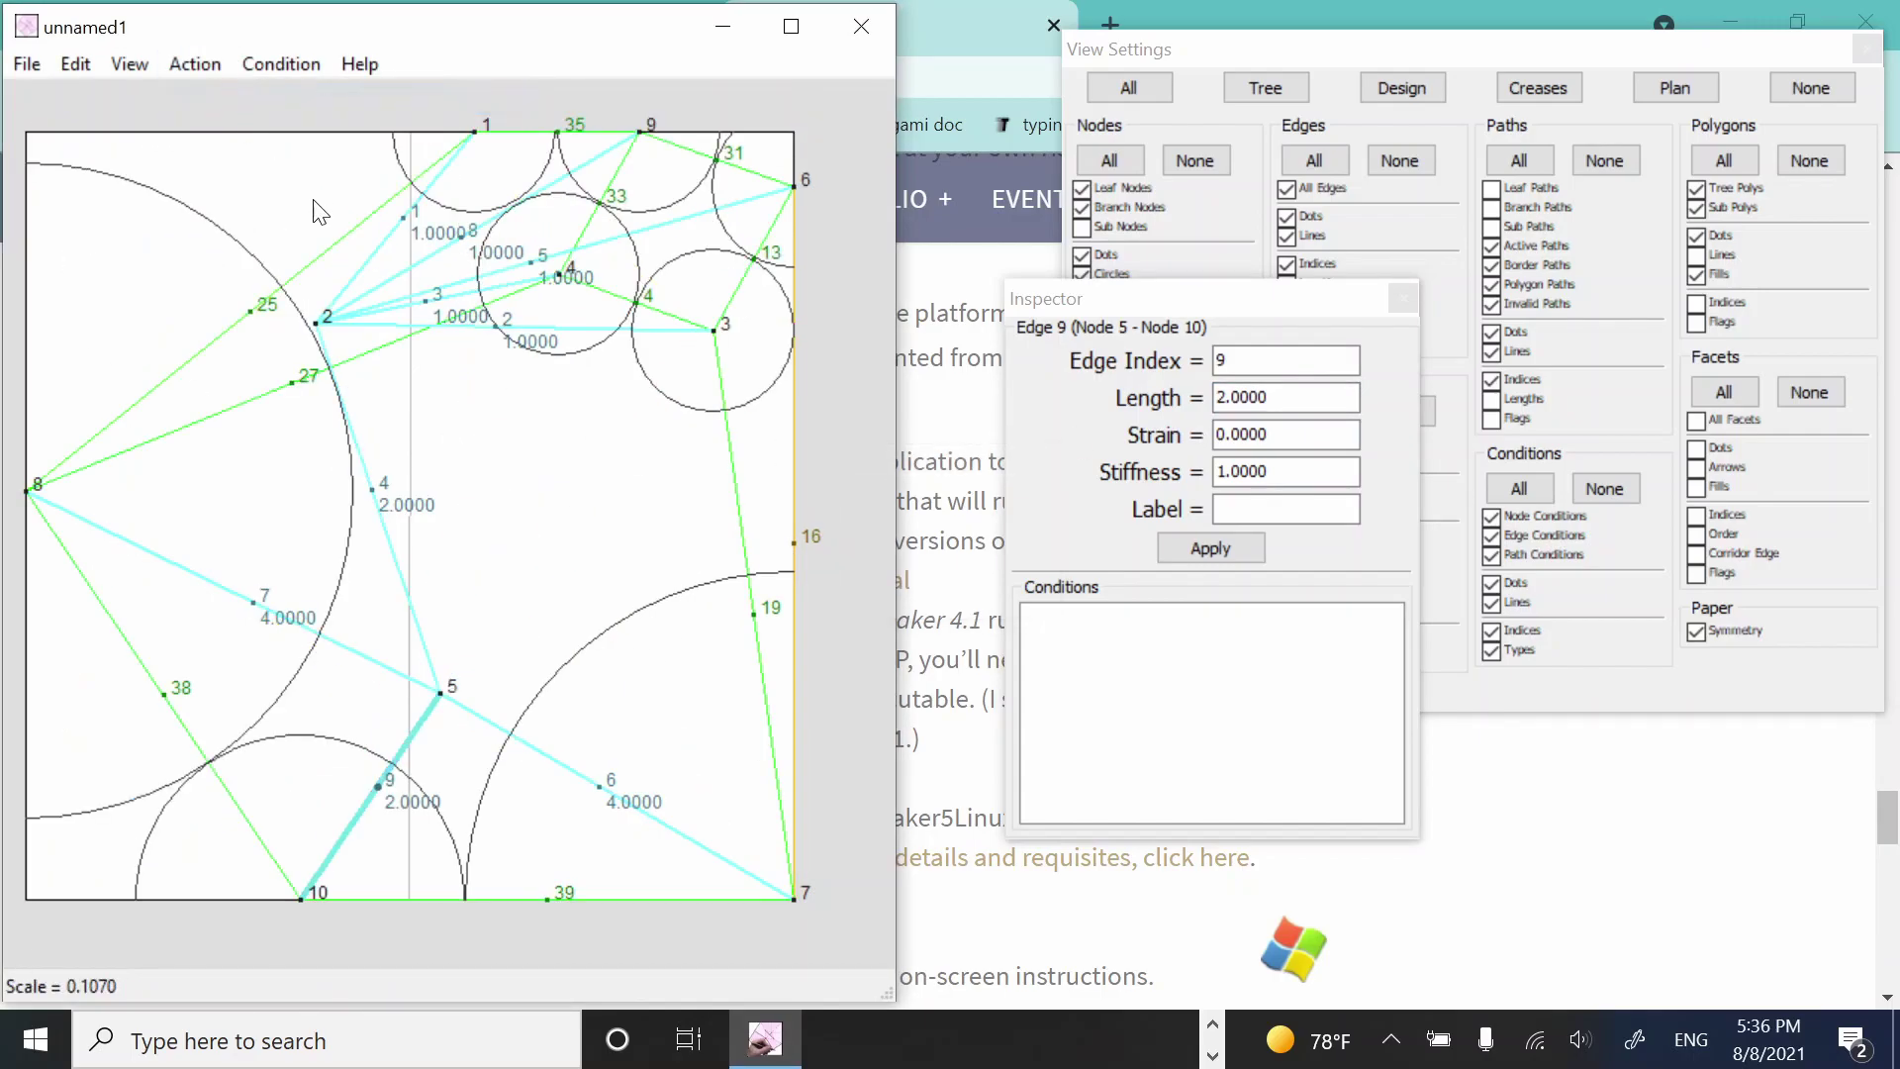
- Build the crease pattern, move the Inspector and the note aside, and dismiss the note
left_click(195, 63)
left_click(239, 199)
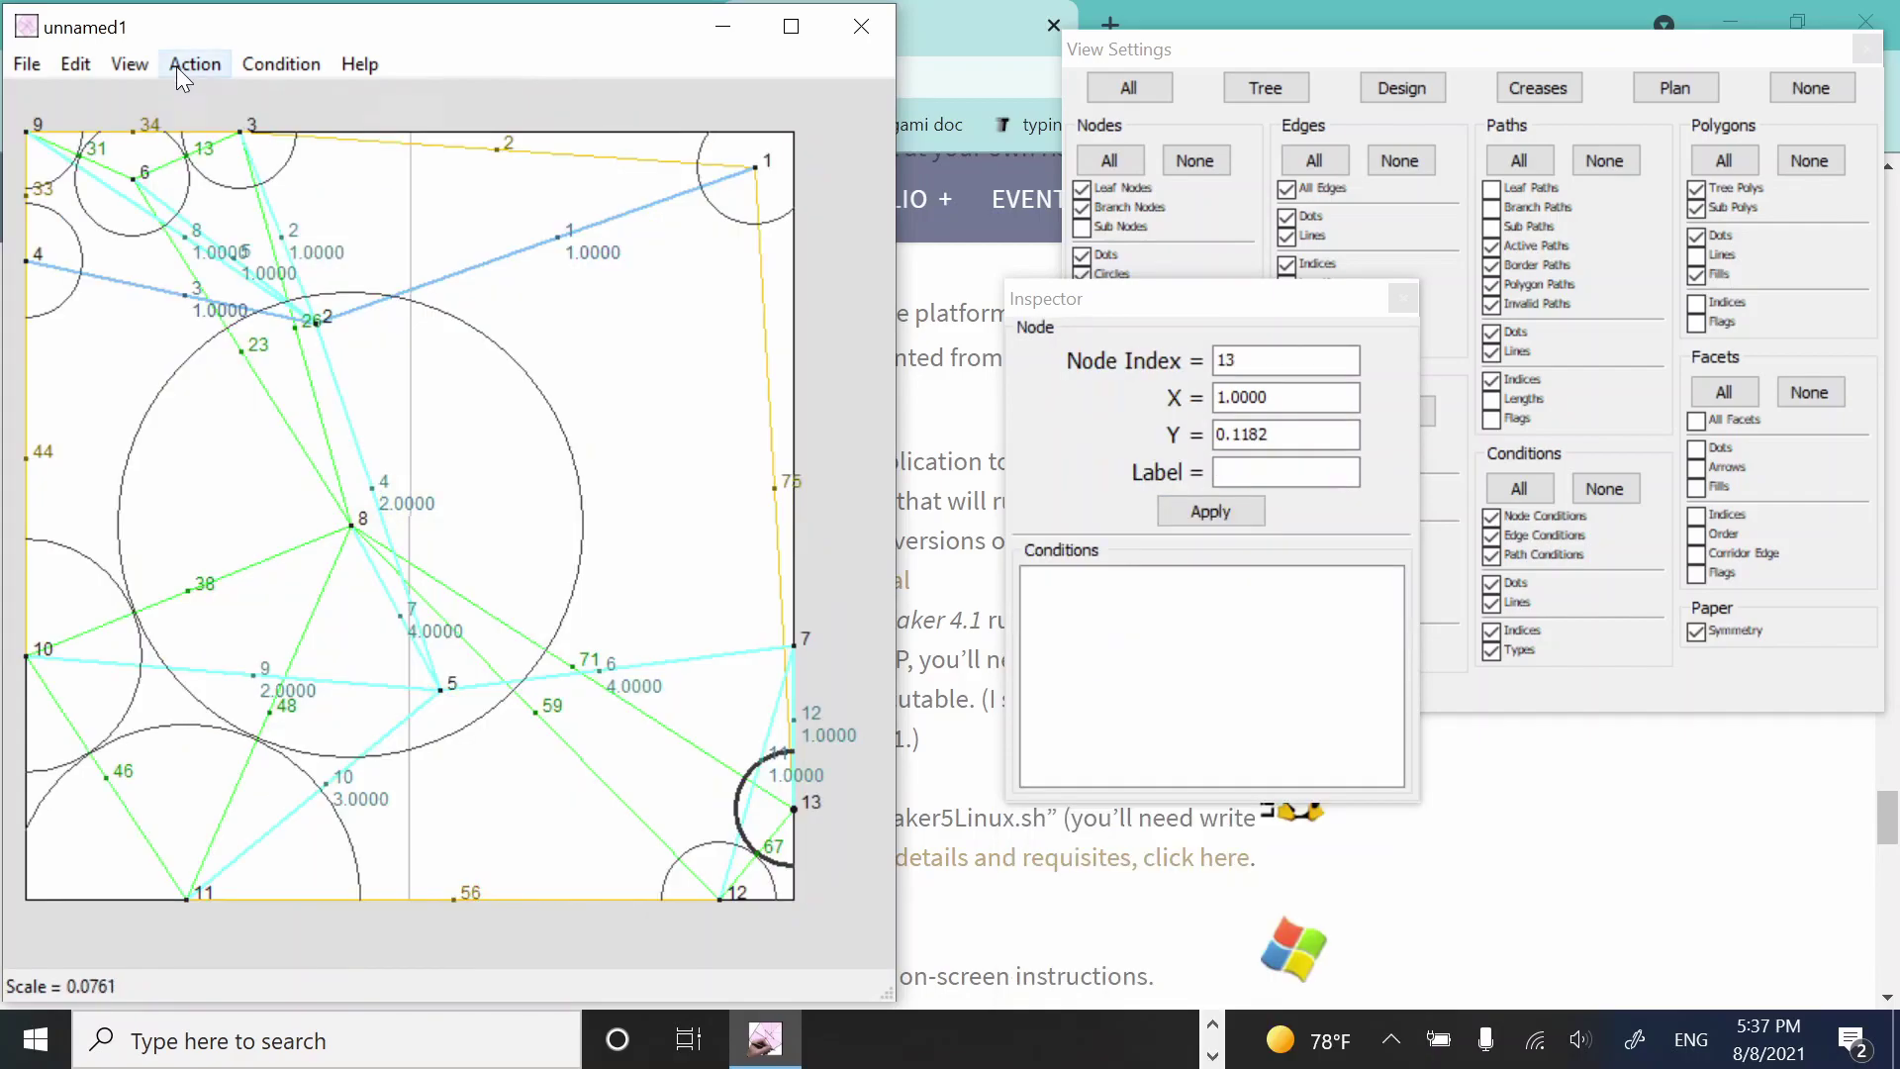
left_click(183, 64)
left_click(218, 206)
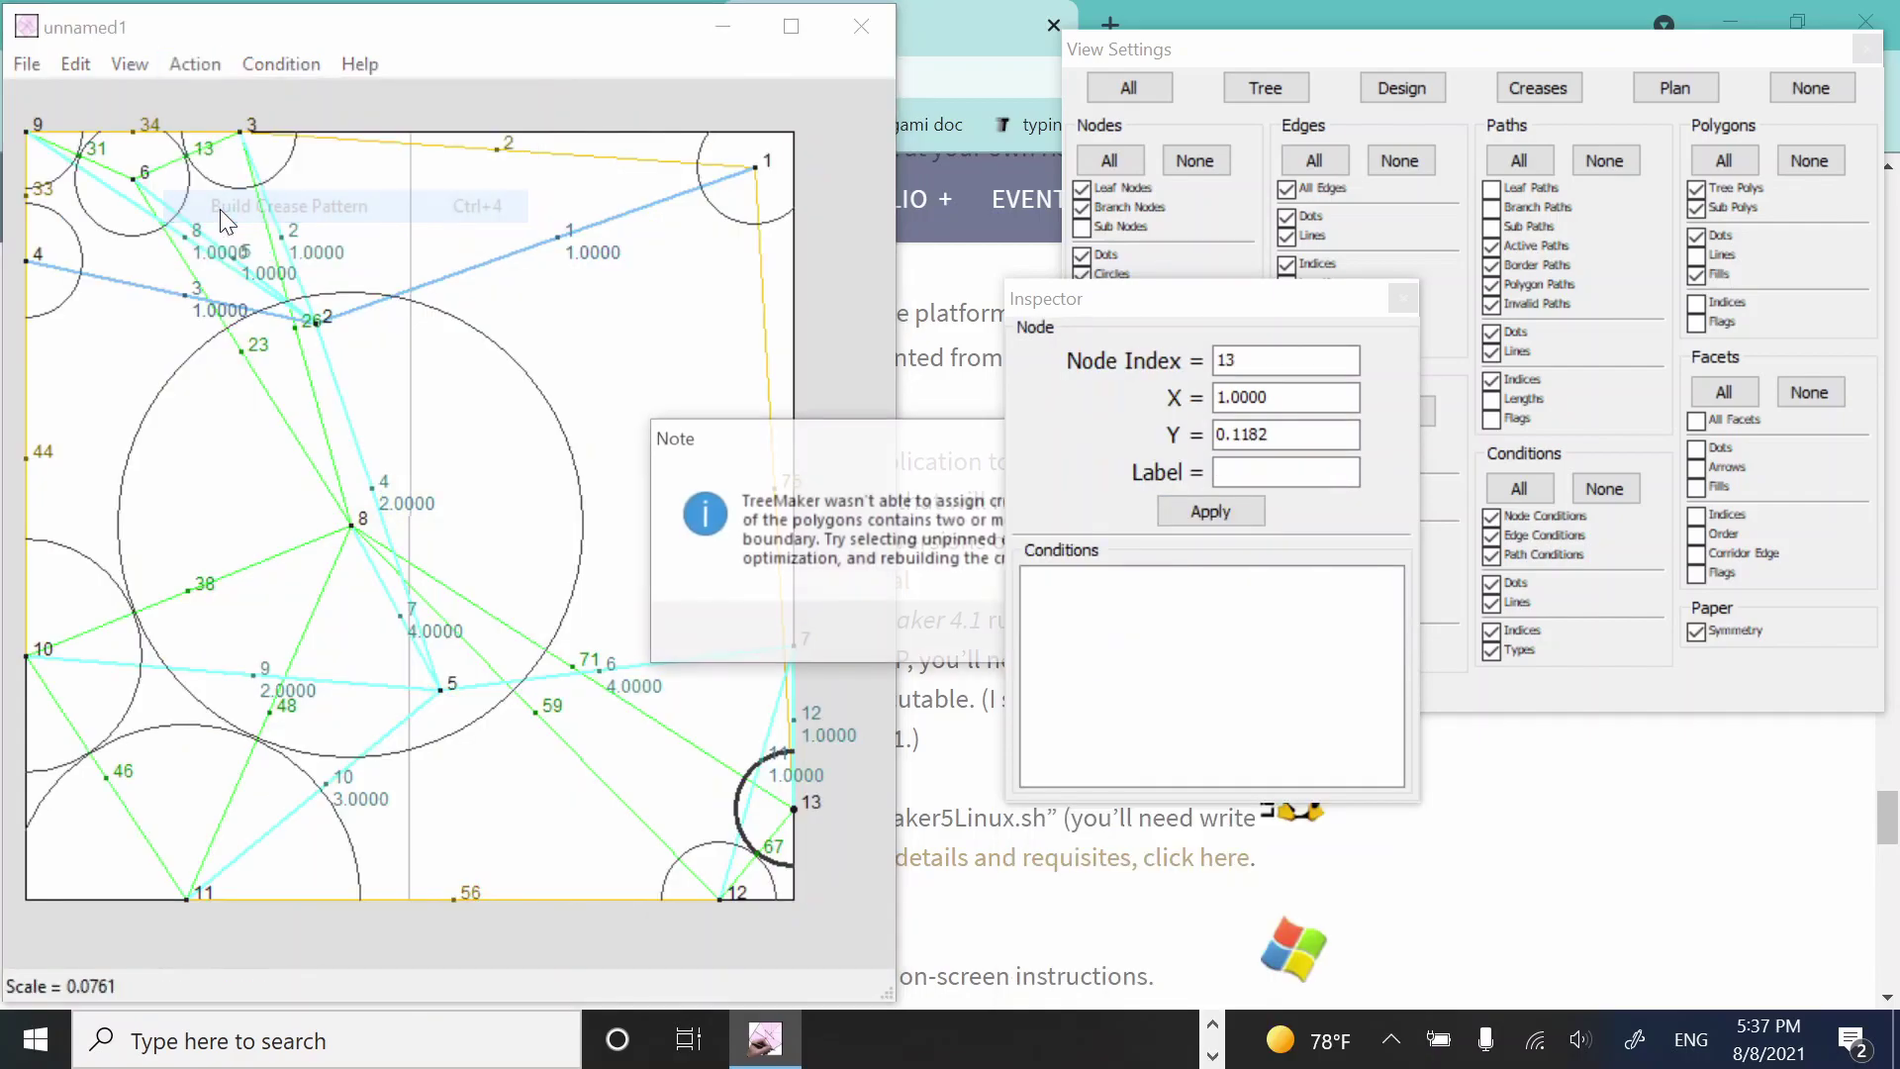
left_click_drag(1366, 297, 1684, 230)
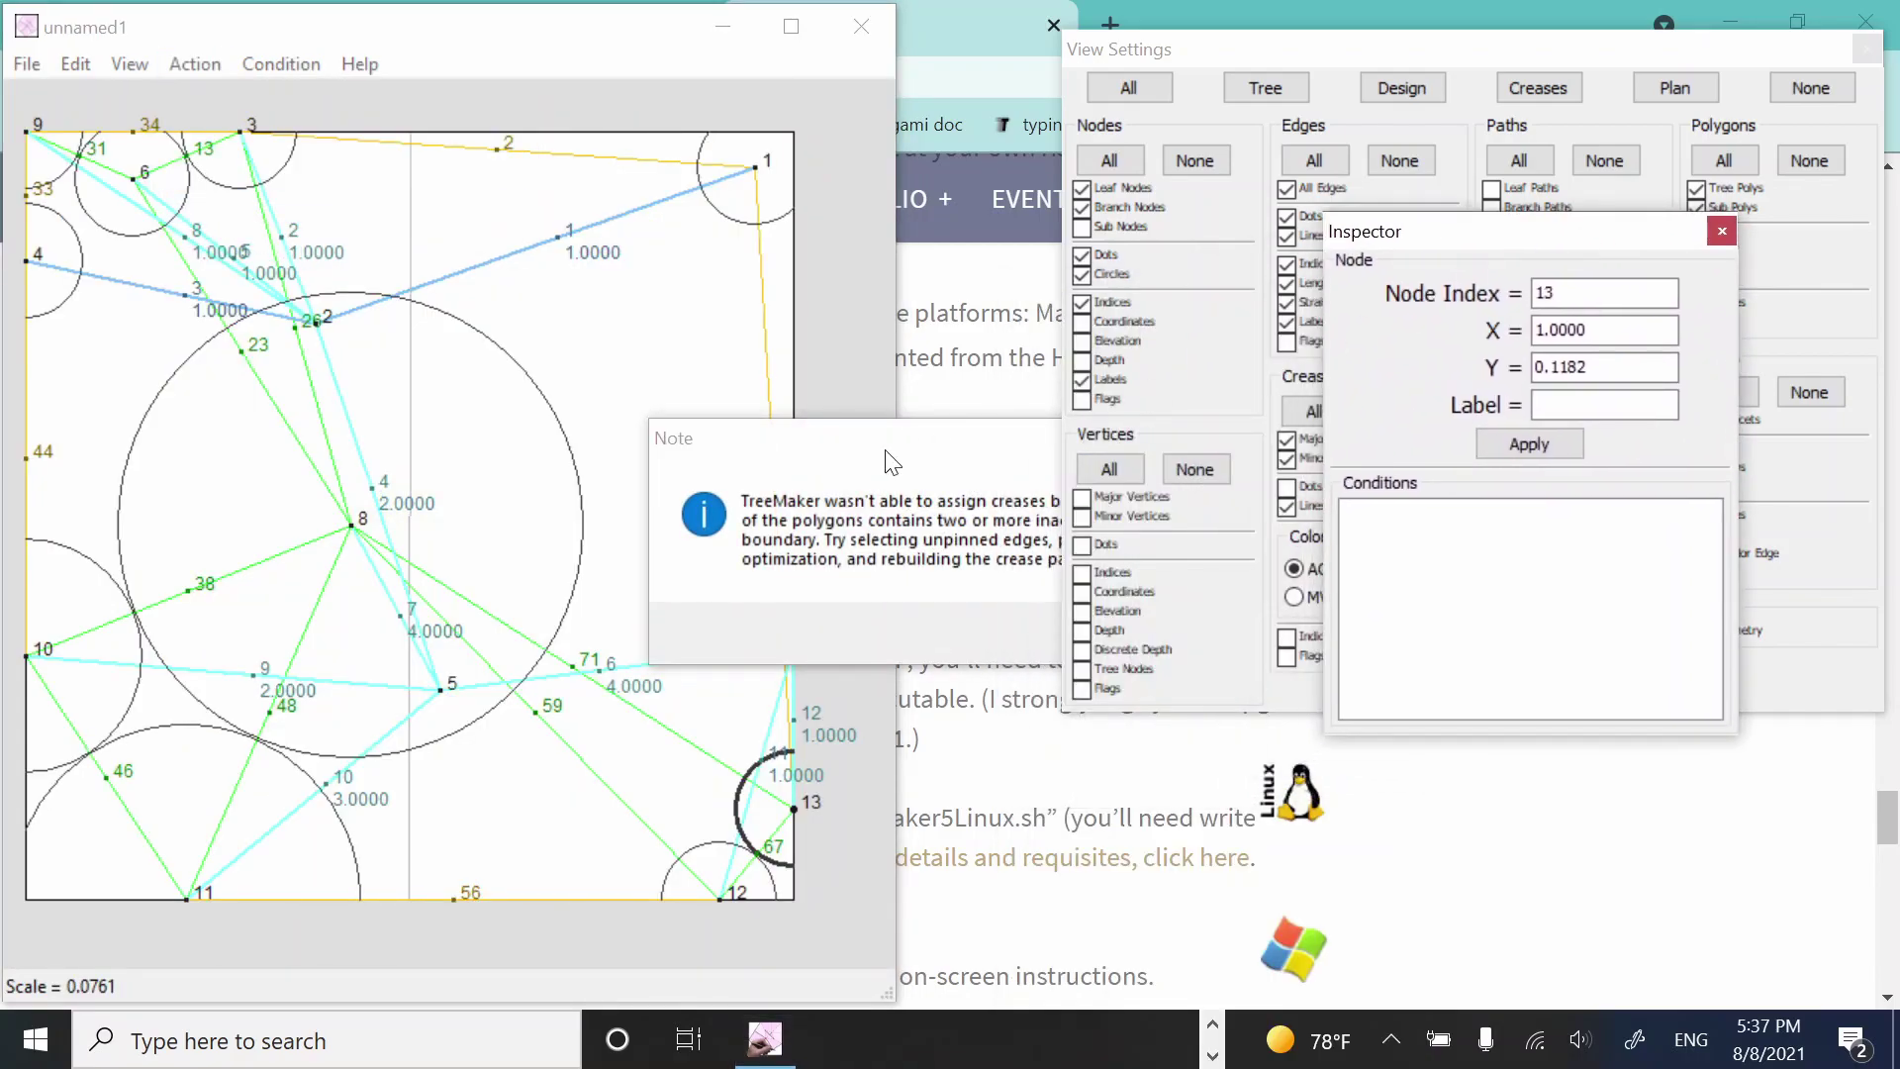
left_click_drag(891, 458, 626, 426)
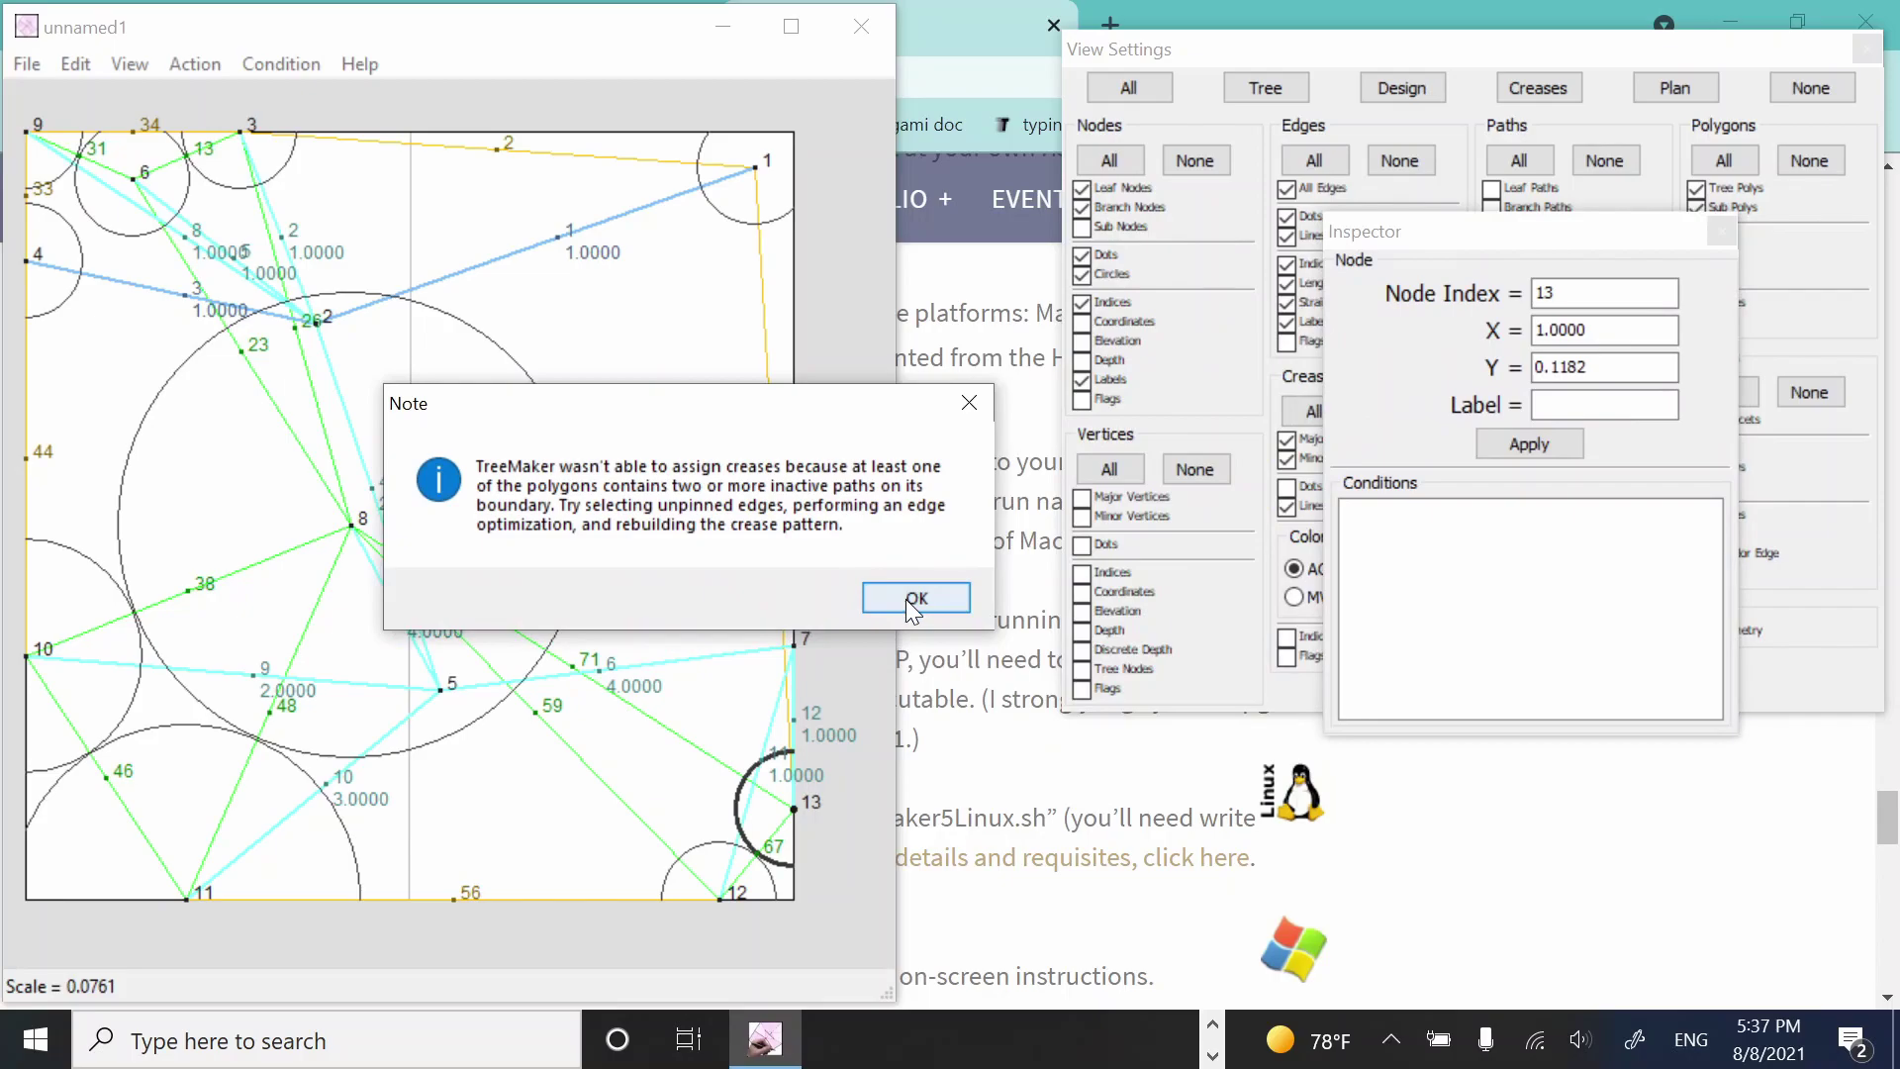
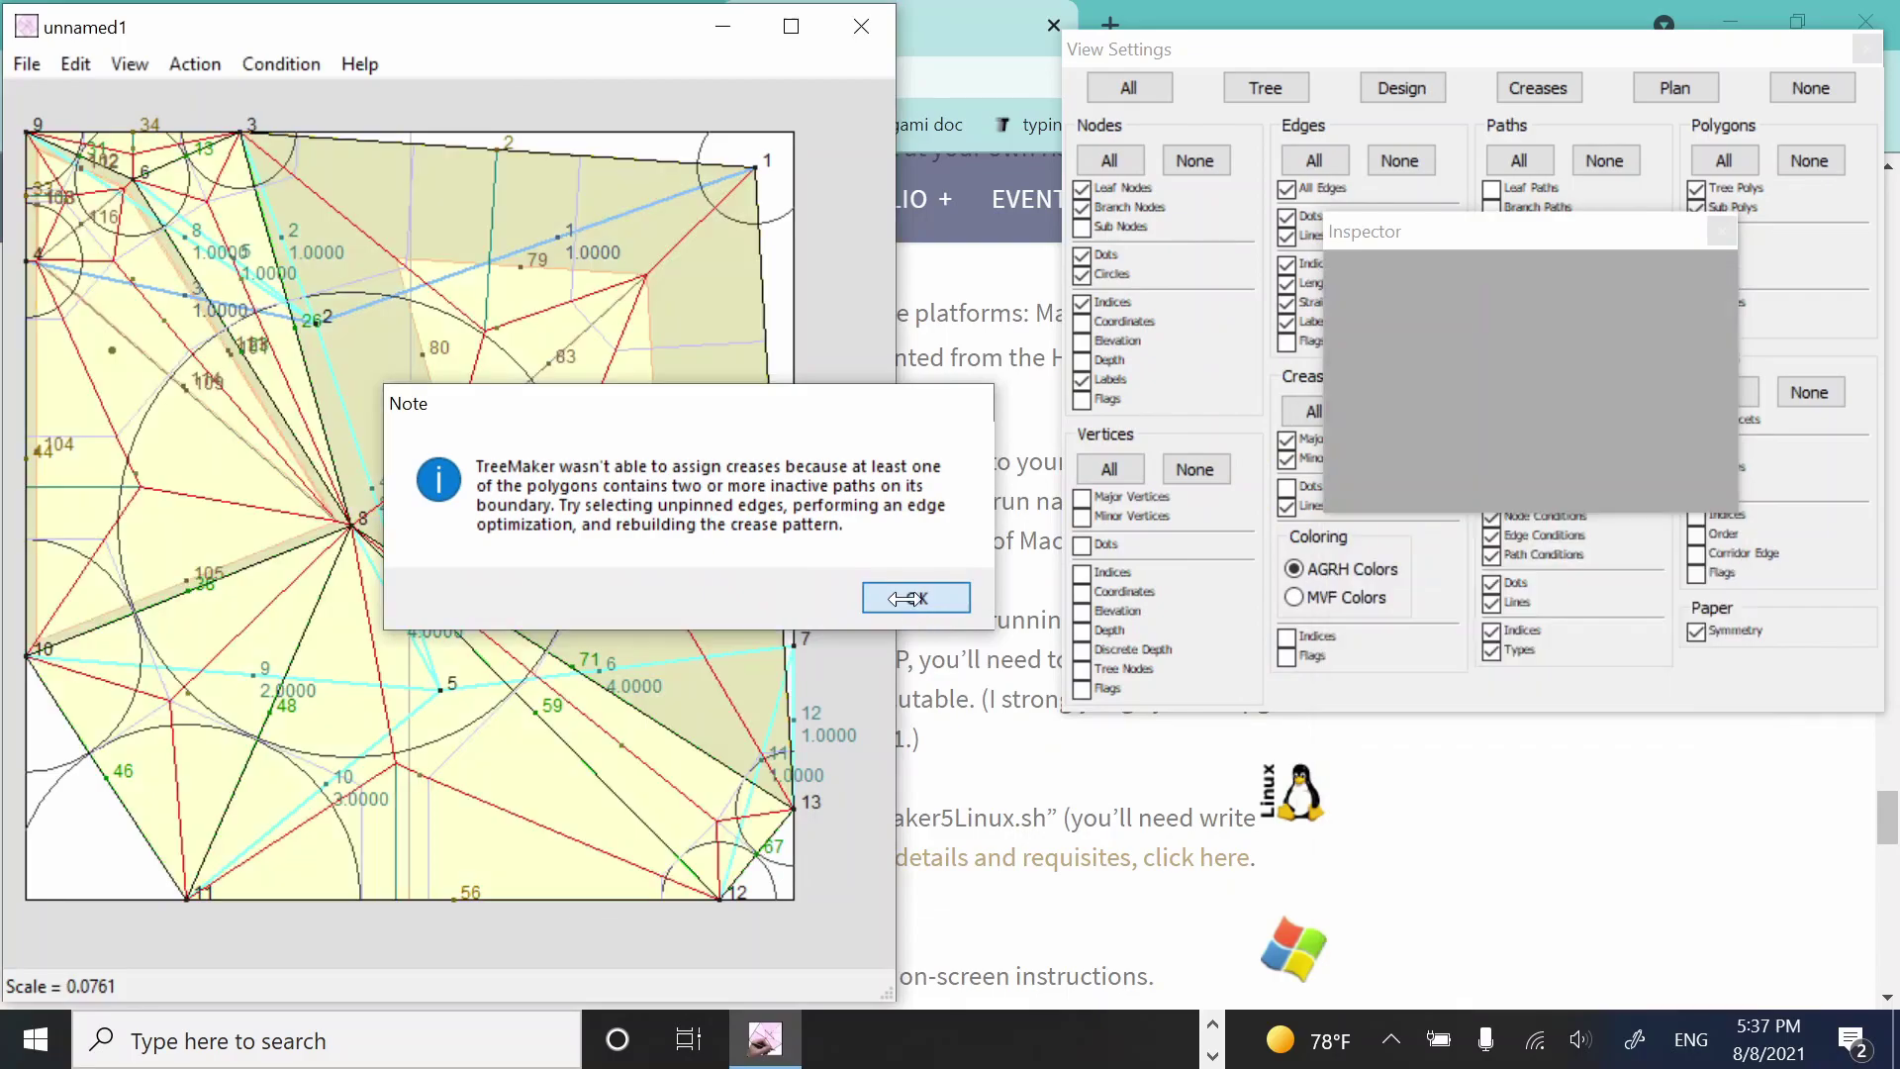
left_click(912, 599)
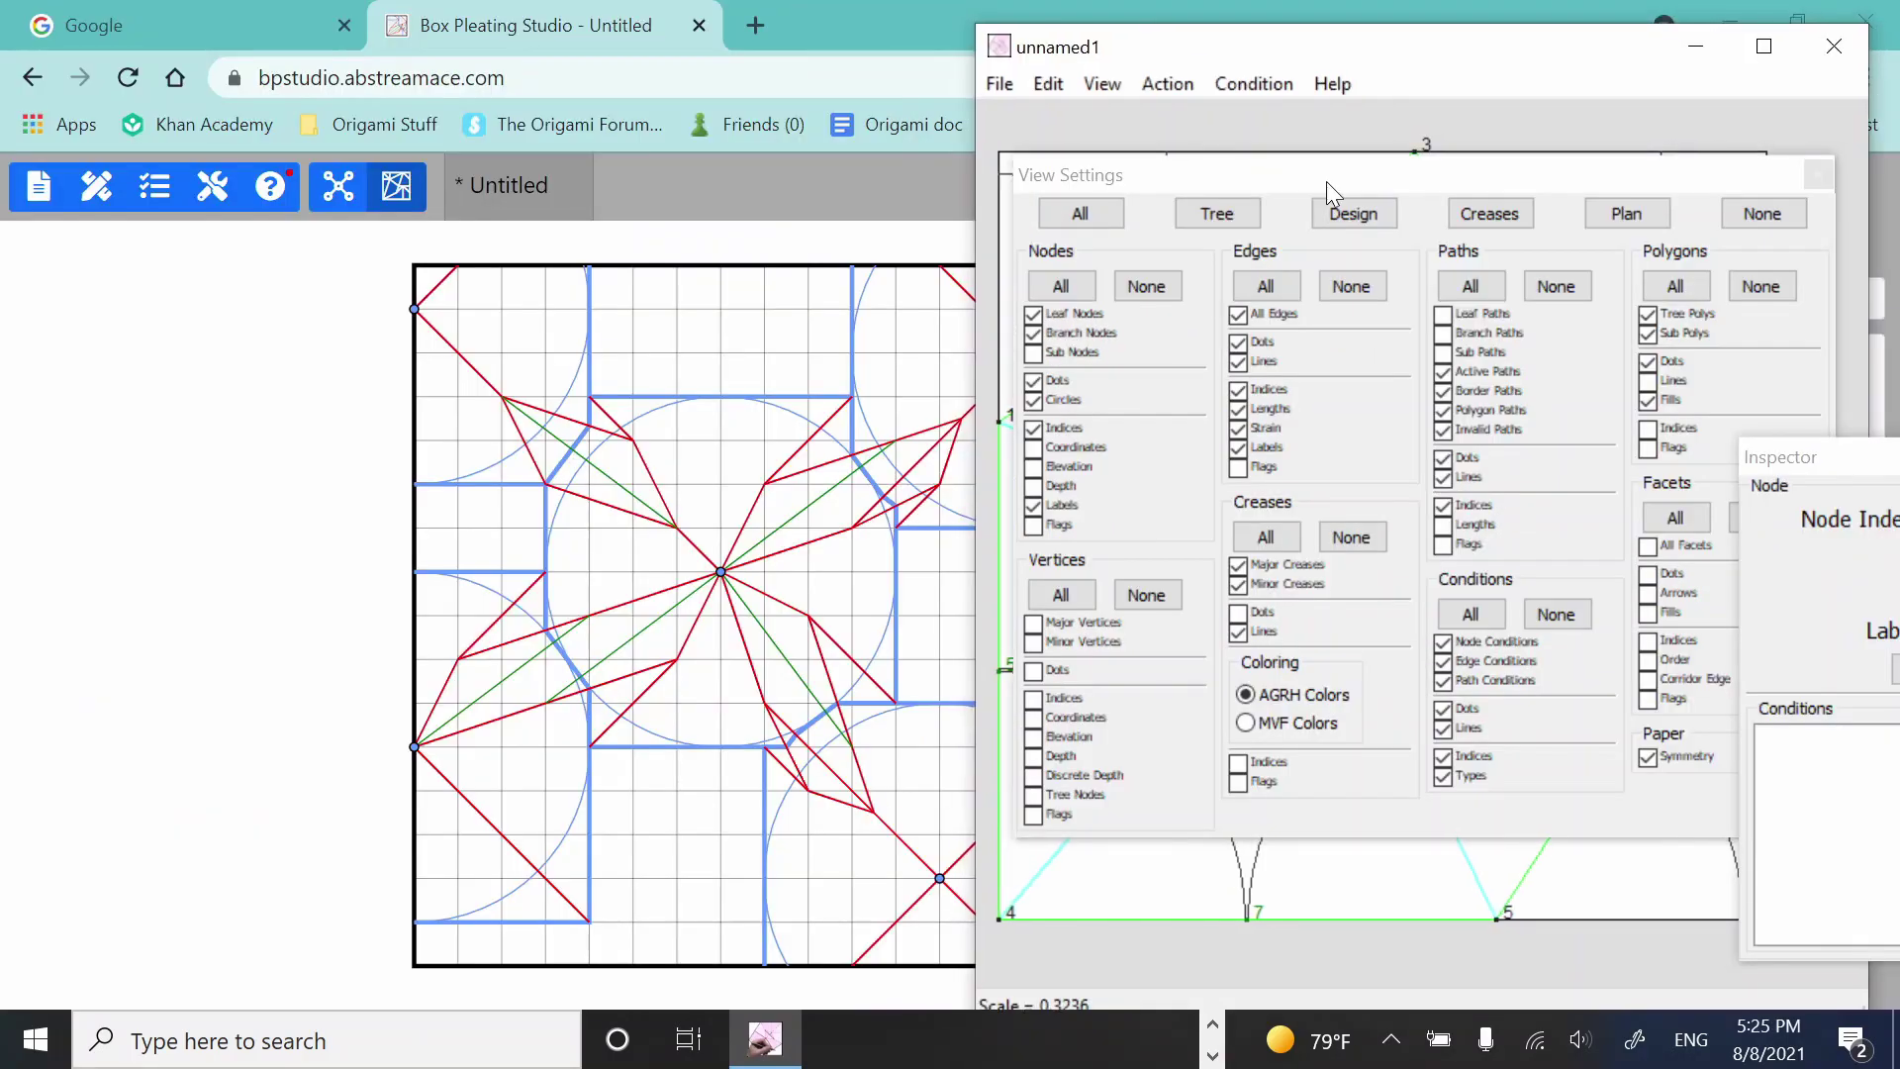
- Move the View Settings window off the TreeMaker design and switch to the Box Pleating Studio project in the browser
left_click_drag(1326, 181, 1860, 242)
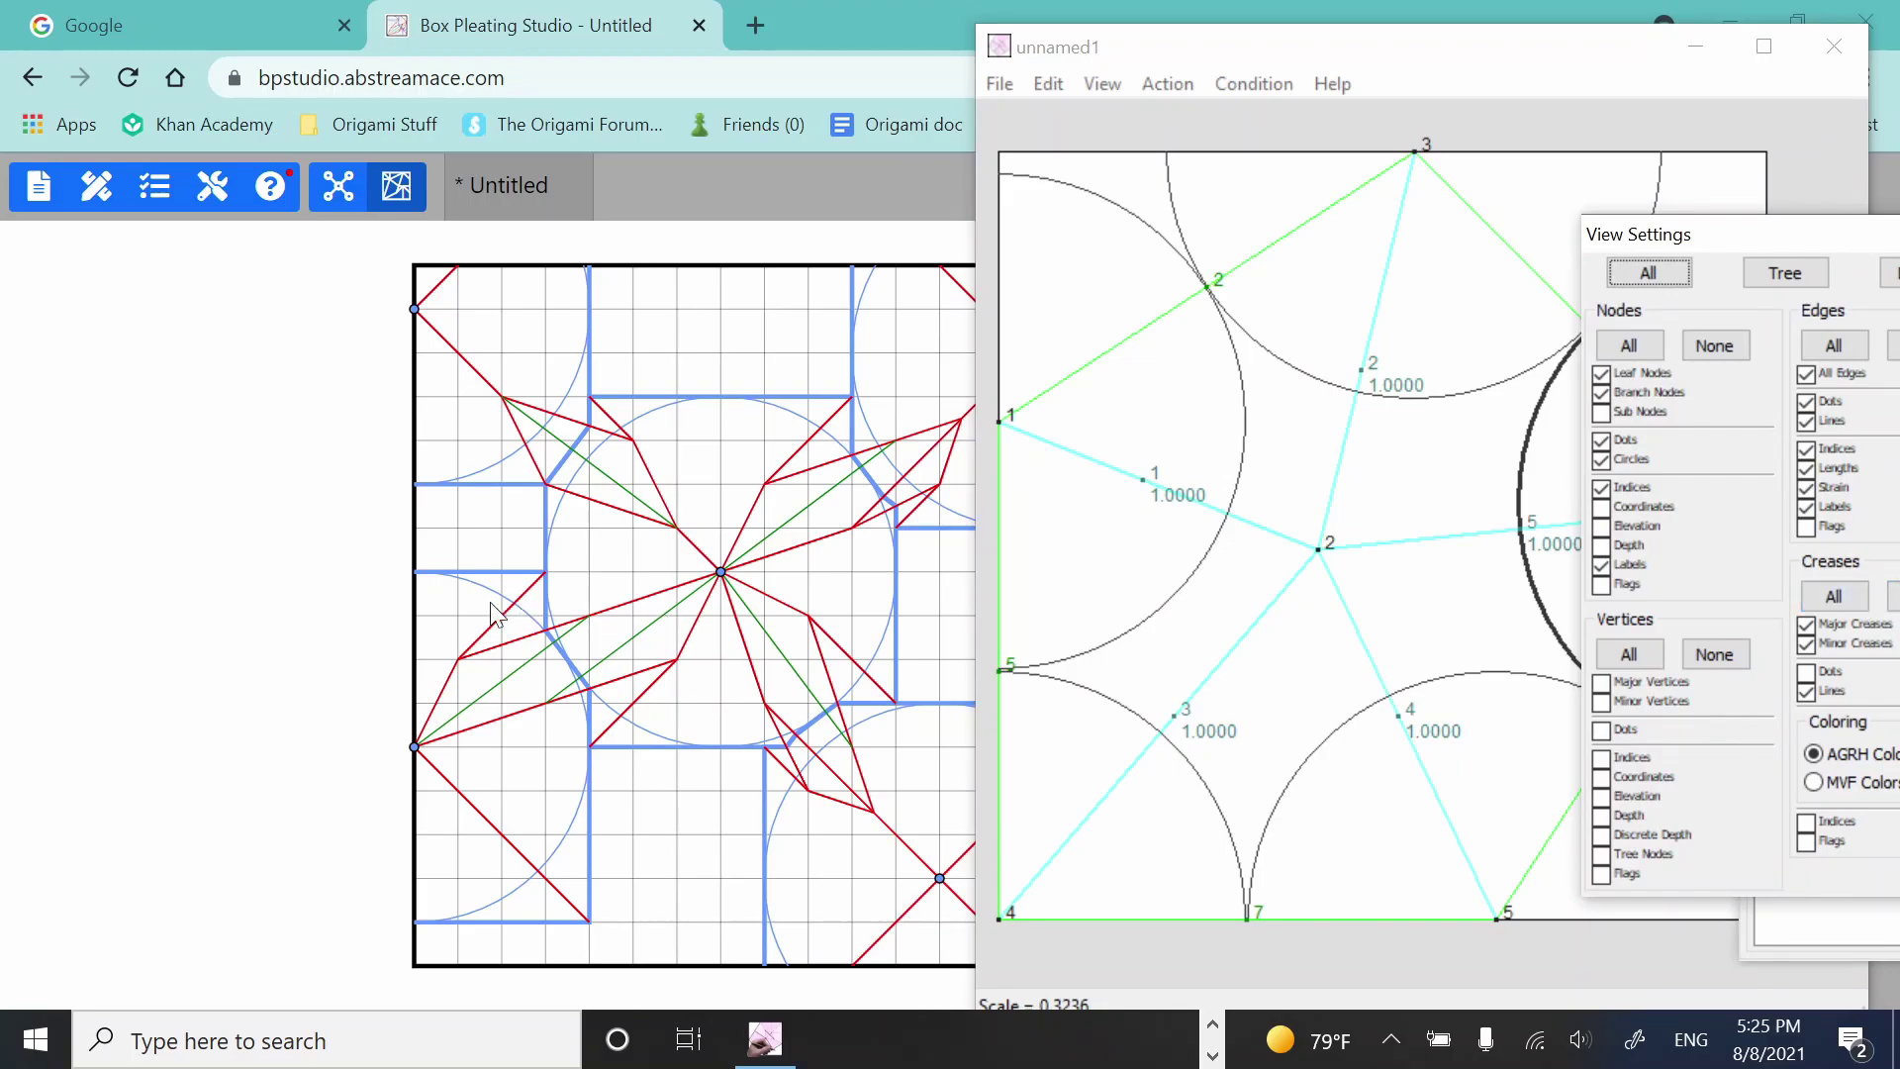
left_click(335, 614)
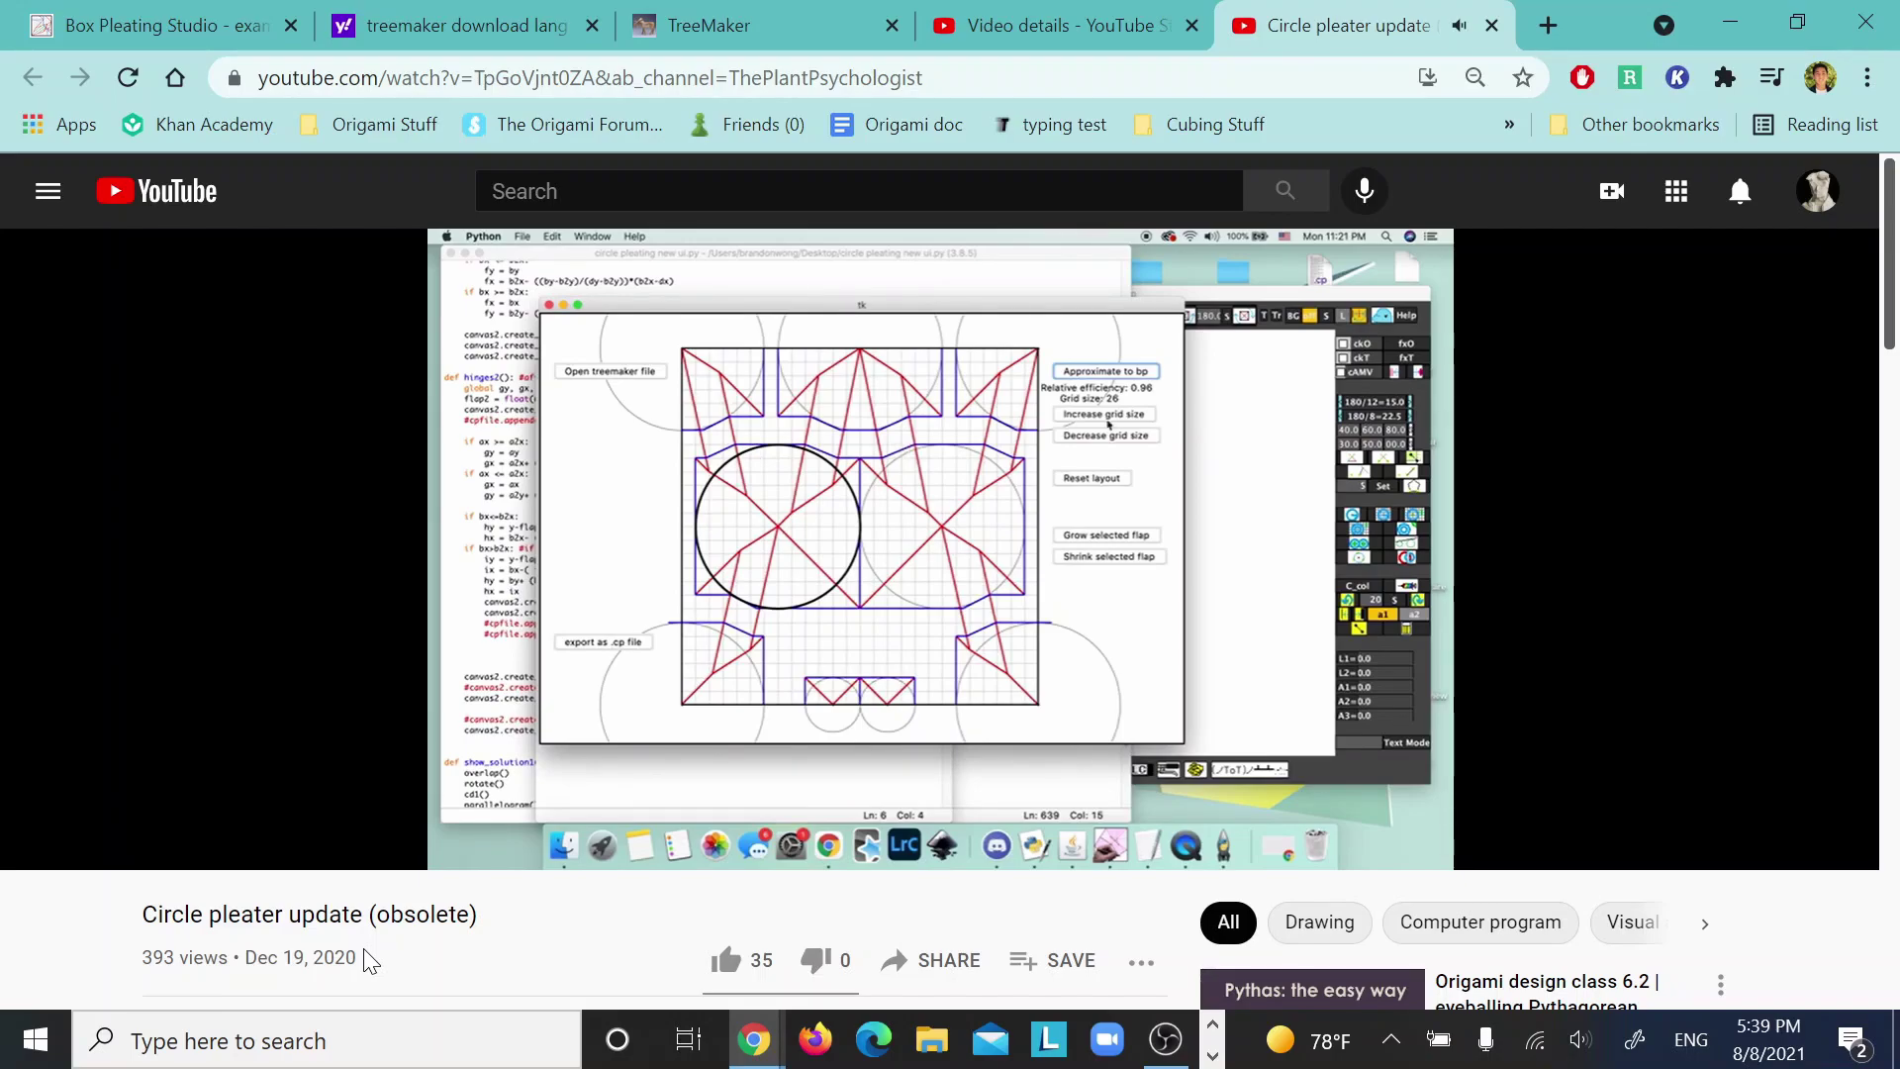
left_click(652, 560)
left_click(227, 22)
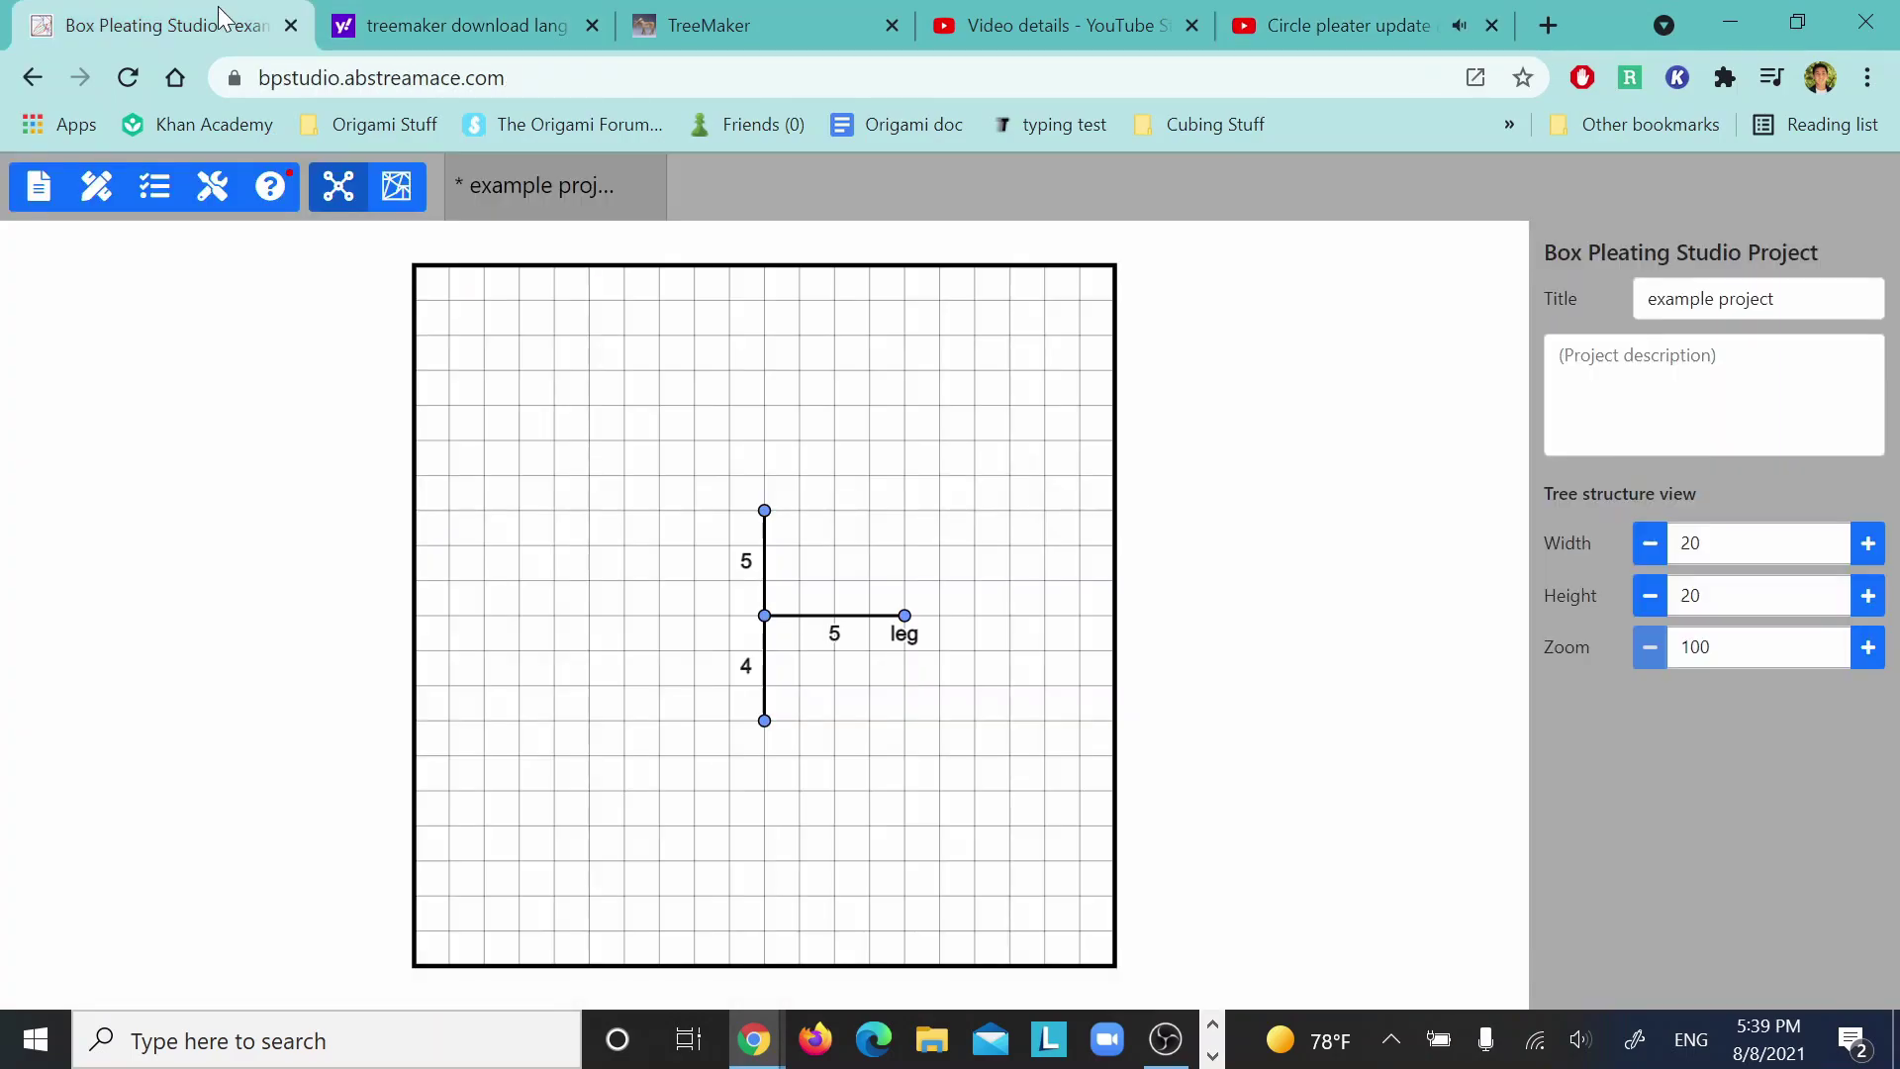
- Save the TreeMaker design to the Desktop under the file name "example treemaker file"
left_click(39, 185)
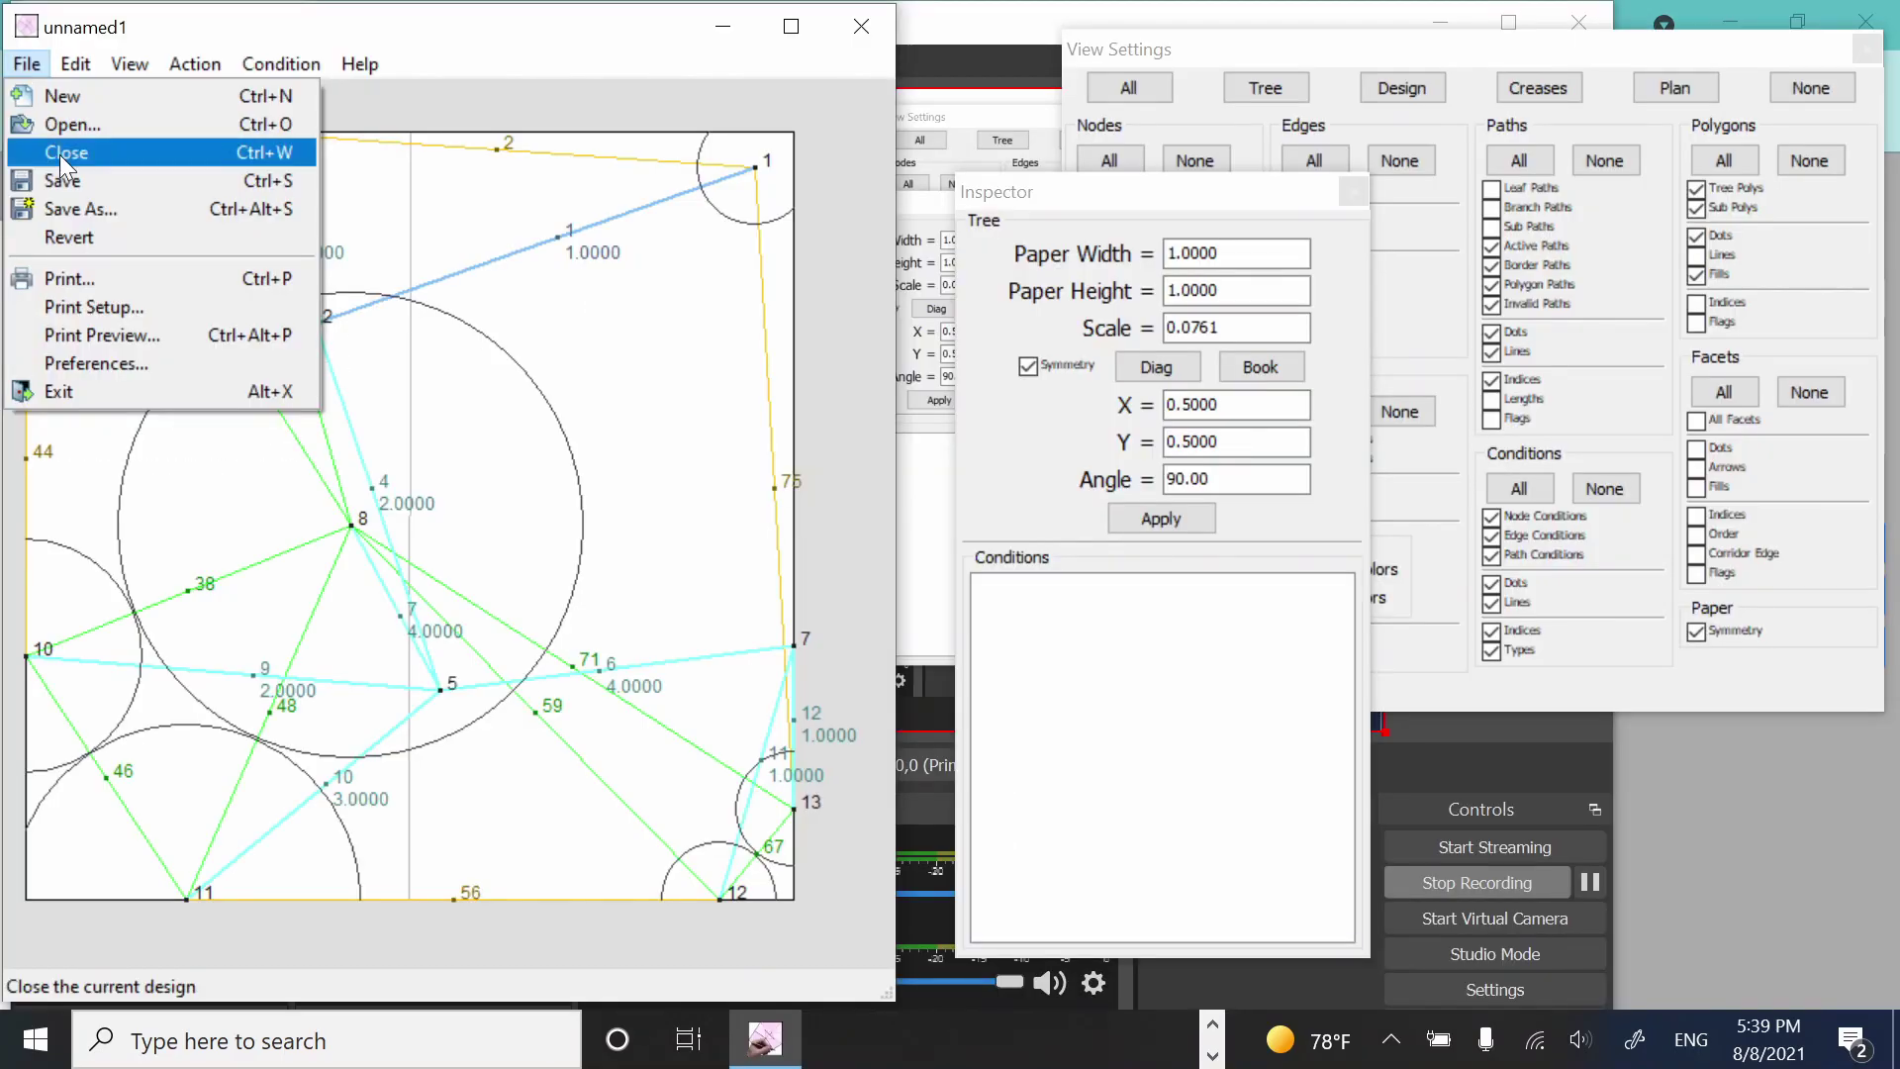
left_click(59, 155)
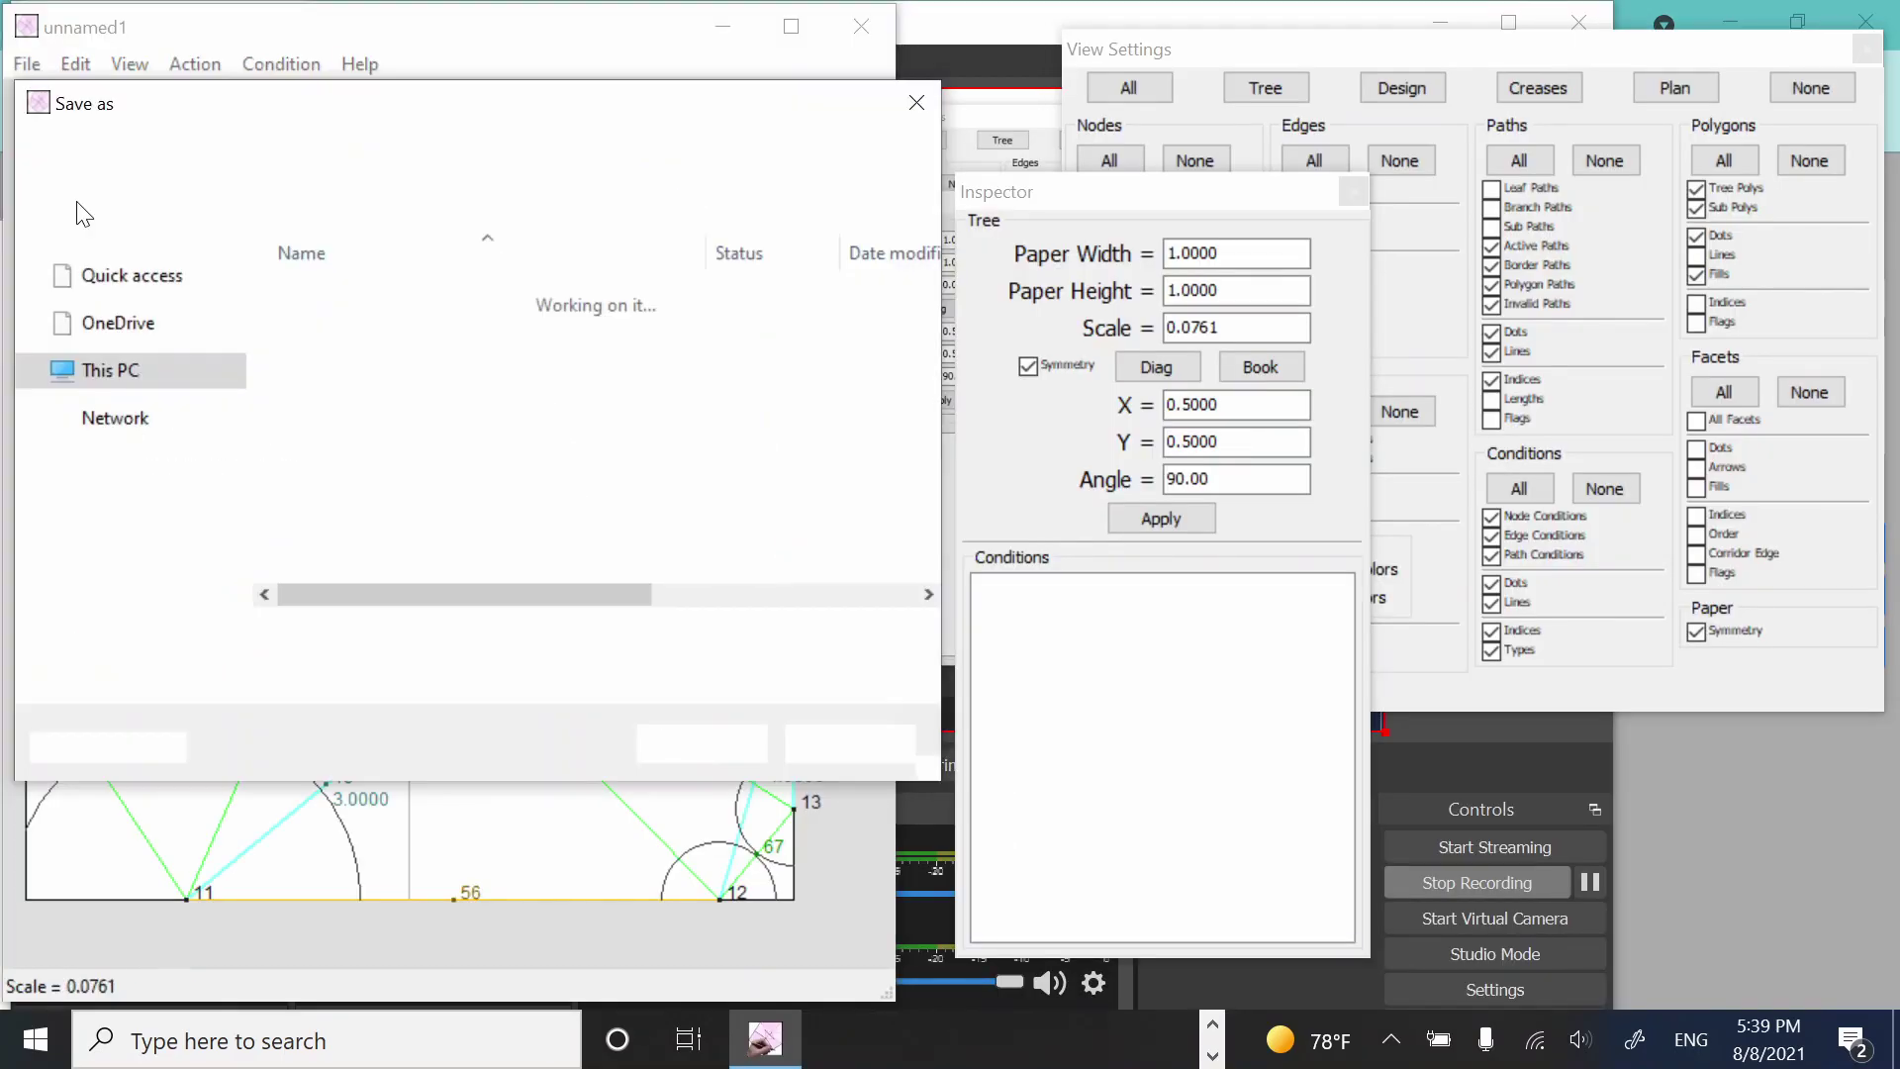
type("example treemaker")
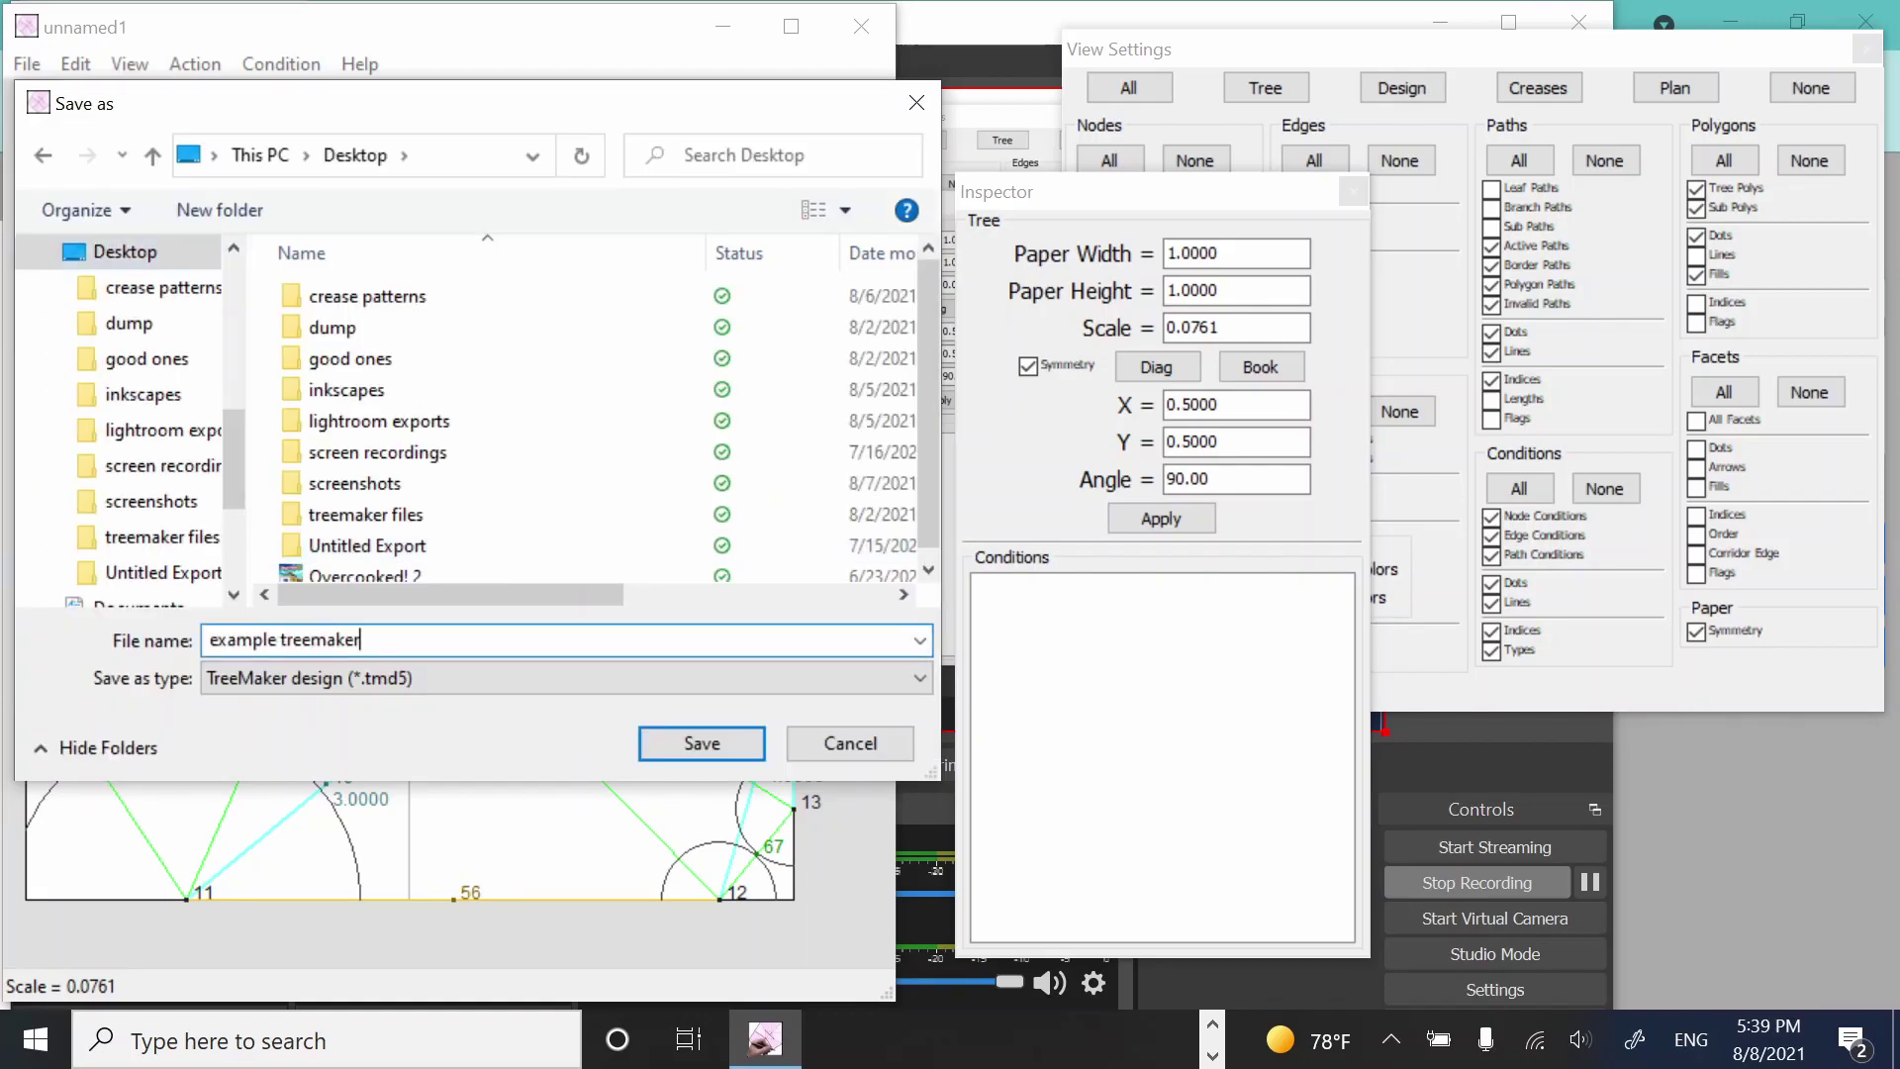
type("file")
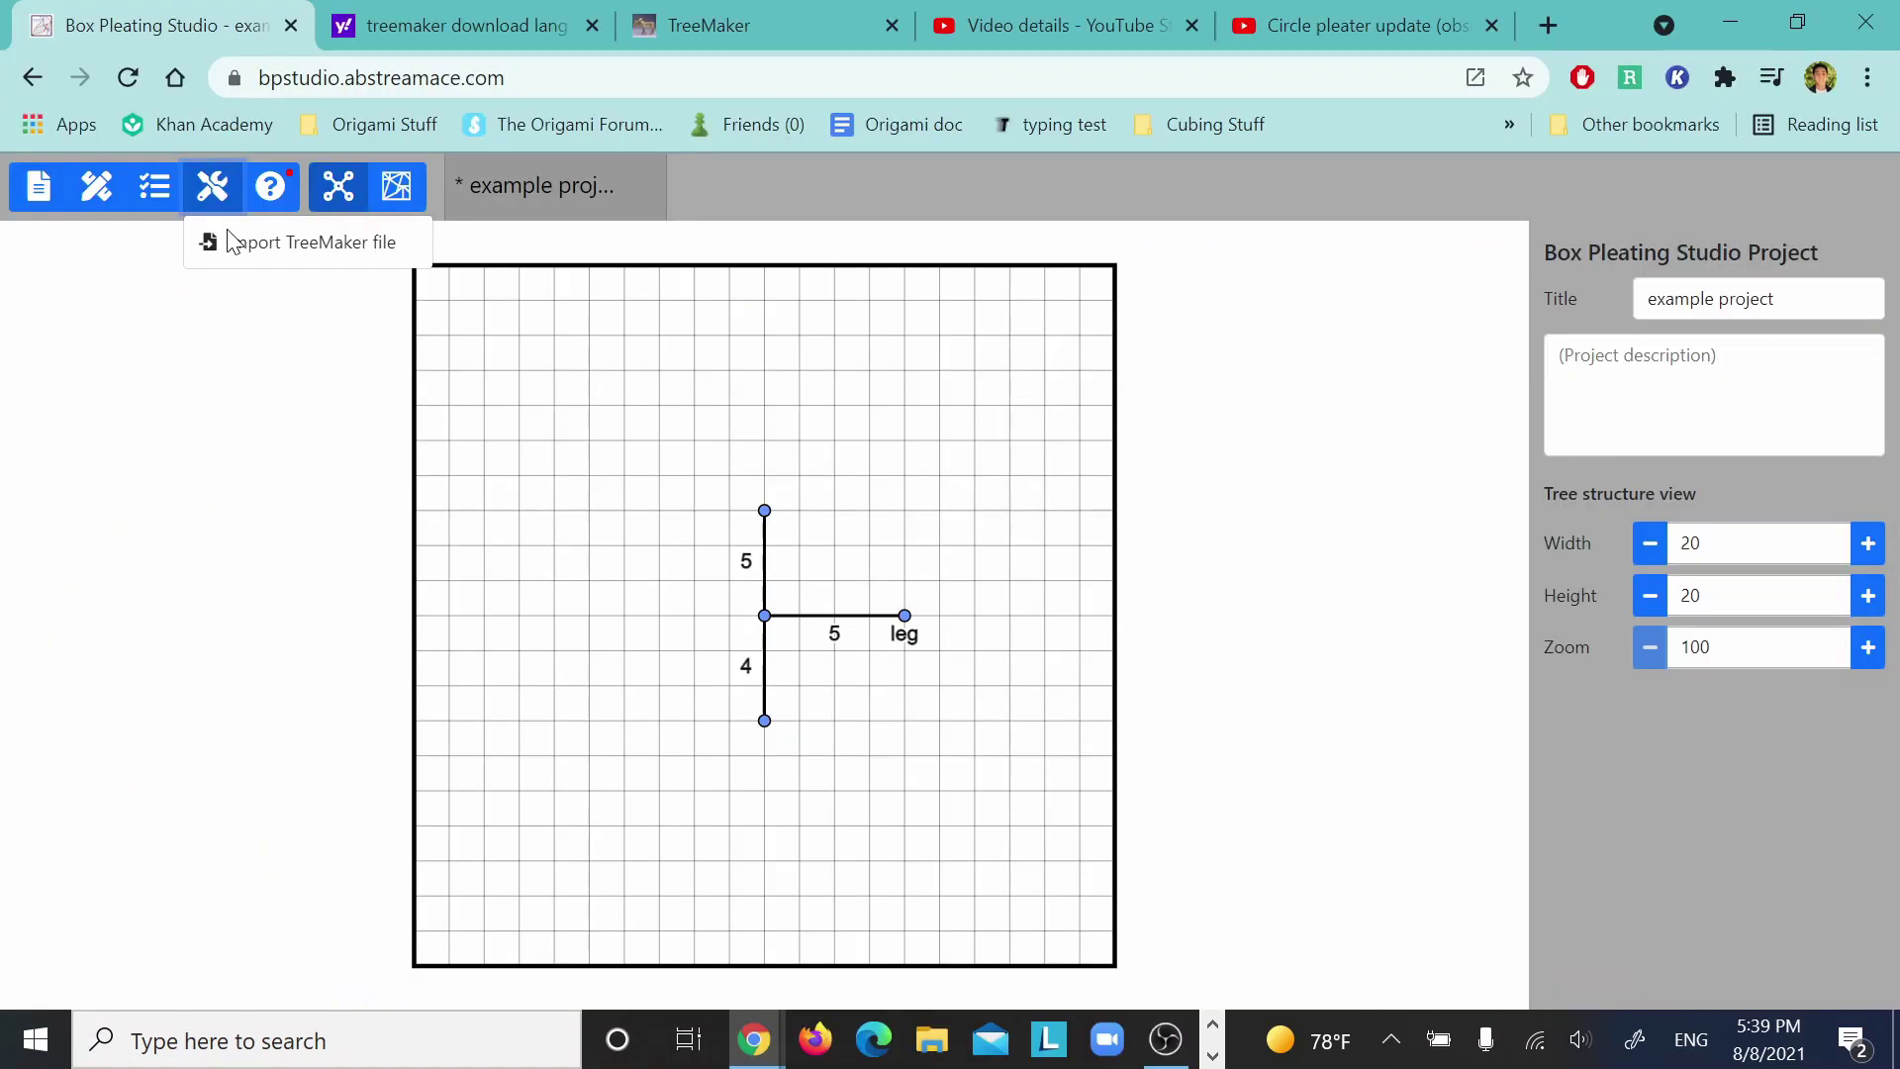
- Import the example treemaker file into Box Pleating Studio at zoom 100, and move the large central flap up one grid unit
left_click(234, 241)
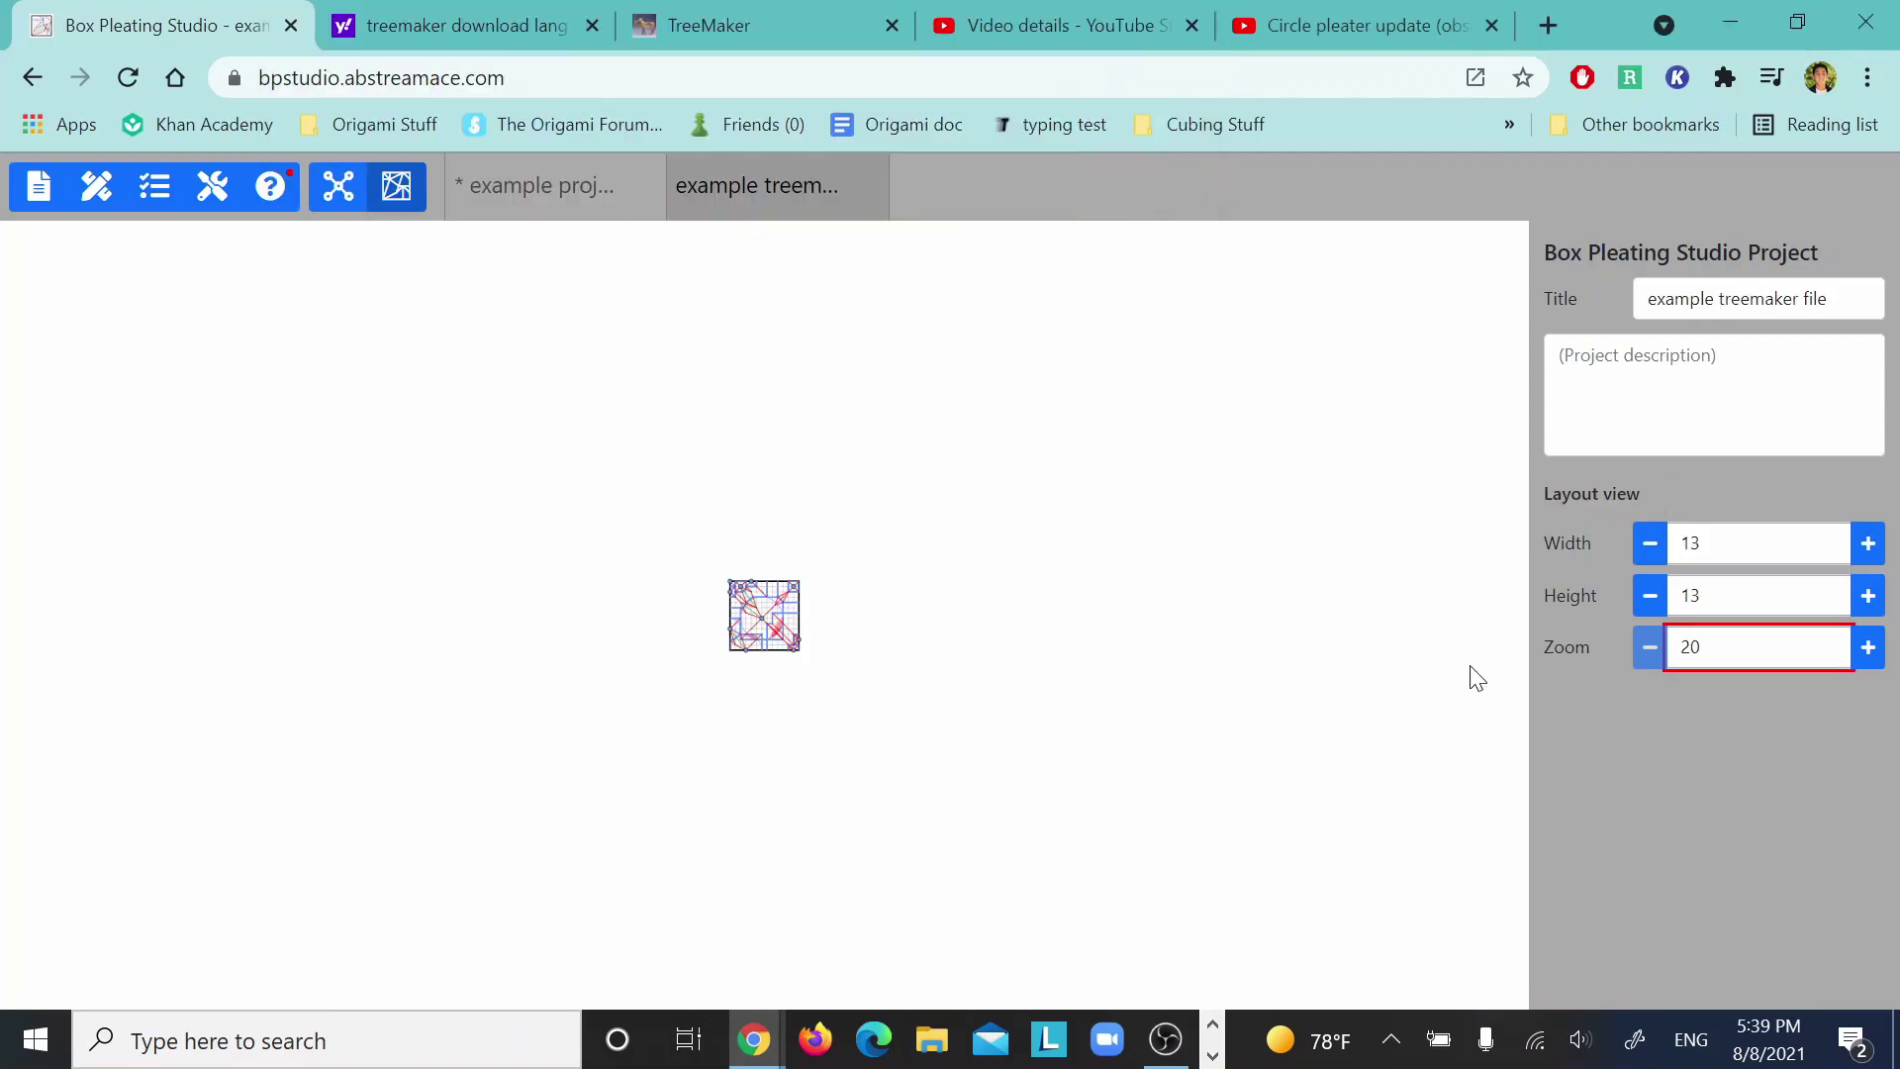
left_click(1088, 634)
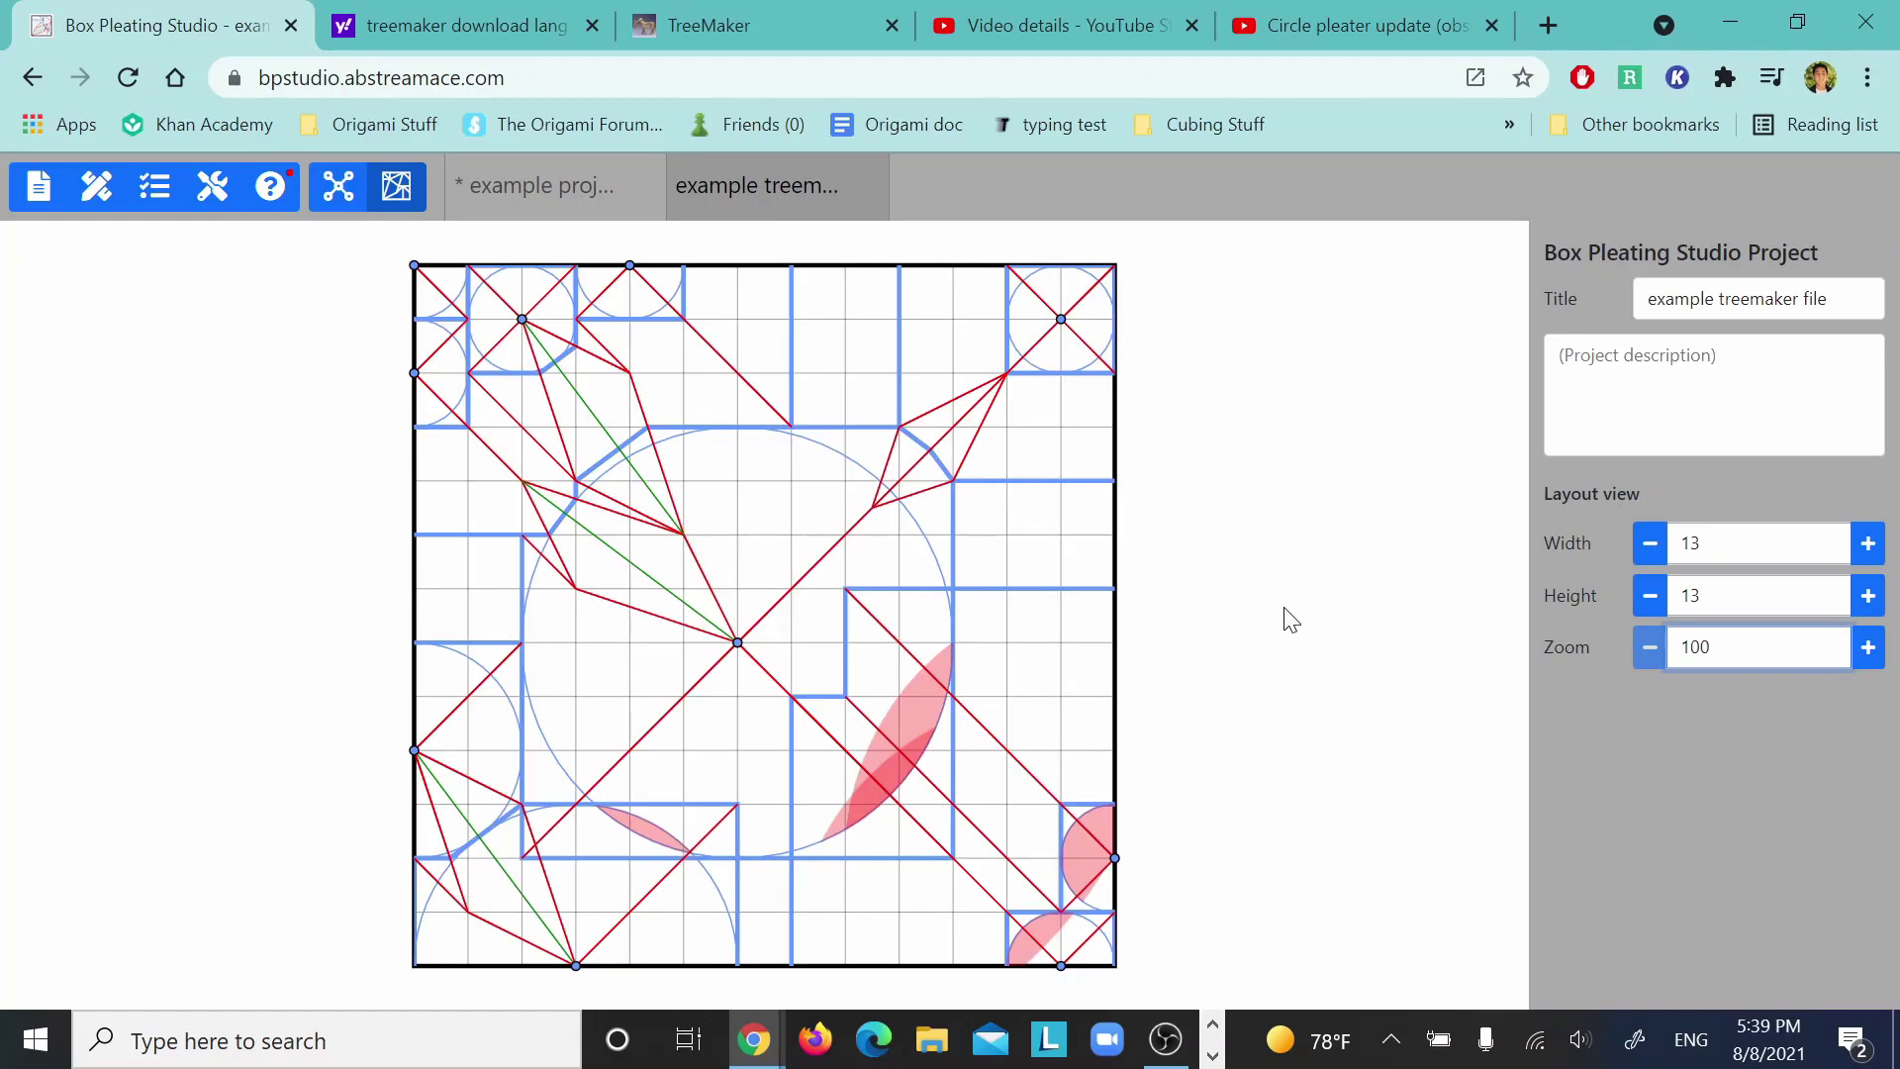
left_click(741, 653)
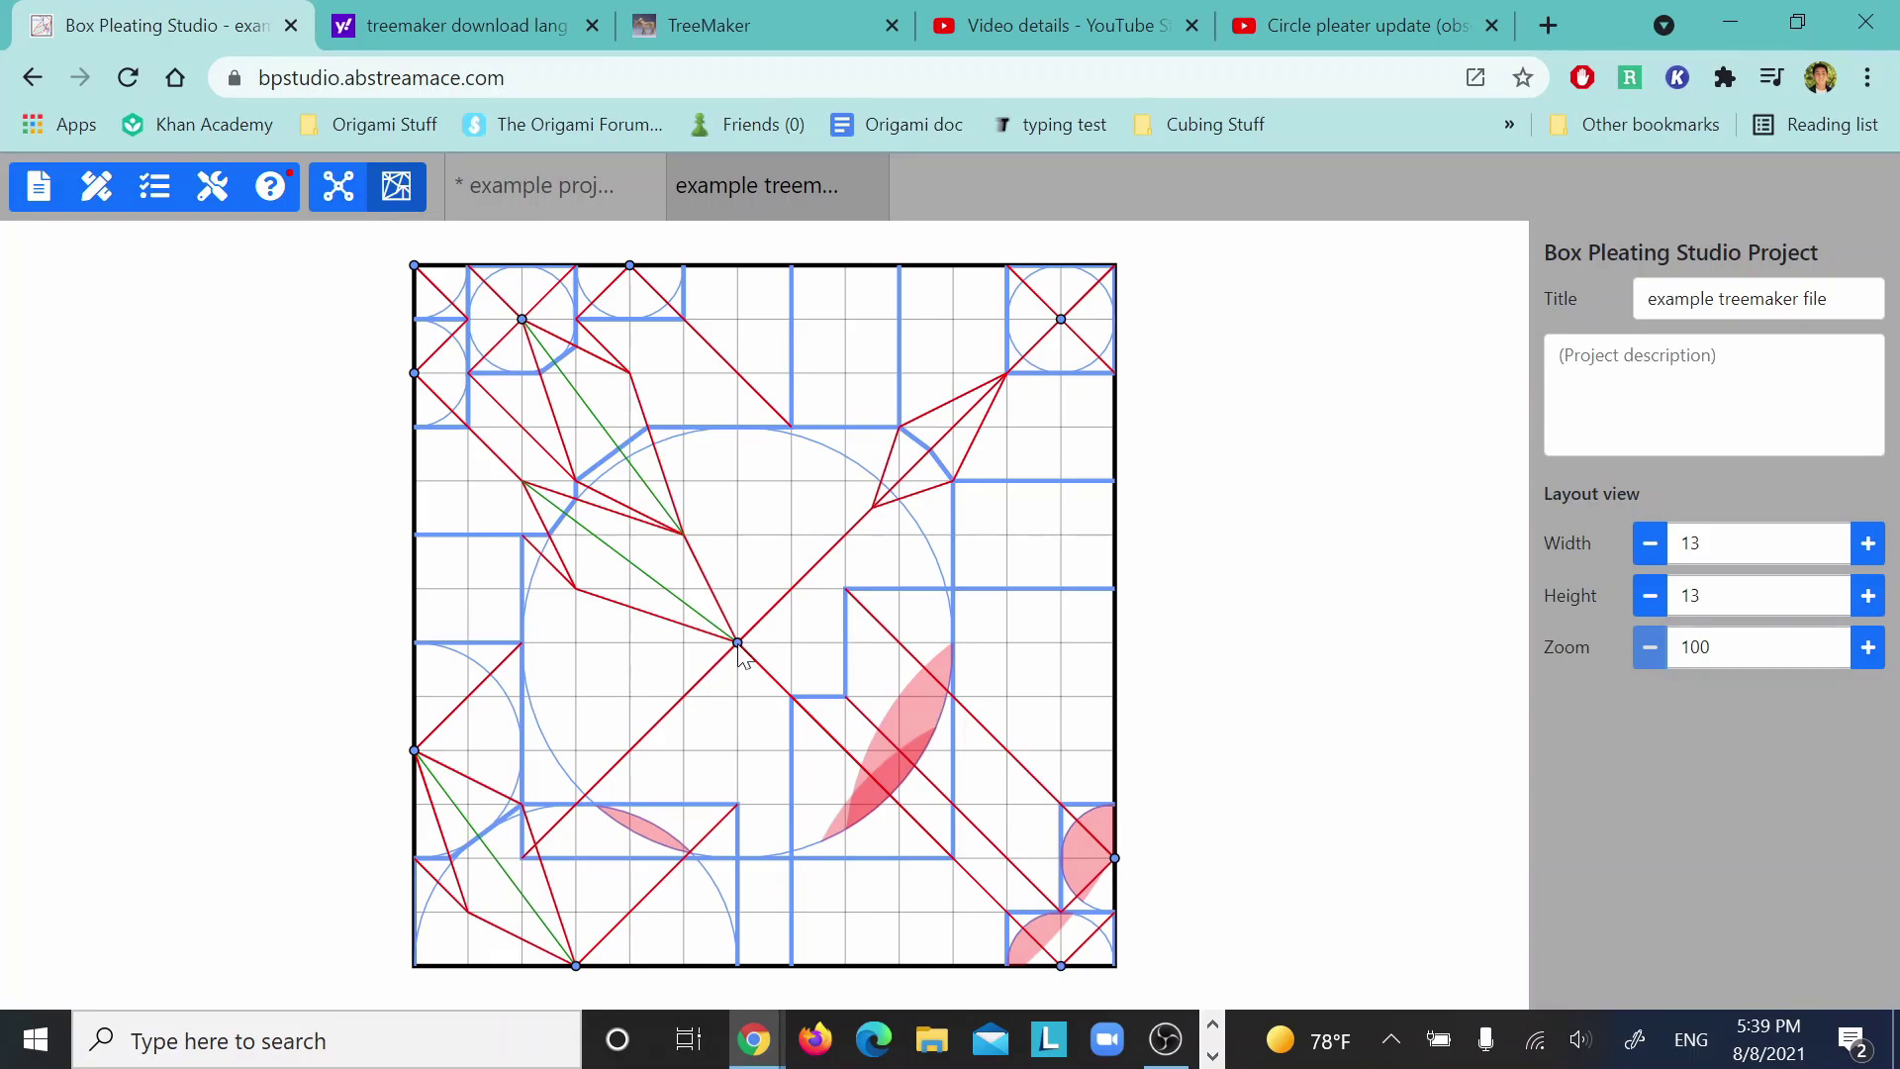
left_click(1185, 21)
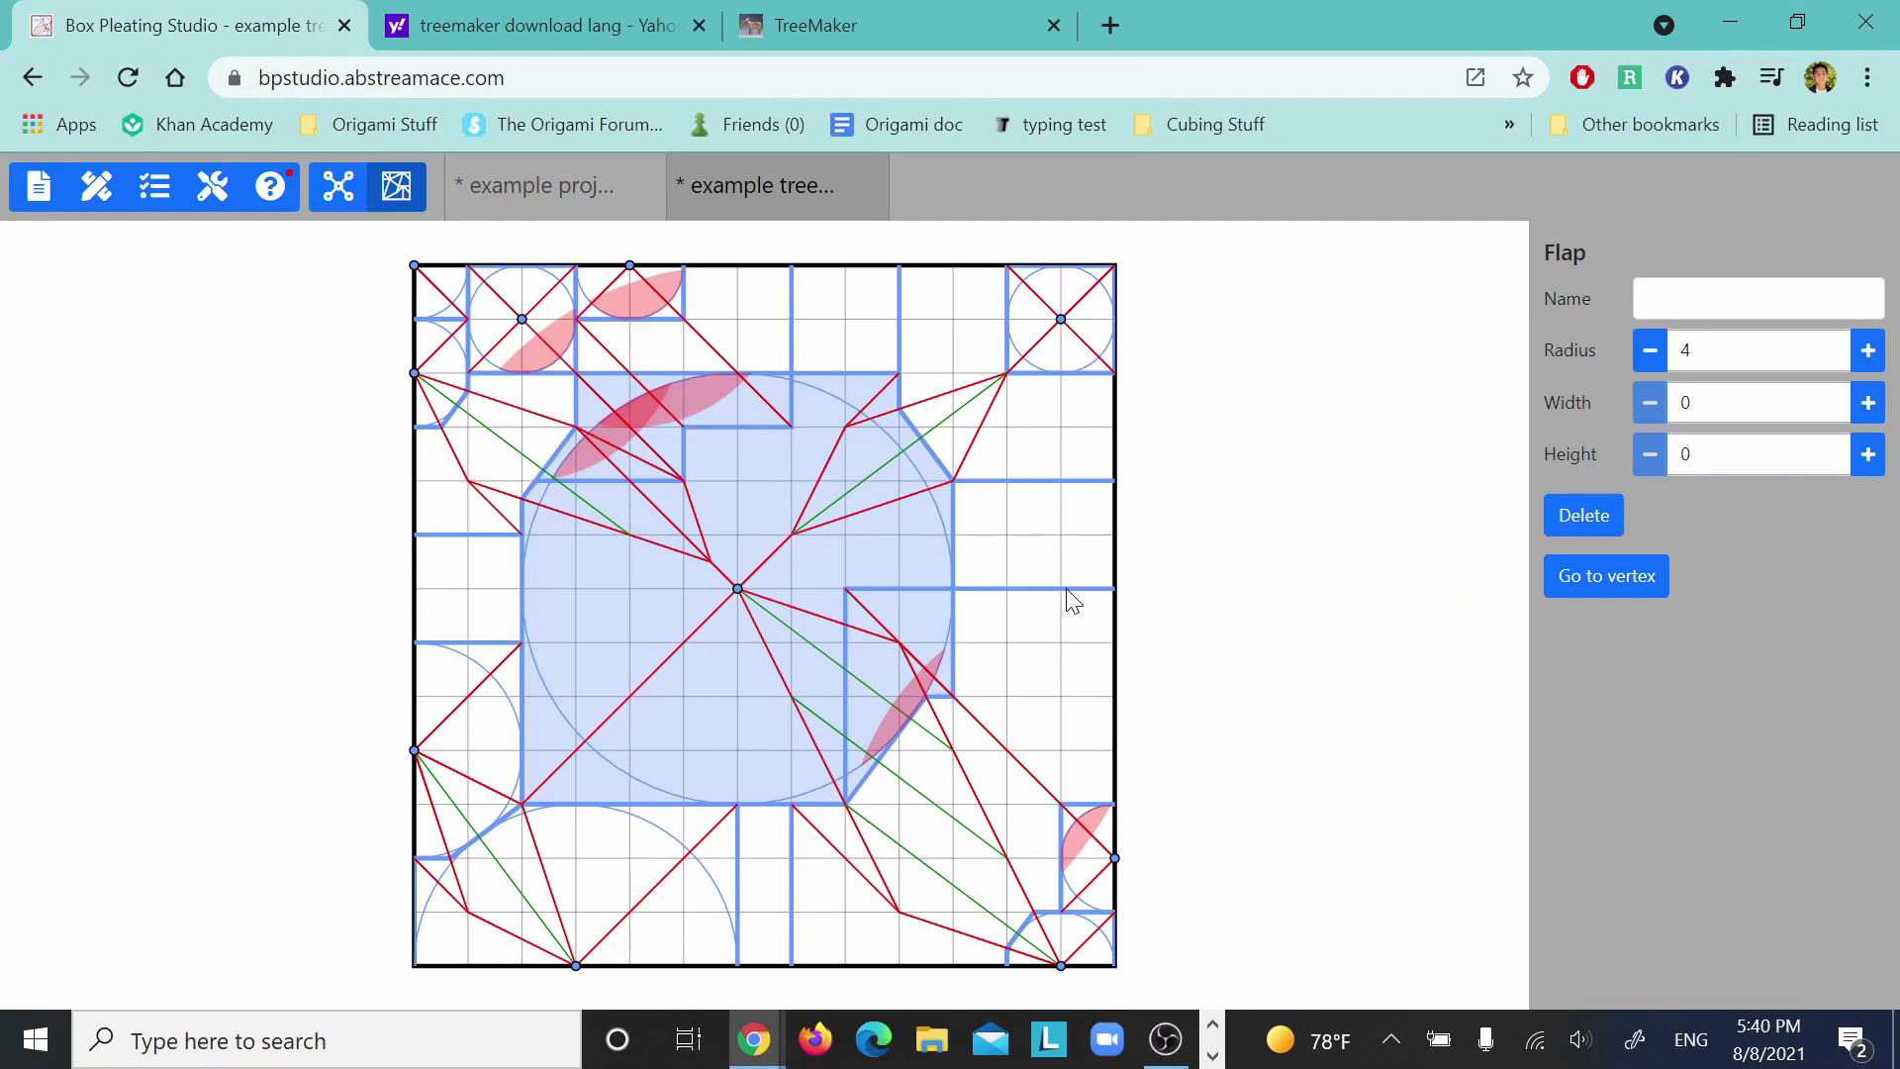
- Enlarge the layout sheet to a width of 14 and a height of 14
left_click(1074, 600)
left_click(1867, 542)
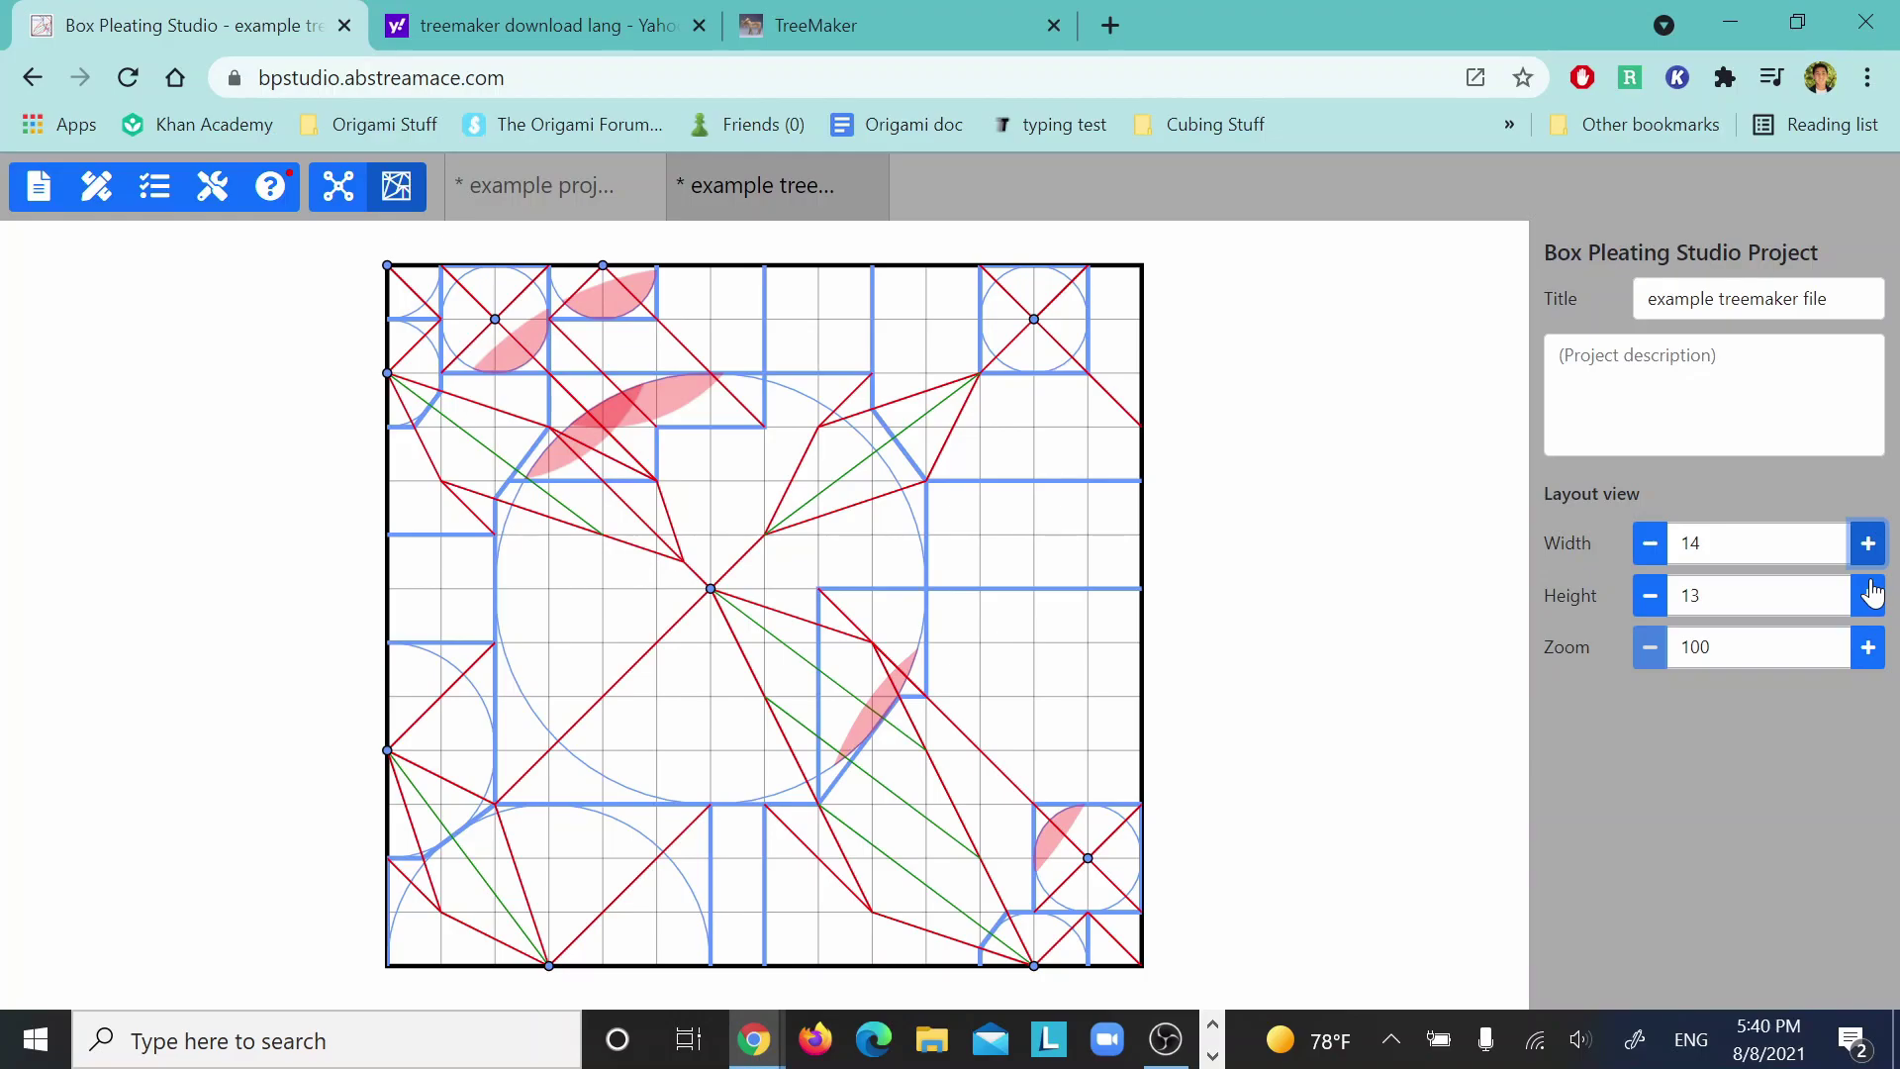
left_click(1867, 595)
- Move the small lower-right flap onto the sheet's right edge one unit above the corner, and shift the large central flap one unit down
left_click(1049, 857)
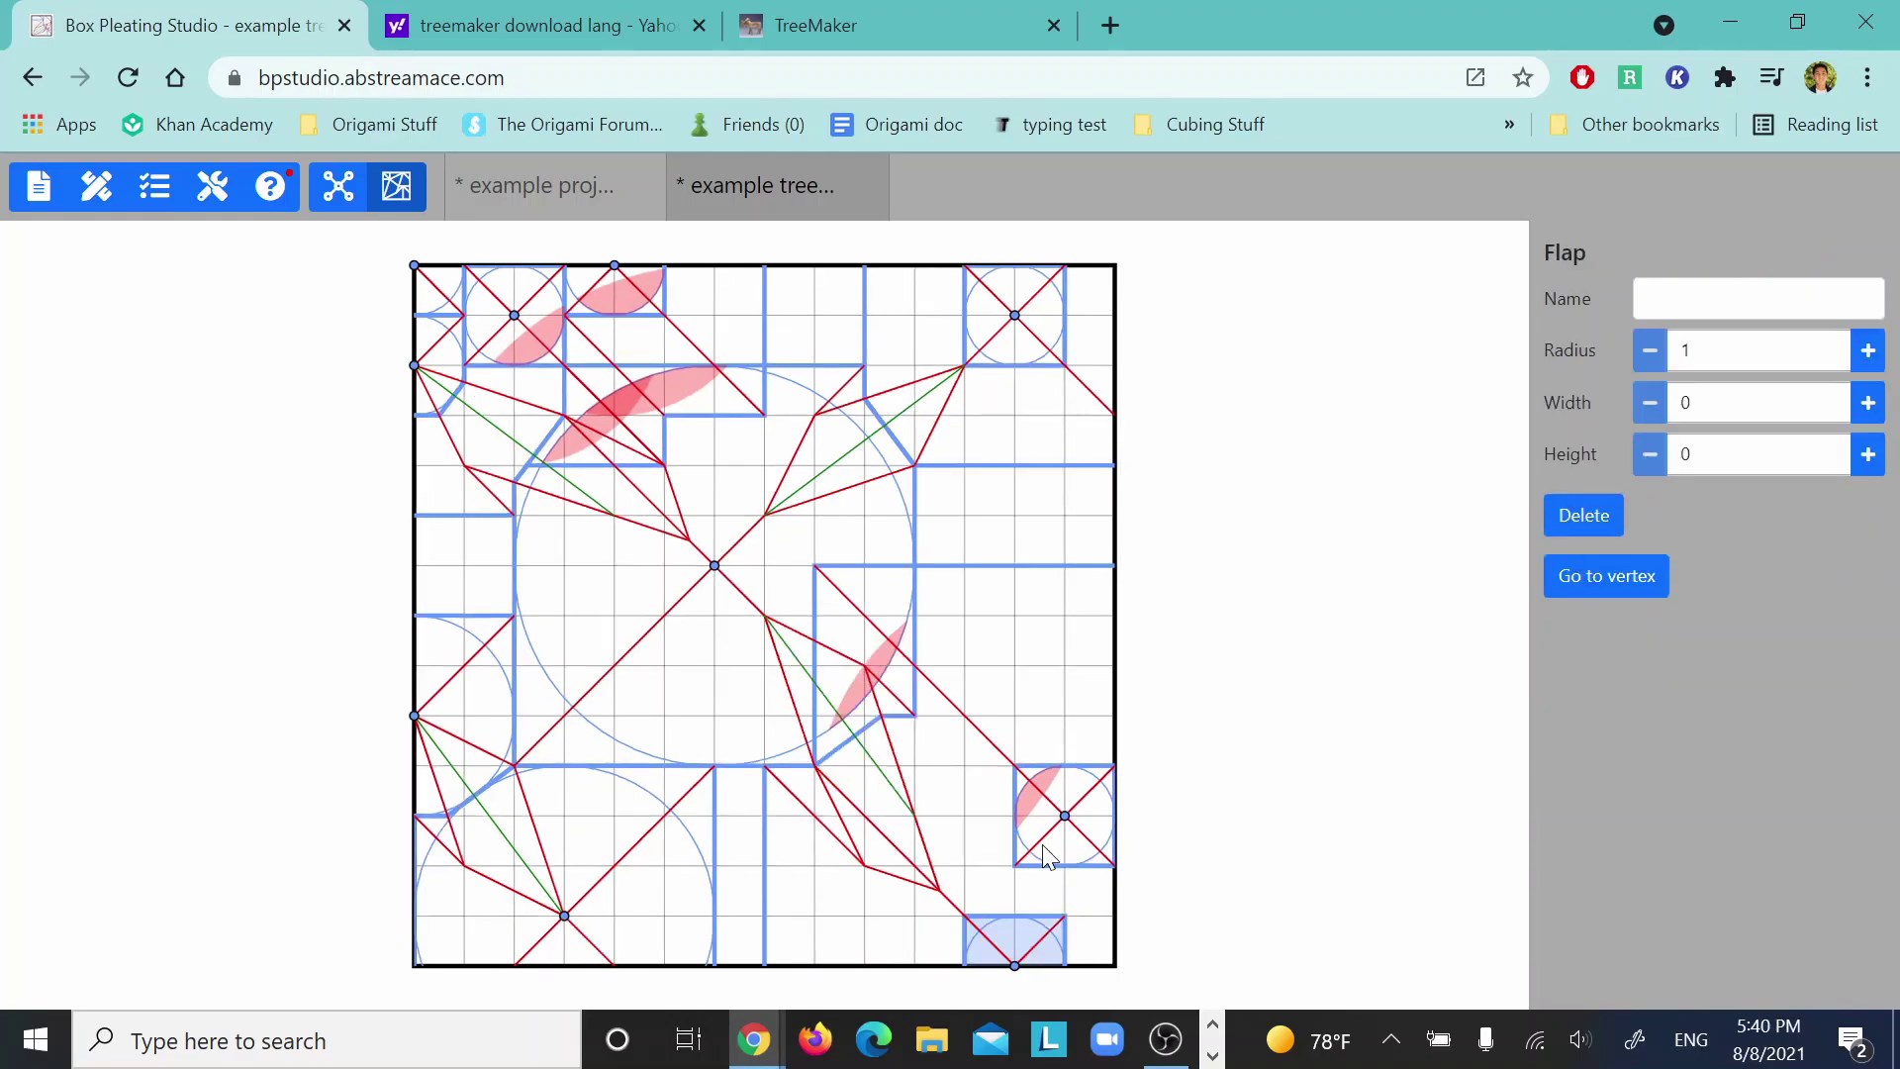
left_click_drag(1049, 857, 1128, 884)
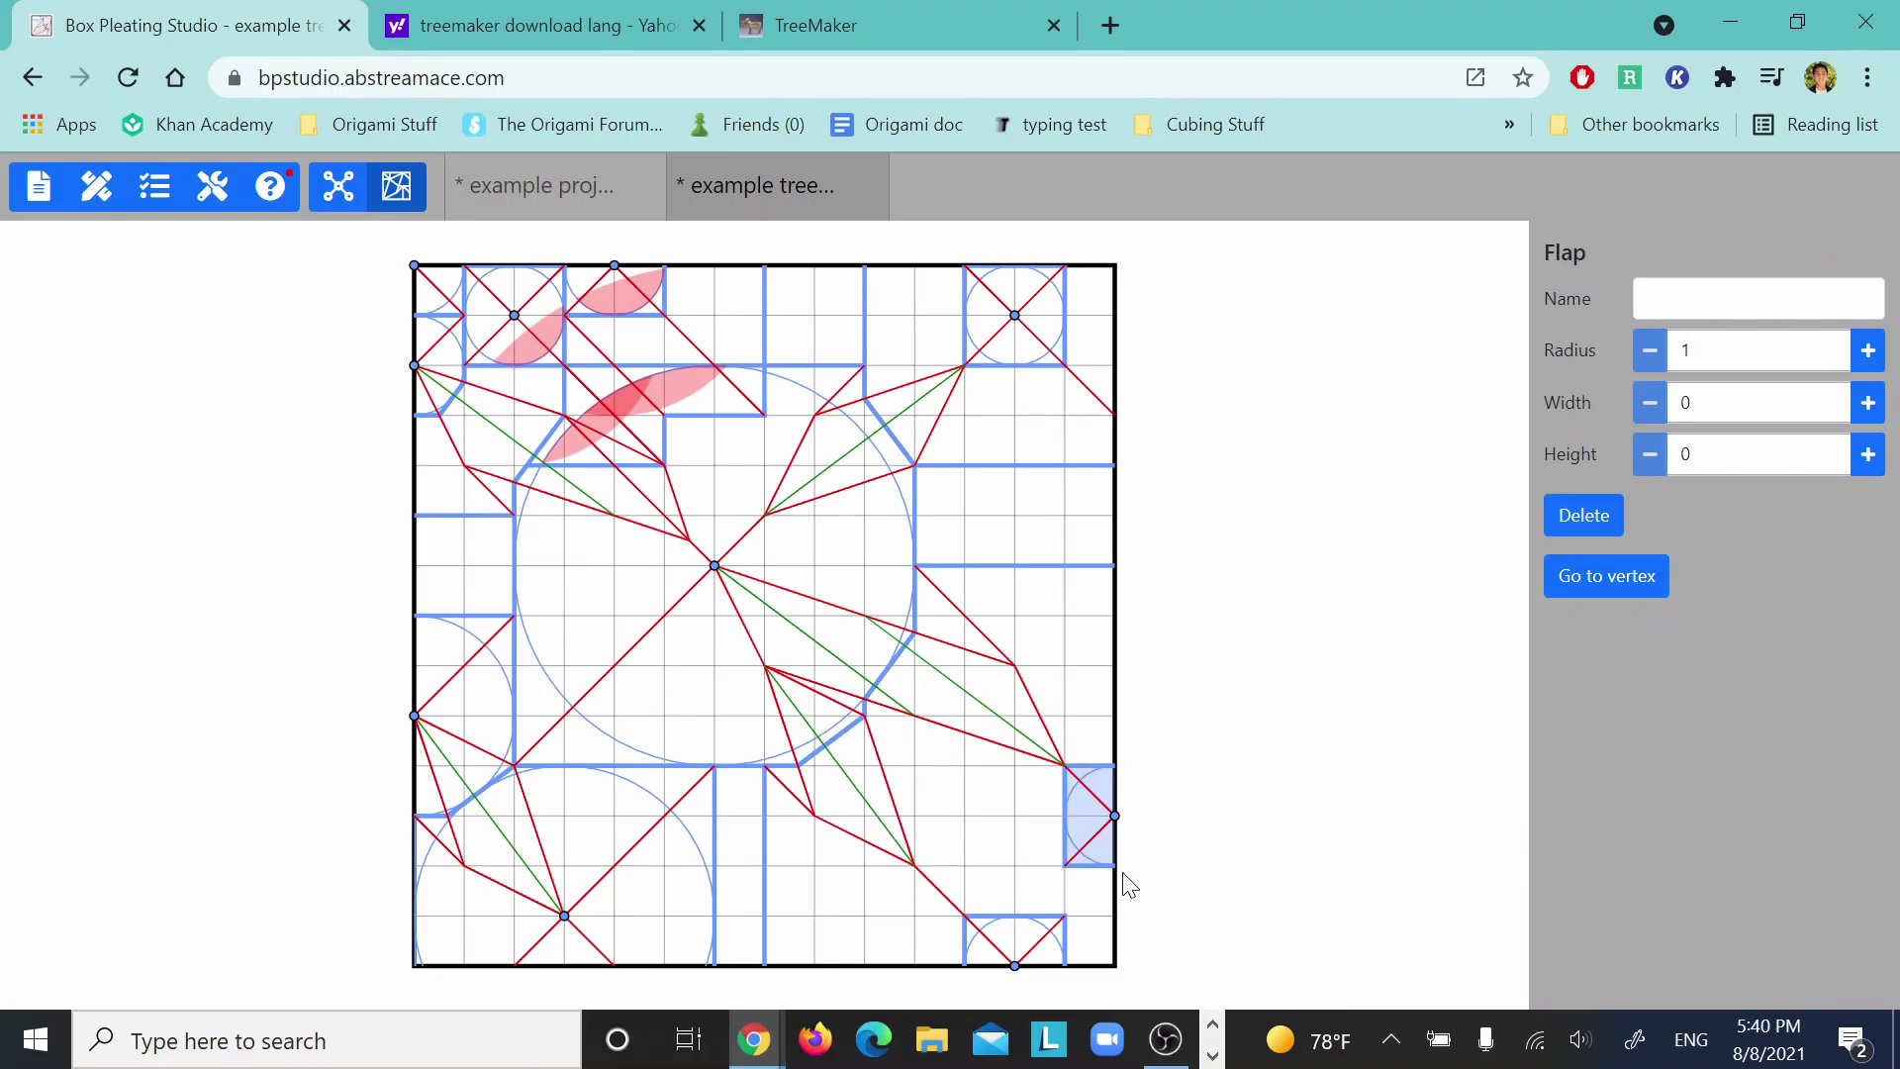
left_click_drag(1125, 876, 1107, 904)
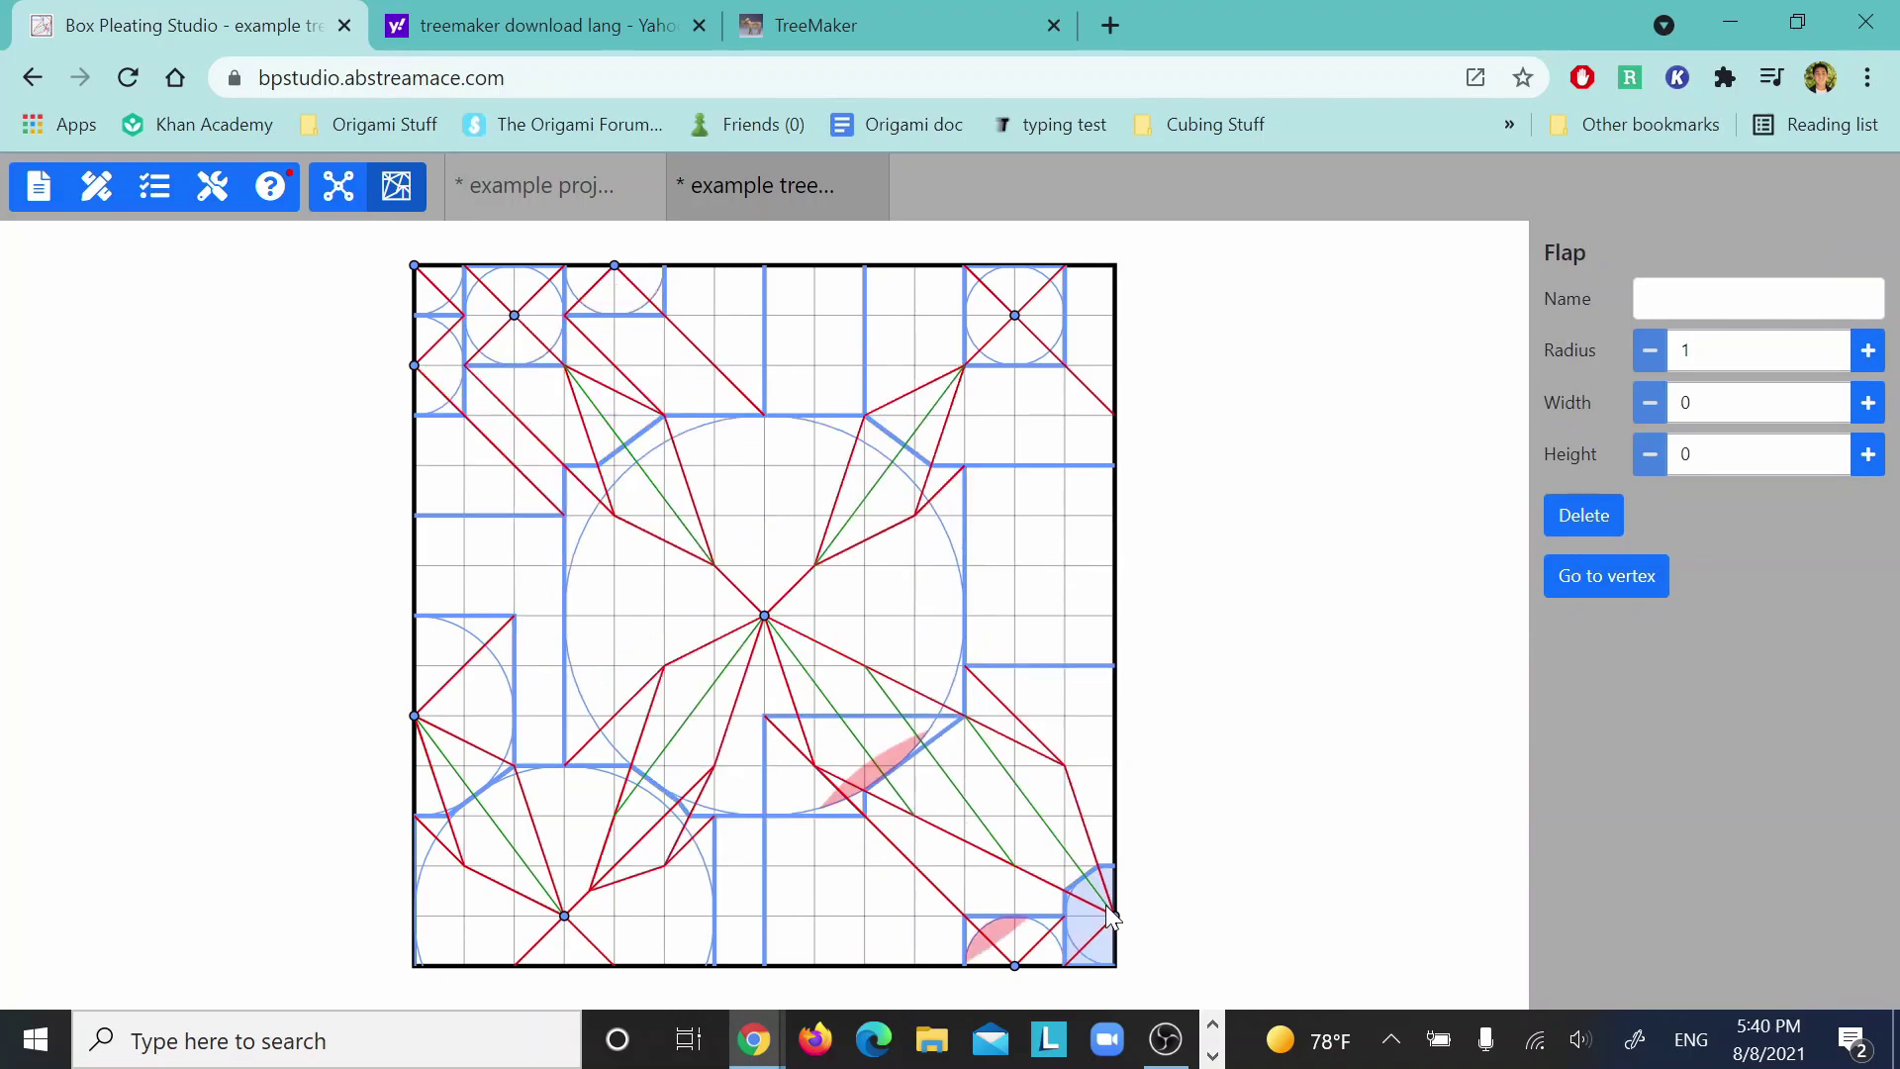
left_click(747, 628)
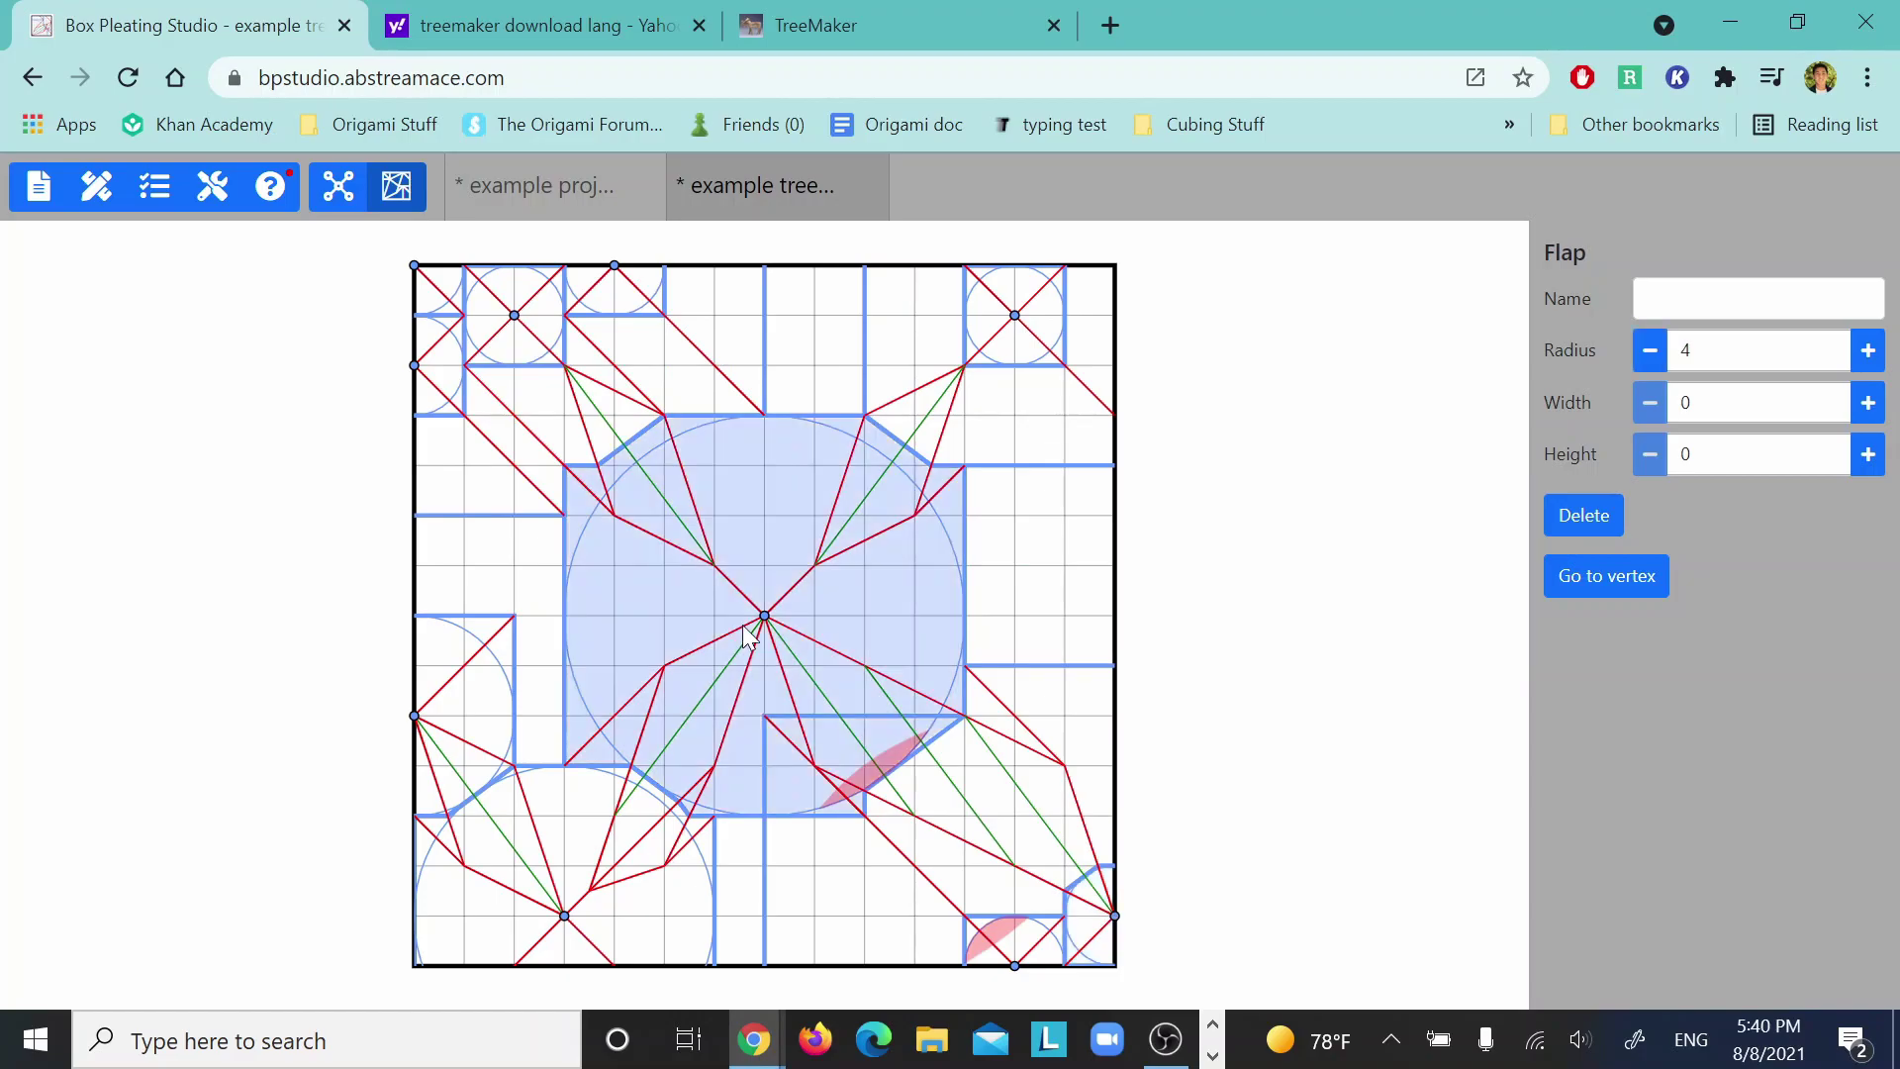
left_click_drag(747, 633, 698, 633)
- Move the radius-3 flap into the lower-left corner of the sheet and deselect it
left_click(567, 916)
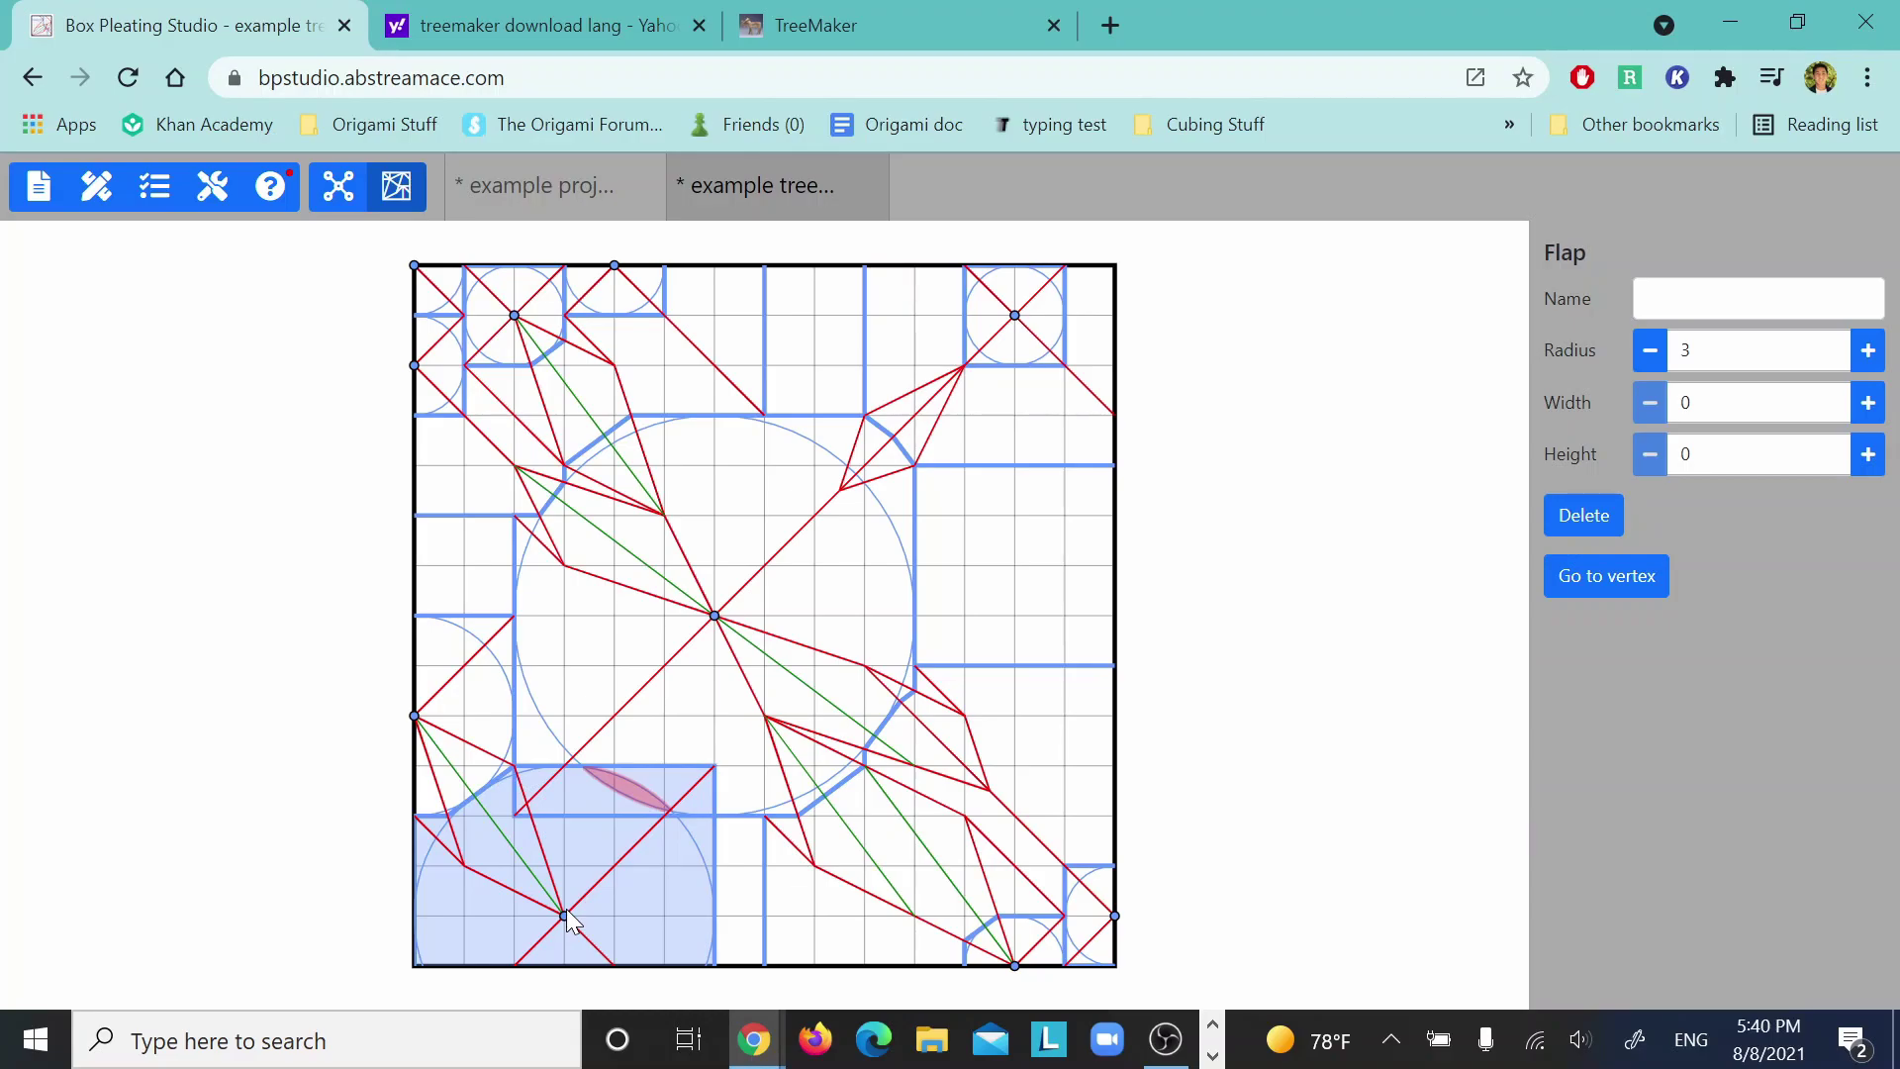
key("Left")
key("Left")
key("Left")
key("Down")
left_click(1291, 572)
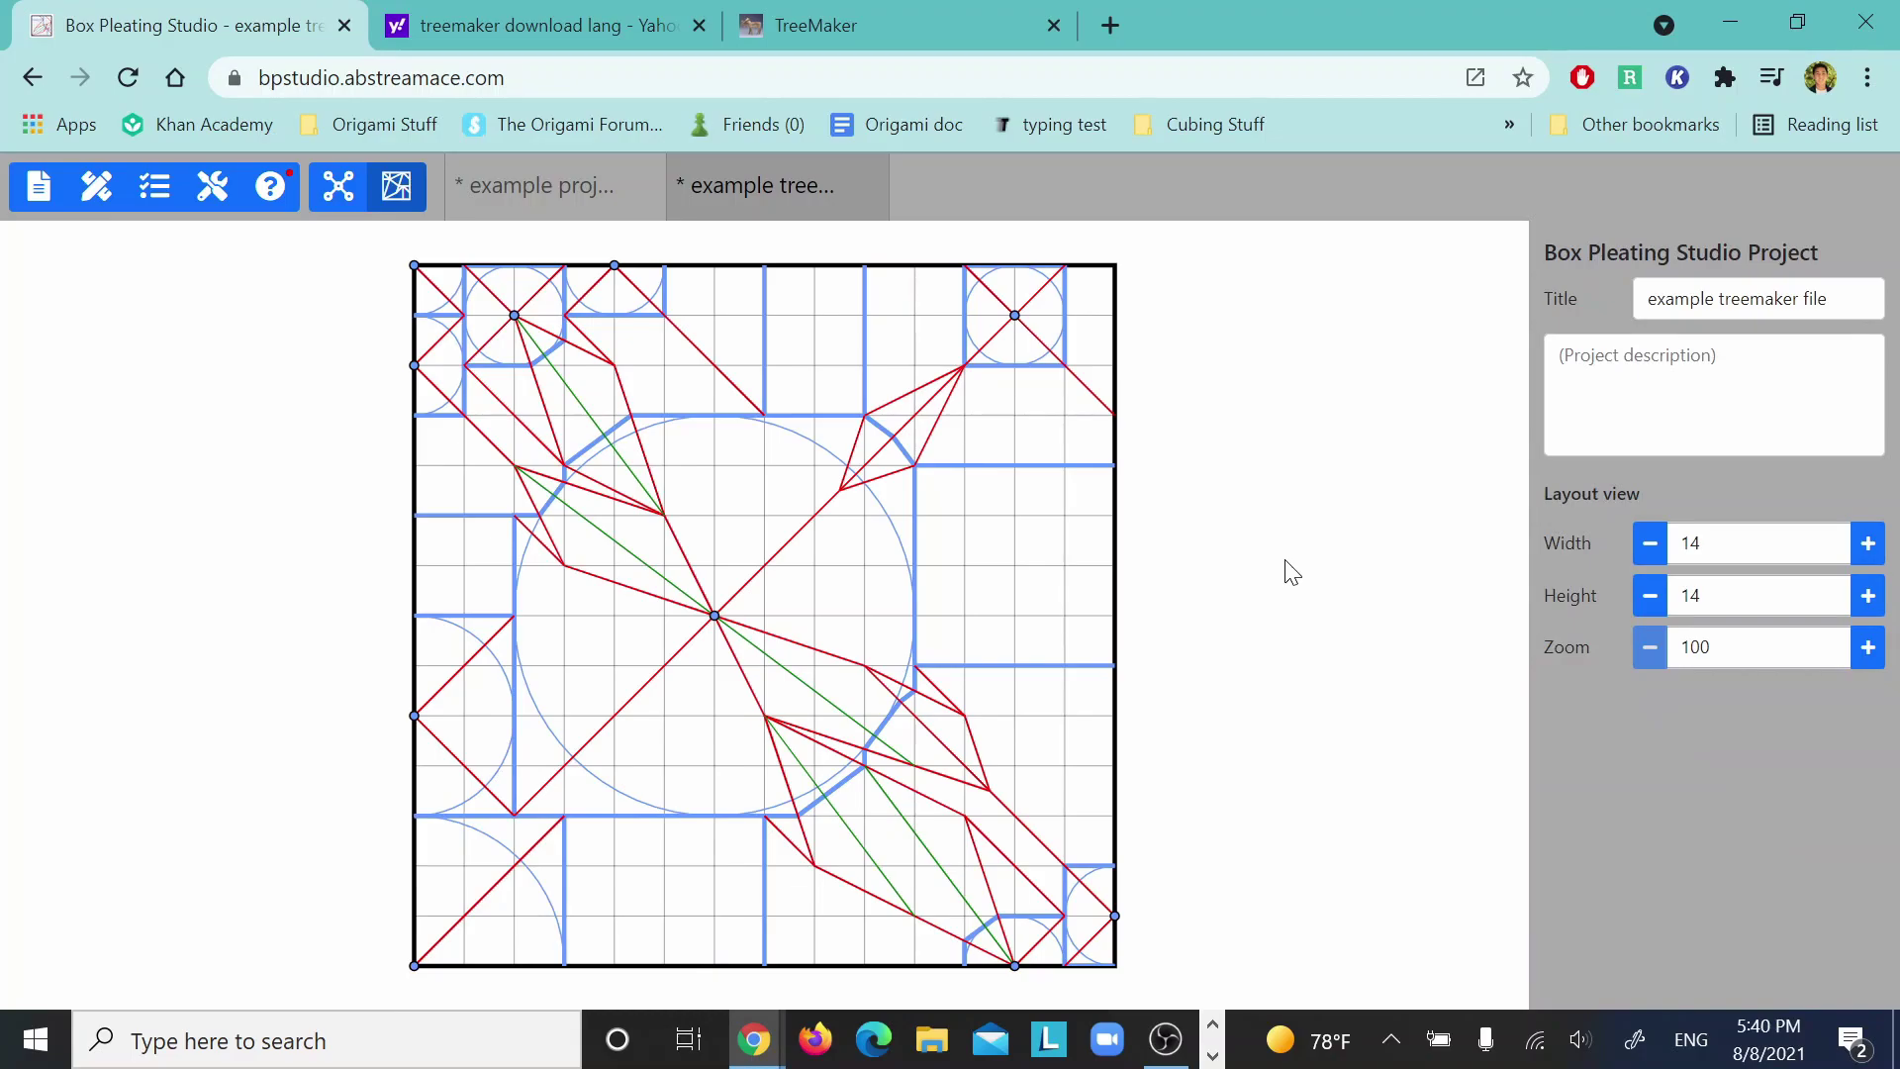
- Switch to Discord and enlarge the homework tree image in the course-updates channel
key("alt+Tab")
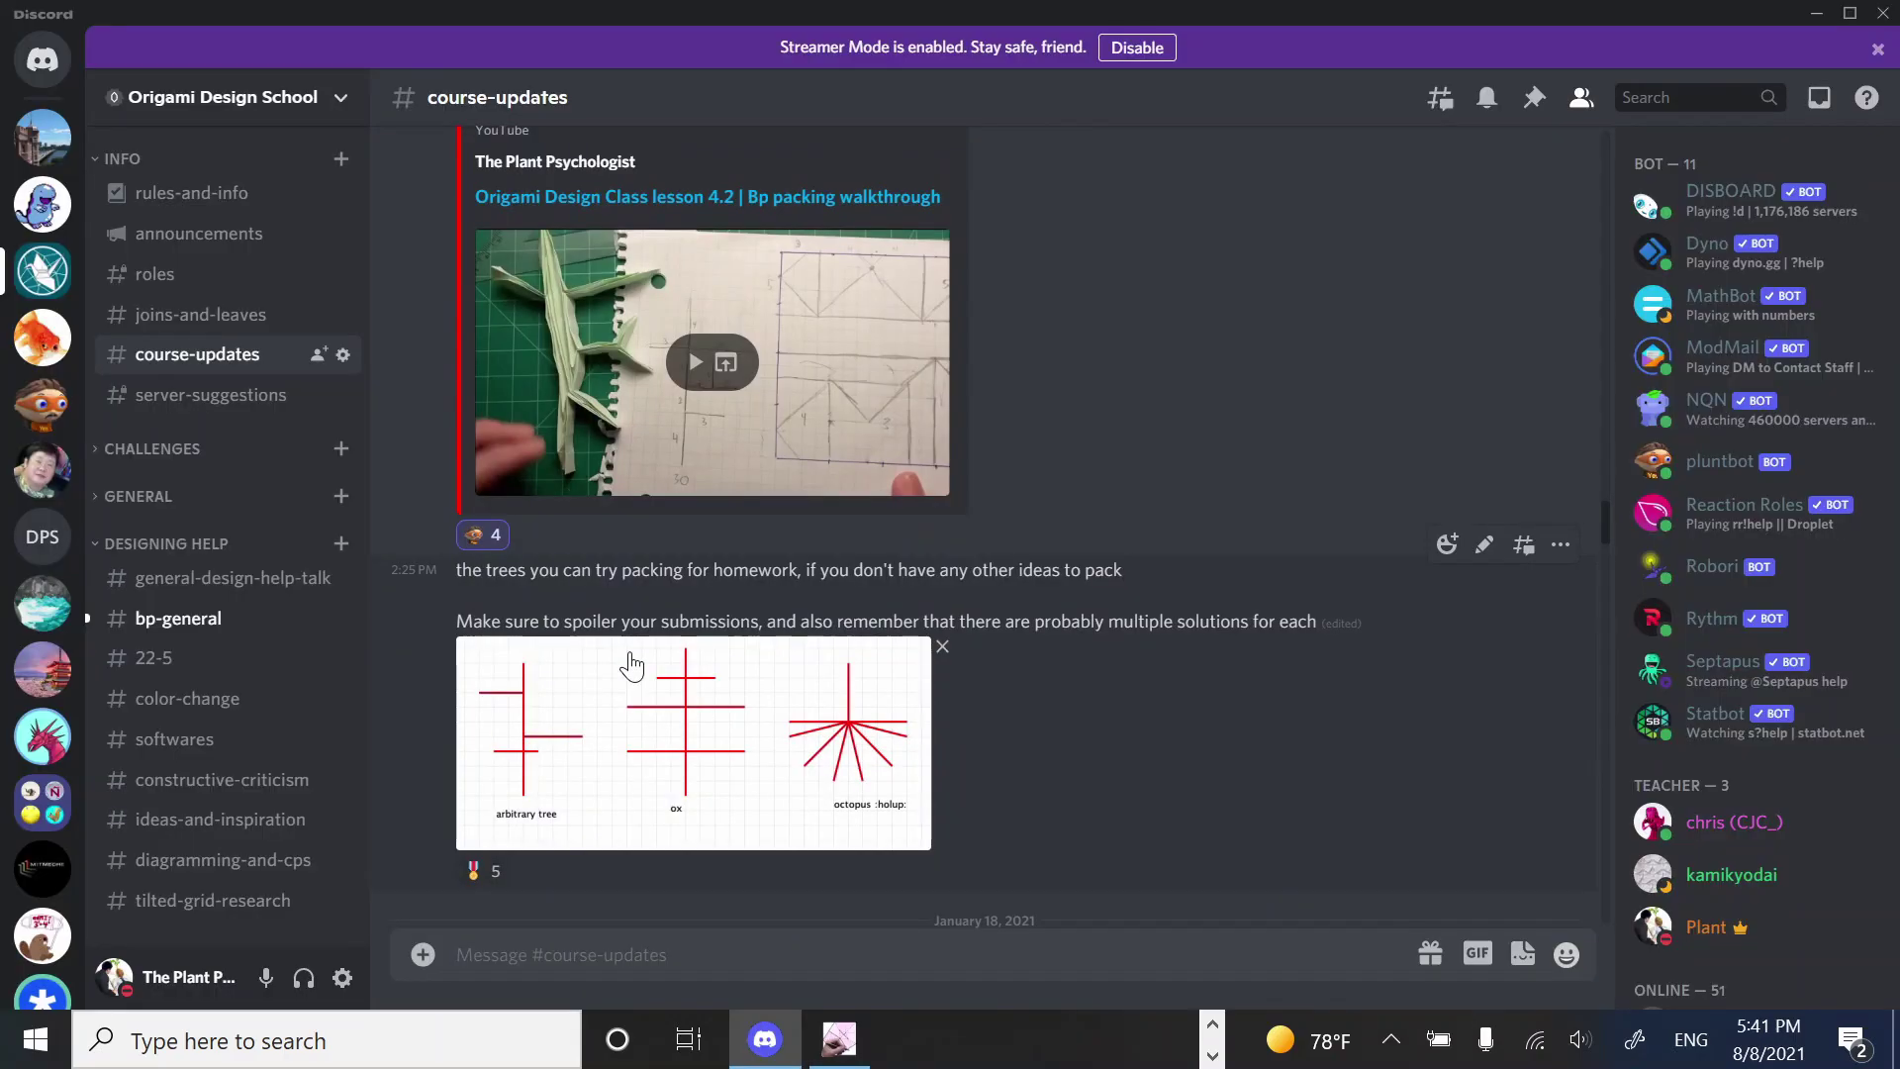
left_click(630, 651)
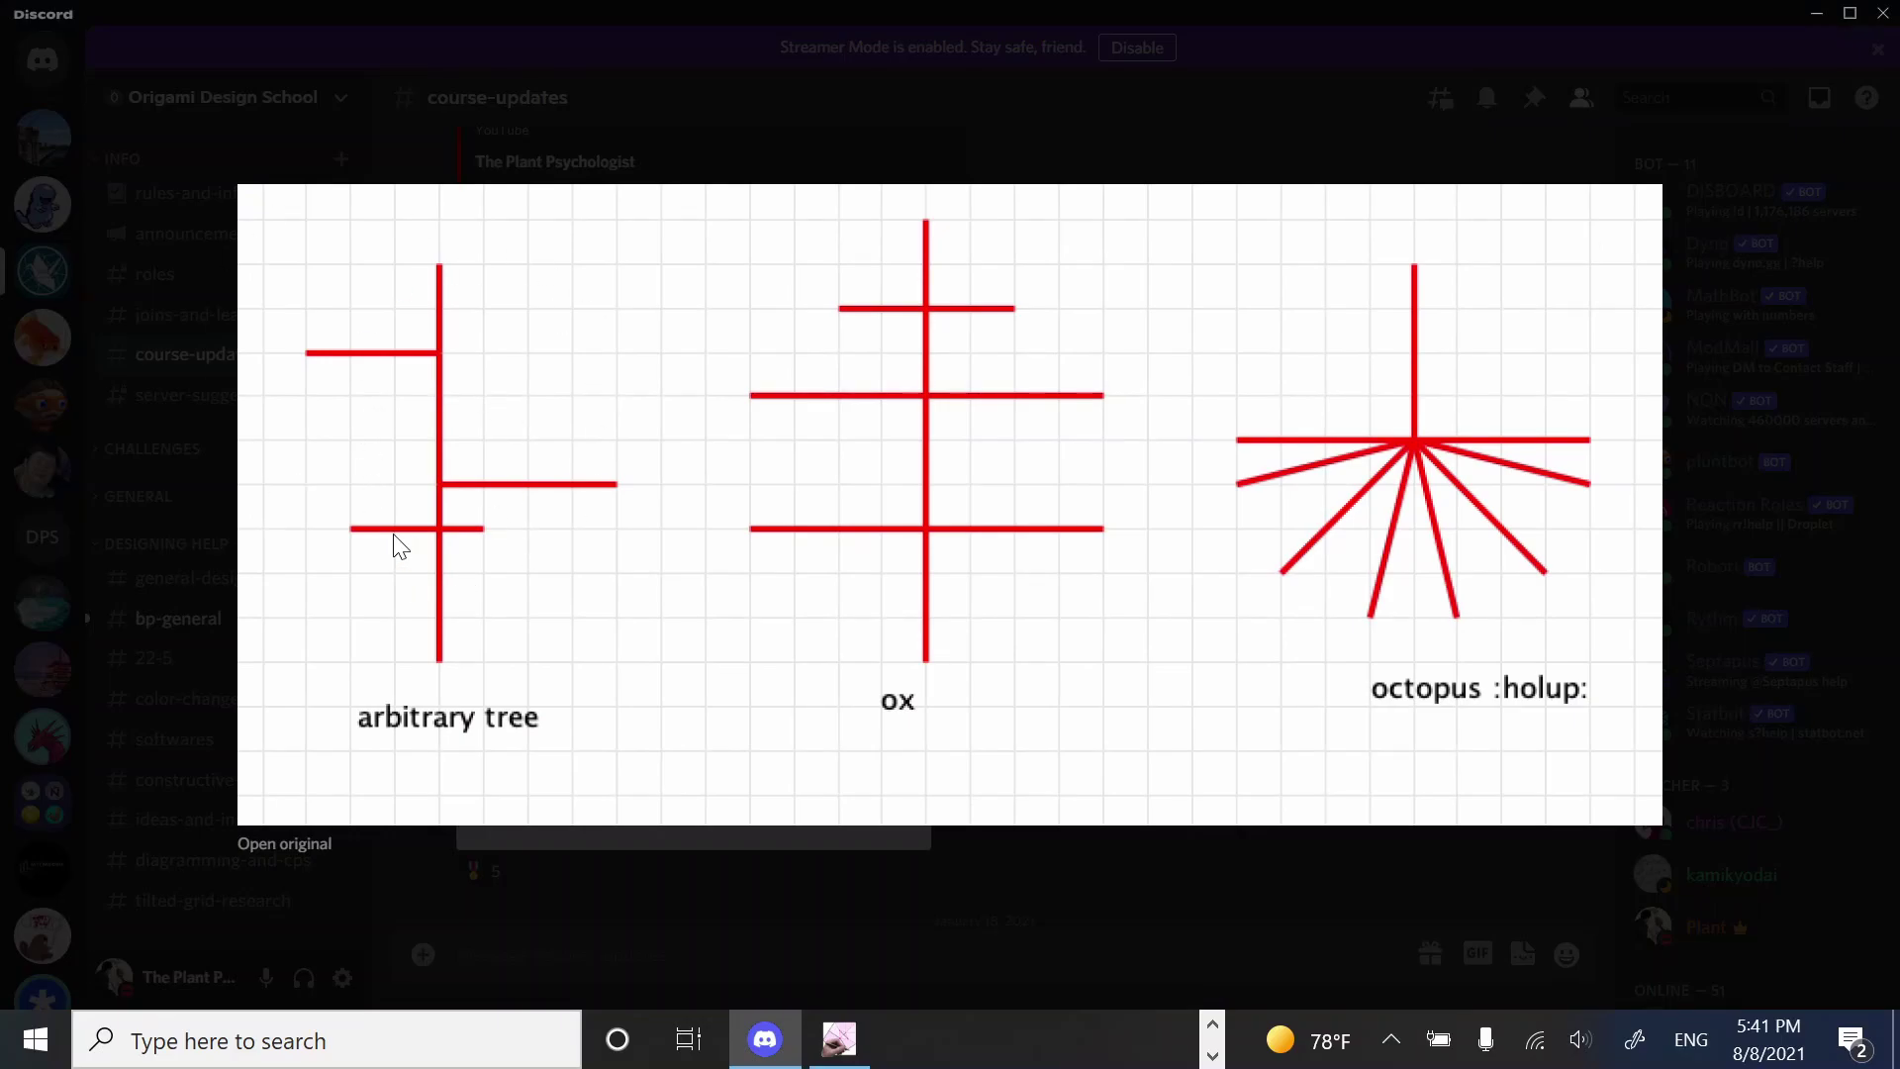
- Switch to TreeMaker and draw the arbitrary tree's first two edges: a horizontal one from node 1 to node 2 and one up to node 3
key("alt+Tab")
left_click(1302, 396)
mouse_move(1302, 396)
left_mouse_down()
mouse_move(1524, 397)
mouse_move(1527, 285)
left_mouse_up()
left_click(1454, 426)
left_click(1370, 418)
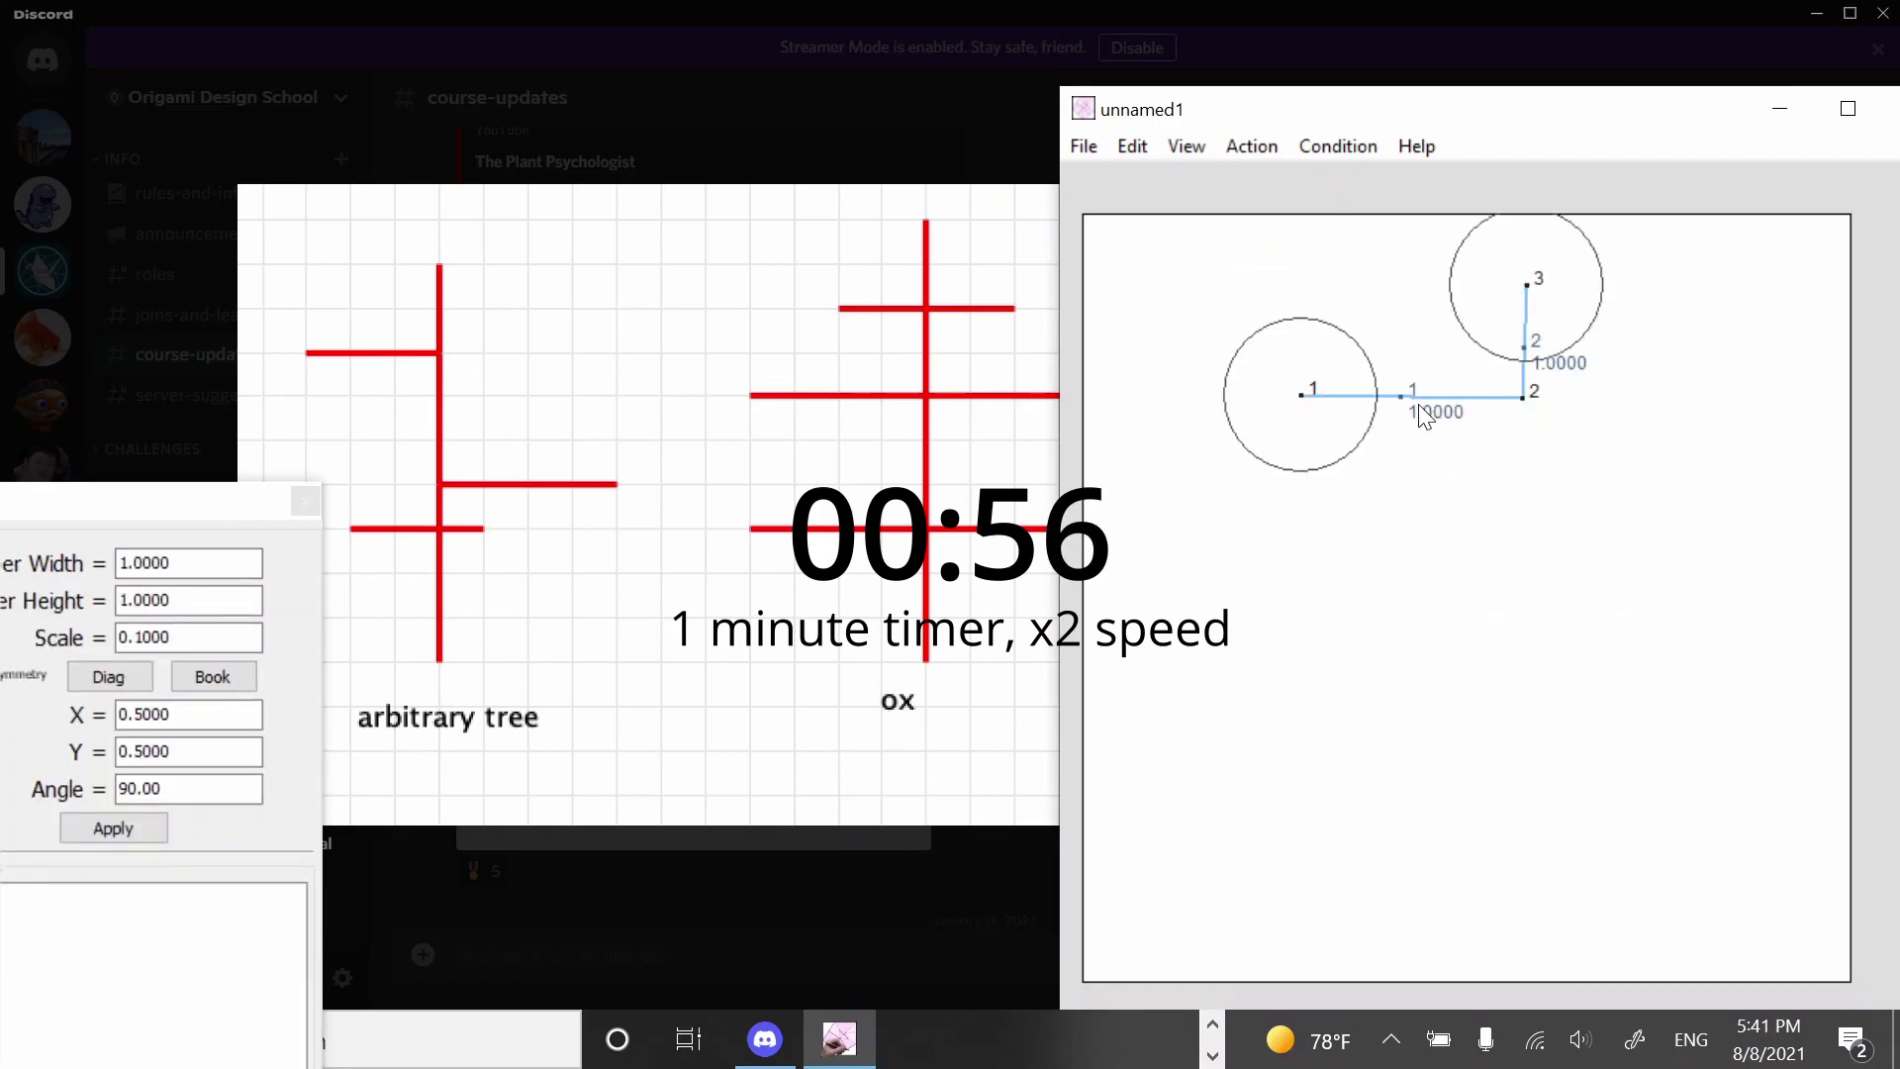
- Set the horizontal edge's length to 3 and the upper vertical edge's length to 2
left_click(1418, 401)
double_click(169, 591)
type("3")
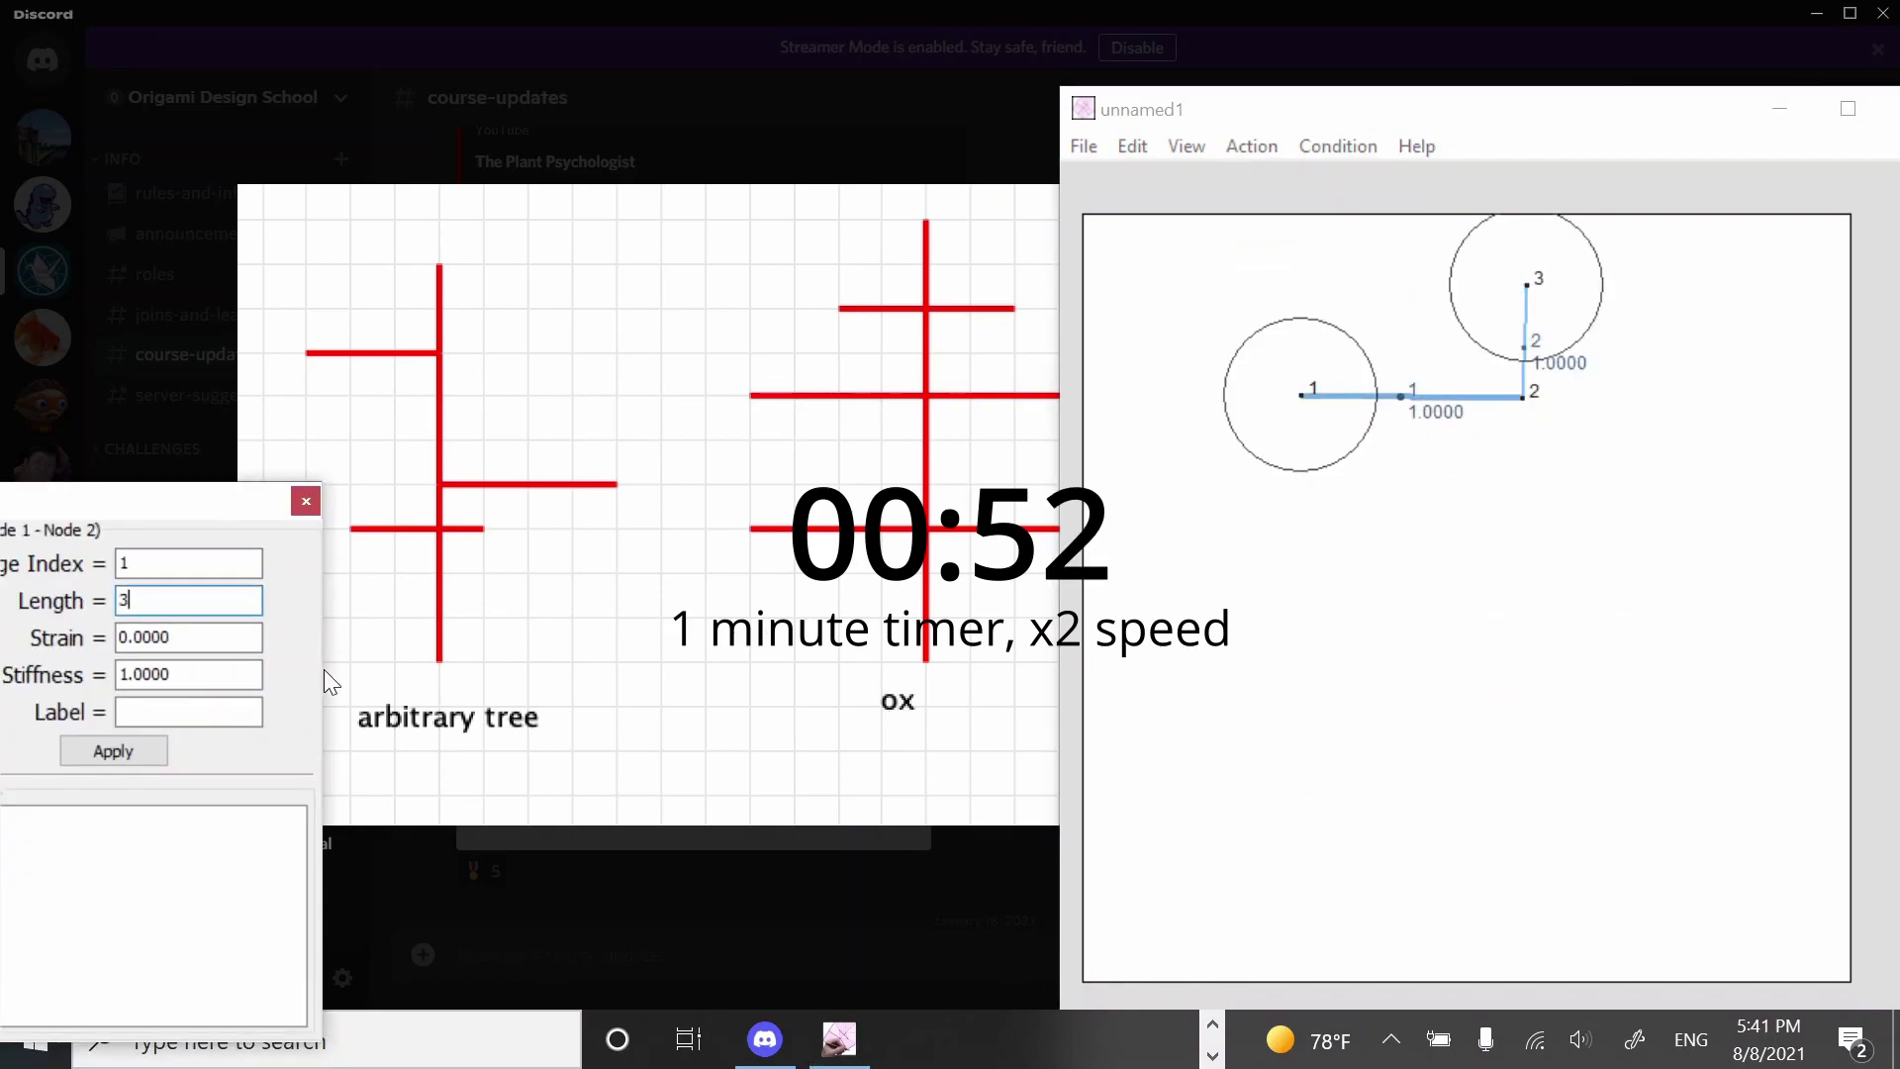
left_click(113, 751)
double_click(148, 600)
type("2")
left_click(113, 751)
- Add a downward edge from node 2 to a new node and set its length to 3
left_click_drag(1524, 397, 1505, 579)
left_click(1512, 535)
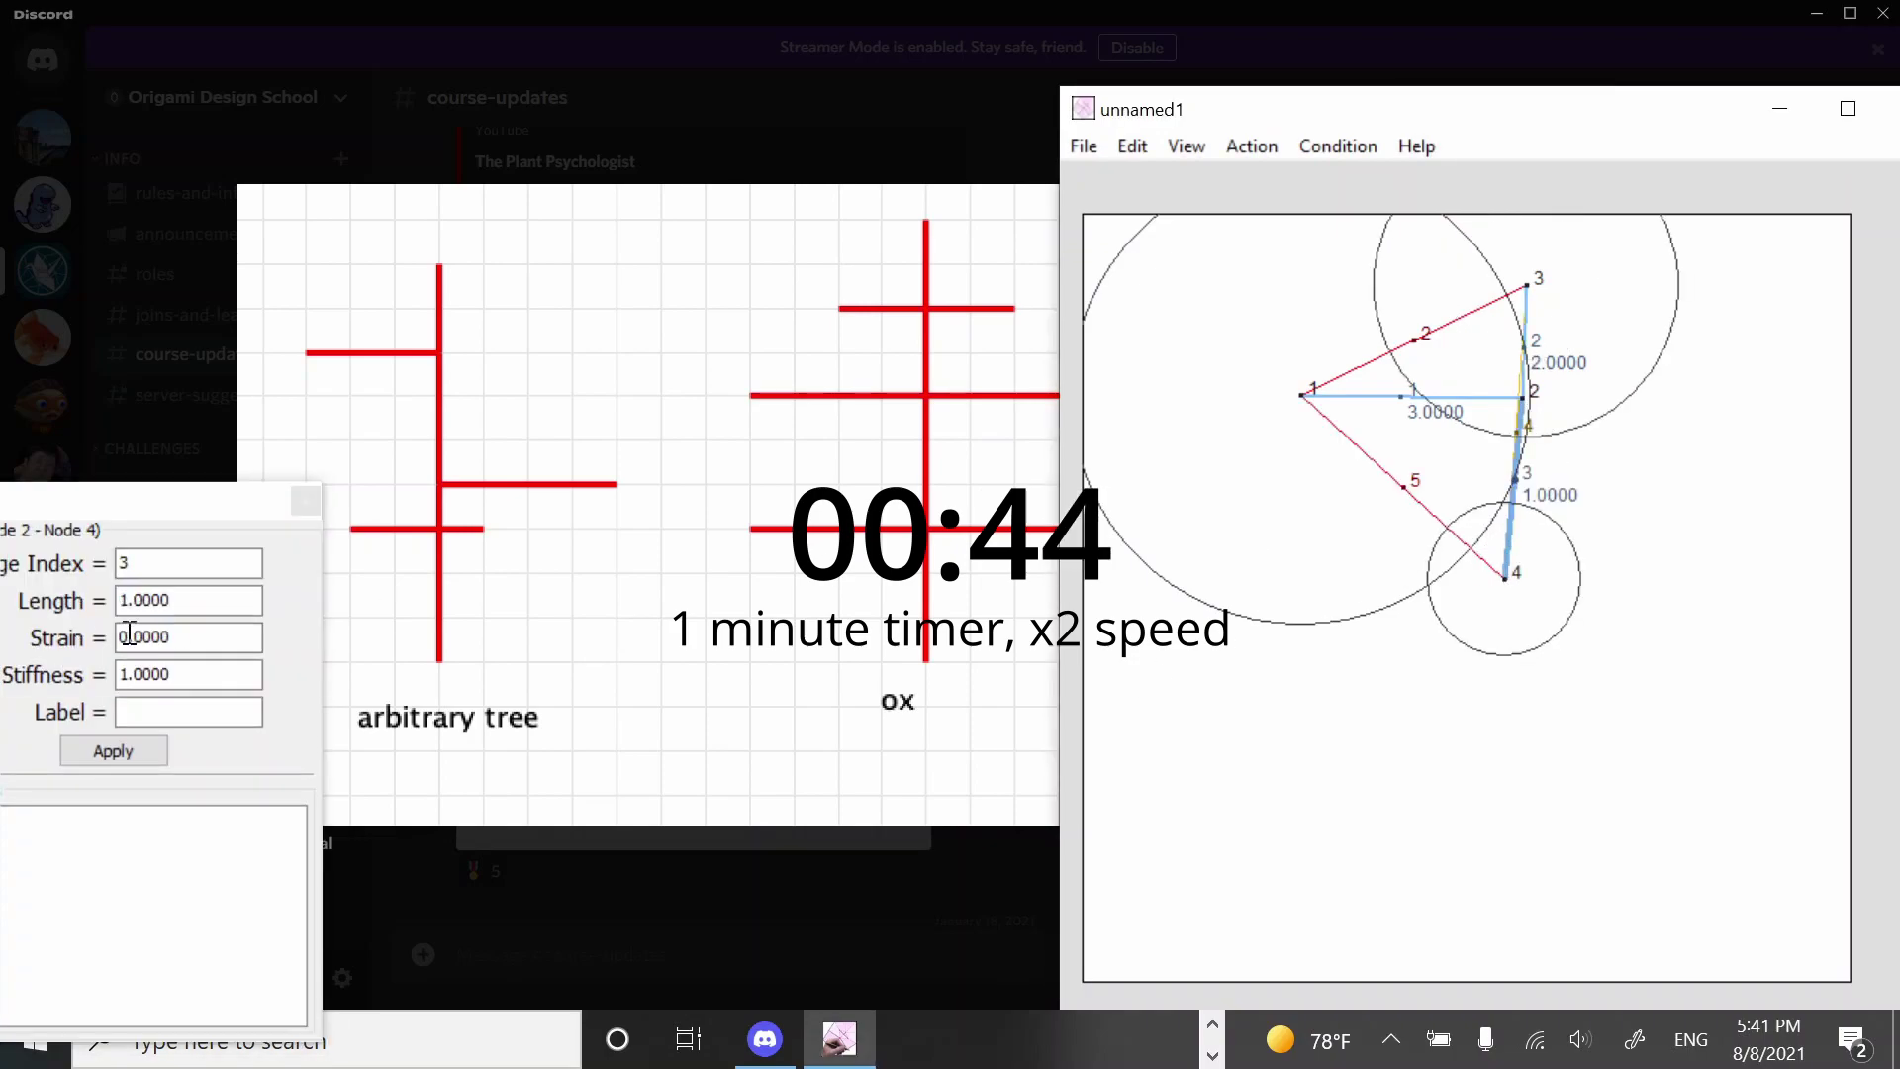
double_click(149, 600)
type("3")
left_click(112, 751)
- Add a branch to the right of node 4 and set its length to 4
left_click_drag(1505, 579, 1722, 572)
left_click(1545, 592)
double_click(148, 600)
type("4")
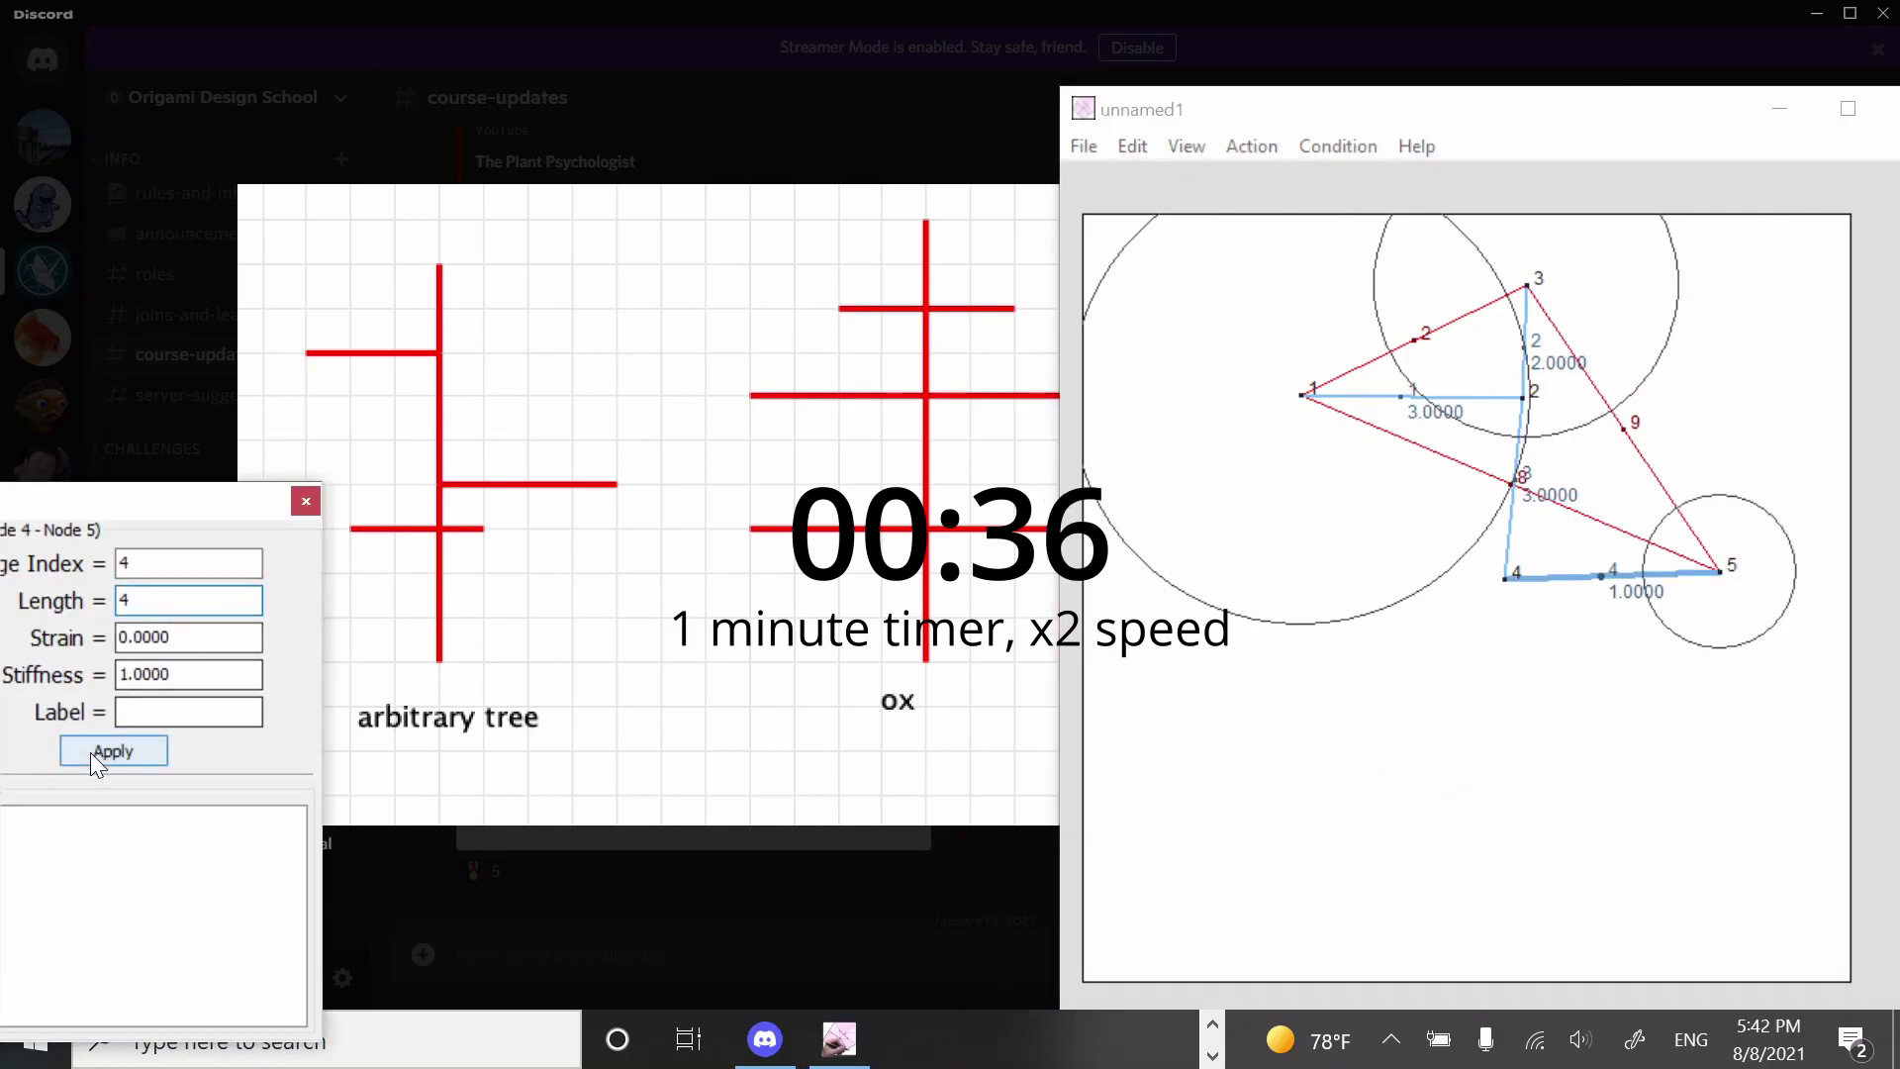
left_click(112, 751)
- Add a body edge below node 4 with a branch to its left, and set the left branch's length to 2
left_click(1504, 592)
left_click_drag(1503, 582, 1313, 671)
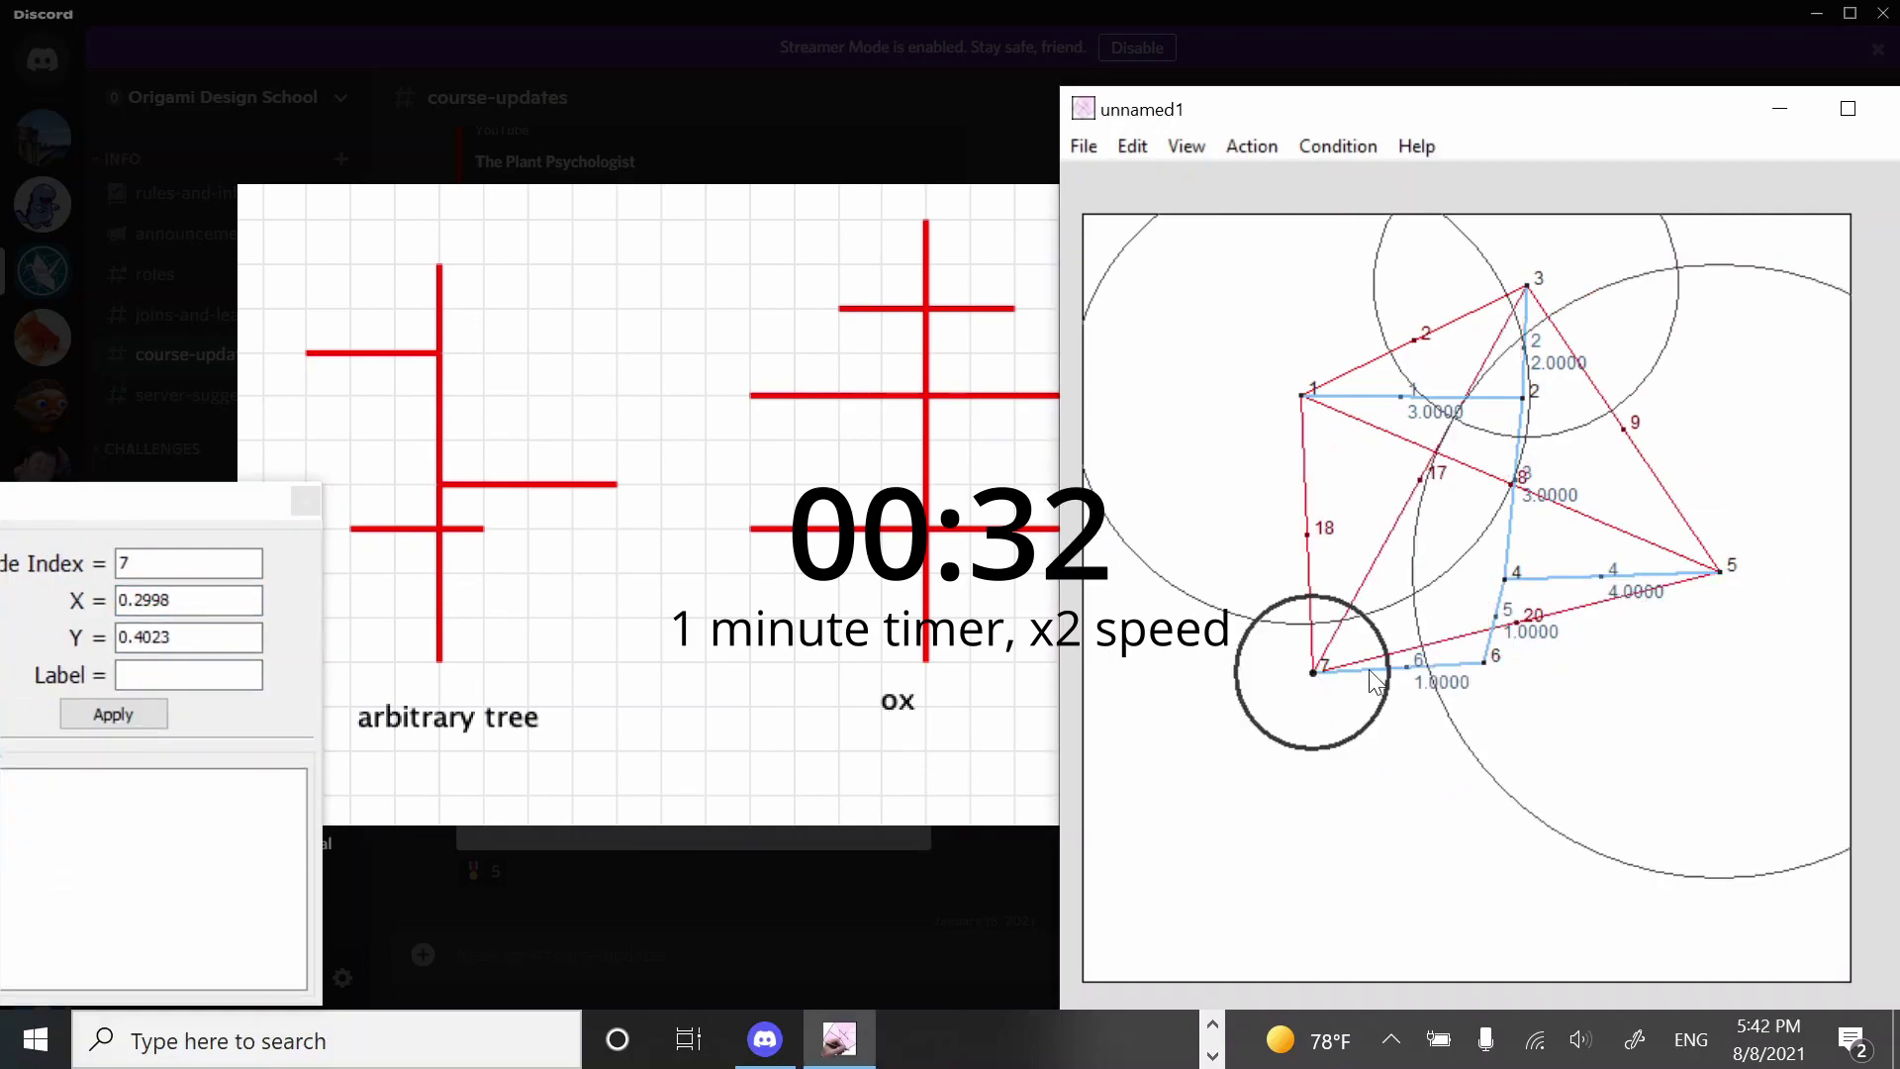
left_click(1410, 666)
double_click(165, 601)
type("2")
left_click(113, 751)
- Add a short right branch and a downward edge from node 6, and set the downward edge's length to 3
left_click_drag(1485, 662, 1488, 760)
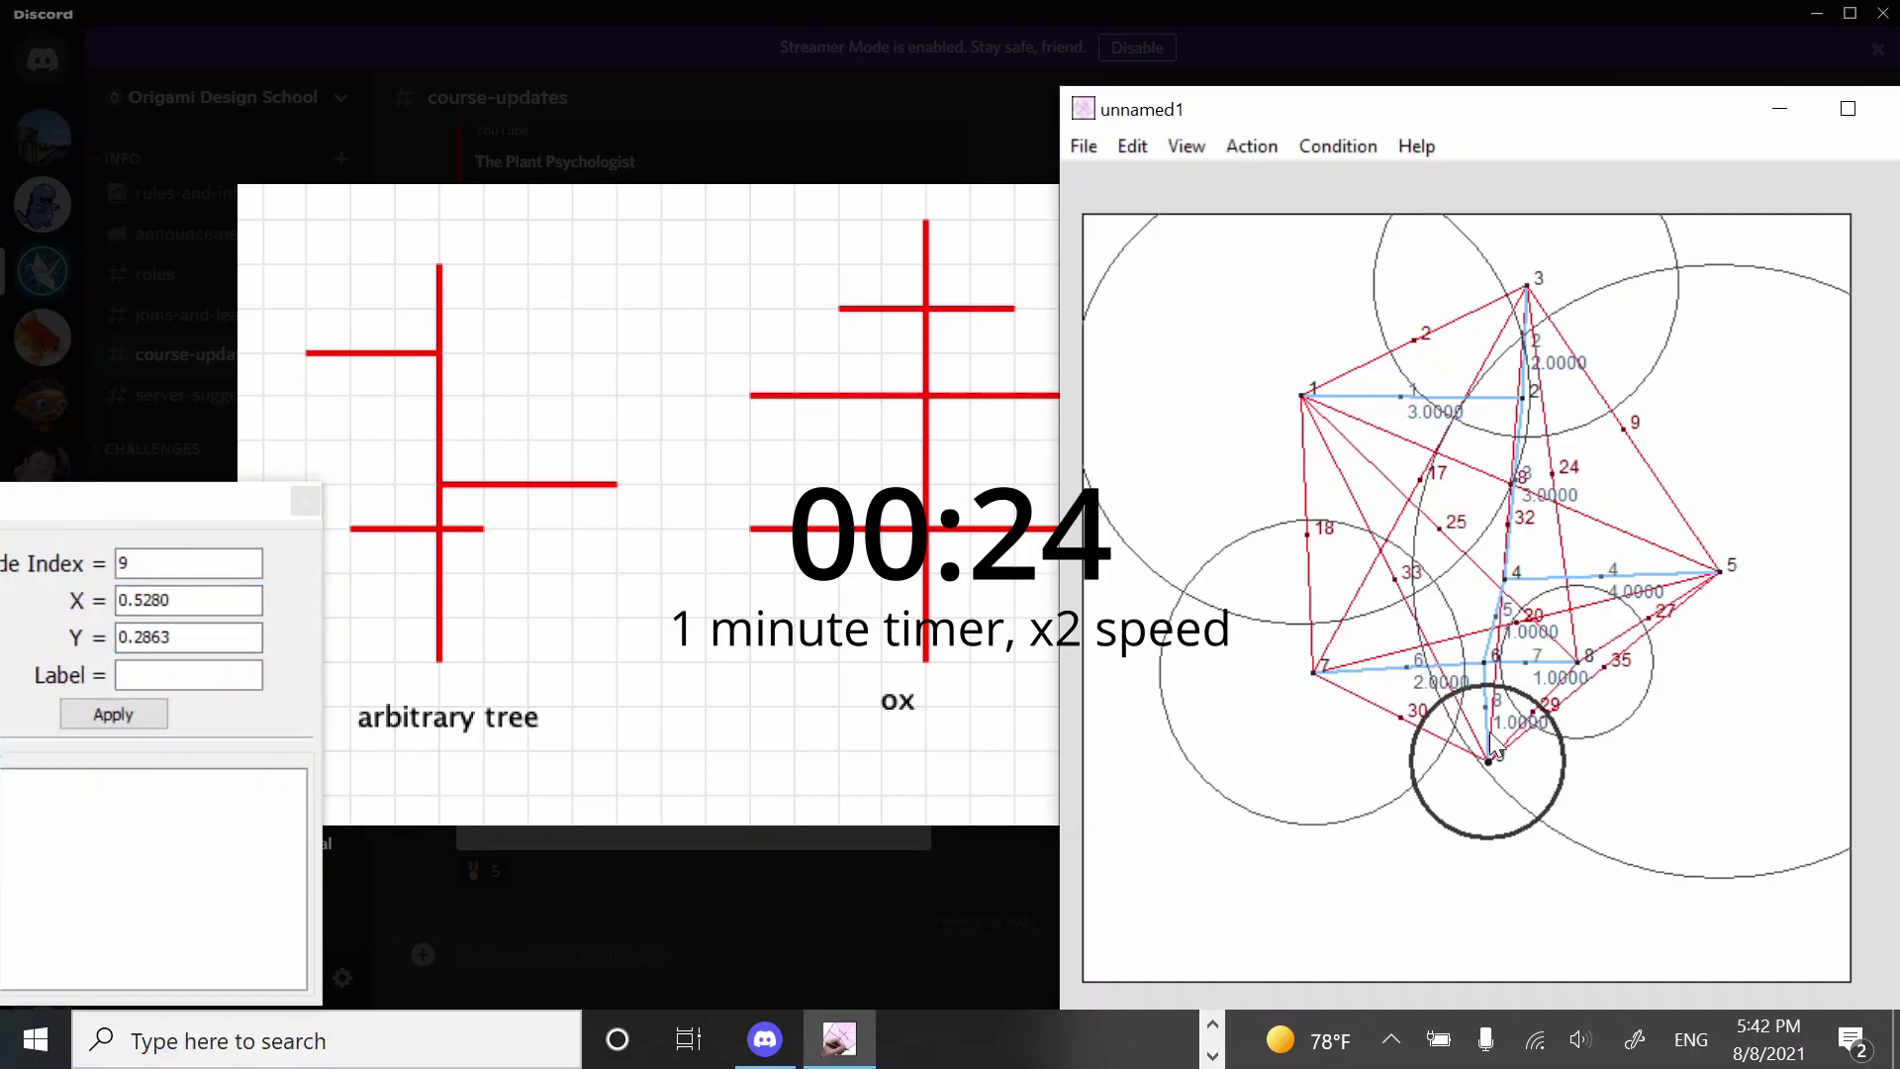
left_click(1487, 712)
double_click(183, 604)
type("3")
left_click(113, 751)
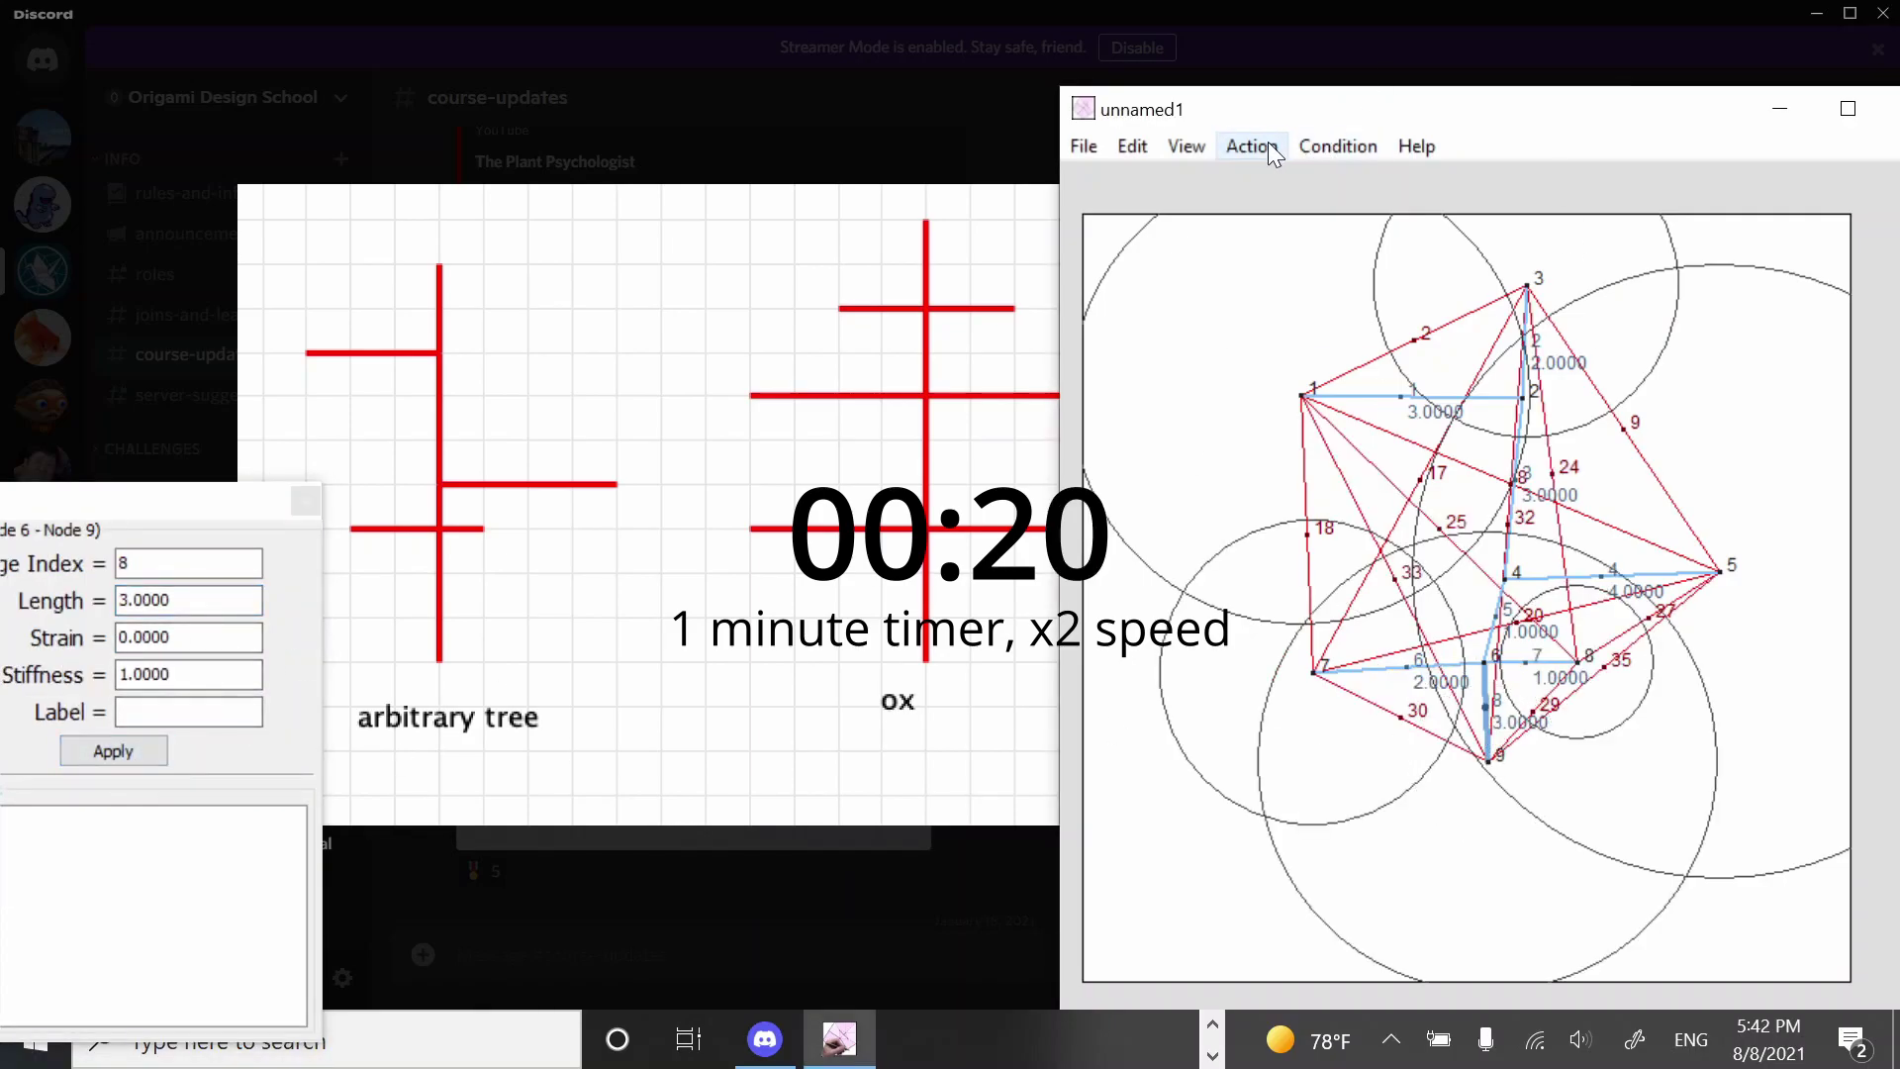
- Scale everything to optimise the tree's packing and save the design as "example treemaker 2"
left_click(1252, 145)
left_click(1297, 174)
left_click(1084, 145)
left_click(1100, 287)
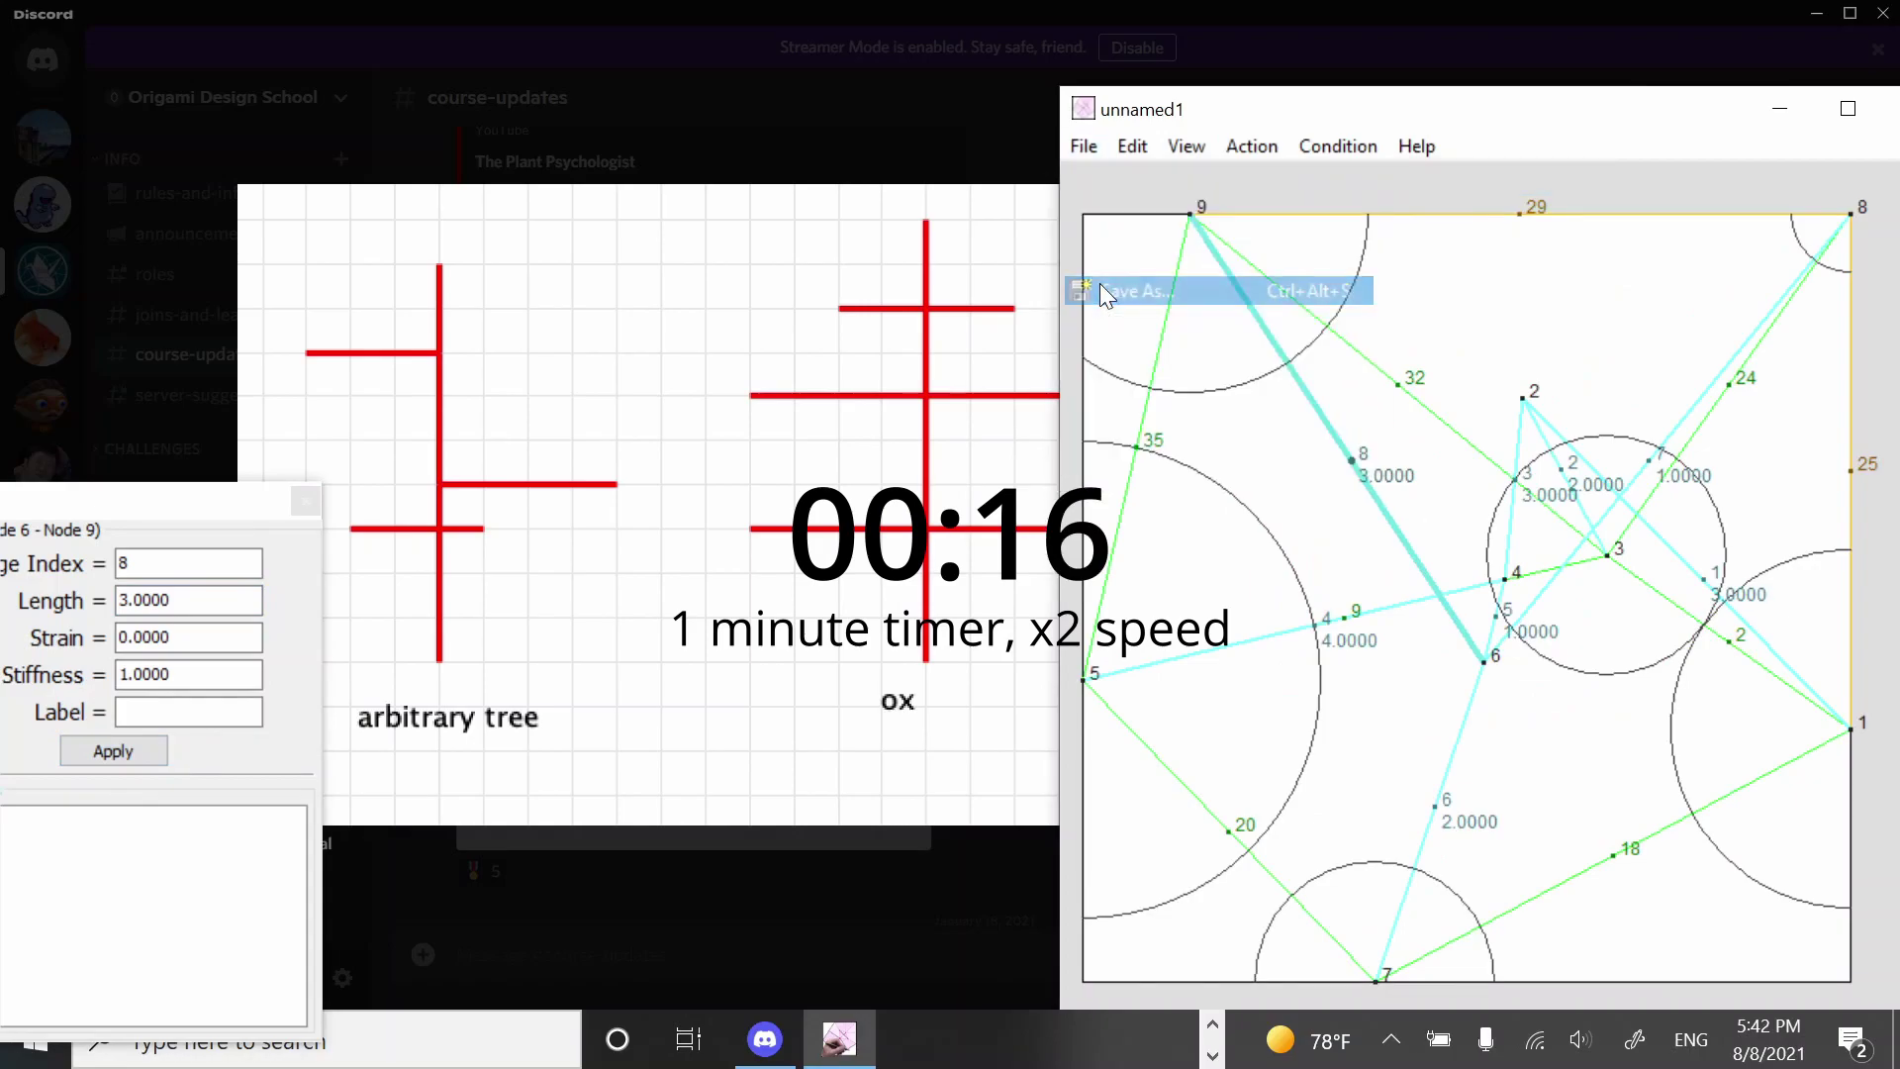
type("example treemaker 2")
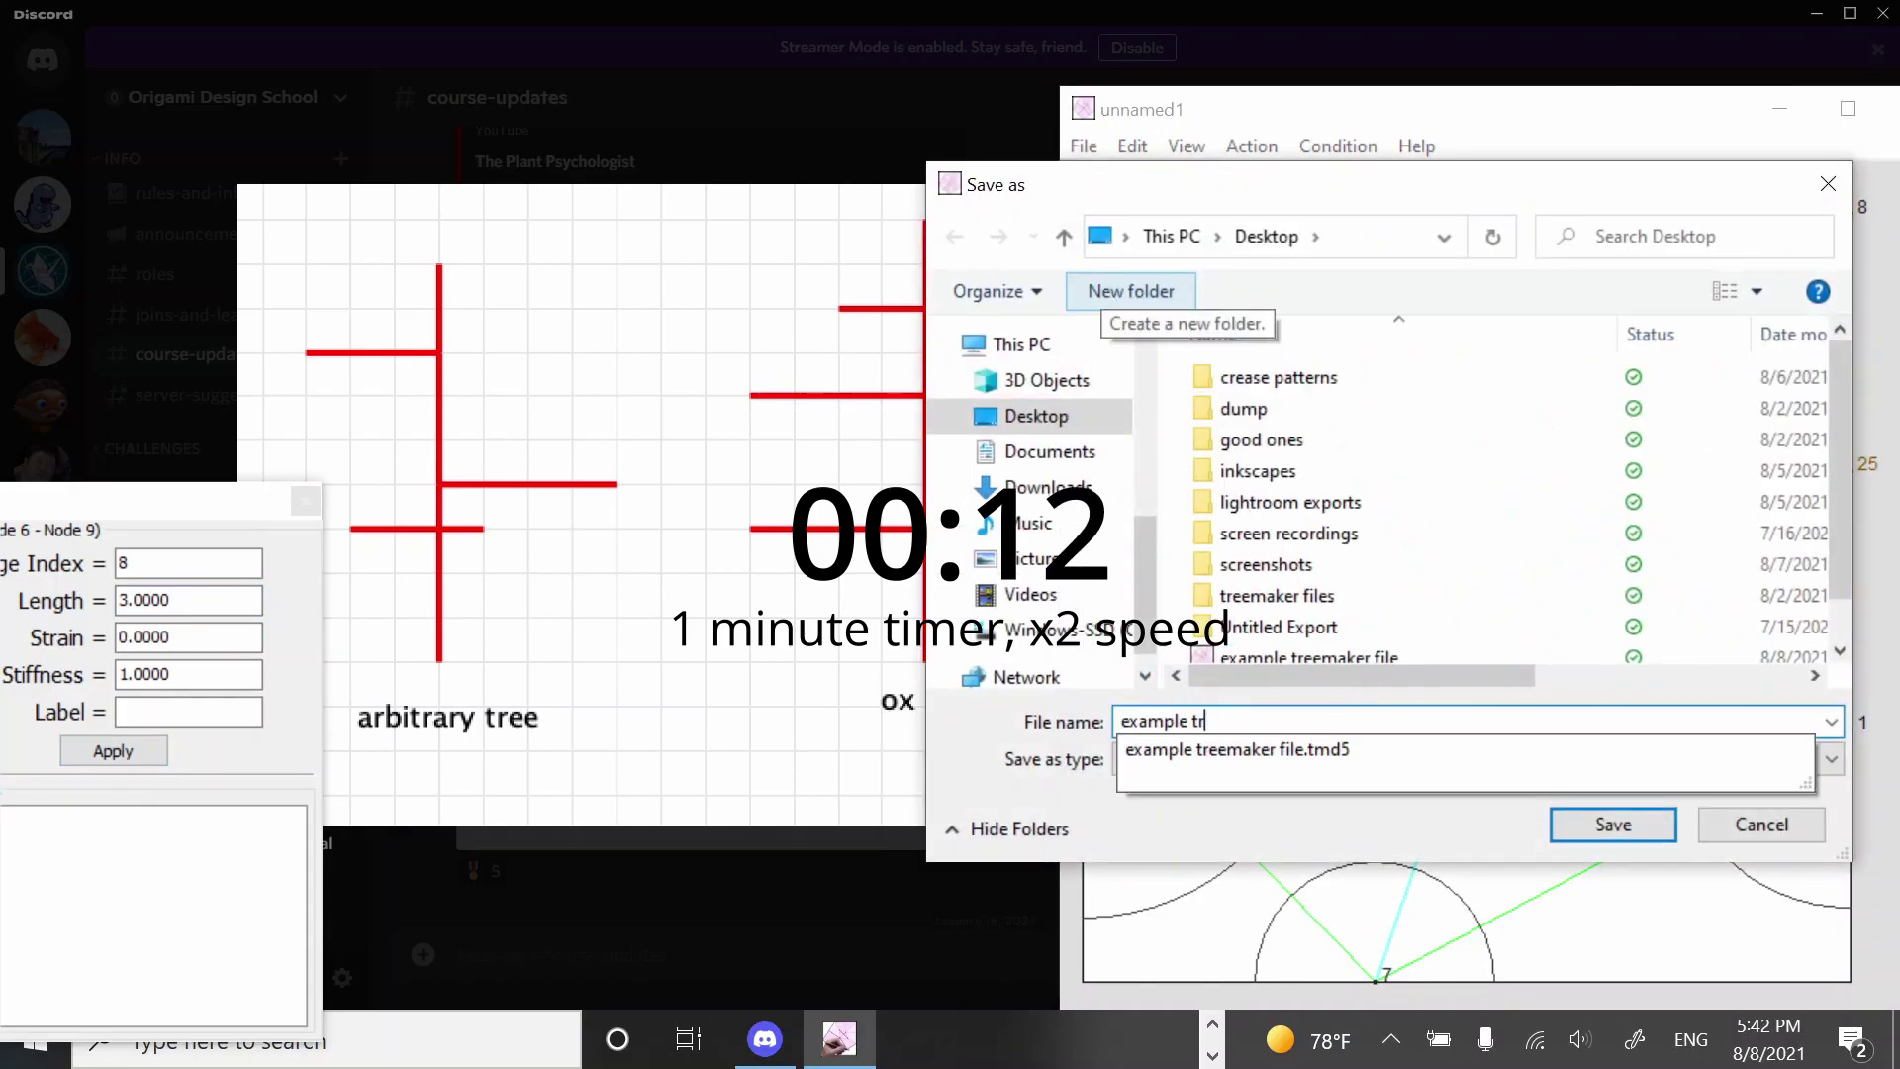
key("Return")
- Switch to Box Pleating Studio, import the "example treemaker 2" file, and enter 100
key("alt+Tab")
key("alt+Tab")
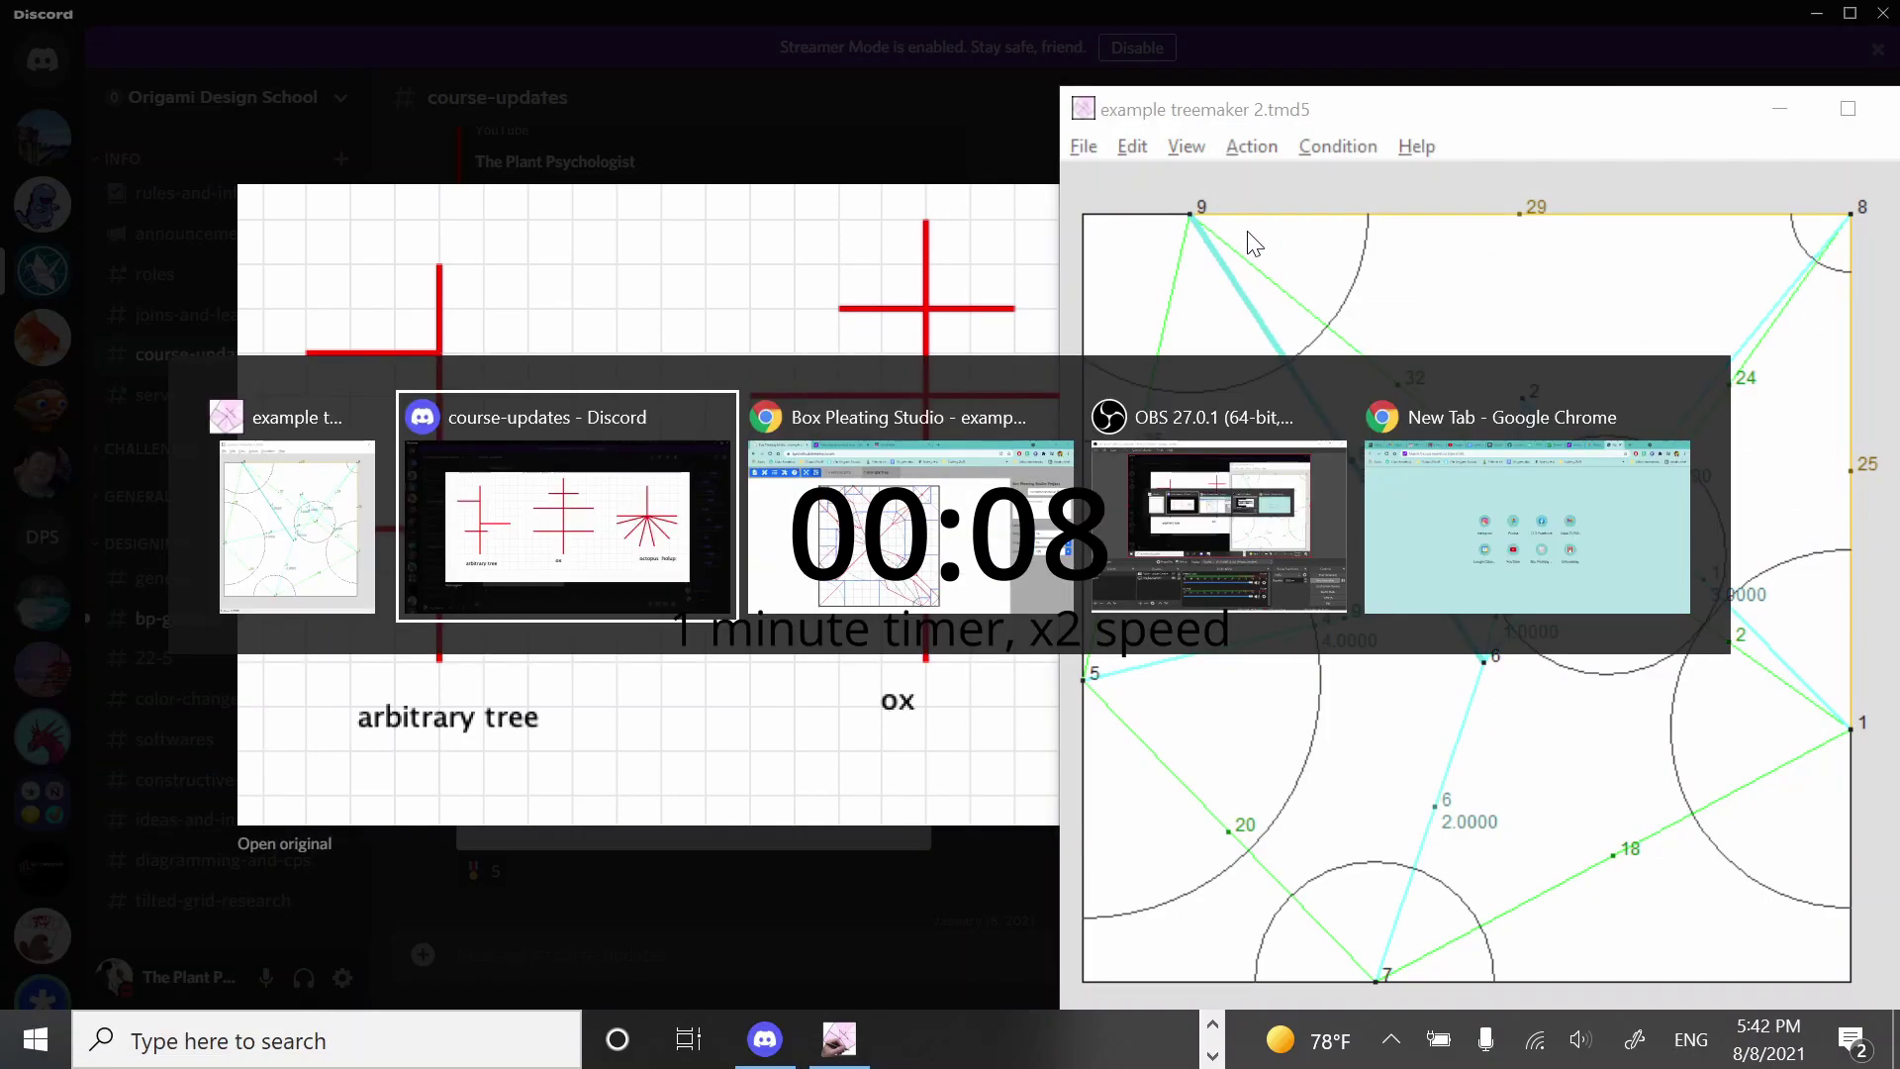
left_click(220, 190)
left_click(296, 242)
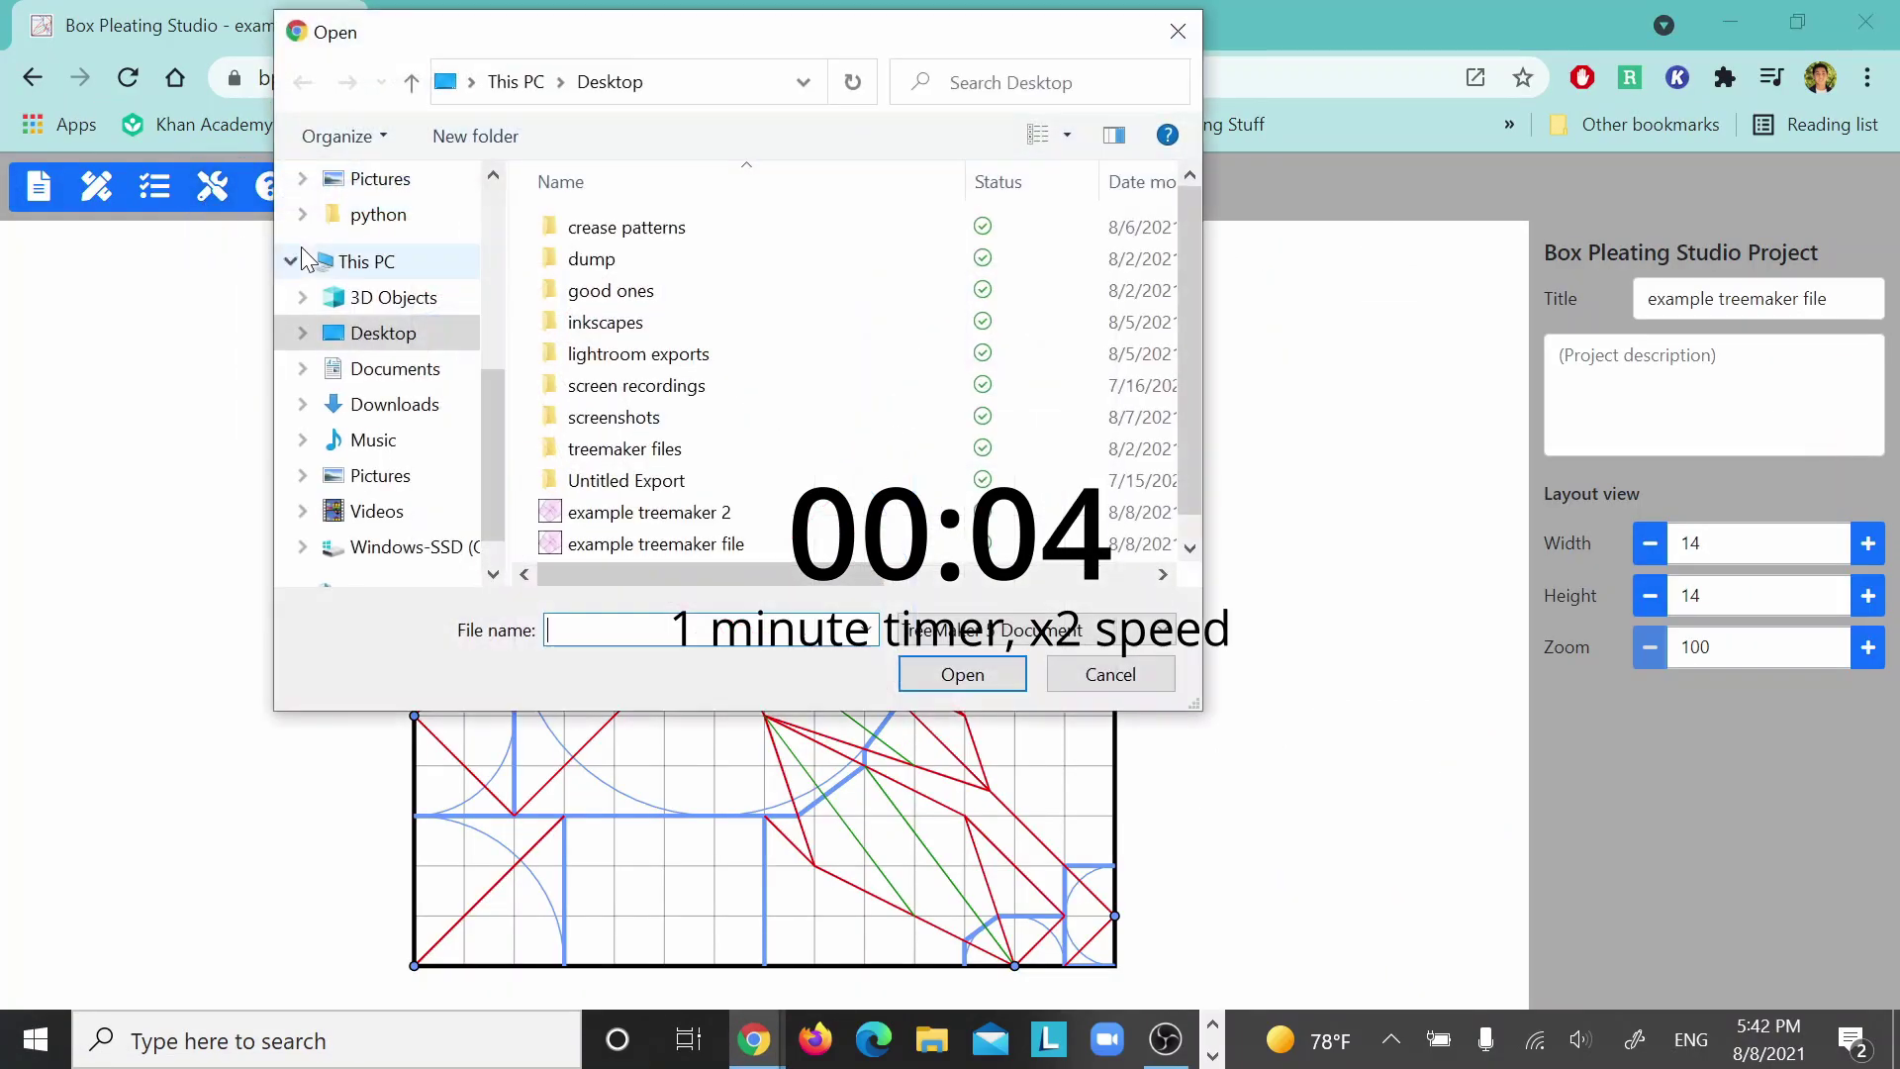
double_click(673, 510)
key("ctrl+a")
type("100")
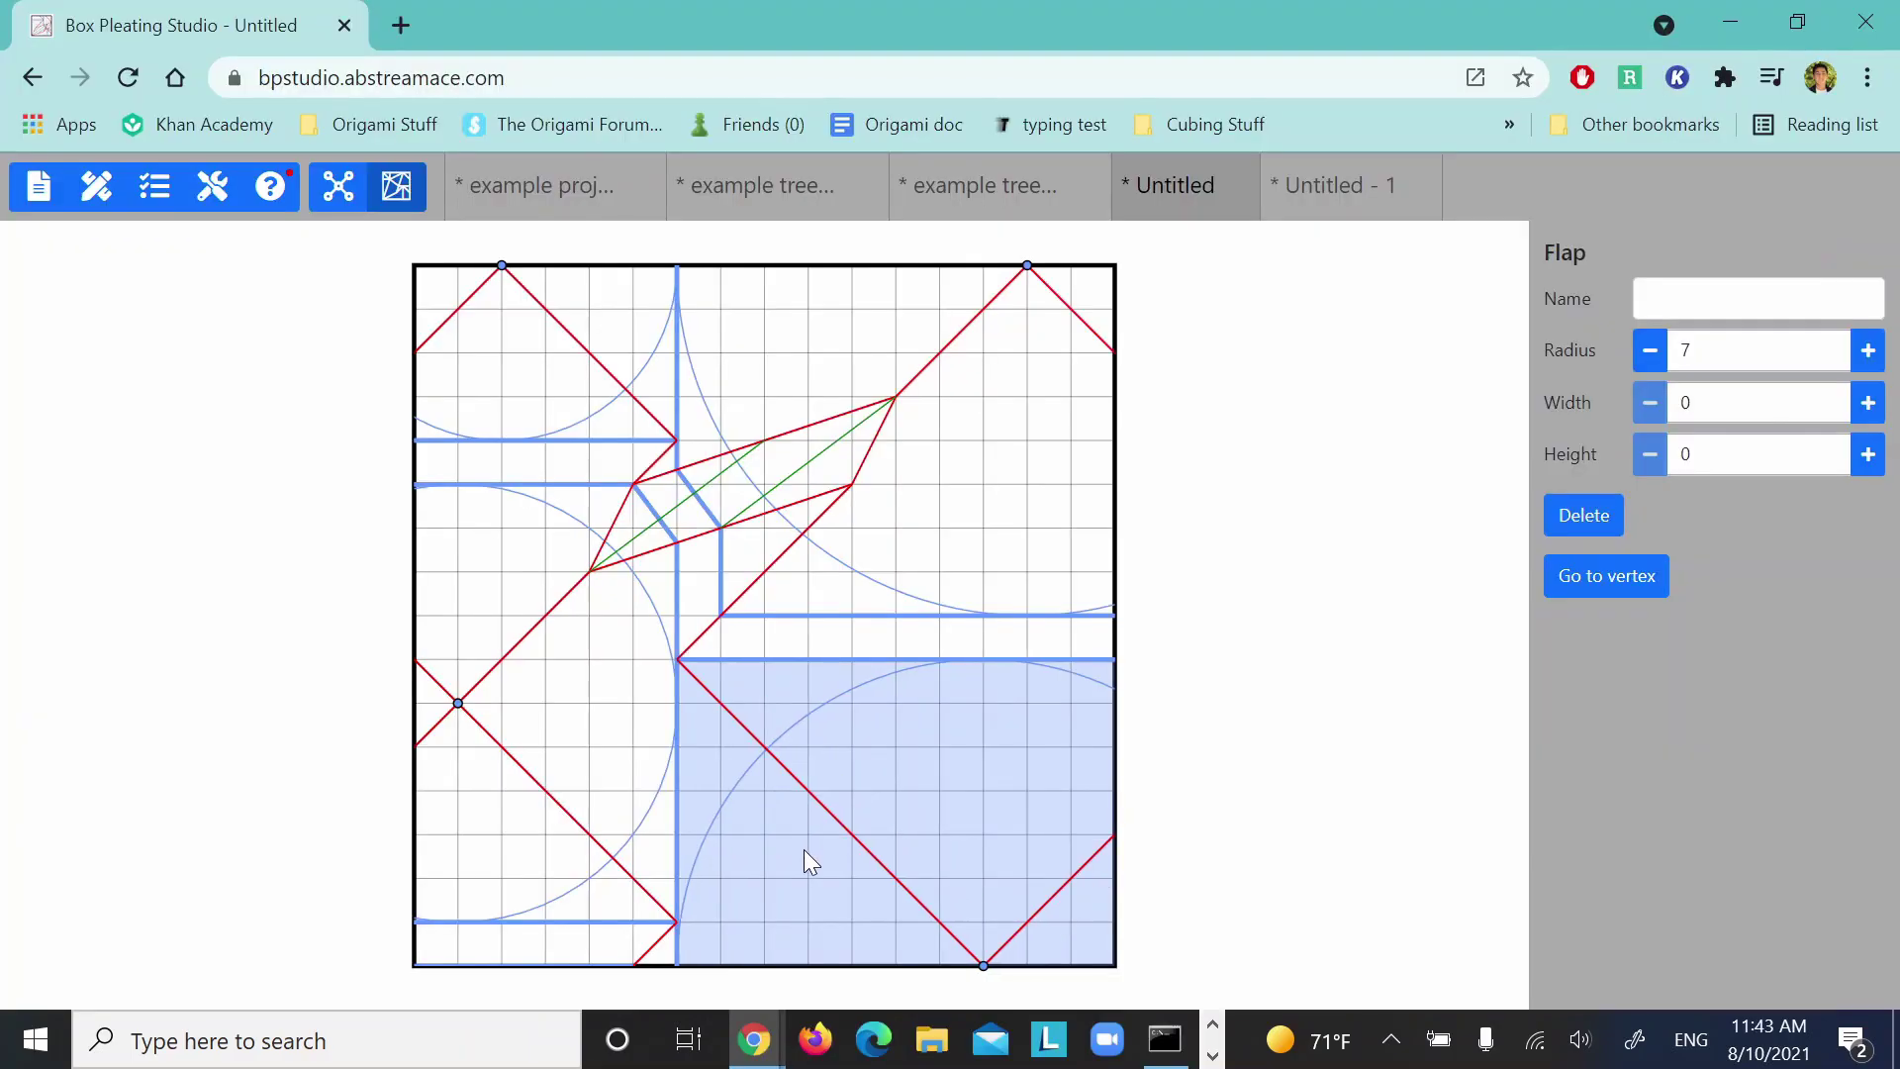
- Move the radius 7 flap up and to the right, and shift the left-edge flap to the right
left_click_drag(804, 849, 890, 759)
left_click(537, 696)
left_click_drag(537, 696, 562, 693)
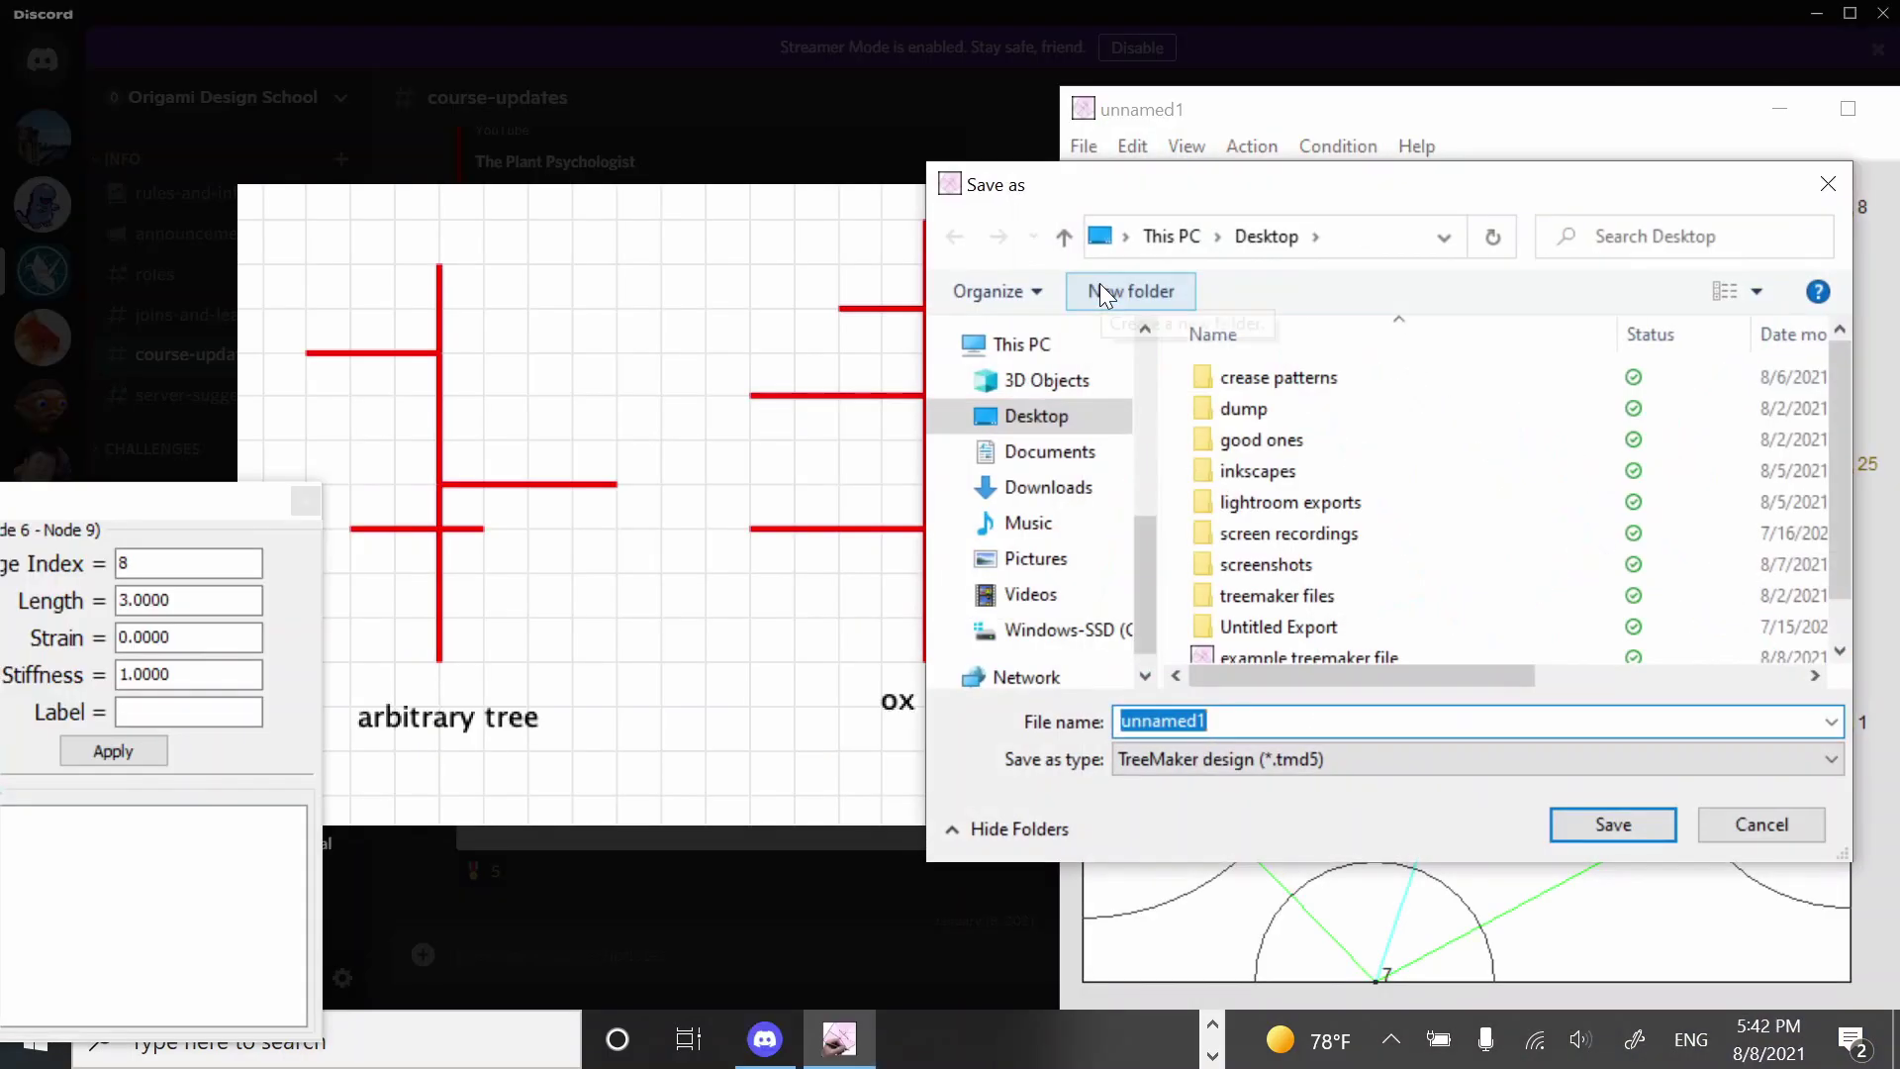
- Save the TreeMaker design as "example treemaker 2" and switch to Box Pleating Studio
type("example treemaker 2")
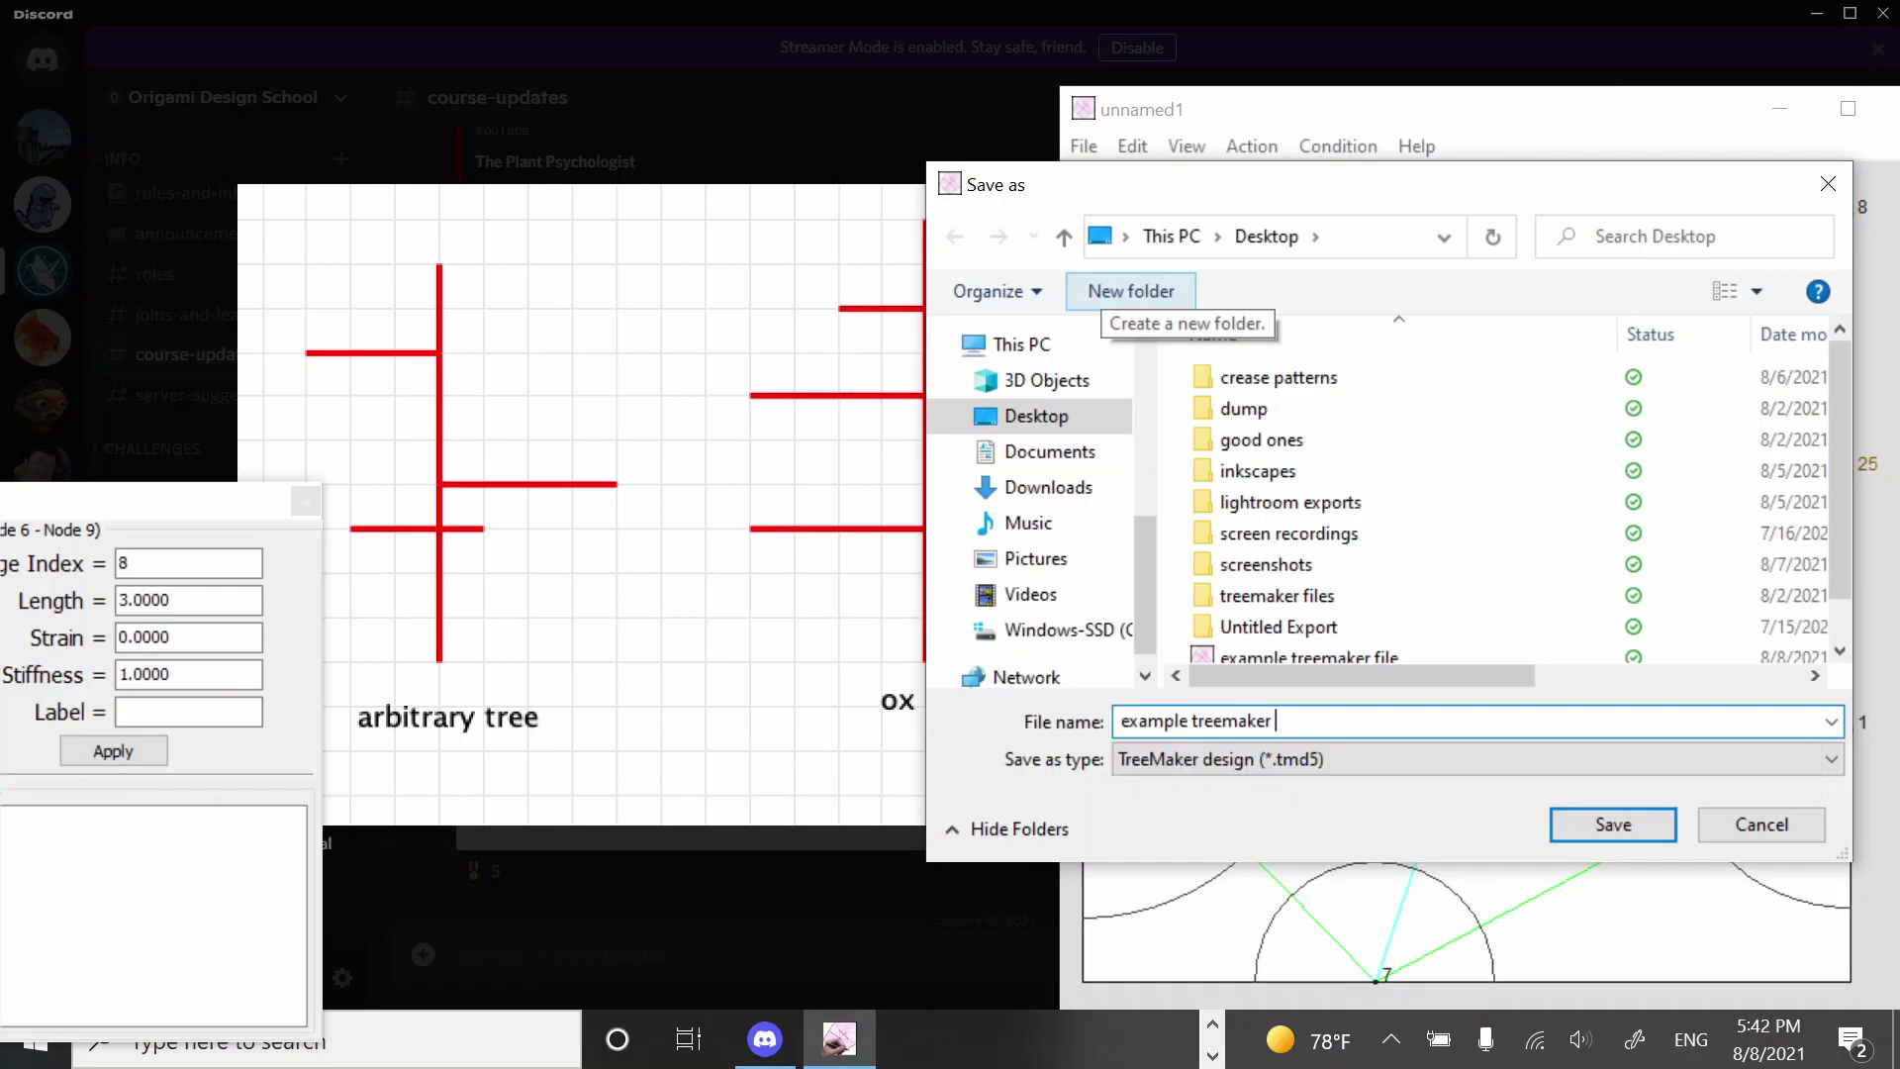
left_click(1623, 836)
key("alt+Tab")
key("alt+Tab")
- Import the "example treemaker 2" file and set the layout zoom to 200
left_click(212, 186)
left_click(212, 246)
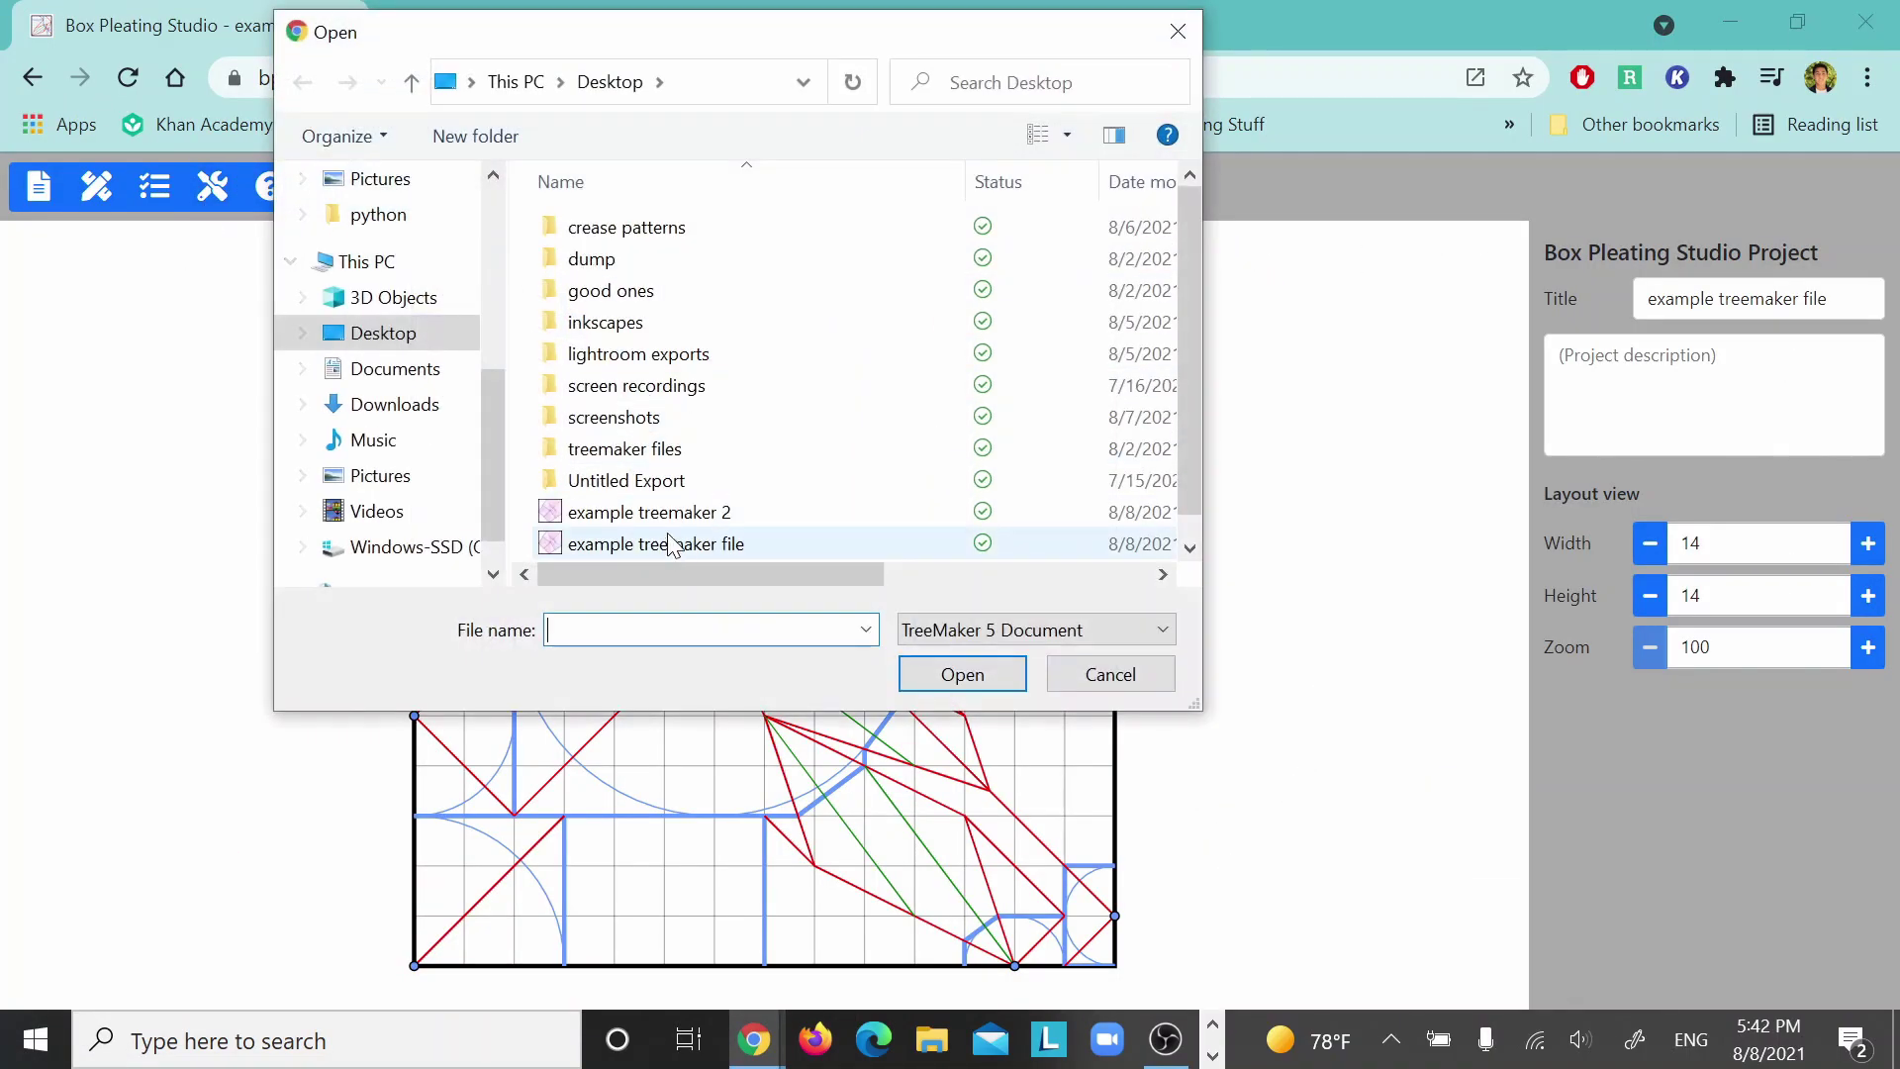
double_click(670, 504)
double_click(1704, 648)
type("200")
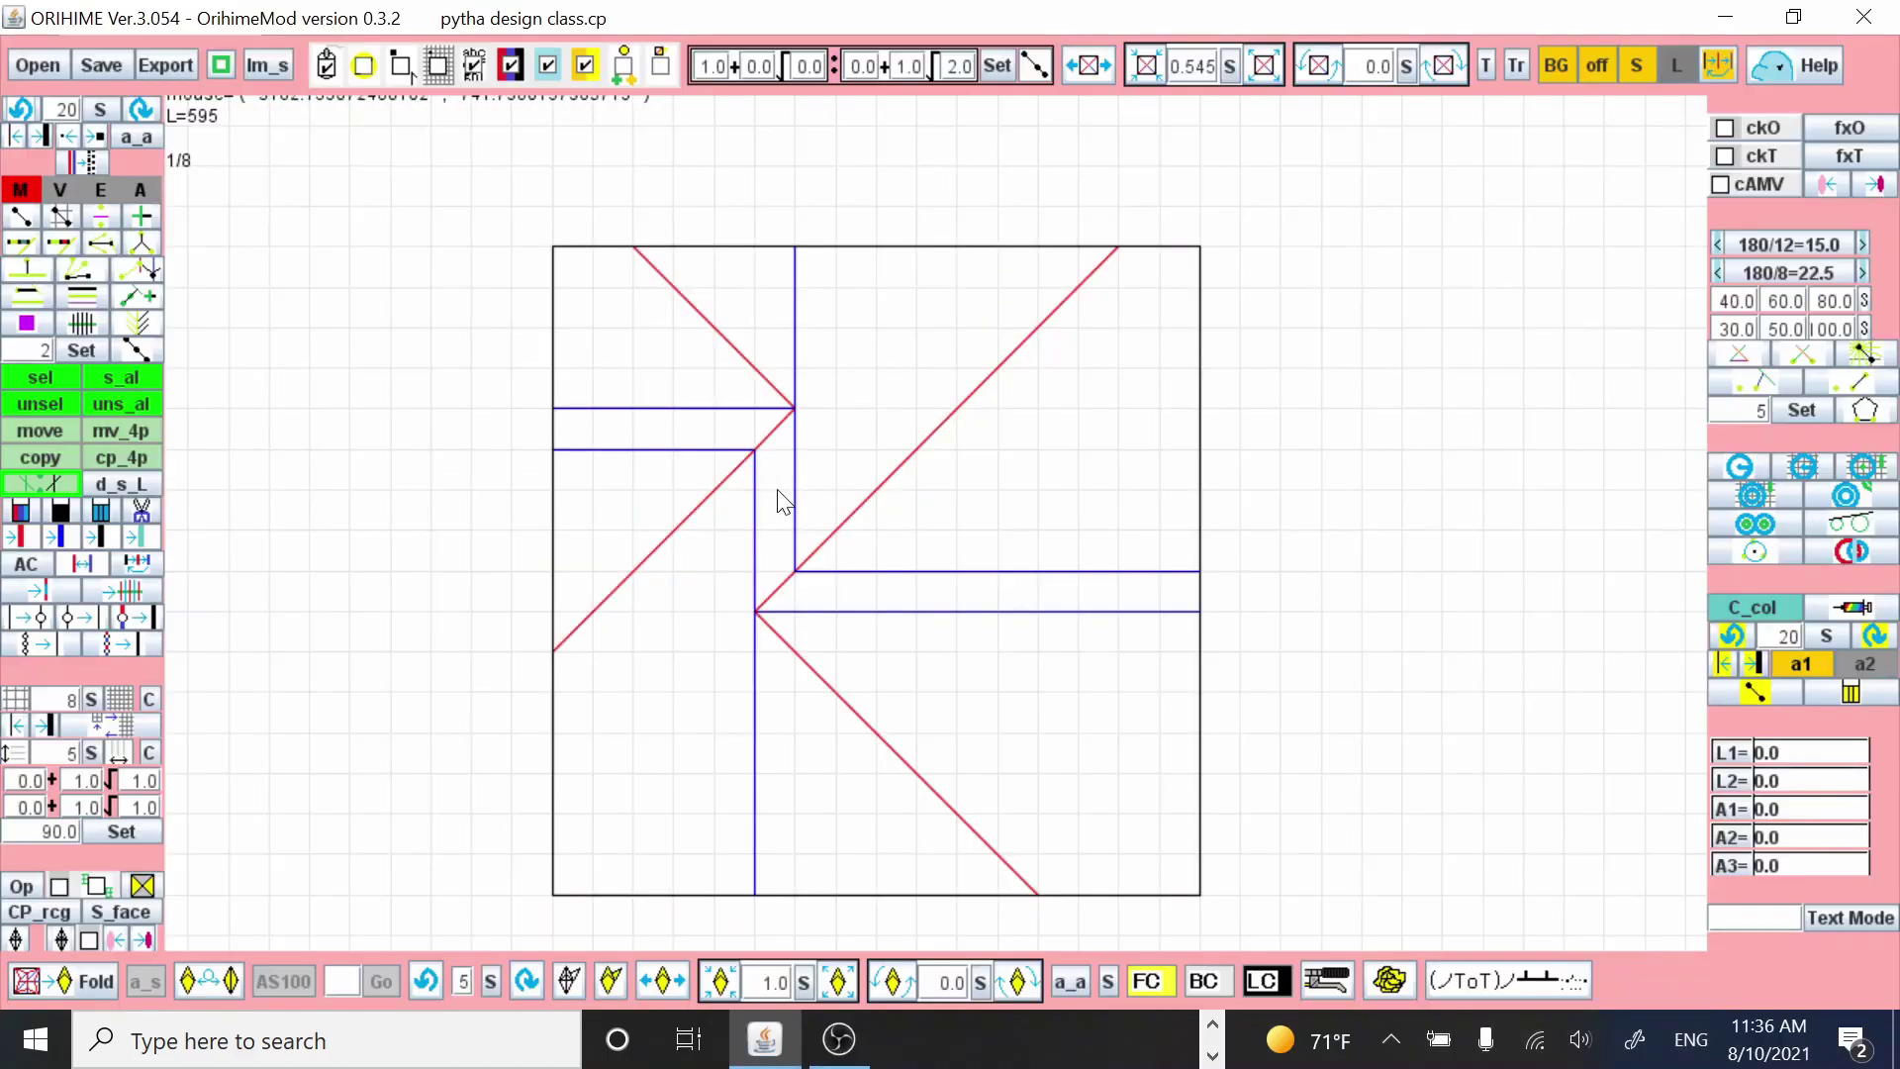
- In Orihime, erase the lower hinge and ridge creases and redraw the left diagonal ridge one grid unit to the right
mouse_move(814, 560)
left_mouse_down()
mouse_move(844, 585)
mouse_move(829, 716)
mouse_move(836, 703)
left_mouse_up()
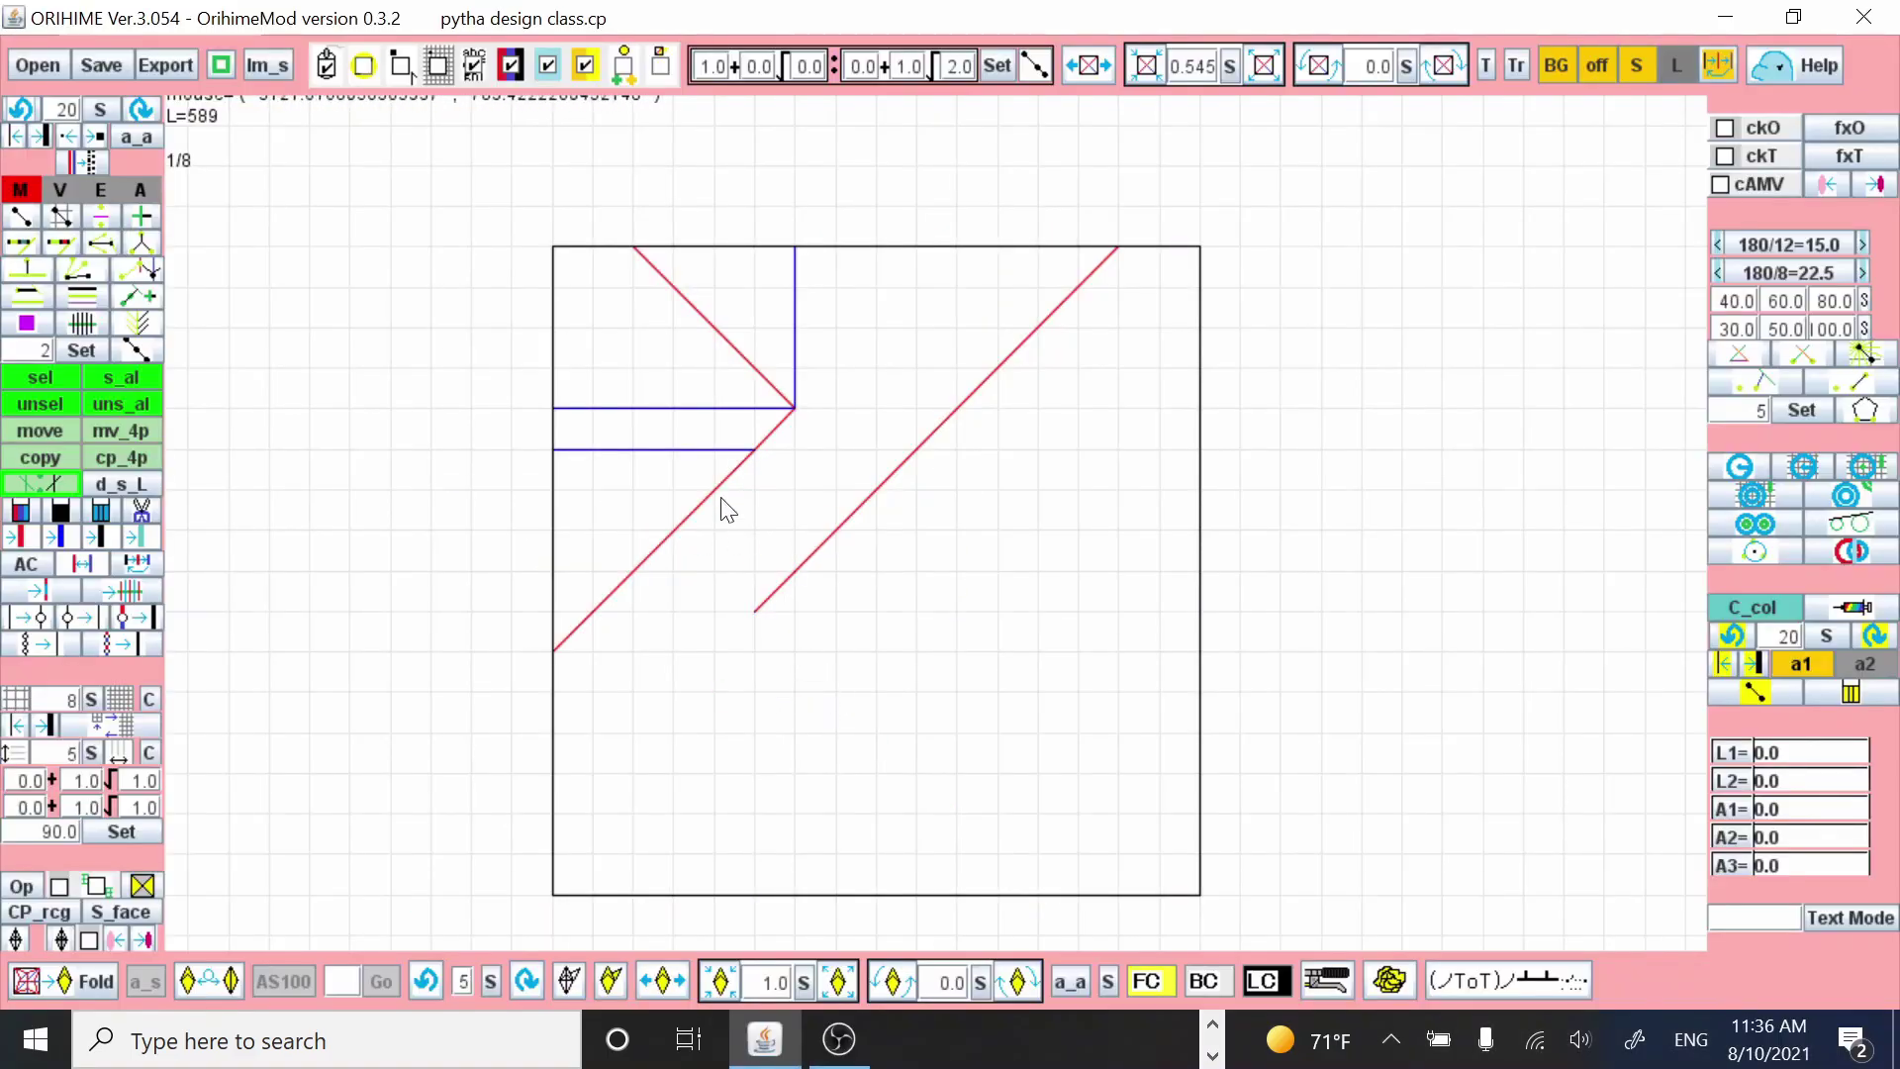
left_click(779, 445)
mouse_move(575, 574)
left_mouse_down()
mouse_move(608, 639)
mouse_move(801, 476)
mouse_move(796, 456)
left_mouse_up()
left_click_drag(795, 455, 796, 451)
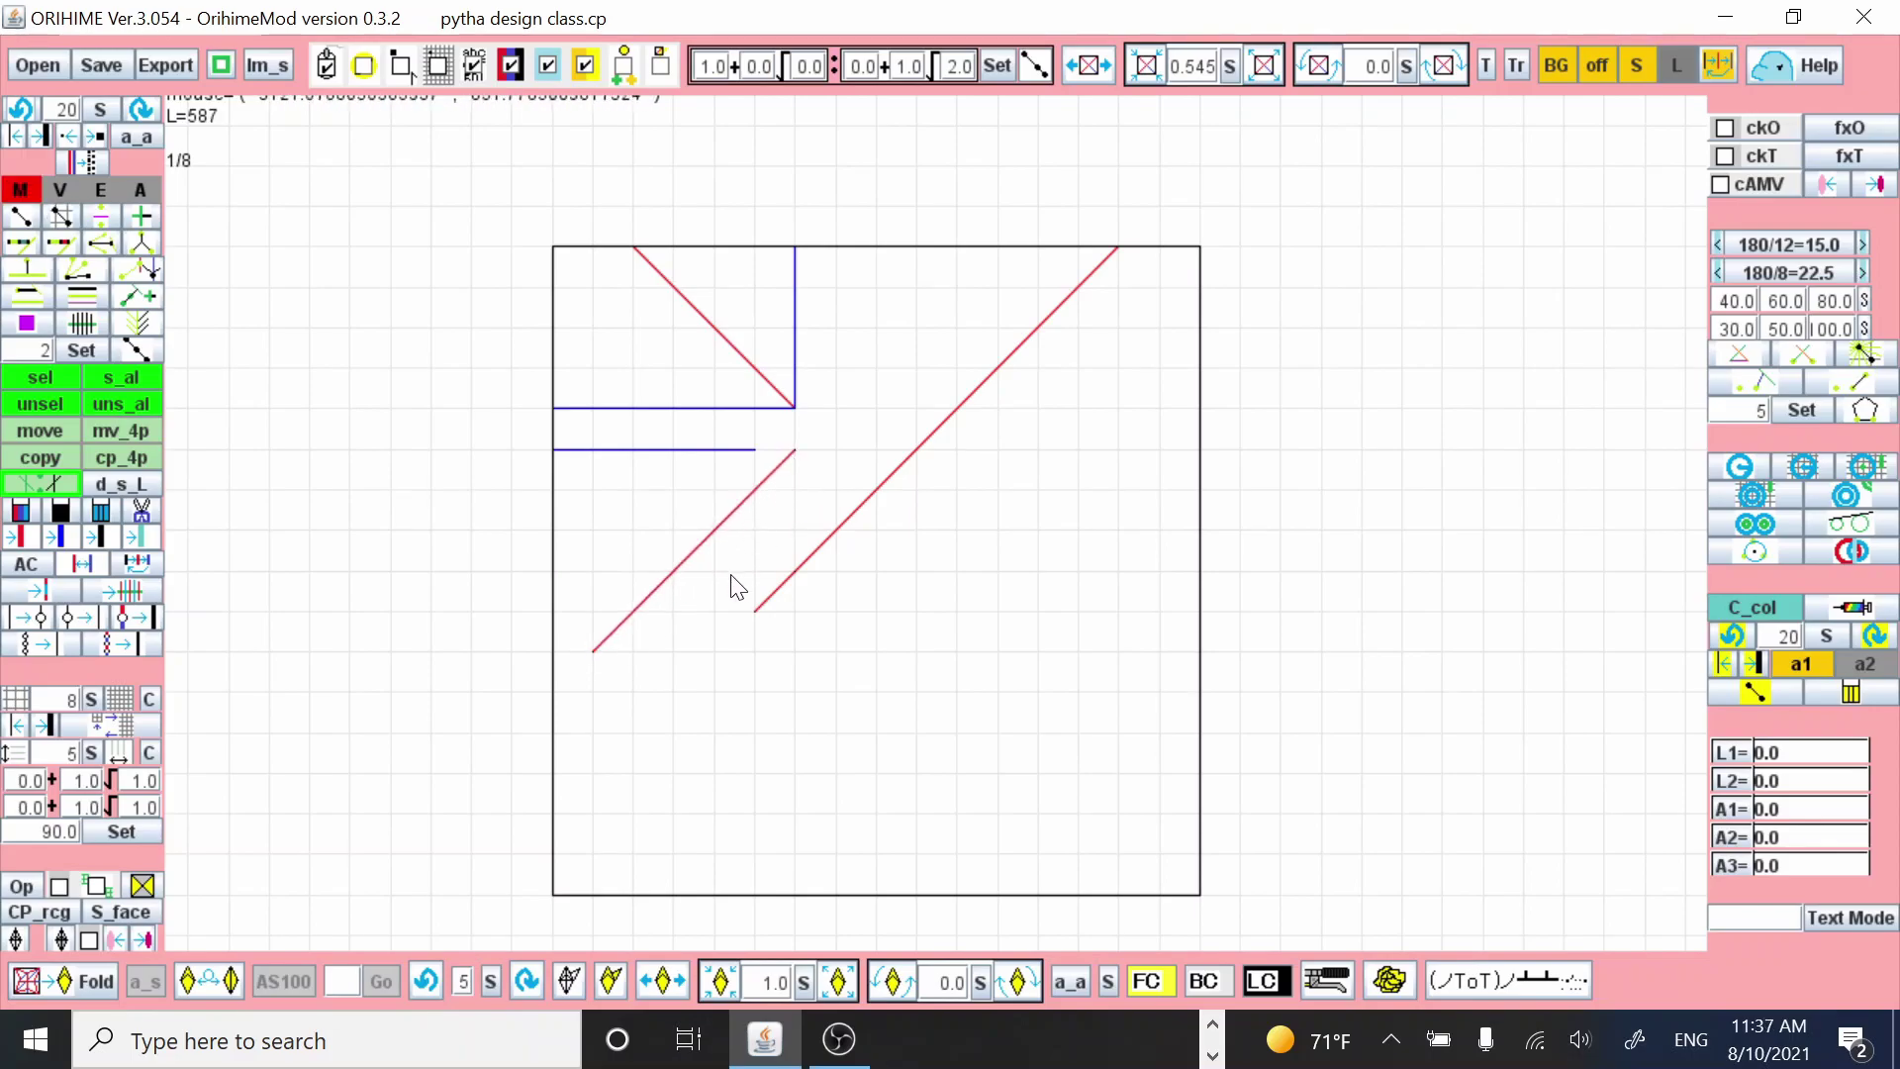
- Draw mountain creases fanning down and to the right from the lower end of the left diagonal ridge
left_click_drag(661, 738, 706, 763)
left_click_drag(608, 673, 732, 792)
left_click_drag(933, 758, 884, 798)
left_click_drag(592, 651, 943, 776)
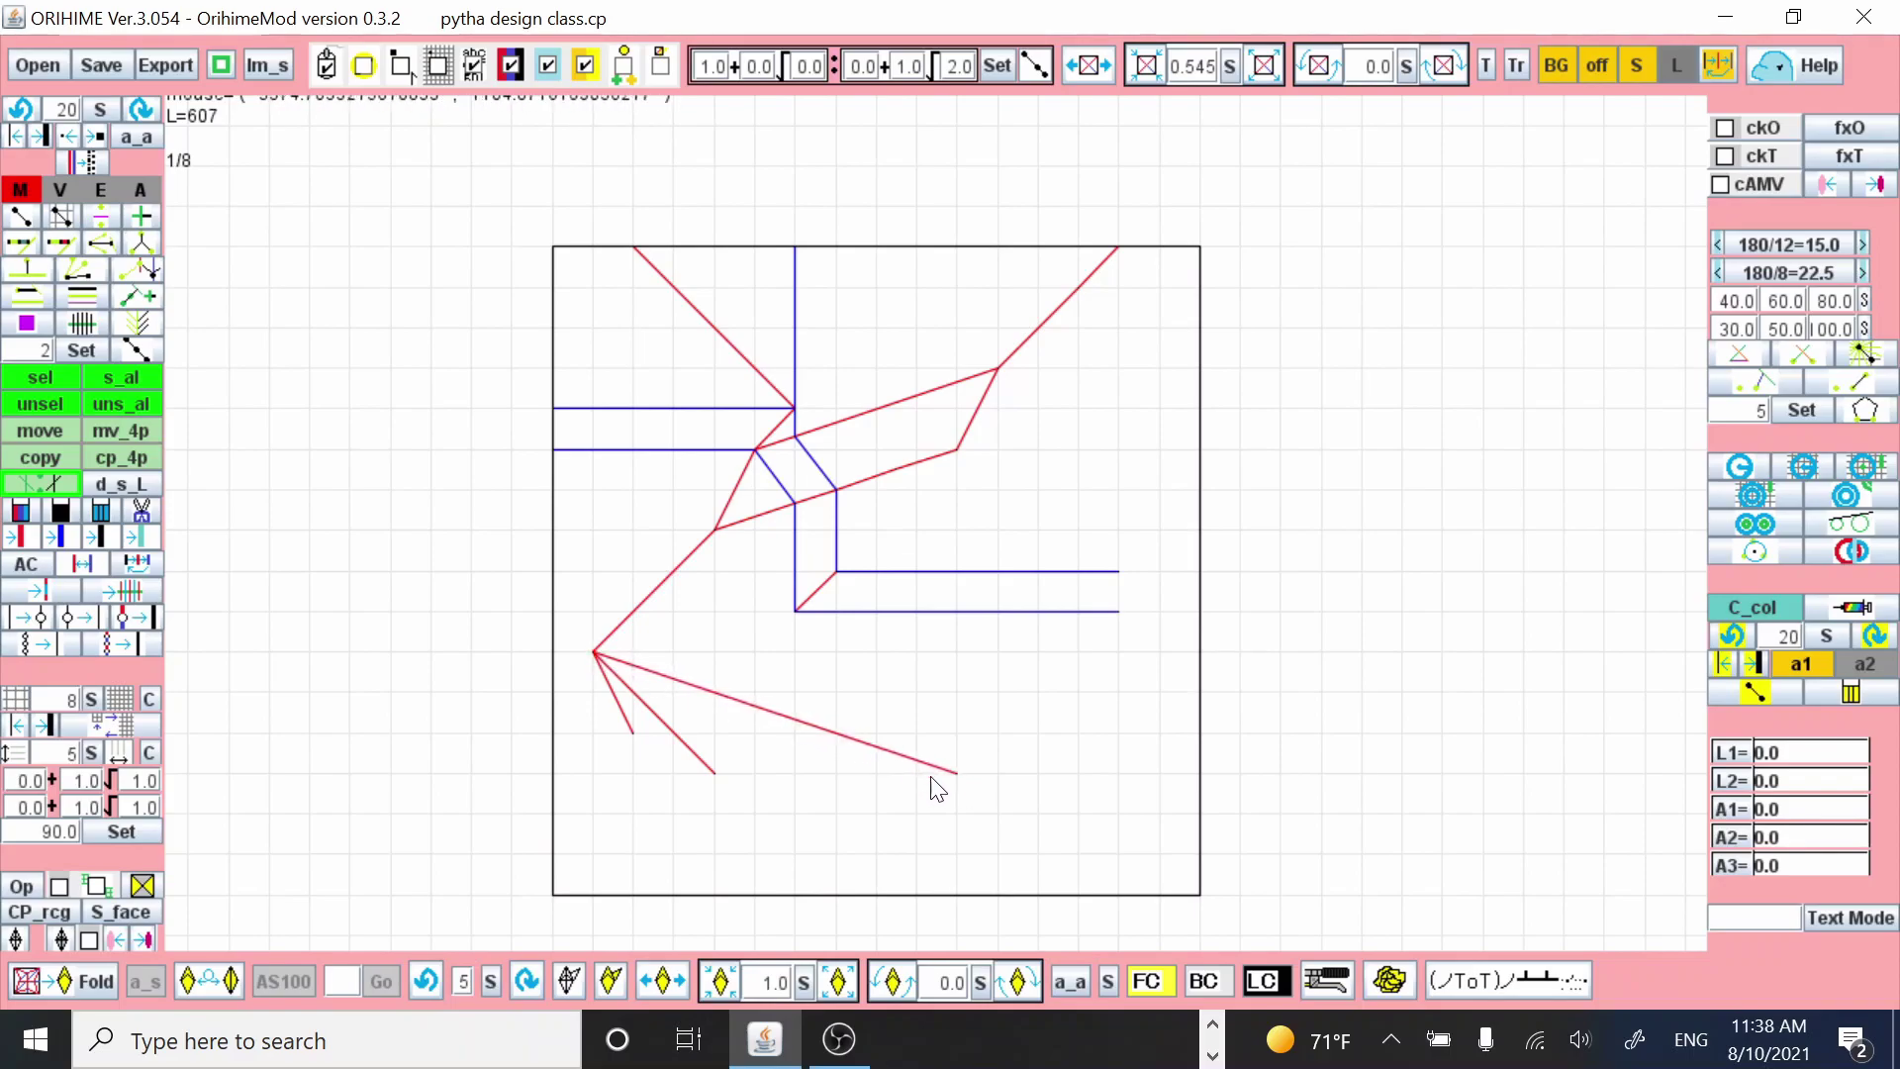
left_click_drag(676, 743, 993, 841)
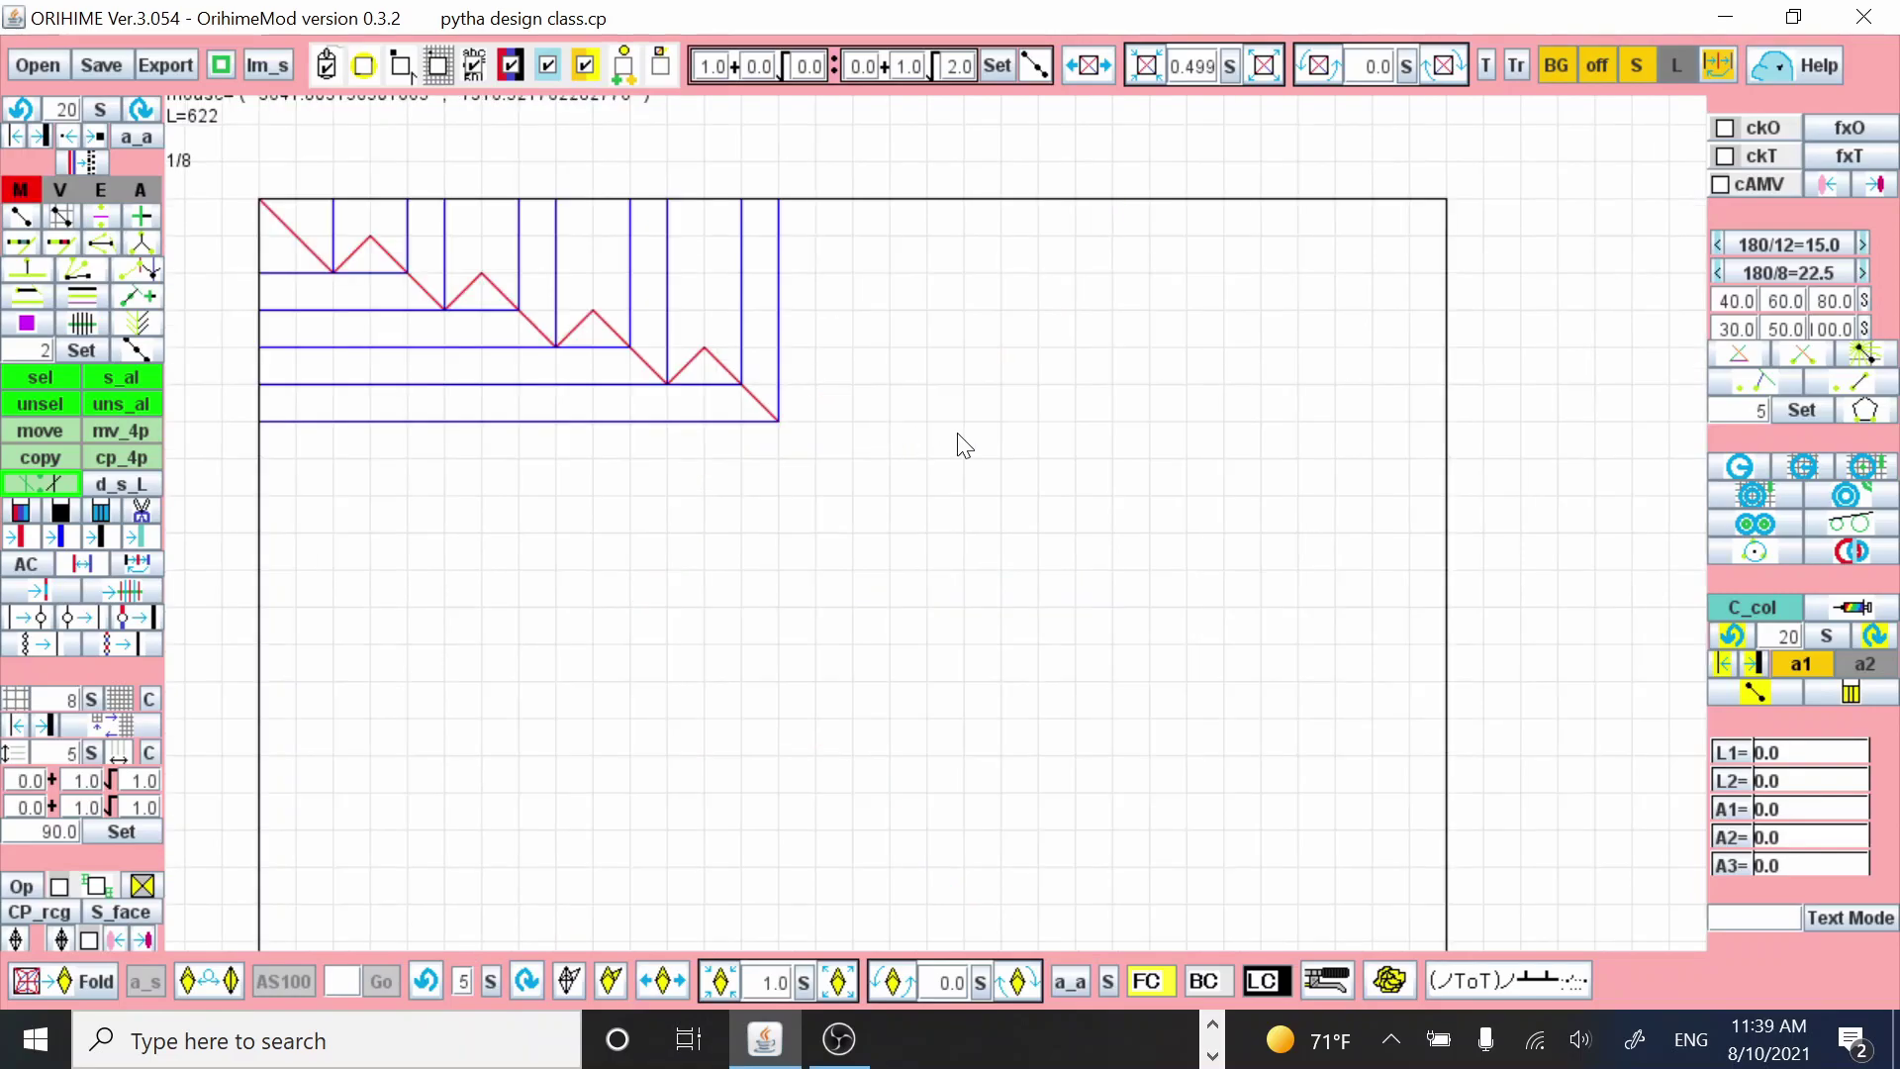
- Draw a zigzag mountain ridge rising across the grid to the sheet's upper-right corner
mouse_move(928, 426)
left_mouse_down()
mouse_move(1018, 366)
mouse_move(1001, 347)
left_mouse_up()
mouse_move(1001, 347)
left_mouse_down()
mouse_move(1052, 394)
mouse_move(1039, 385)
left_mouse_up()
mouse_move(1039, 385)
left_mouse_down()
mouse_move(1109, 316)
mouse_move(1220, 277)
mouse_move(1261, 310)
left_mouse_up()
left_click_drag(1261, 310, 1335, 236)
left_click_drag(1335, 236, 1449, 200)
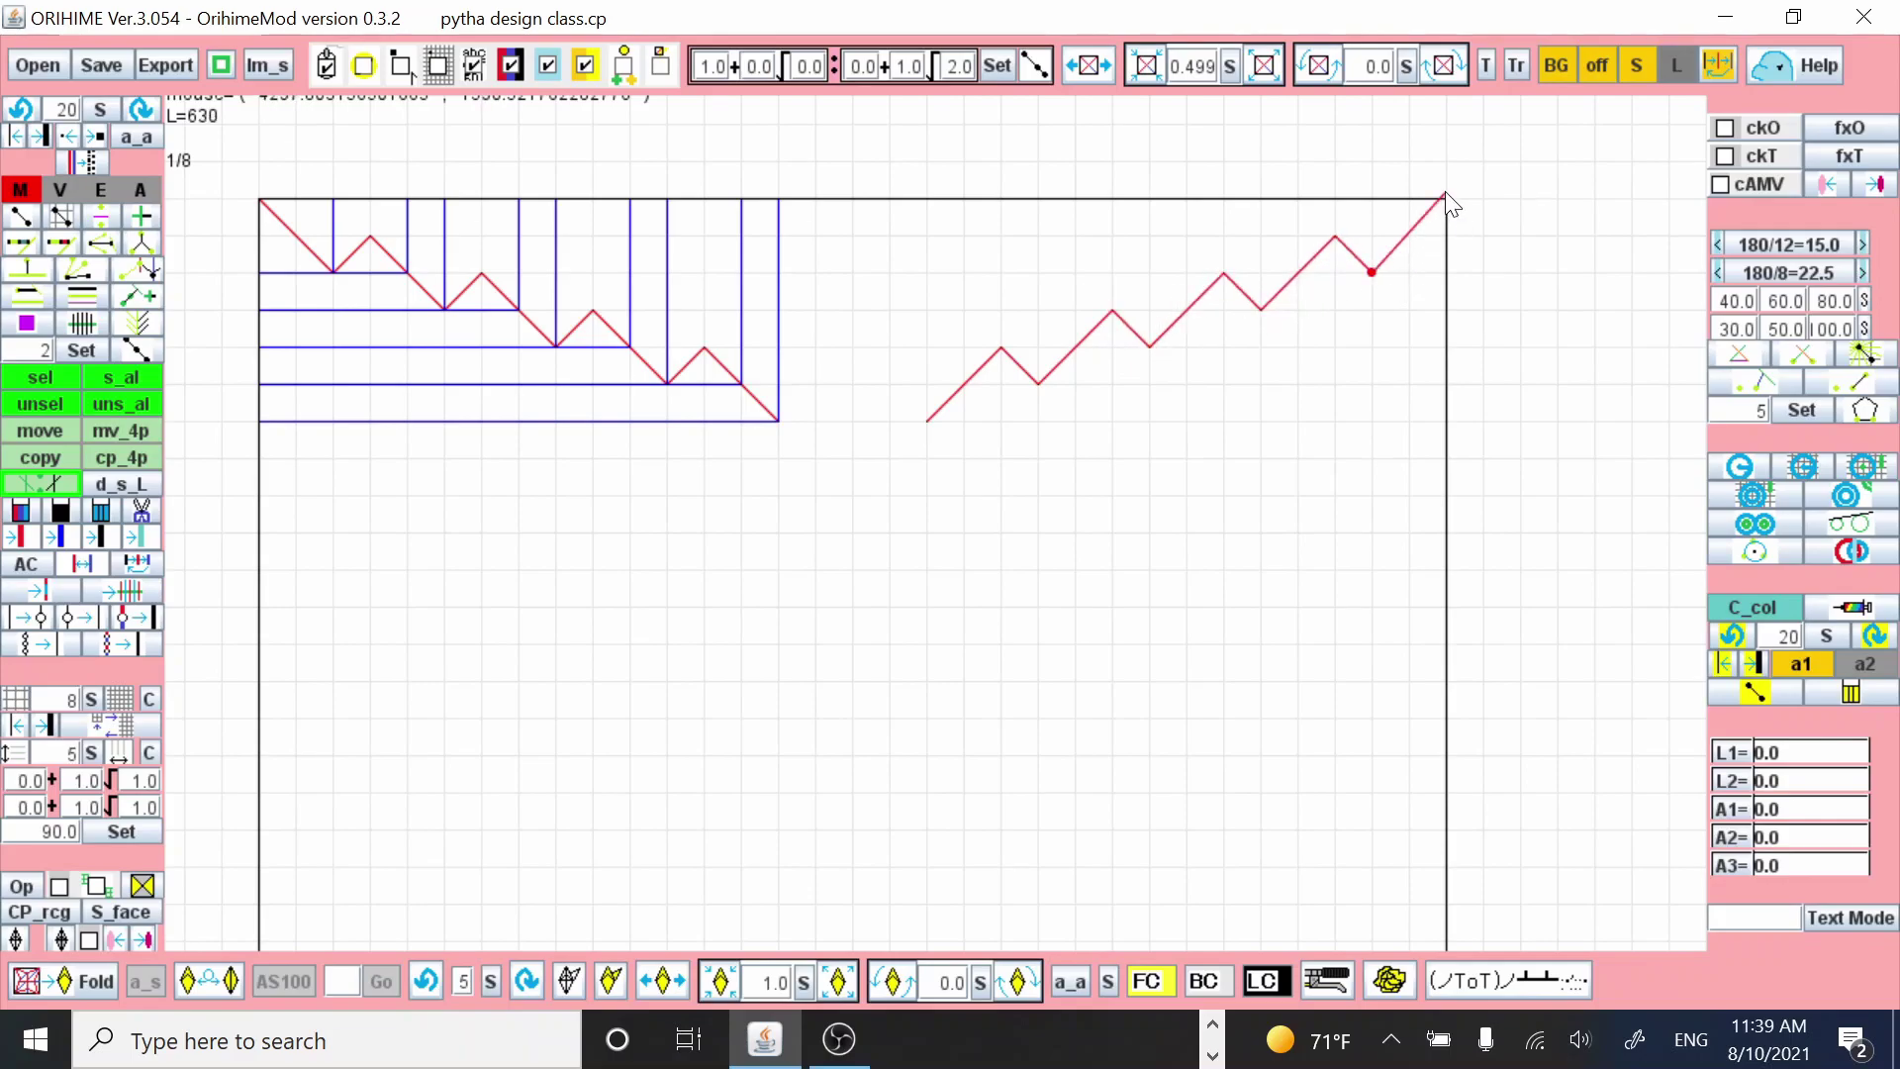
- Copy the selected zigzag ridge with the four-point copy, placing its corner end at the midpoint of the bottom edge
scroll(1200, 297, "down", 2)
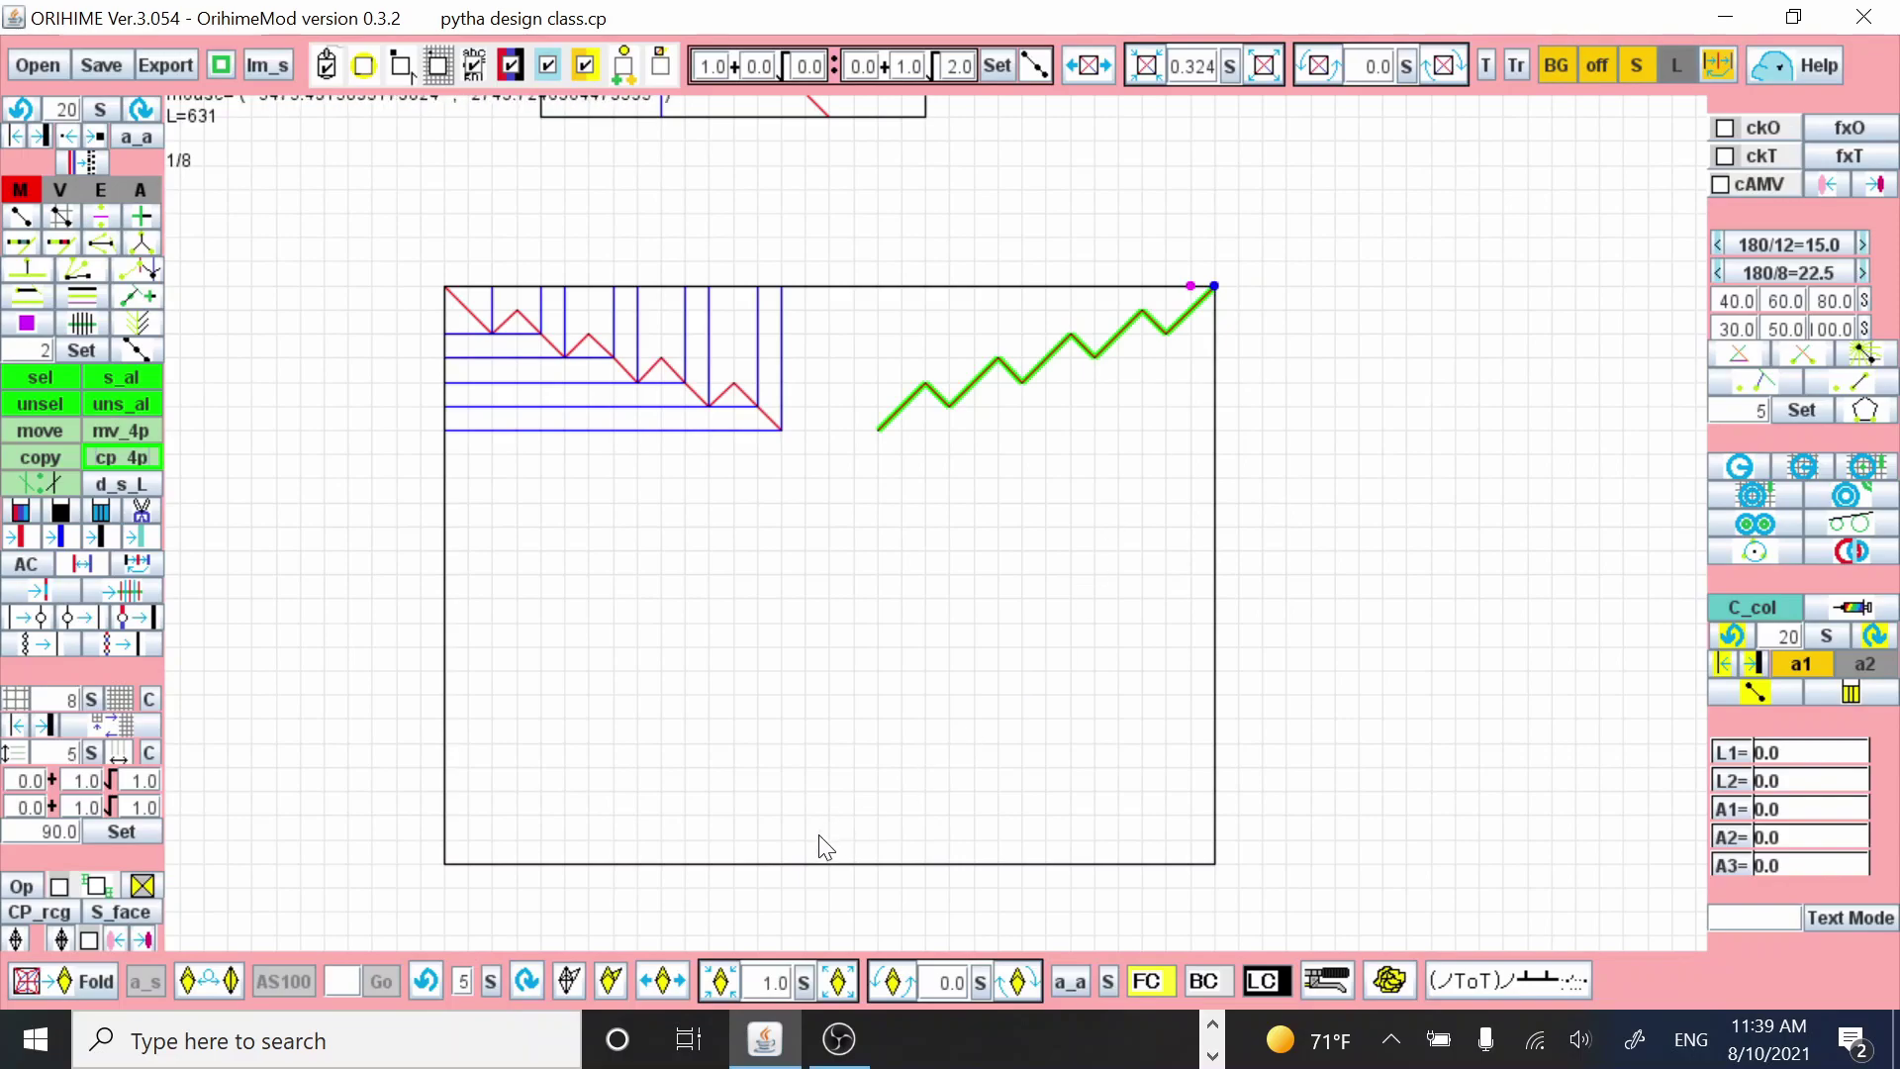
left_click_drag(829, 861, 693, 535)
left_click(831, 865)
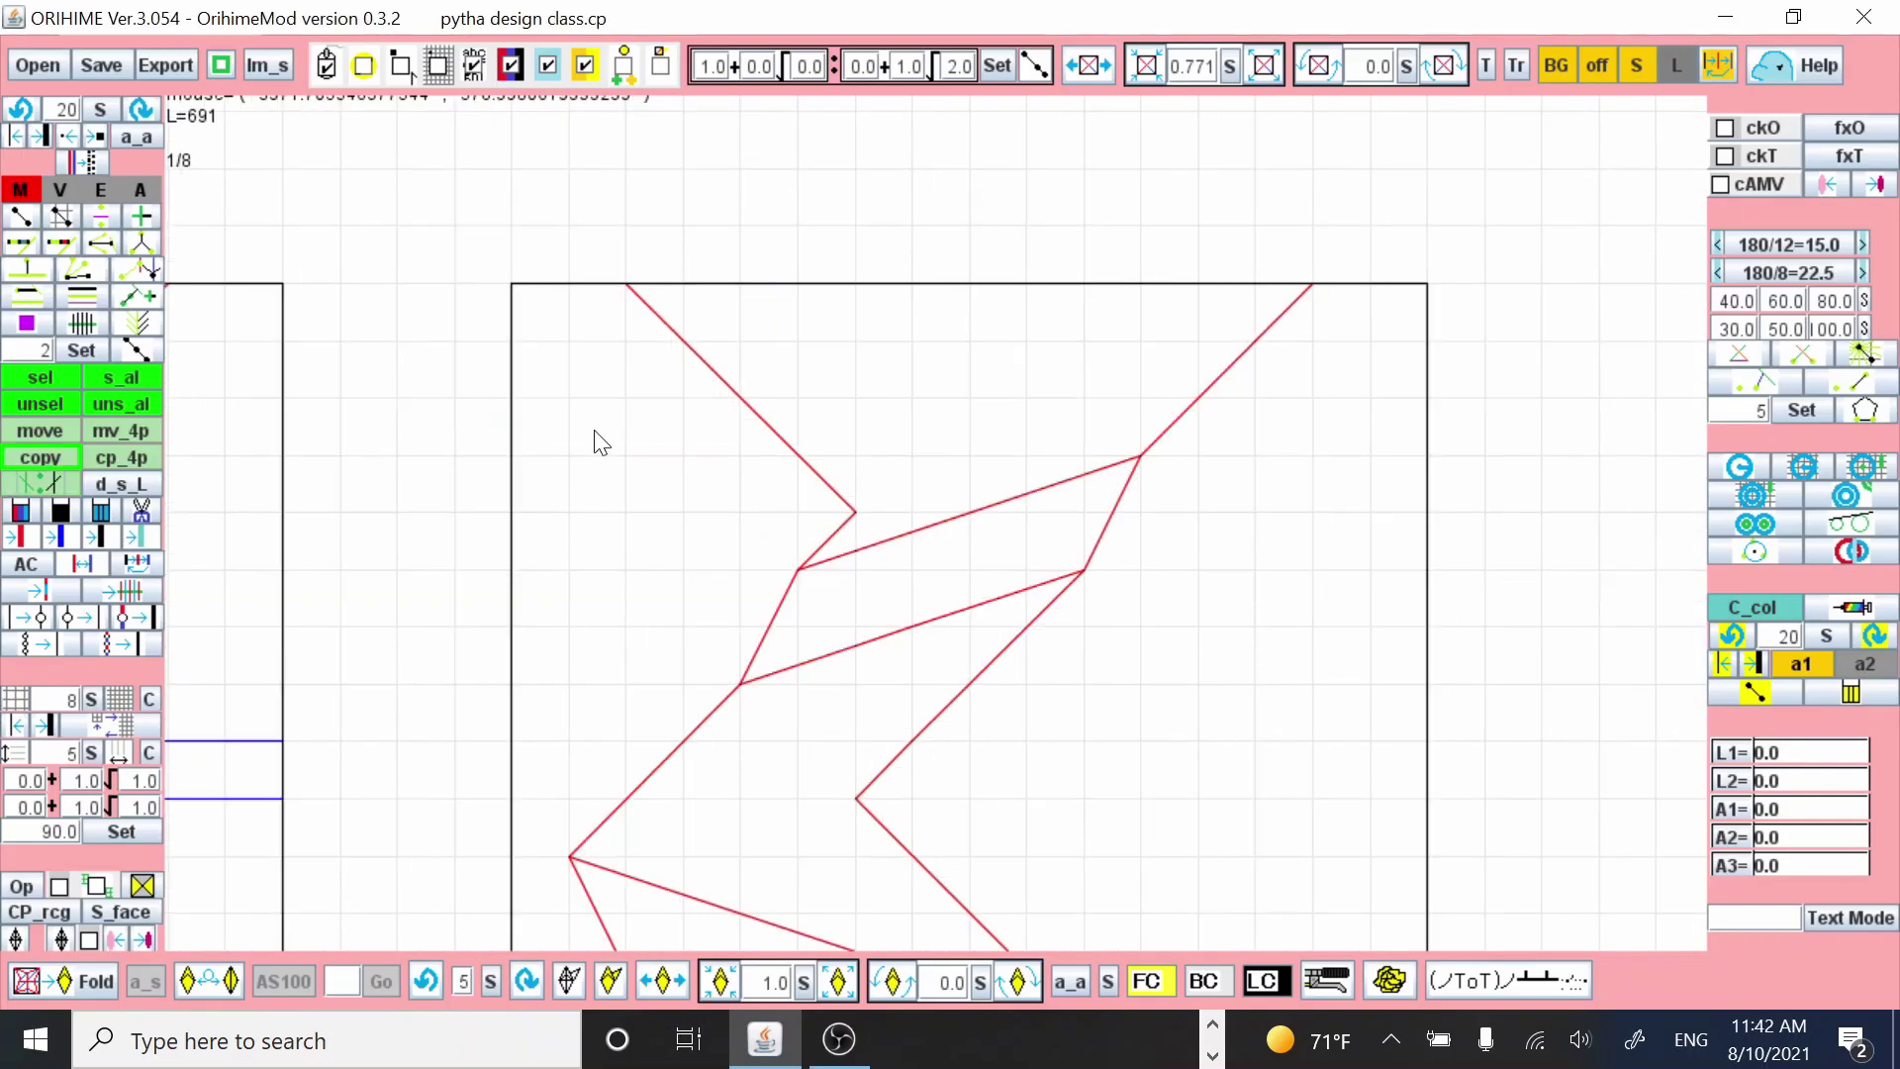
- Draw the nested mountain and valley pleat creases between the ridges around the Pythagorean stretch
left_click_drag(970, 340, 976, 539)
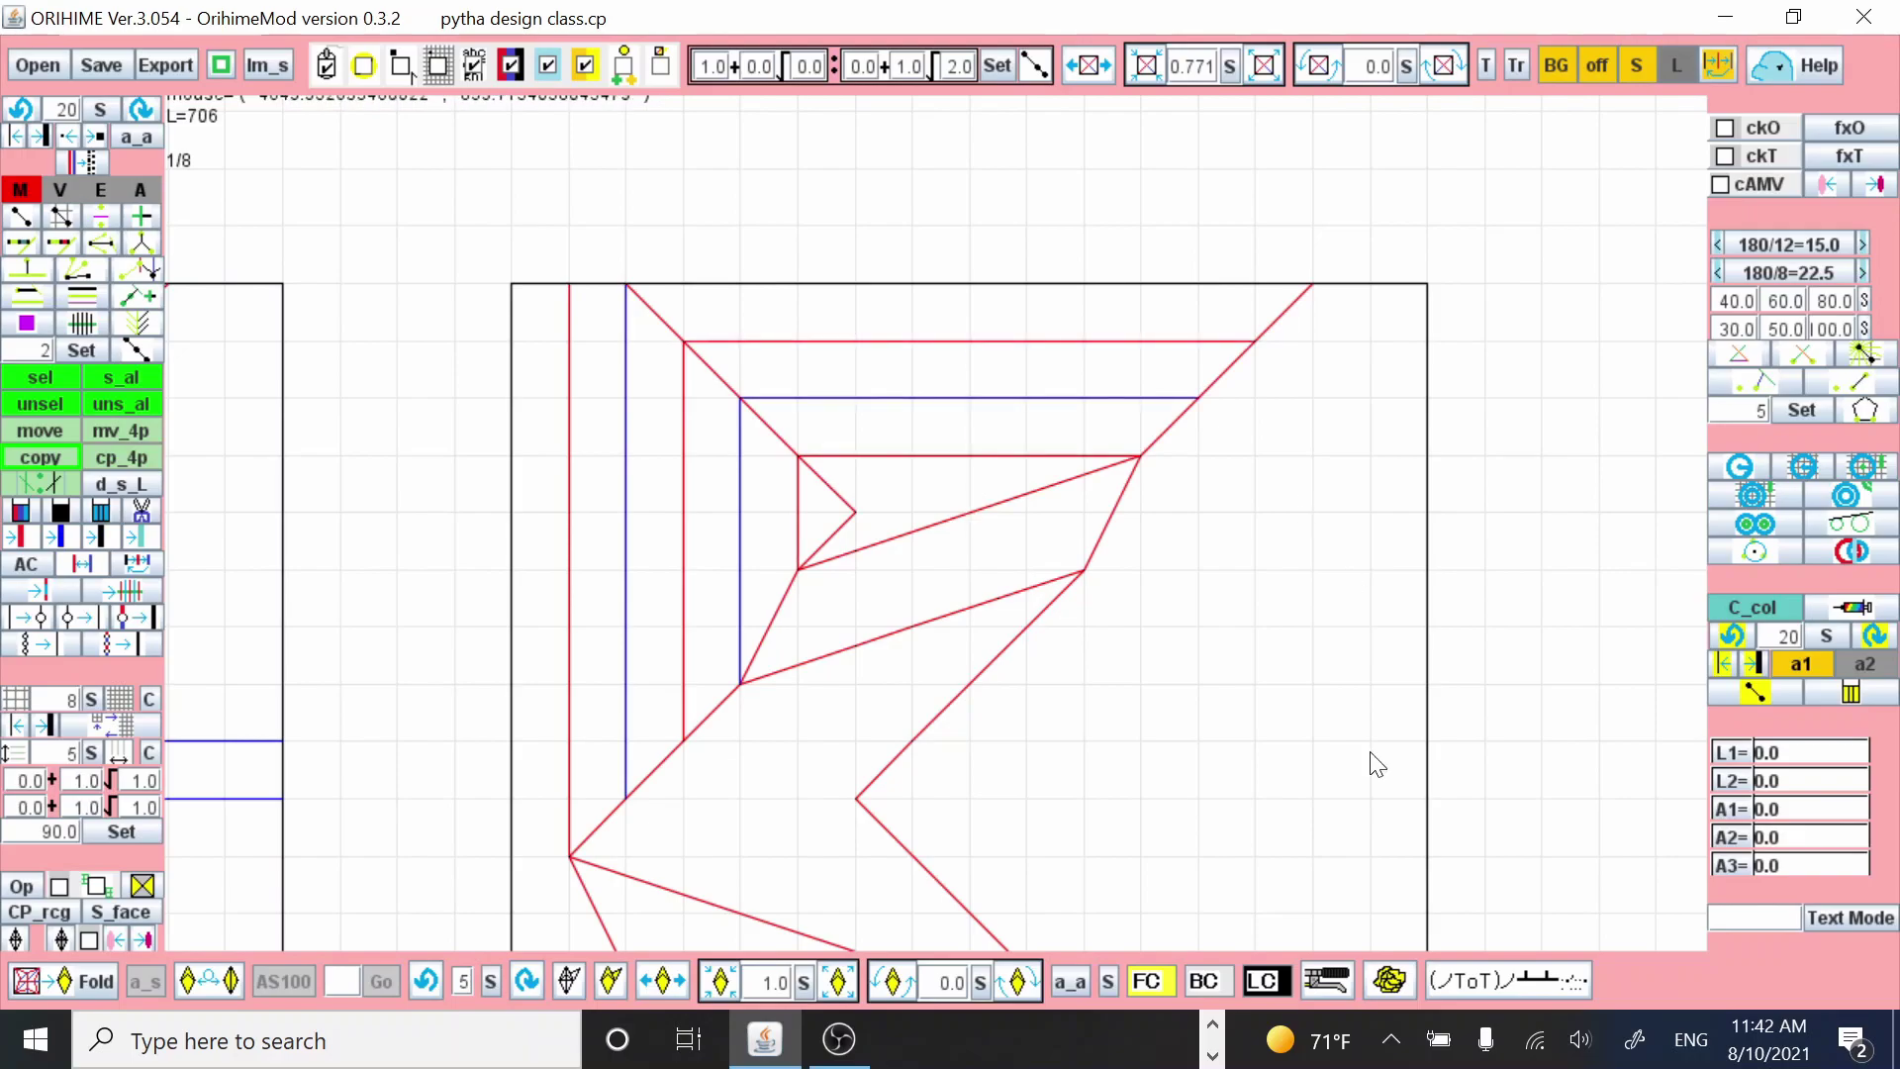
left_click_drag(1376, 764, 925, 811)
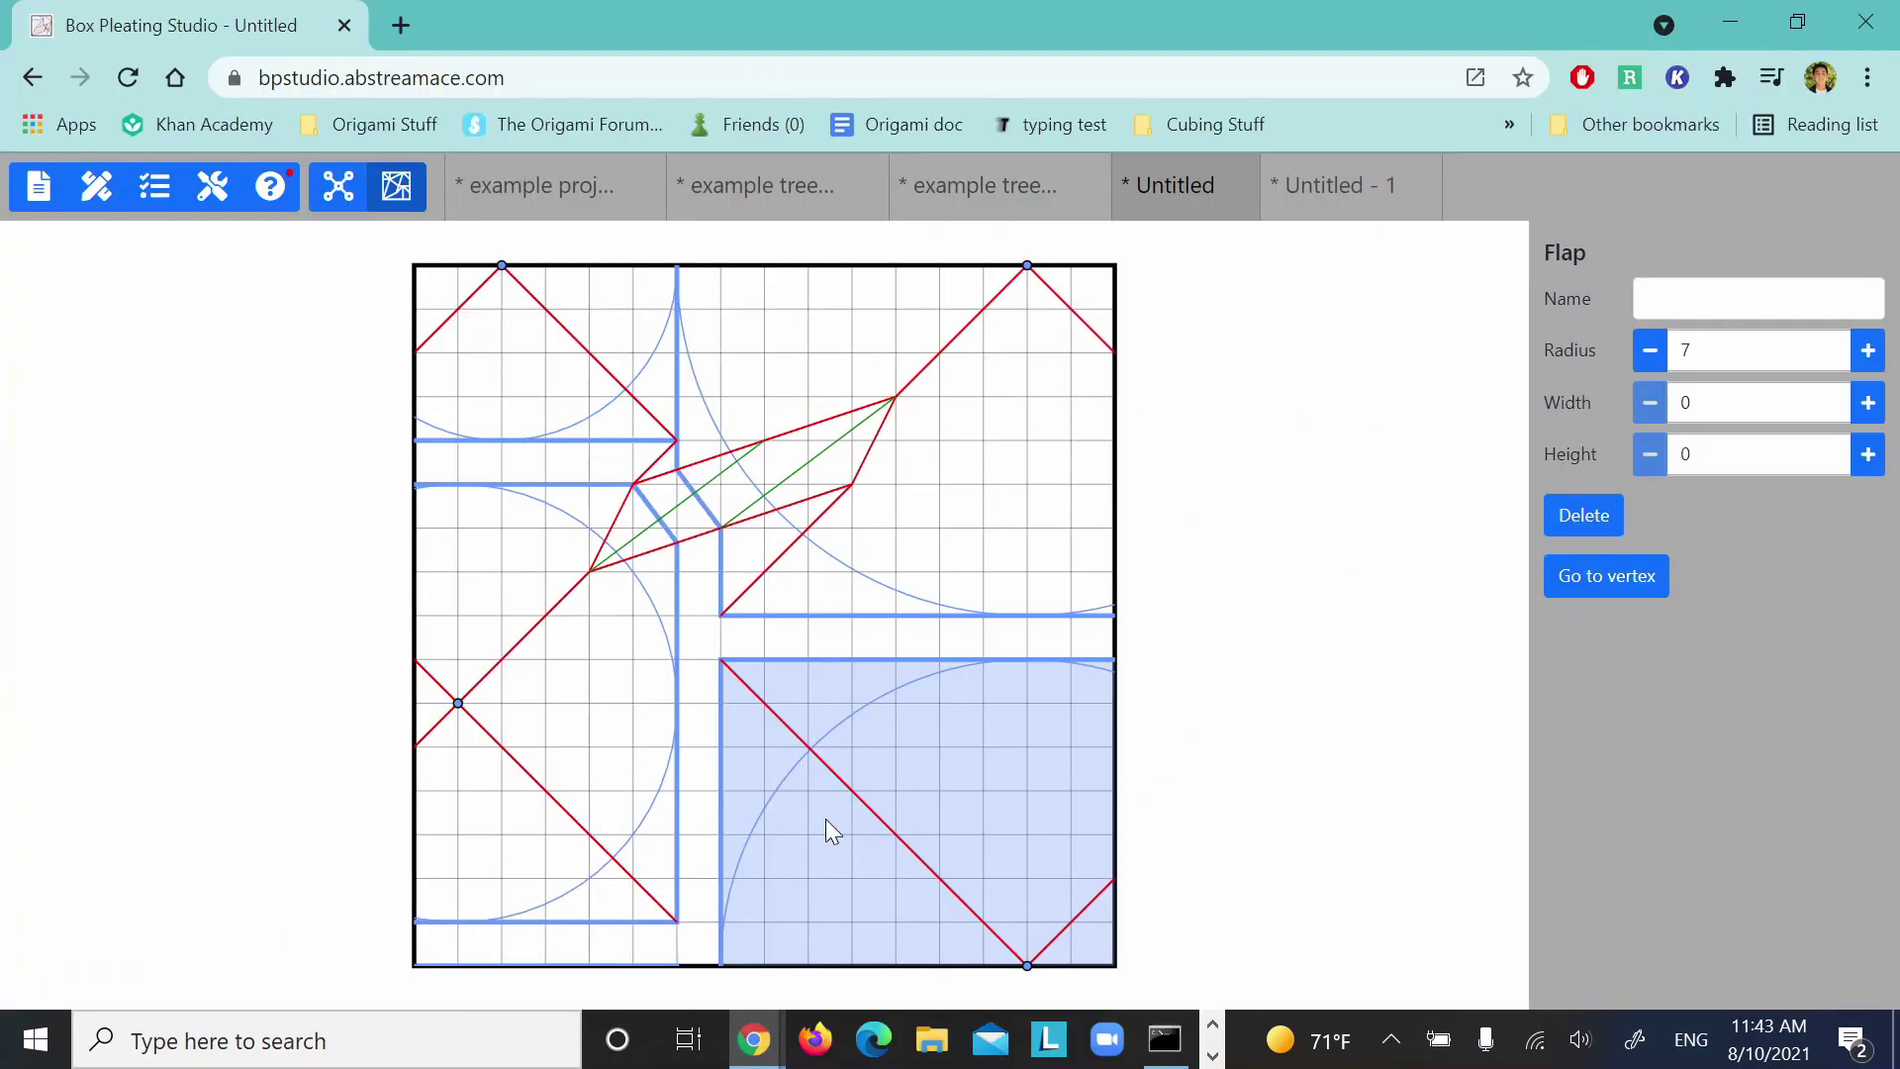
- In Box Pleating Studio, move the radius 7 flap one grid unit left and shift the left-edge flap right
left_click_drag(825, 817, 804, 839)
left_click_drag(591, 770, 879, 751)
left_click(513, 705)
left_click_drag(513, 705, 574, 697)
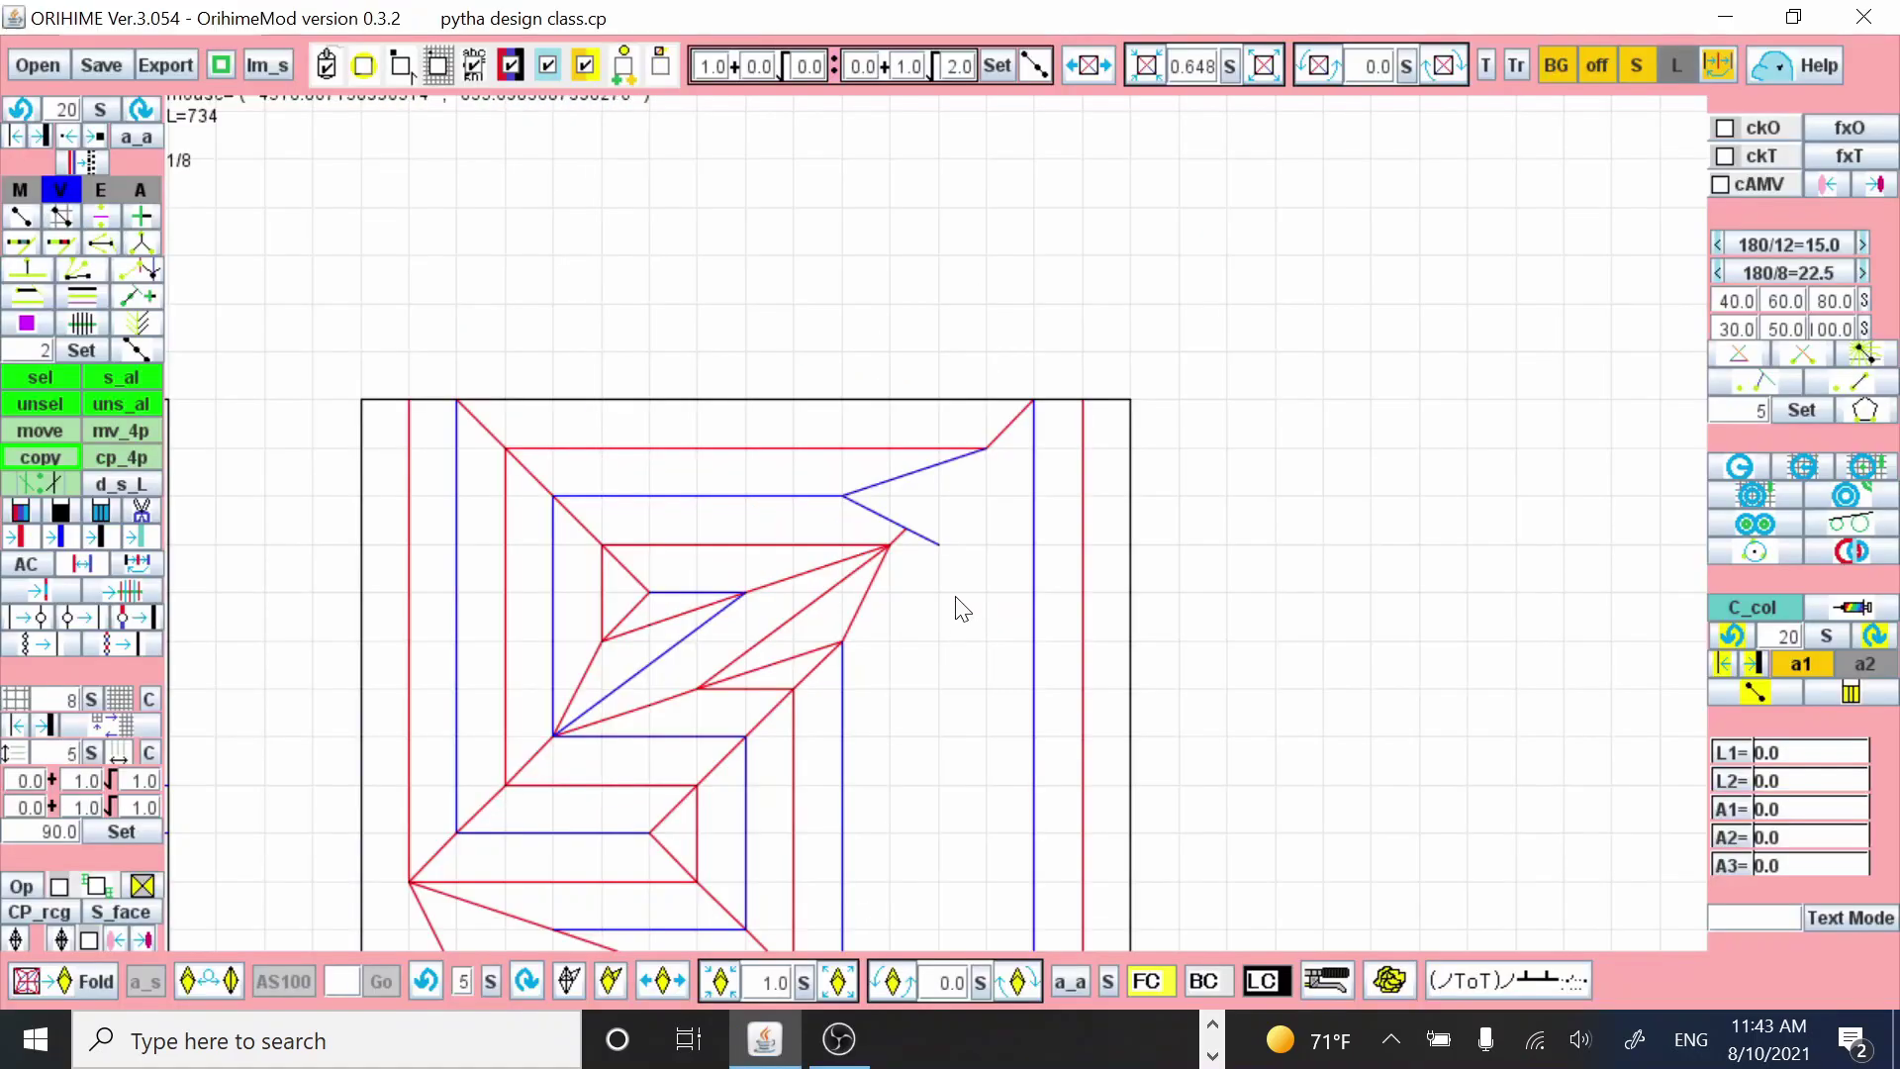
- In Orihime, draw mountain creases down and diagonally upward from the free end of the short upper-right valley crease
key("m")
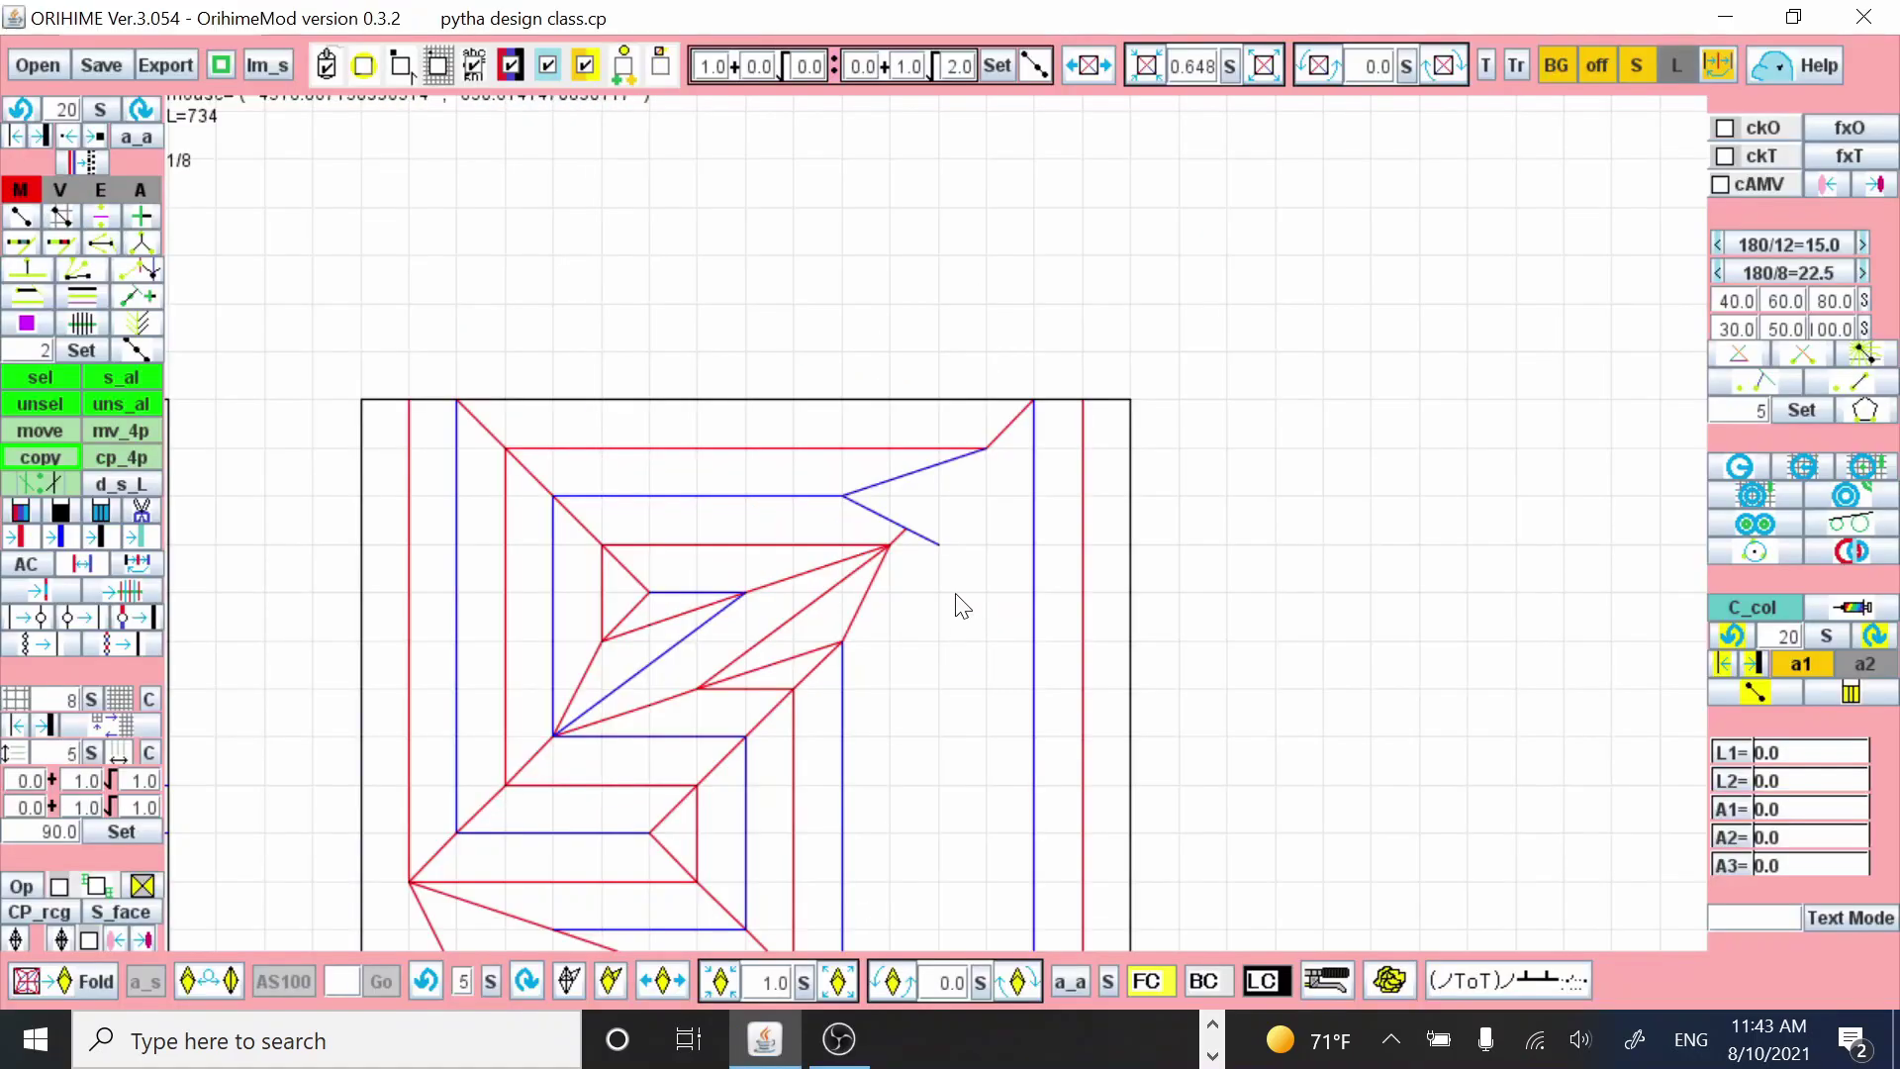
left_click_drag(948, 592, 938, 930)
left_click_drag(943, 550, 981, 458)
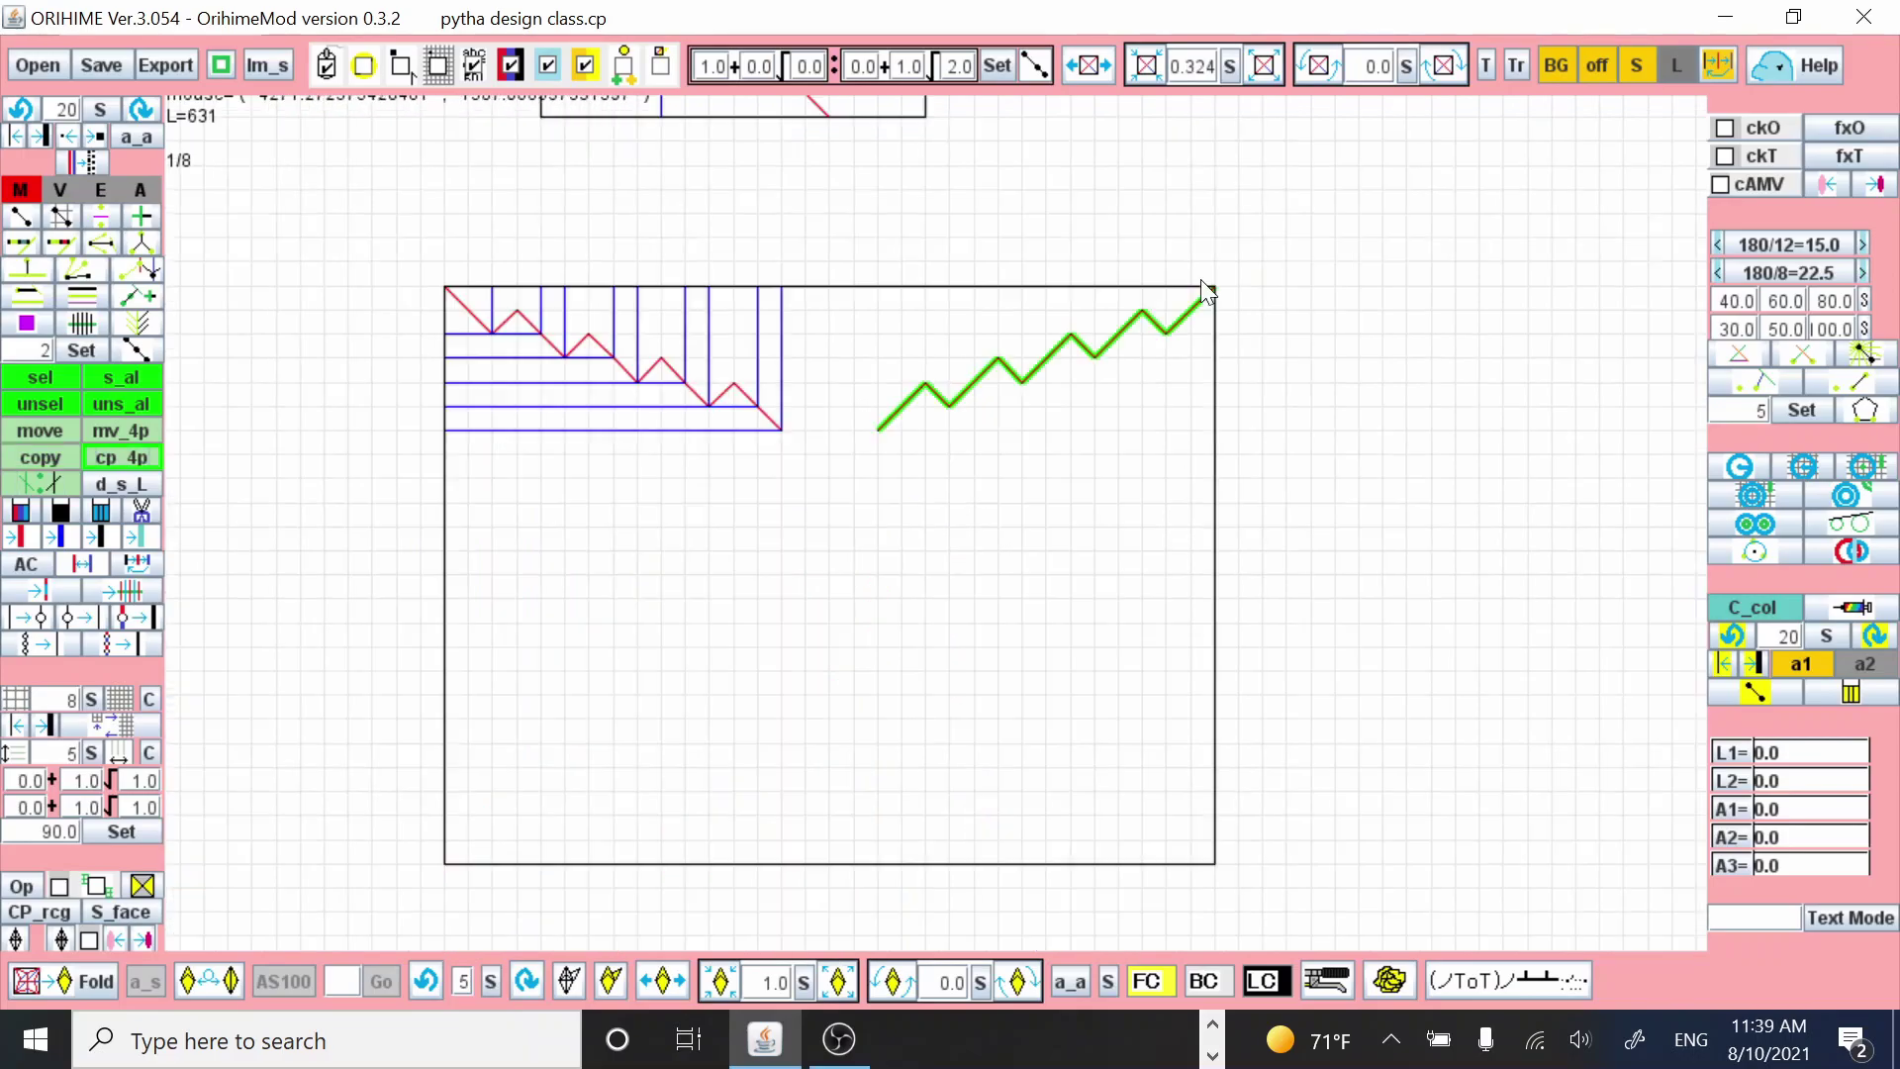
- Four-point copy the selected zigzag ridge from the upper-right corner to the middle of the sheet's bottom edge
left_click(1215, 288)
left_click(828, 863)
left_click_drag(695, 535, 854, 857)
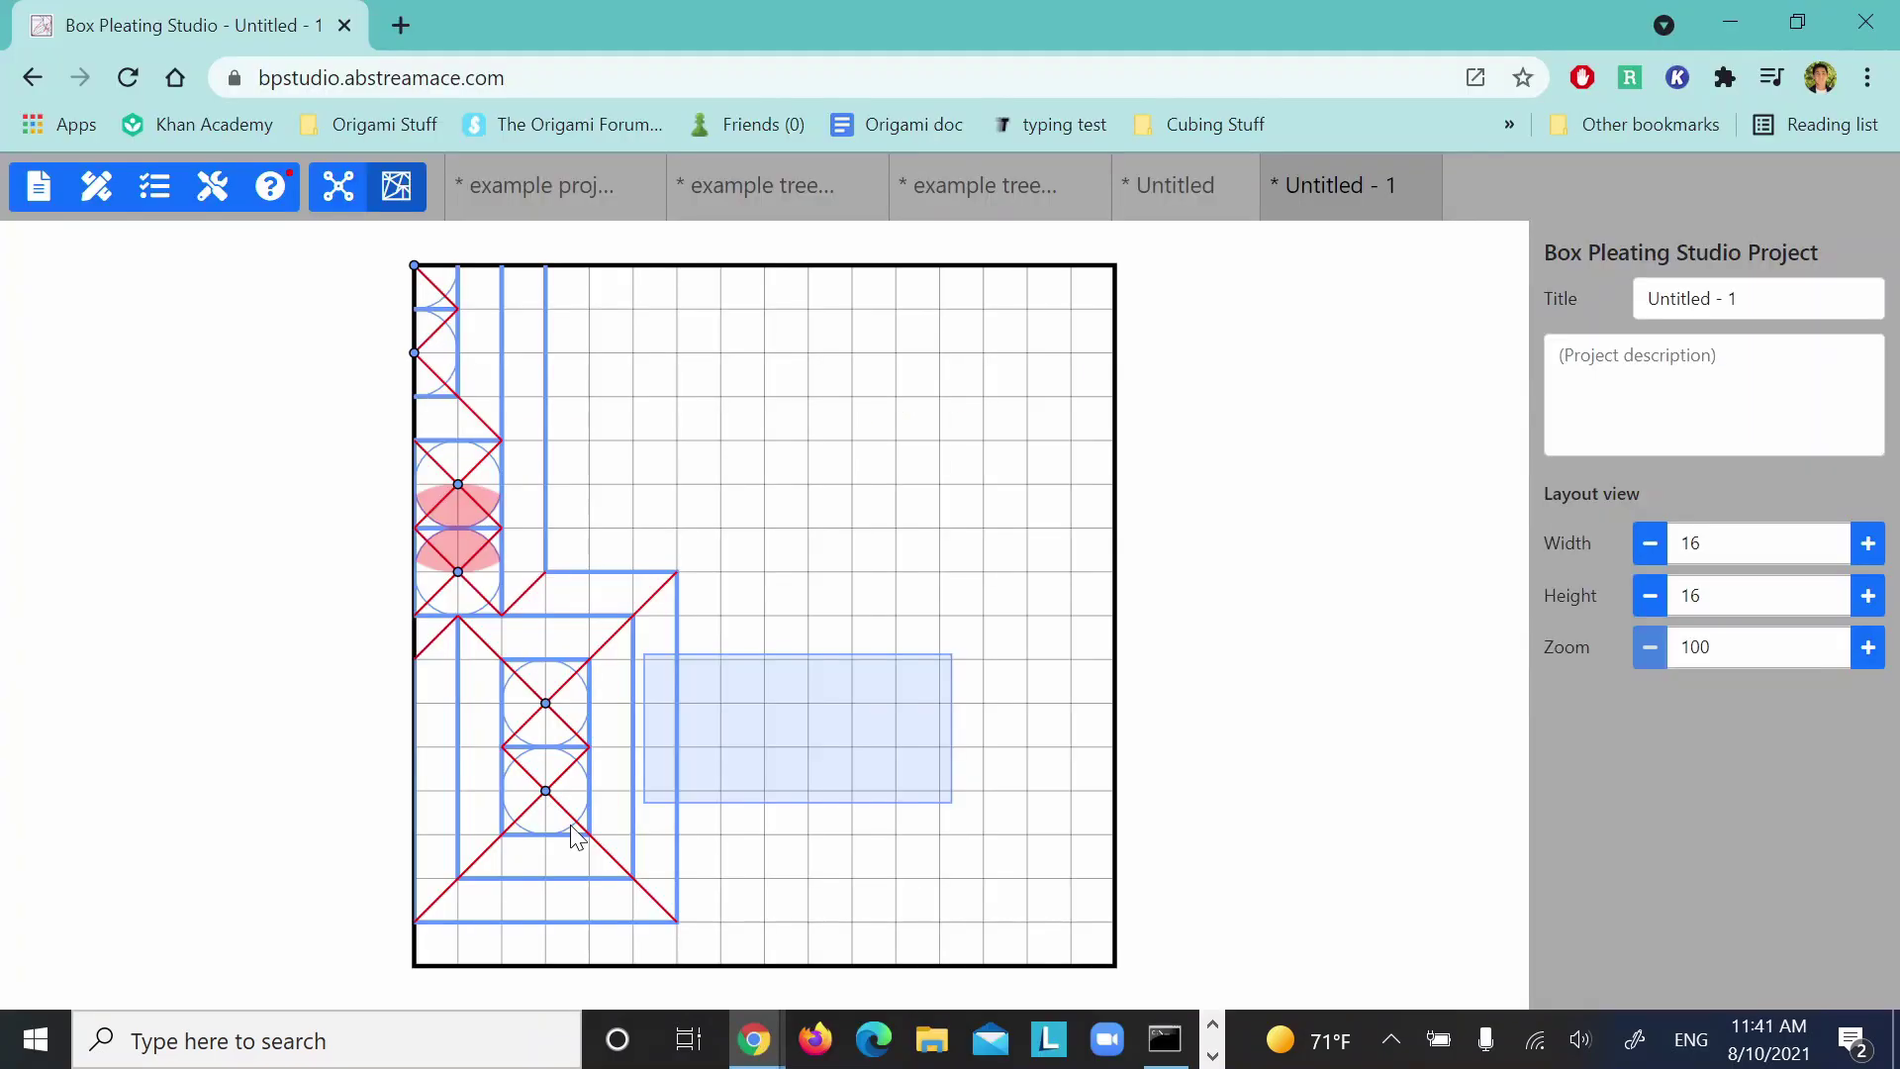
- In Box Pleating Studio, reposition the radius 7 flap and the left-edge flap on the grid to adjust the packing
left_click(460, 601)
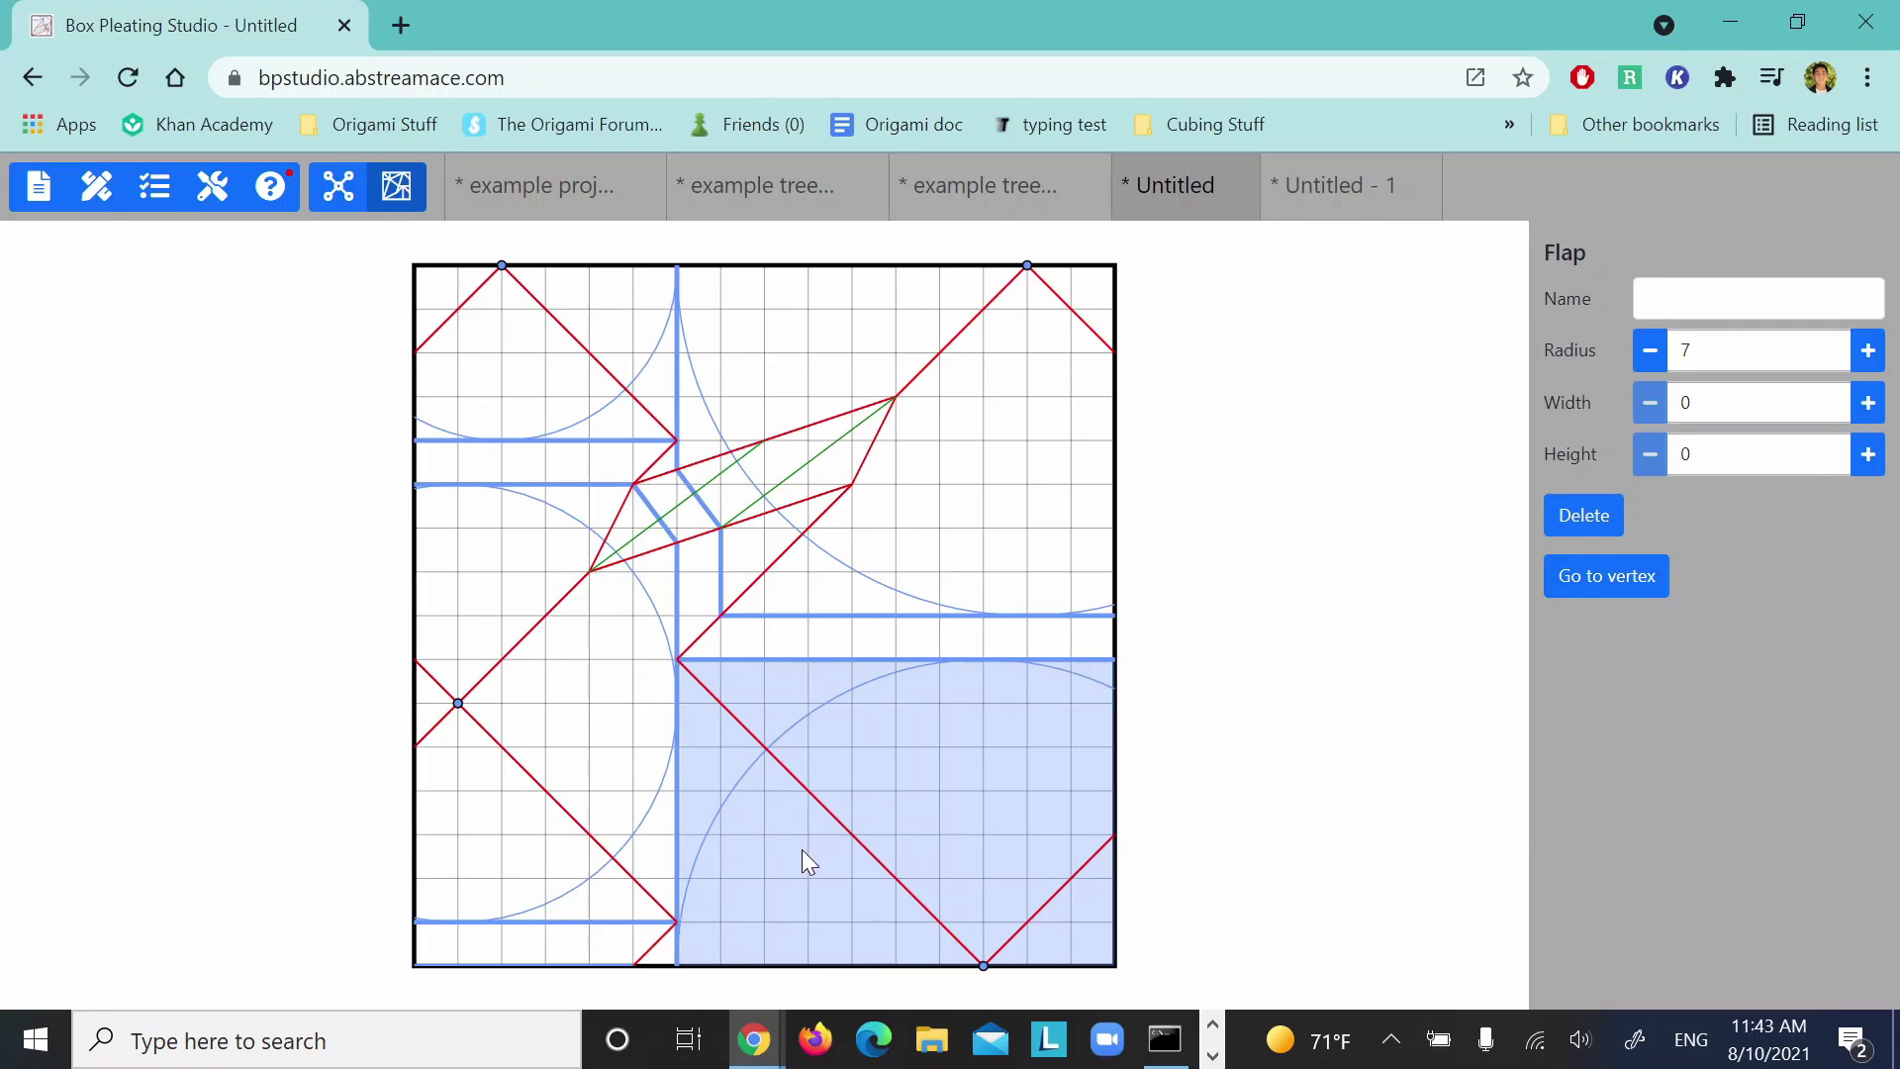
left_click_drag(802, 849, 477, 758)
left_click_drag(798, 793, 754, 804)
mouse_move(912, 745)
left_mouse_down()
mouse_move(818, 746)
mouse_move(881, 751)
left_mouse_up()
mouse_move(518, 710)
left_mouse_down()
mouse_move(568, 695)
mouse_move(547, 693)
mouse_move(548, 667)
mouse_move(504, 700)
mouse_move(577, 709)
mouse_move(551, 727)
left_mouse_up()
left_click_drag(895, 757, 948, 799)
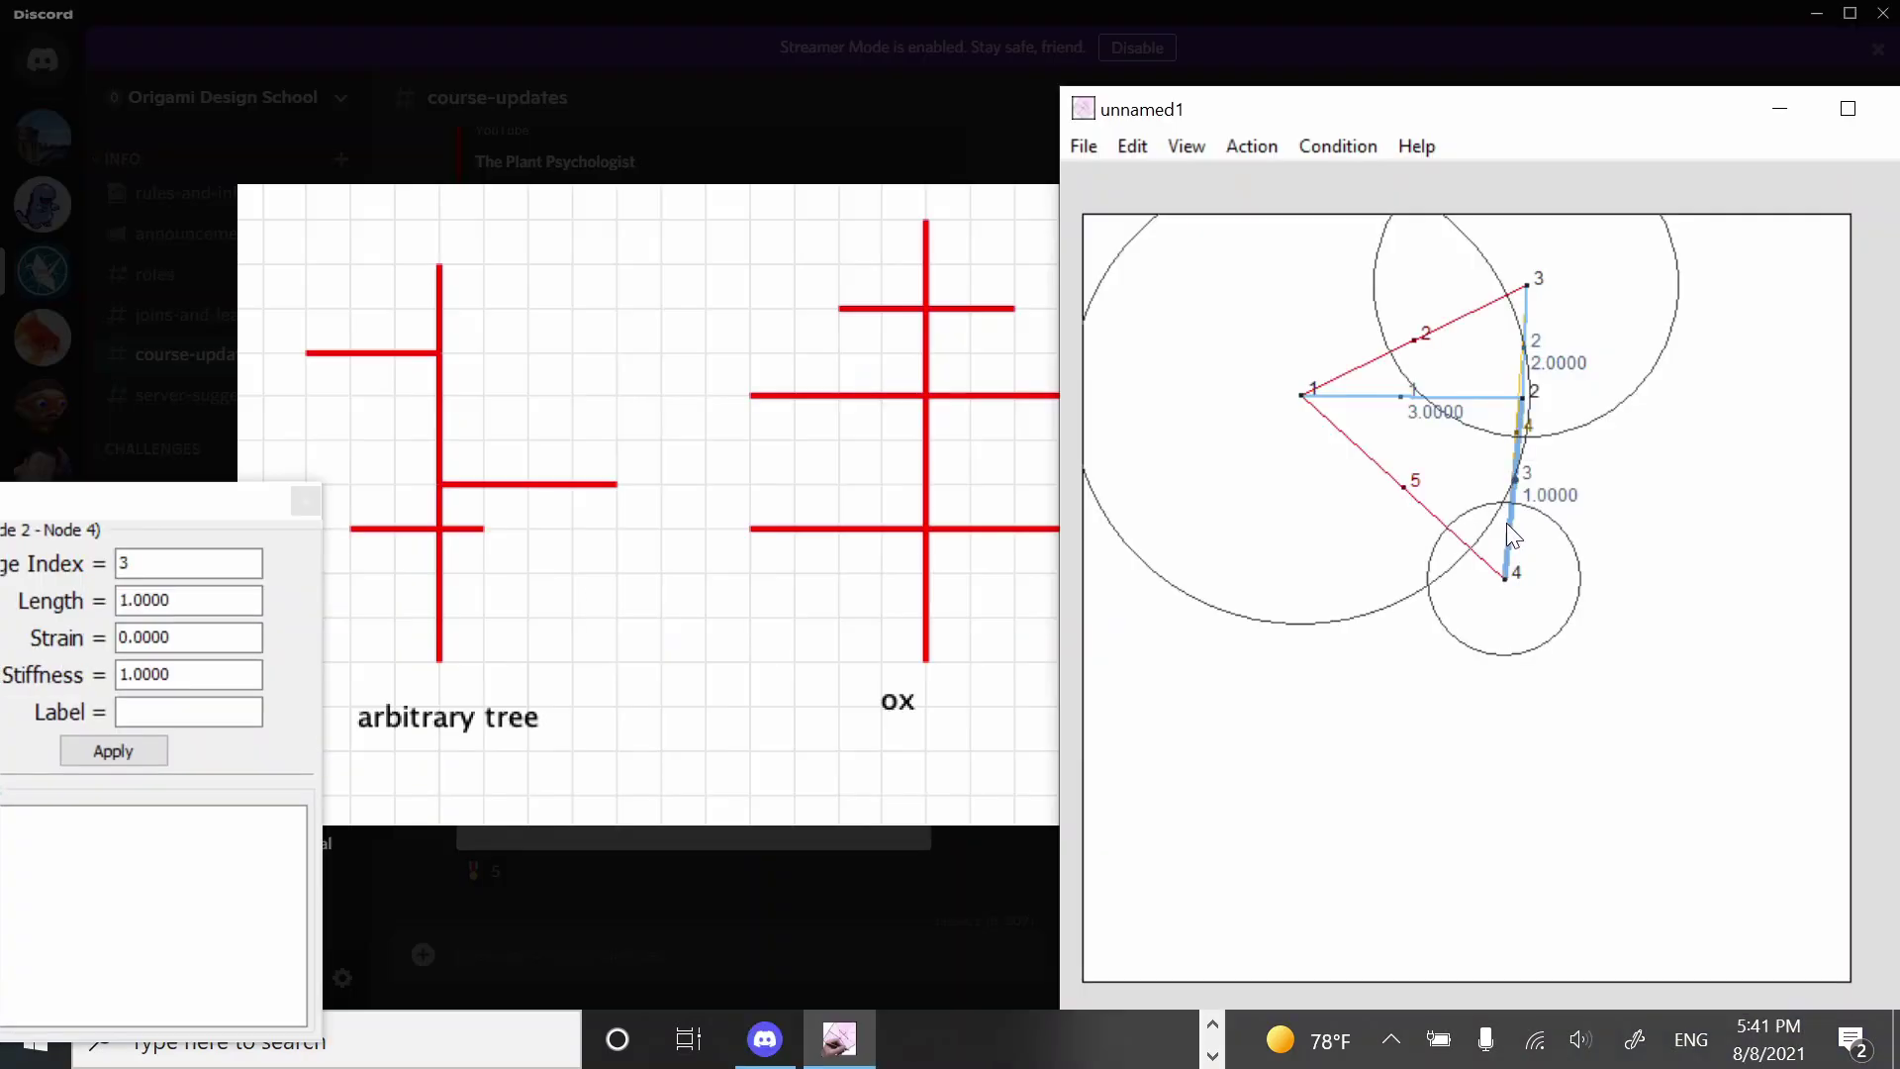
- In TreeMaker, set the length of the edge between nodes 2 and 4 to 3
key("Tab")
type("3")
key("Return")
- Add a branch to the right of node 4 and set its length to 4
left_click(1506, 579)
left_click(1720, 572)
left_click(1613, 574)
double_click(220, 609)
type("4")
key("Return")
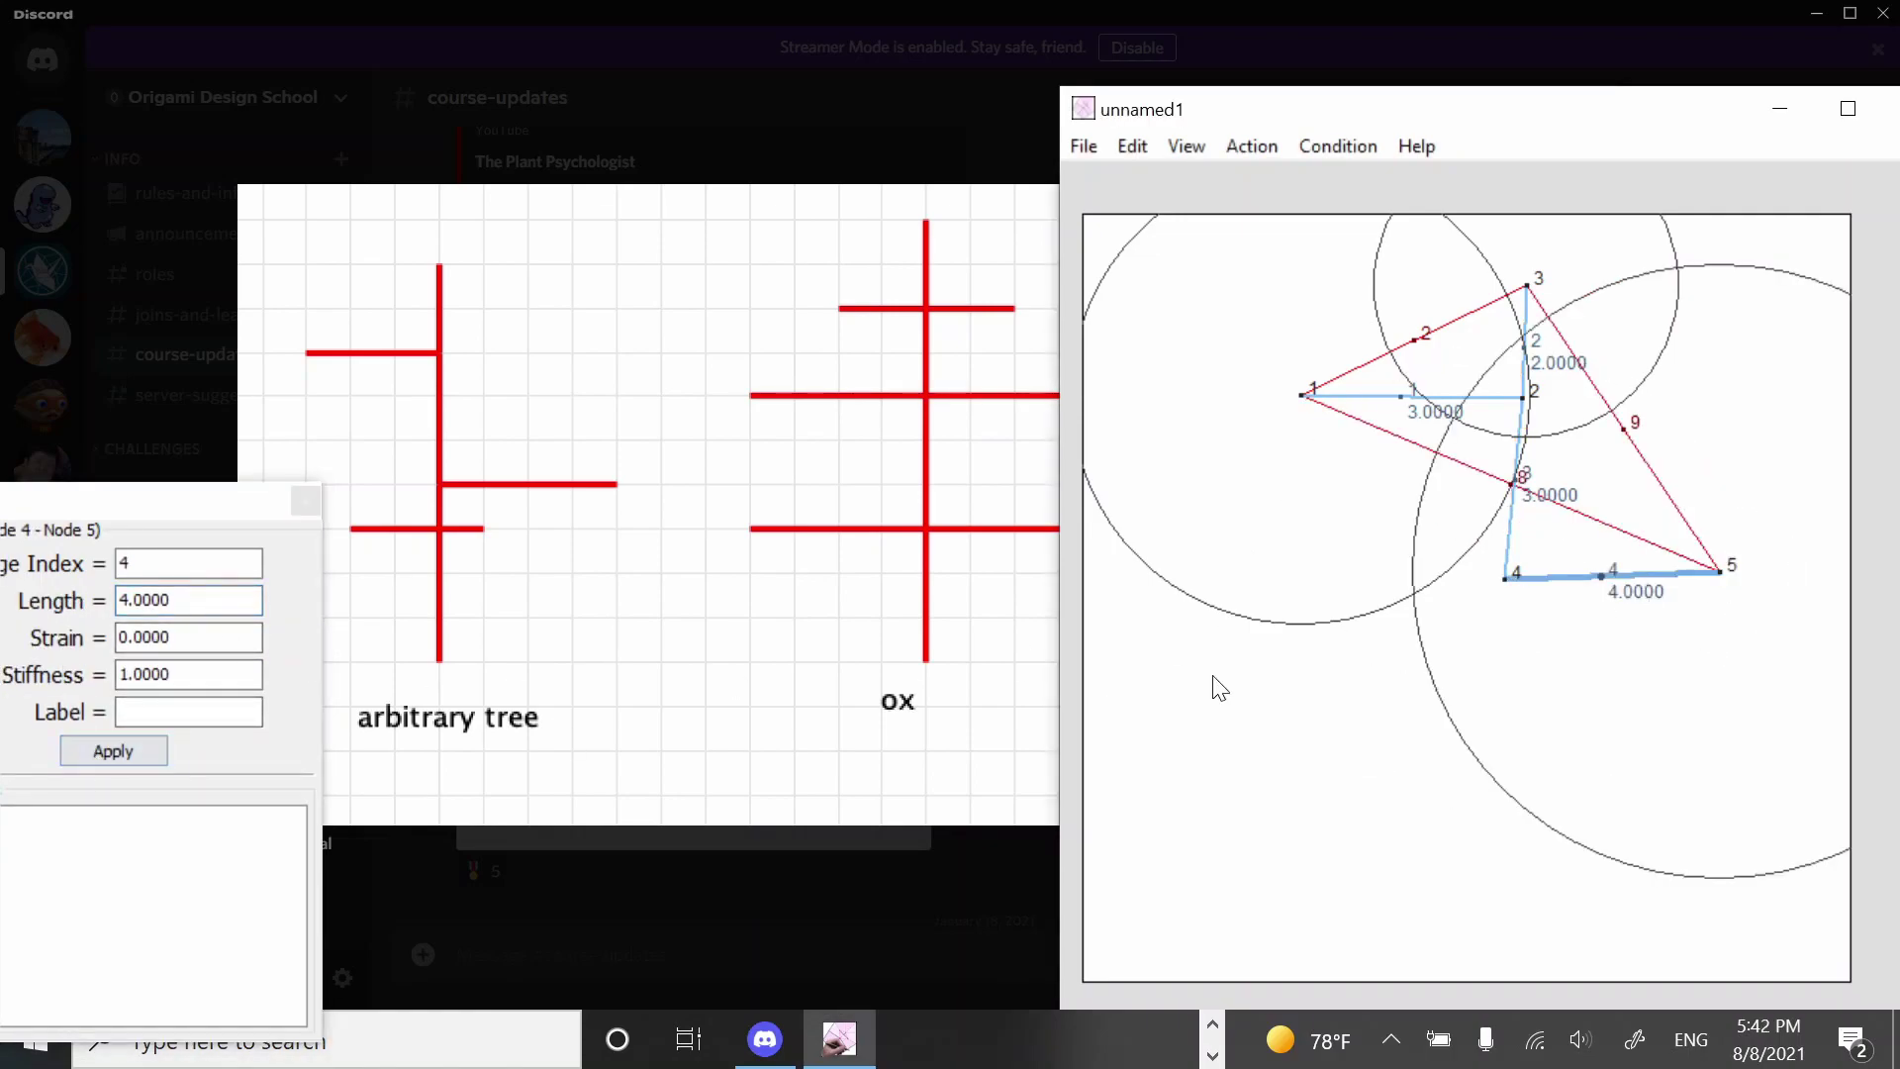
- Add a body edge below node 4 with a branch to its left, and set the left branch's length to 2
left_click(1486, 663)
left_click(1314, 672)
left_click(1406, 667)
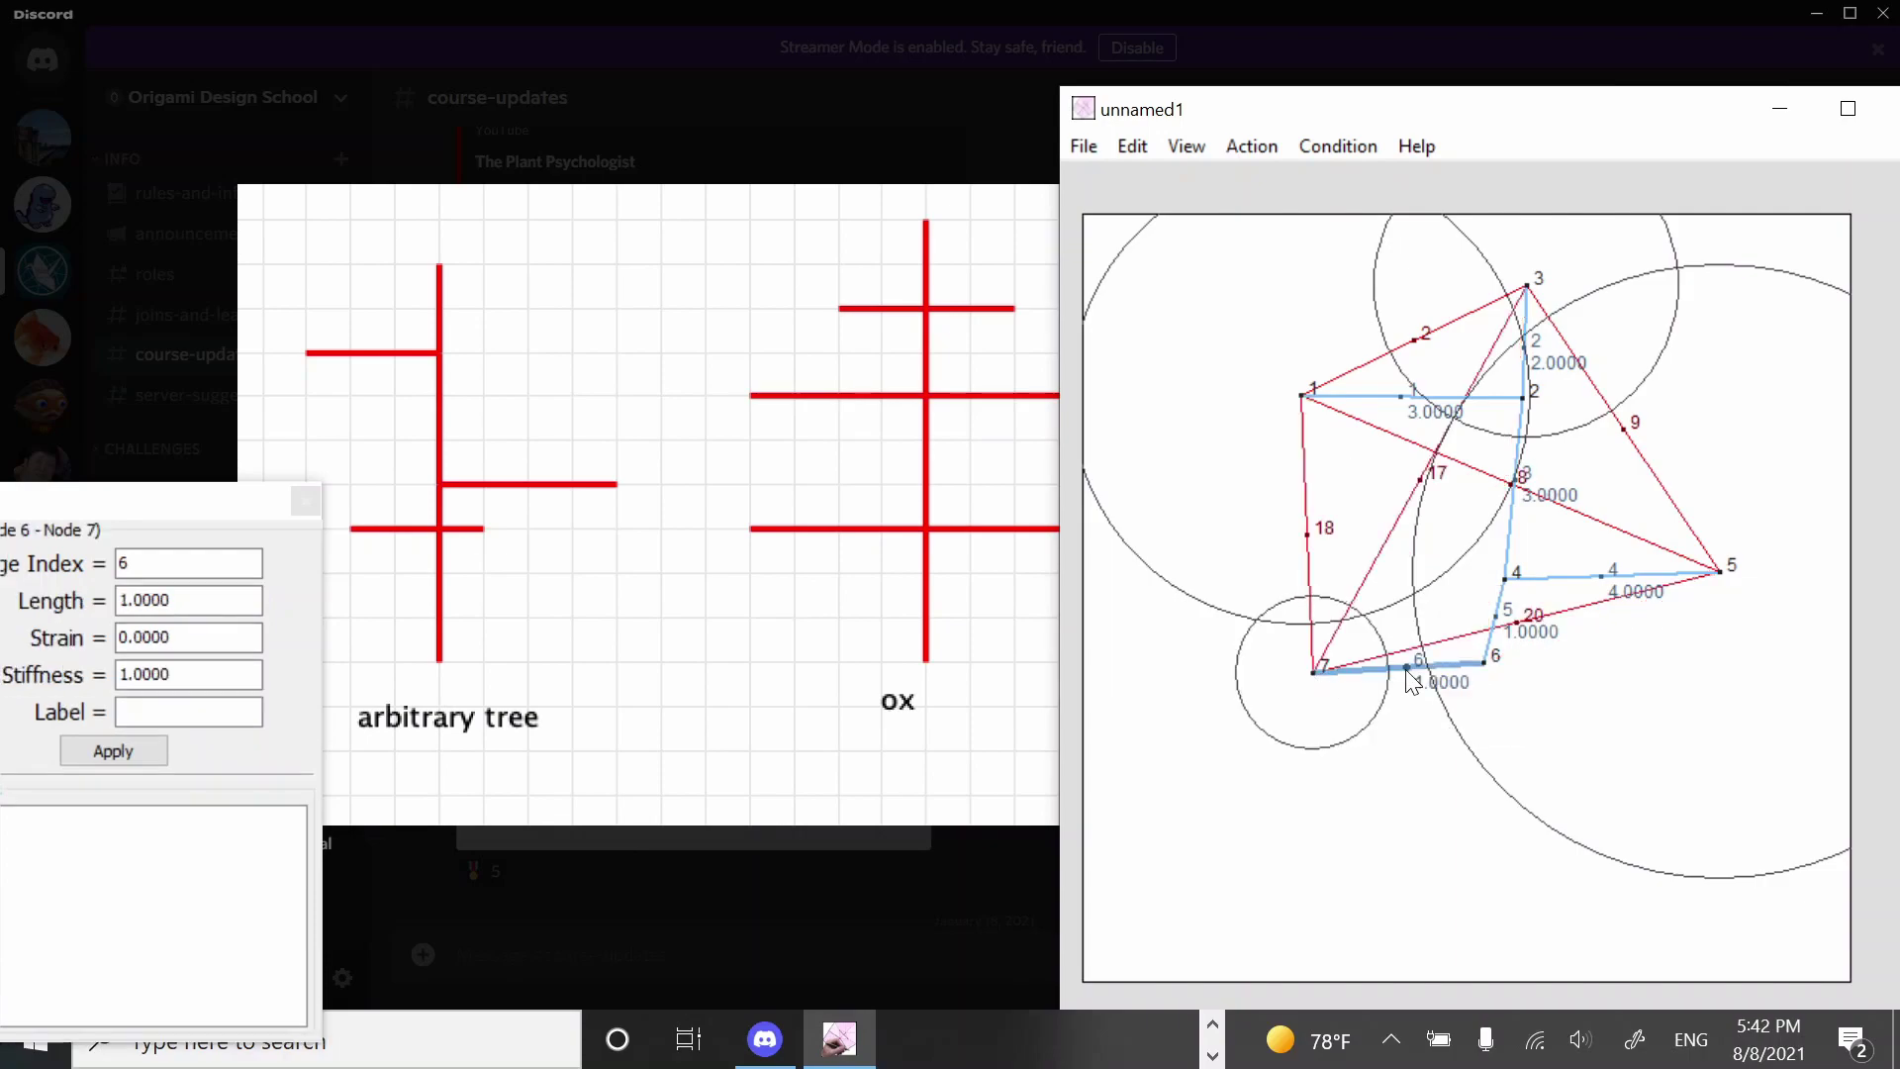
double_click(188, 600)
type("2")
left_click(84, 754)
- Add two edges from node 6, one to the right and one straight down
left_click(1512, 679)
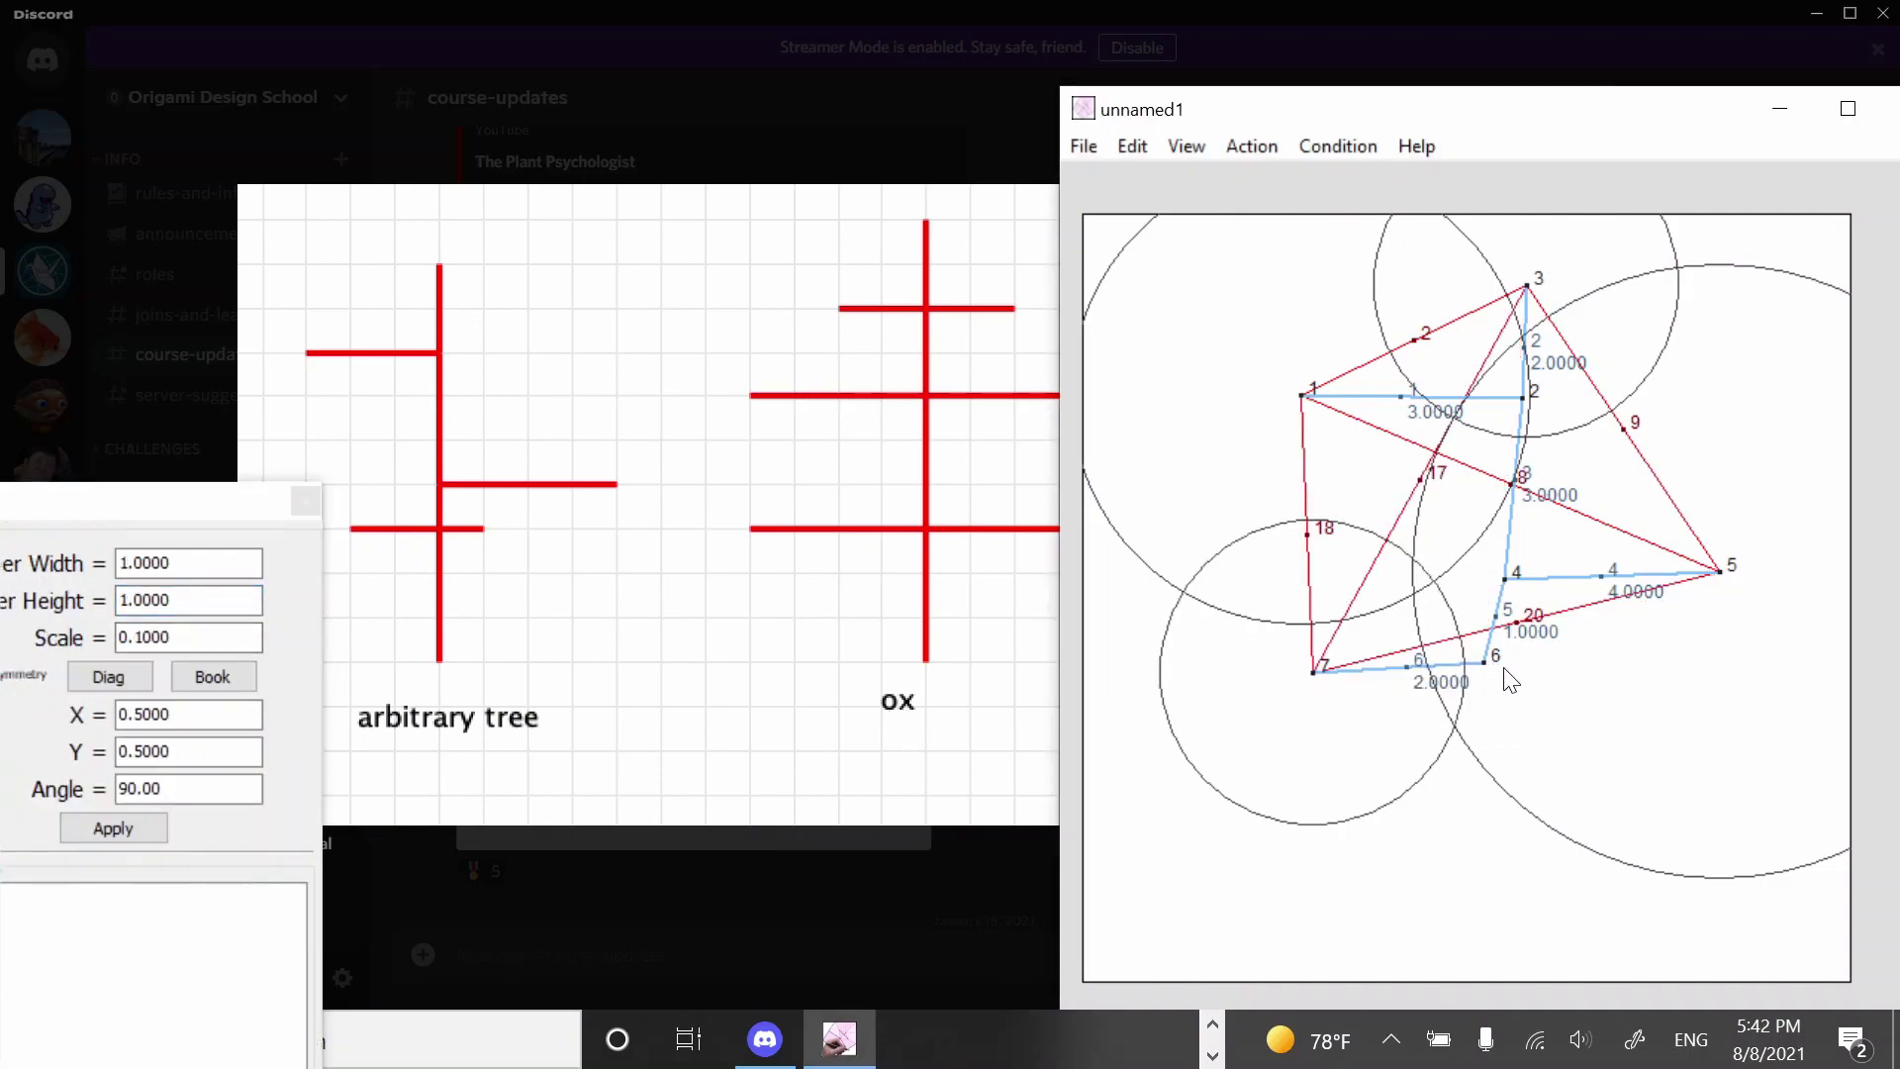
left_click(1485, 663)
left_click(1578, 661)
left_click(1485, 663)
left_click(1488, 757)
- Set the length of the downward edge between nodes 6 and 9 to 3
left_click(1486, 707)
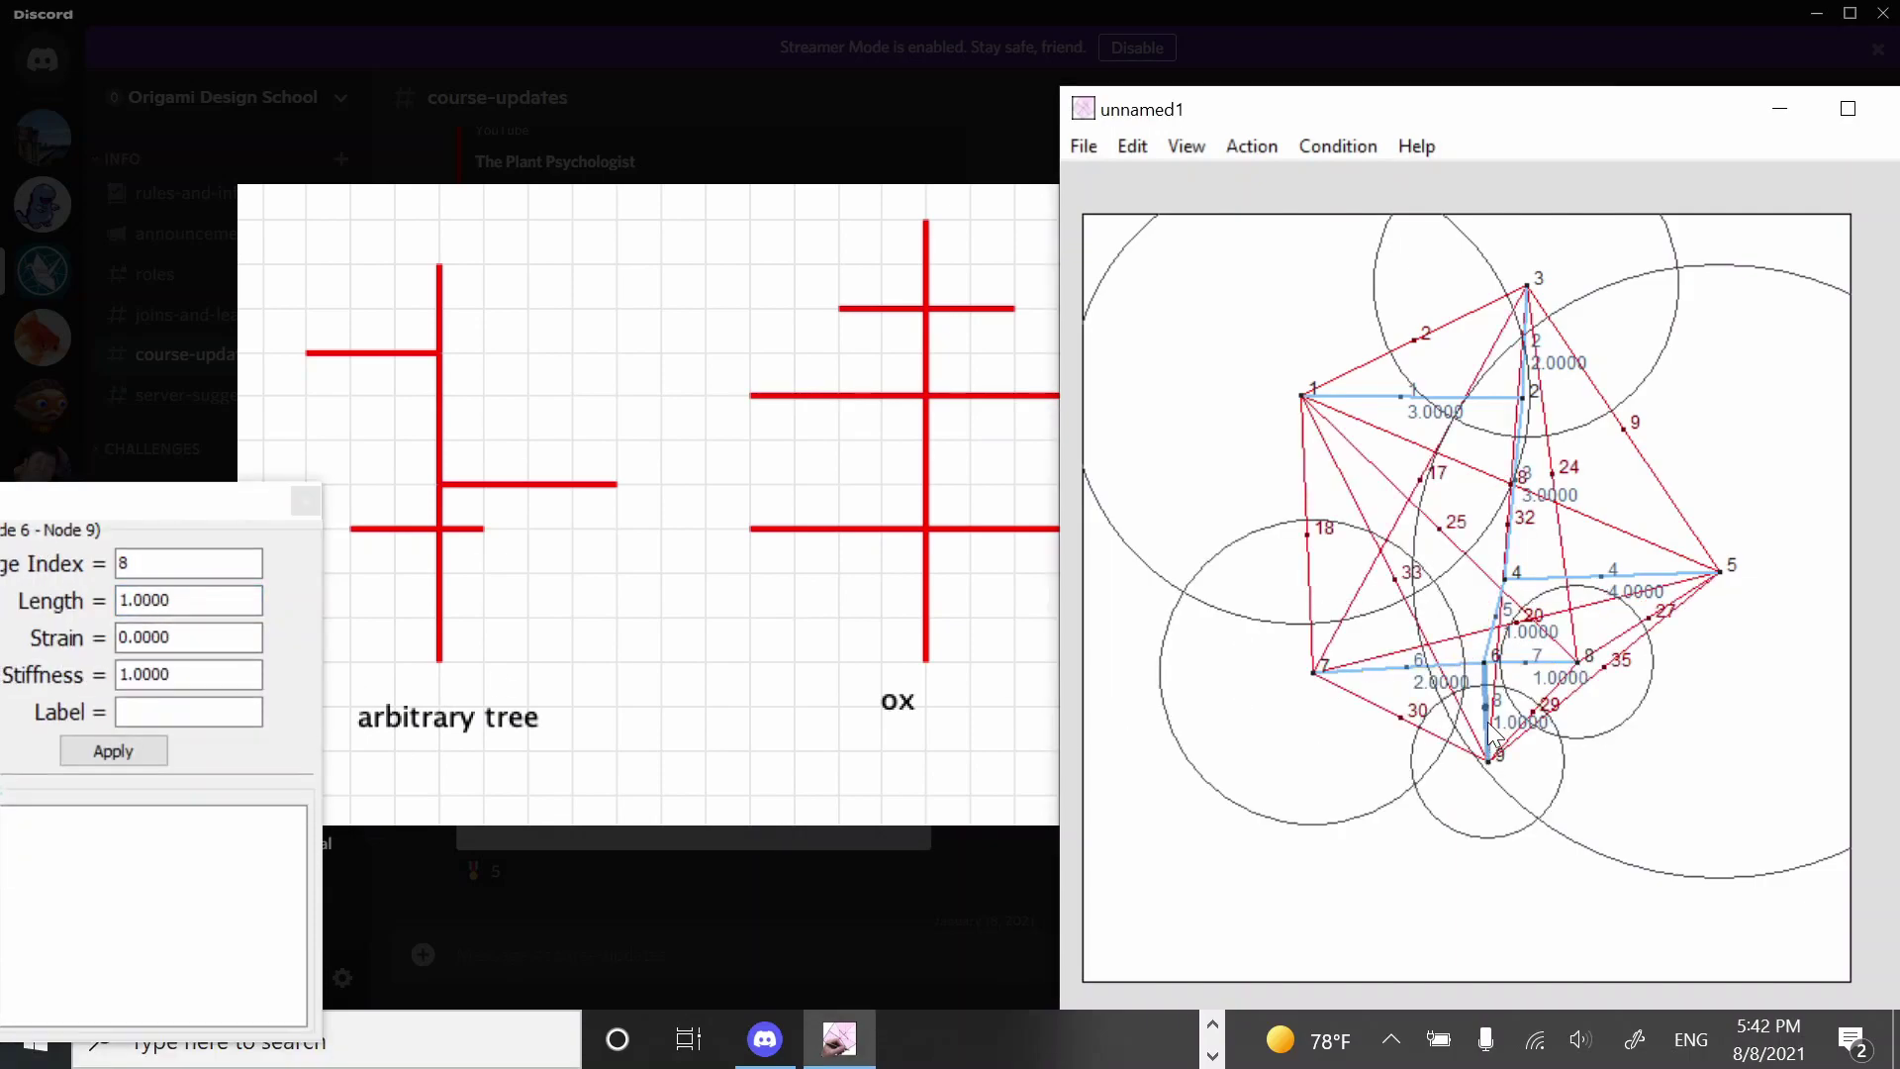
left_click(183, 607)
double_click(183, 599)
type("3")
left_click(113, 751)
- Scale everything to pack the finished tree and save the file as "example treemaker 2"
left_click(1252, 146)
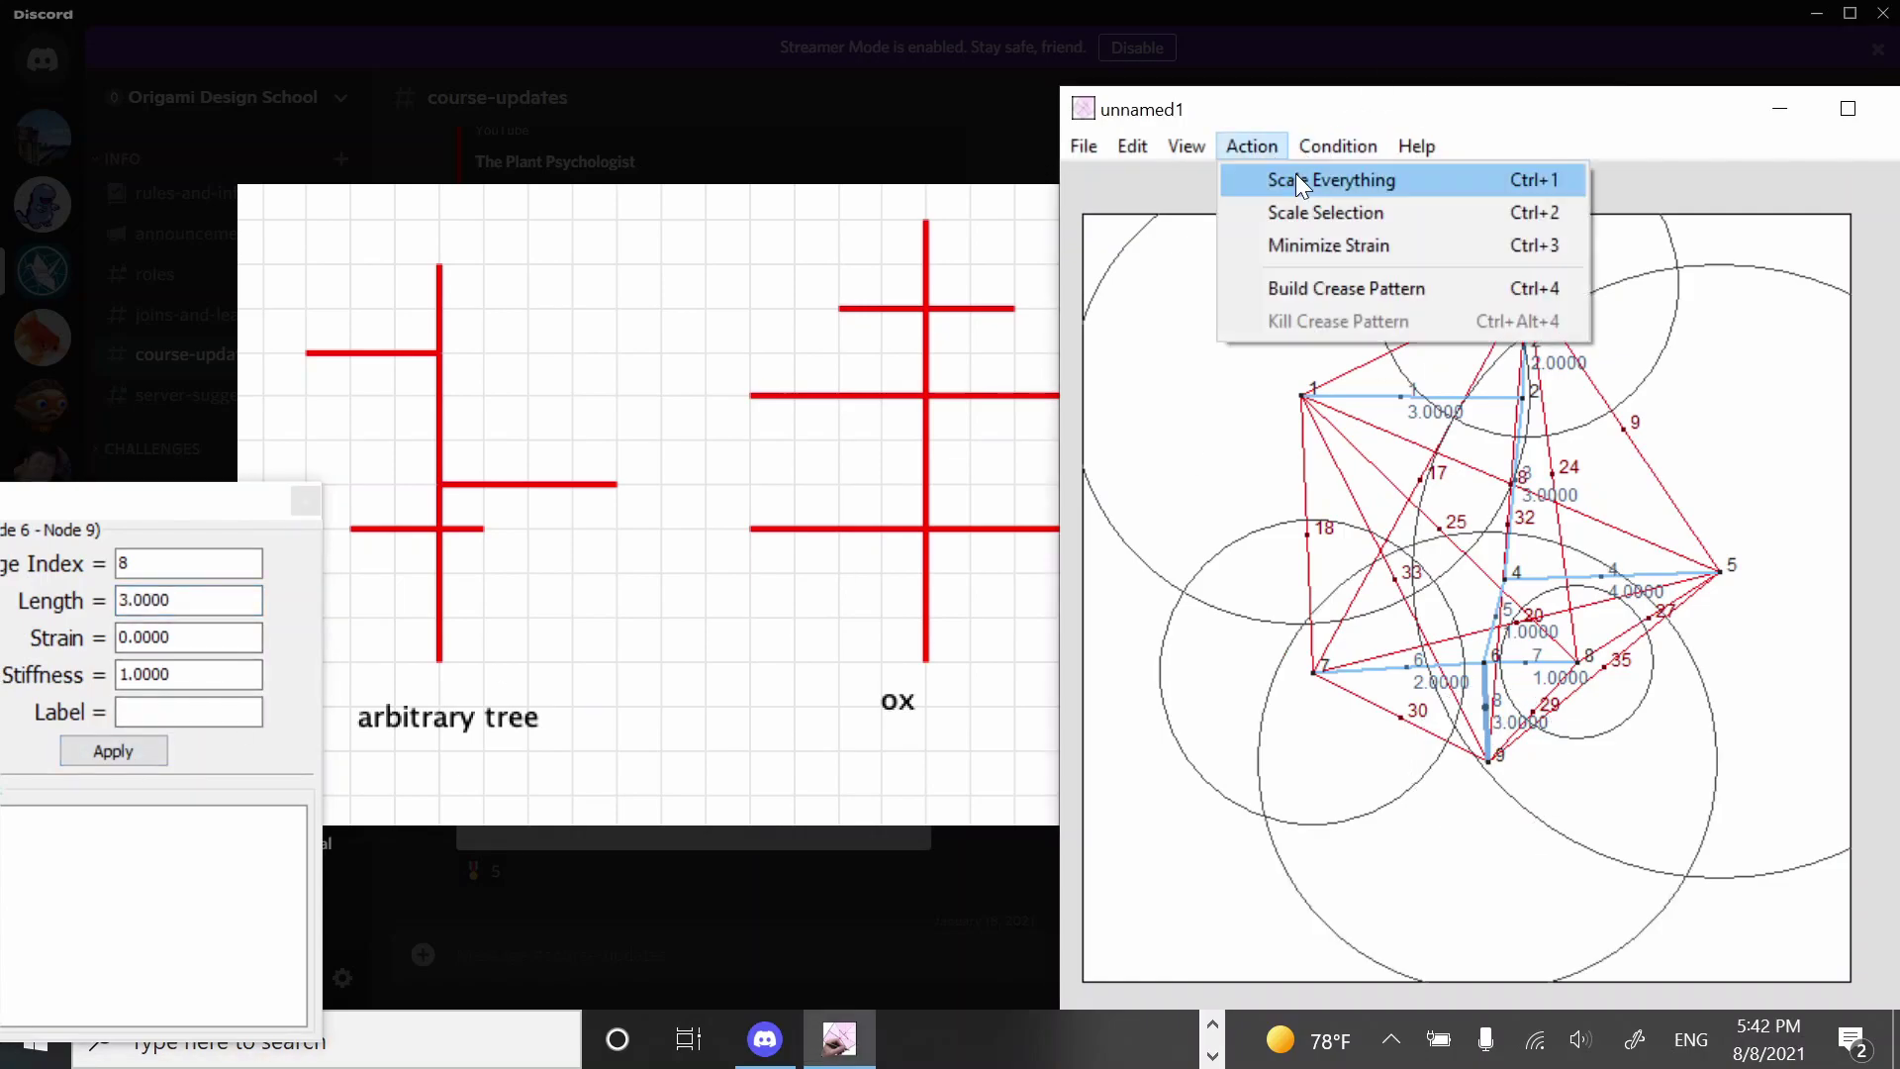
left_click(1296, 178)
left_click(1082, 154)
left_click(1101, 283)
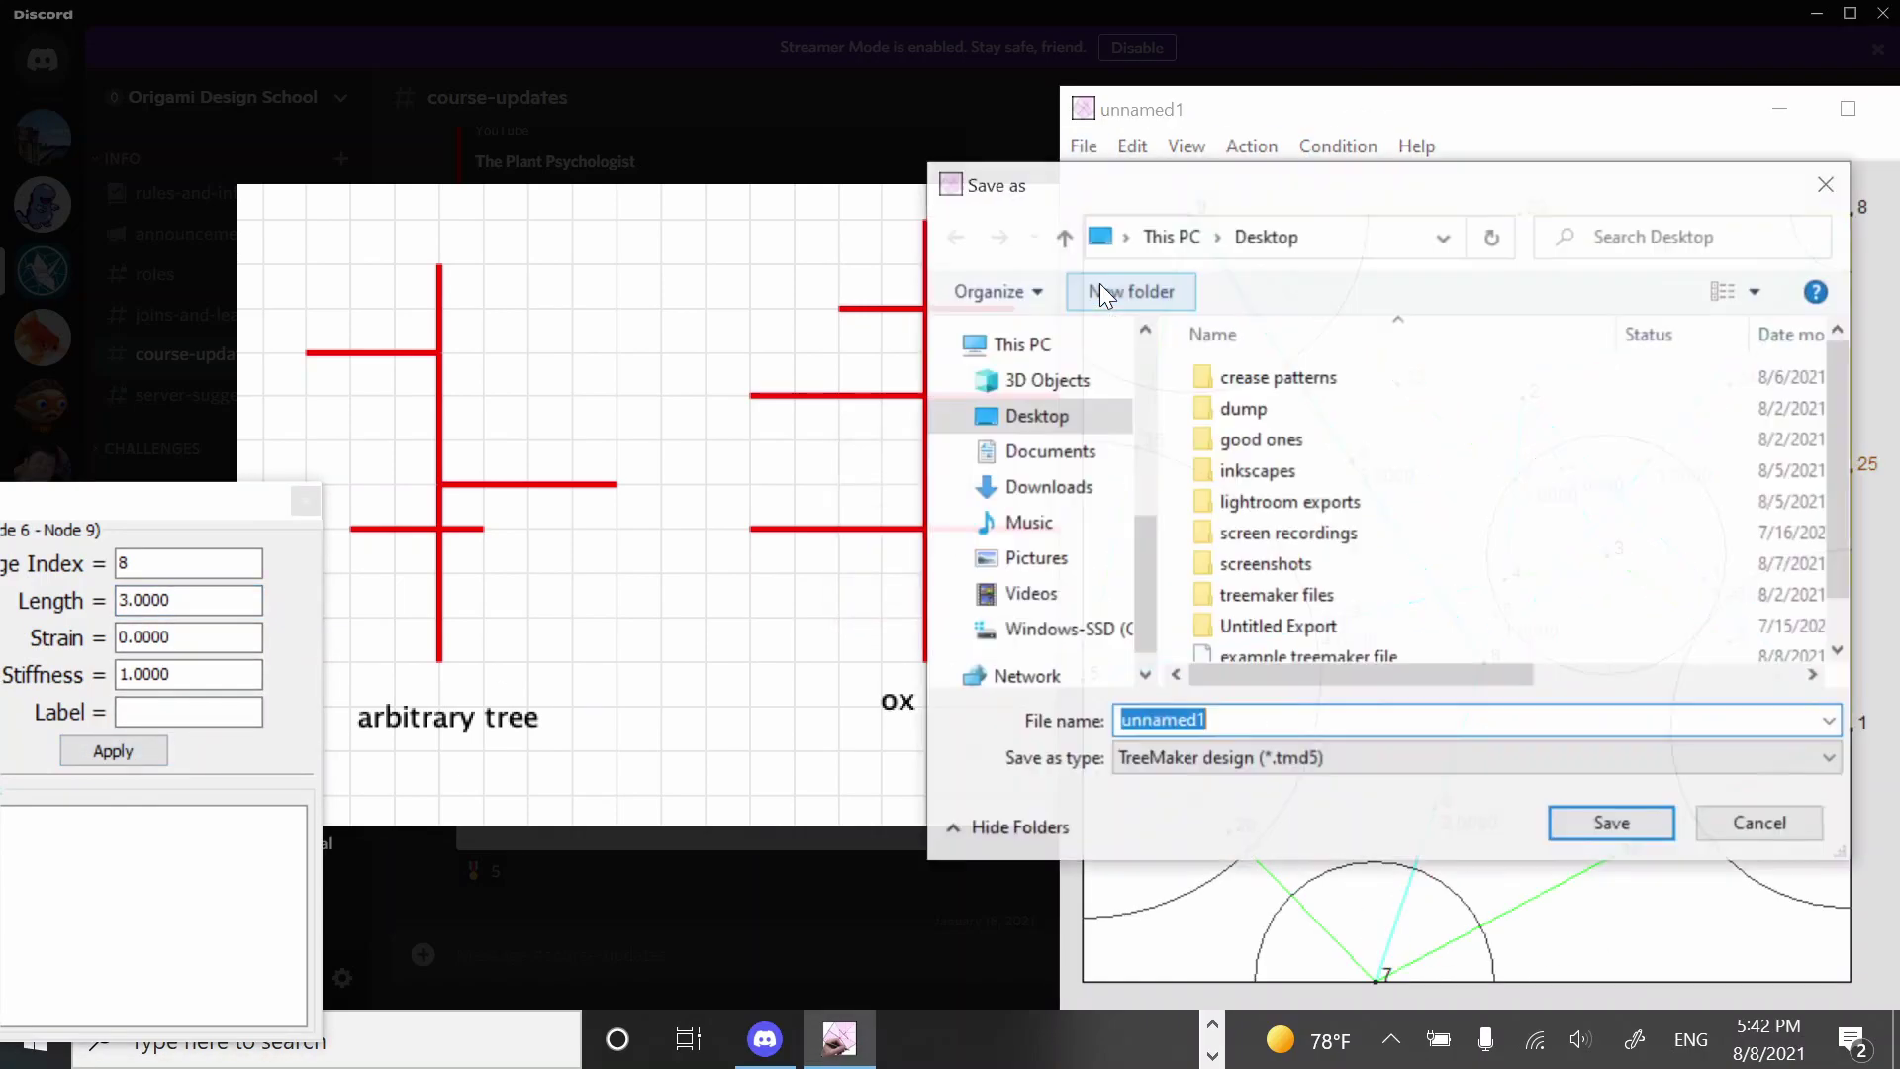
type("example treemak")
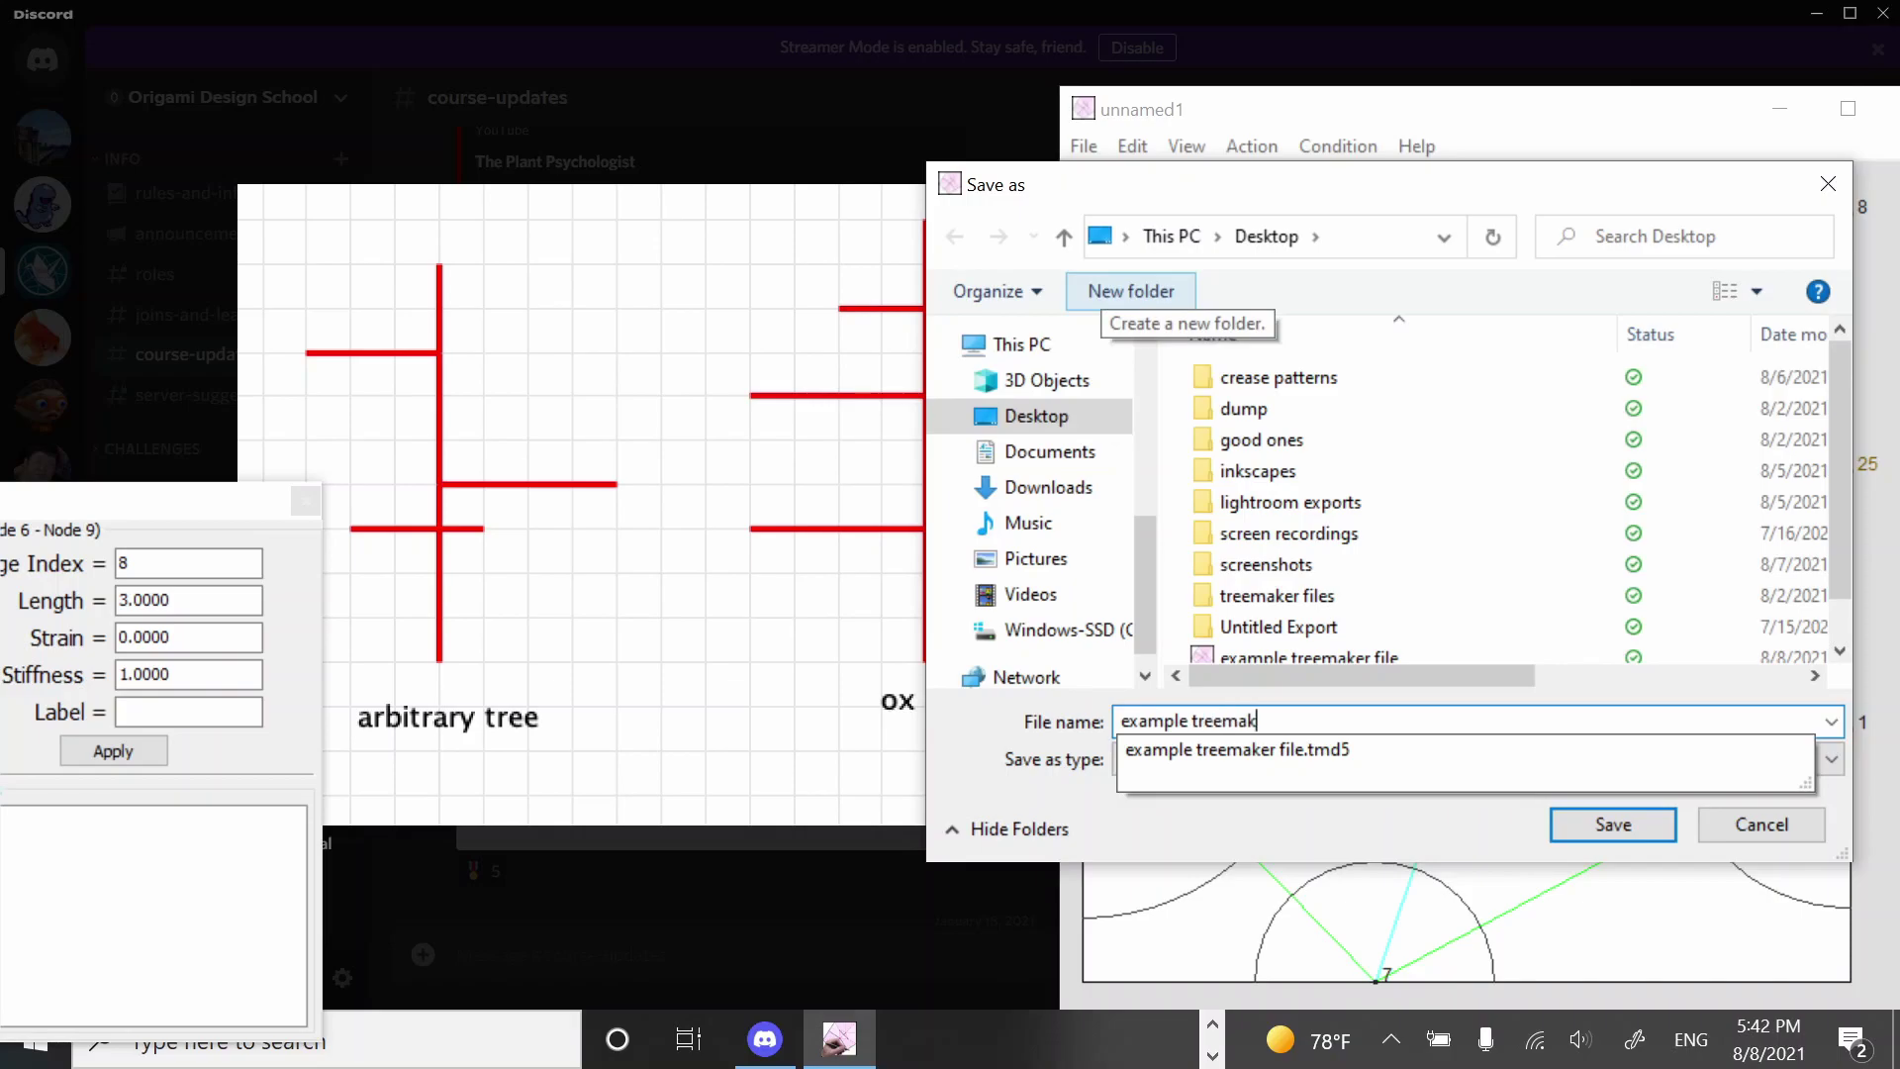
type("er 2")
left_click(1613, 825)
- Switch to Box Pleating Studio and open the "example treemaker 2" design
key("alt+Tab")
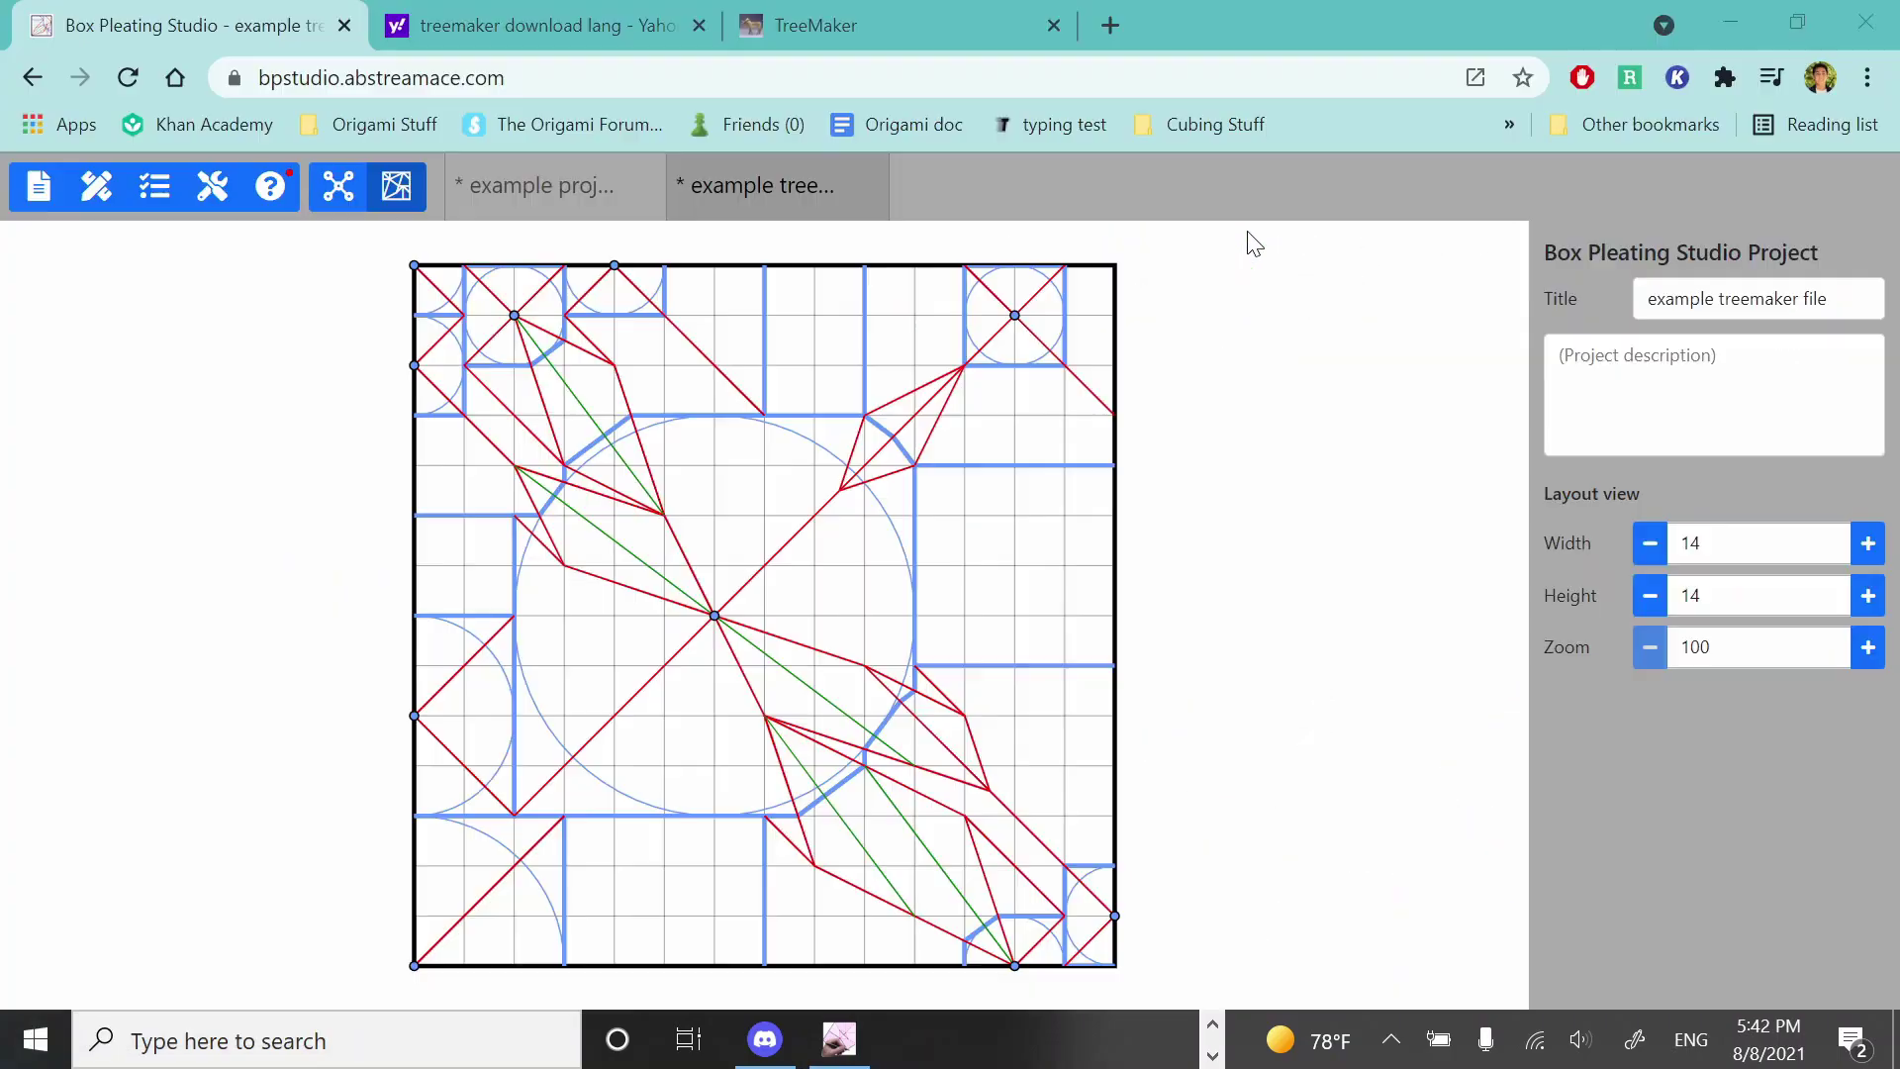
left_click(247, 227)
double_click(650, 511)
key("ctrl+a")
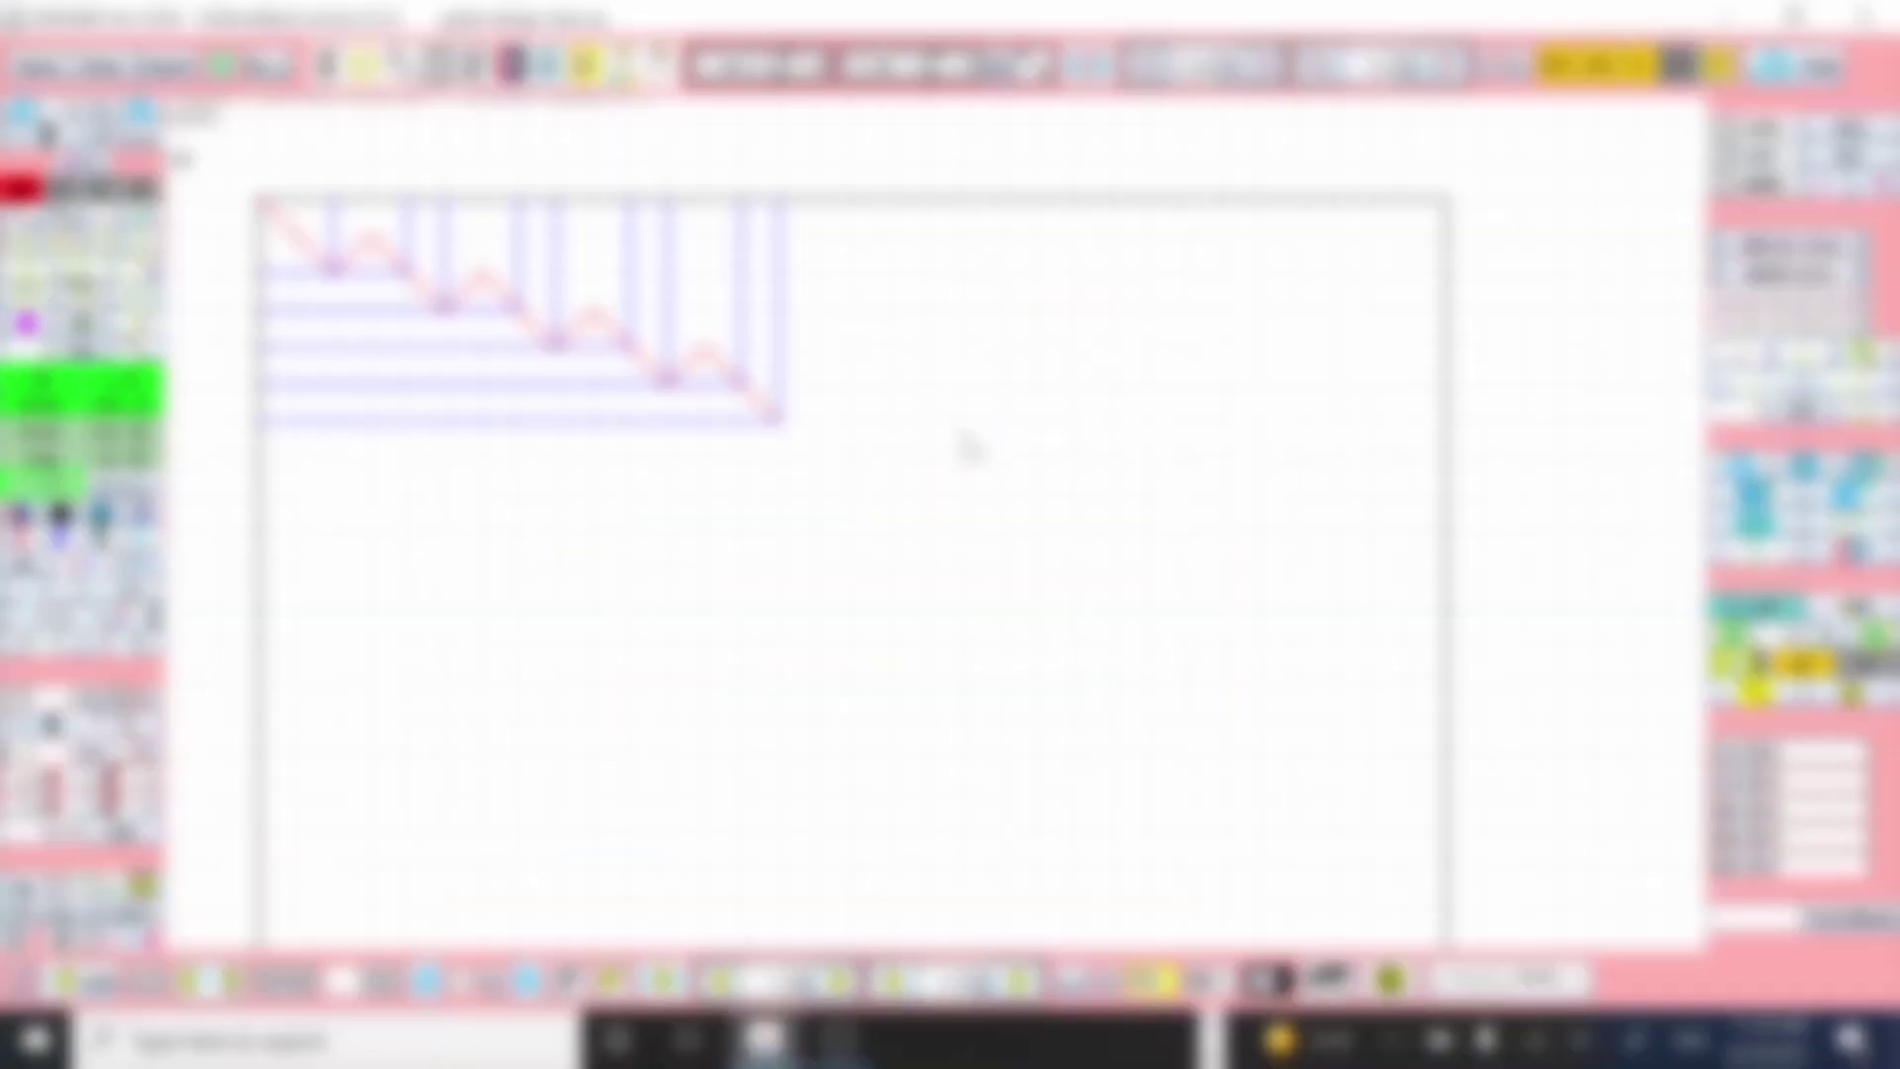
- In Orihime, draw a zigzag ridge crease up to the sheet's upper-right corner
mouse_move(925, 427)
left_mouse_down()
mouse_move(1024, 361)
mouse_move(1054, 401)
mouse_move(1145, 318)
mouse_move(1230, 276)
mouse_move(1296, 302)
mouse_move(1331, 233)
mouse_move(1377, 287)
mouse_move(1435, 203)
left_mouse_up()
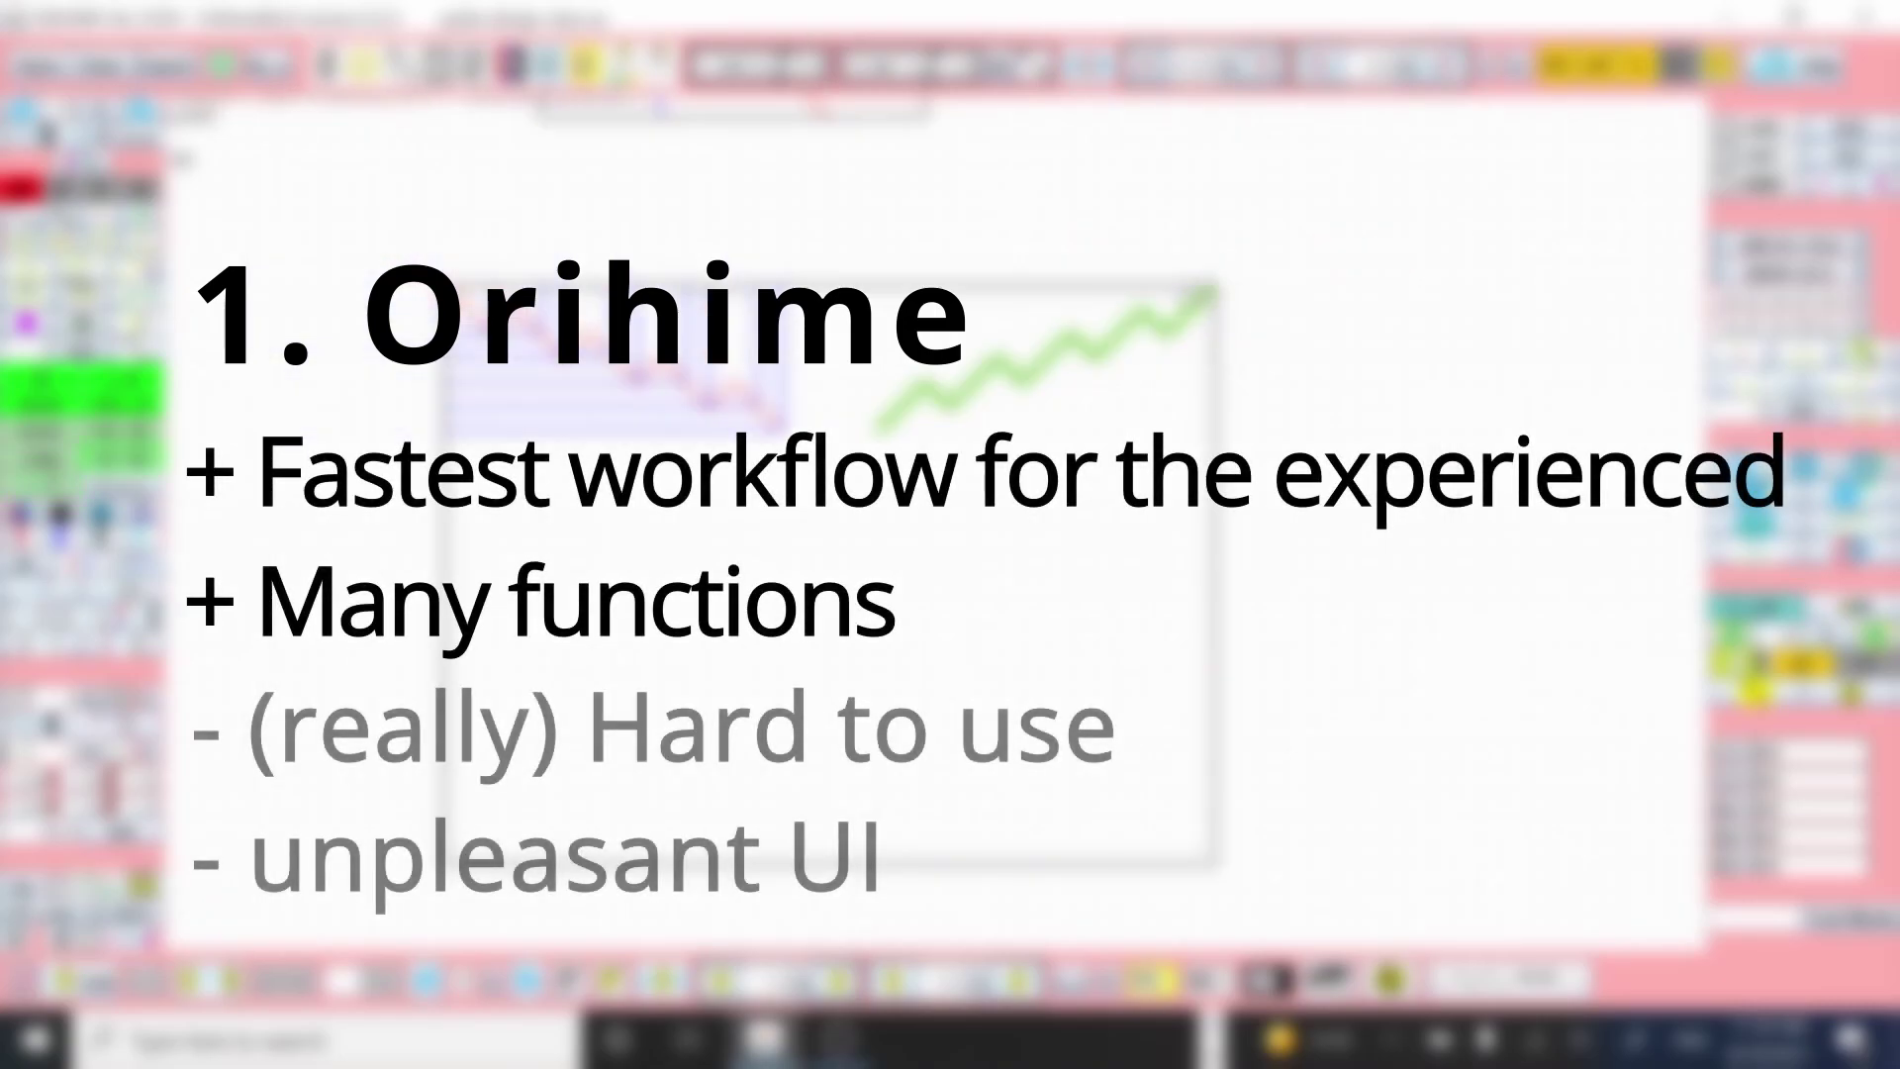